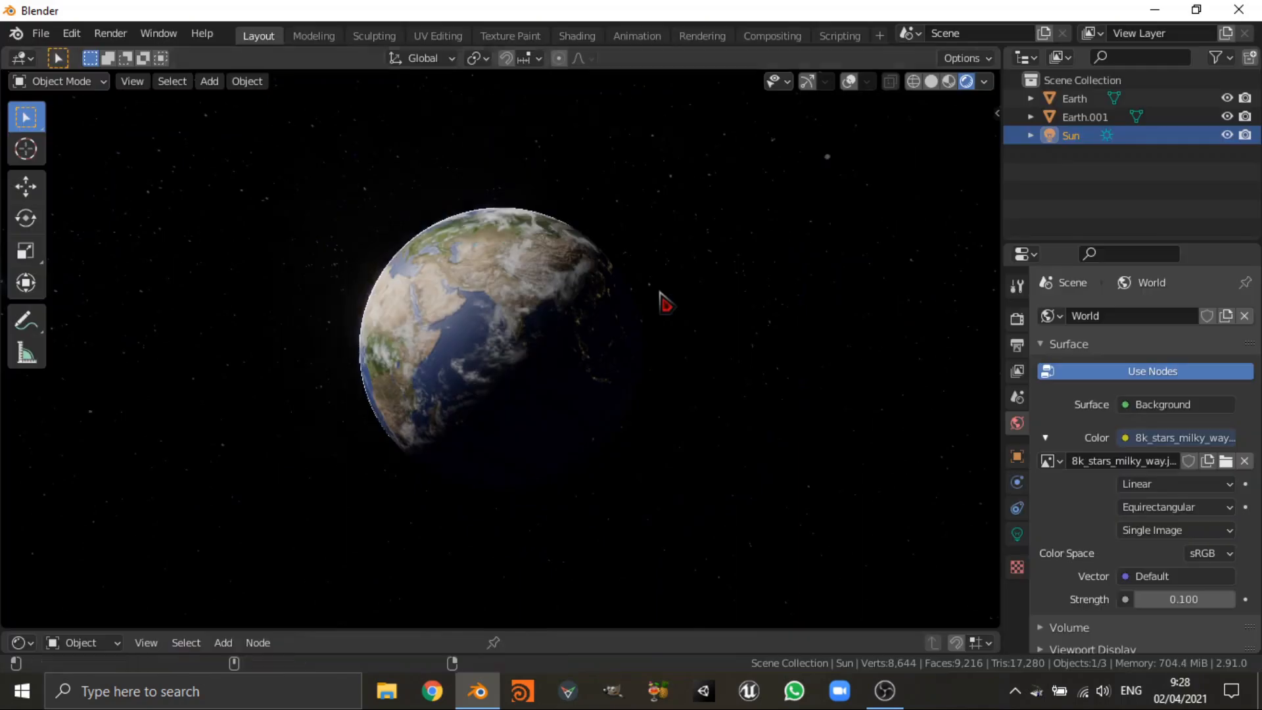
{"action": "middle_click_drag", "start_coordinate": [662, 301], "coordinate": [532, 380]}
{"action": "scroll", "coordinate": [533, 379], "scroll_direction": "up", "scroll_amount": 5}
{"action": "middle_click_drag", "start_coordinate": [523, 310], "coordinate": [572, 280]}
{"action": "scroll", "coordinate": [527, 436], "scroll_direction": "up", "scroll_amount": 5}
{"action": "scroll", "coordinate": [519, 448], "scroll_direction": "down", "scroll_amount": 7}
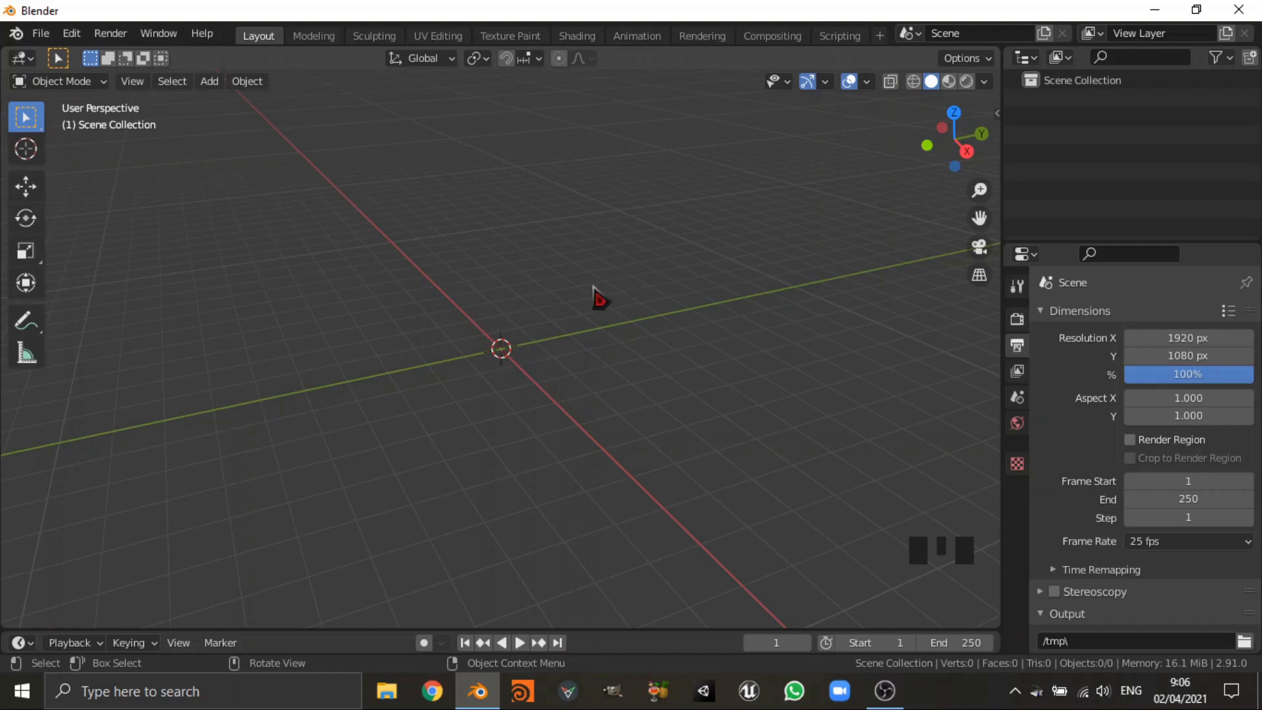
- Add a UV sphere at the scene origin and shade it smooth
{"action": "mouse_move", "coordinate": [595, 431]}
{"action": "middle_mouse_down"}
{"action": "mouse_move", "coordinate": [631, 422]}
{"action": "mouse_move", "coordinate": [600, 420]}
{"action": "middle_mouse_up"}
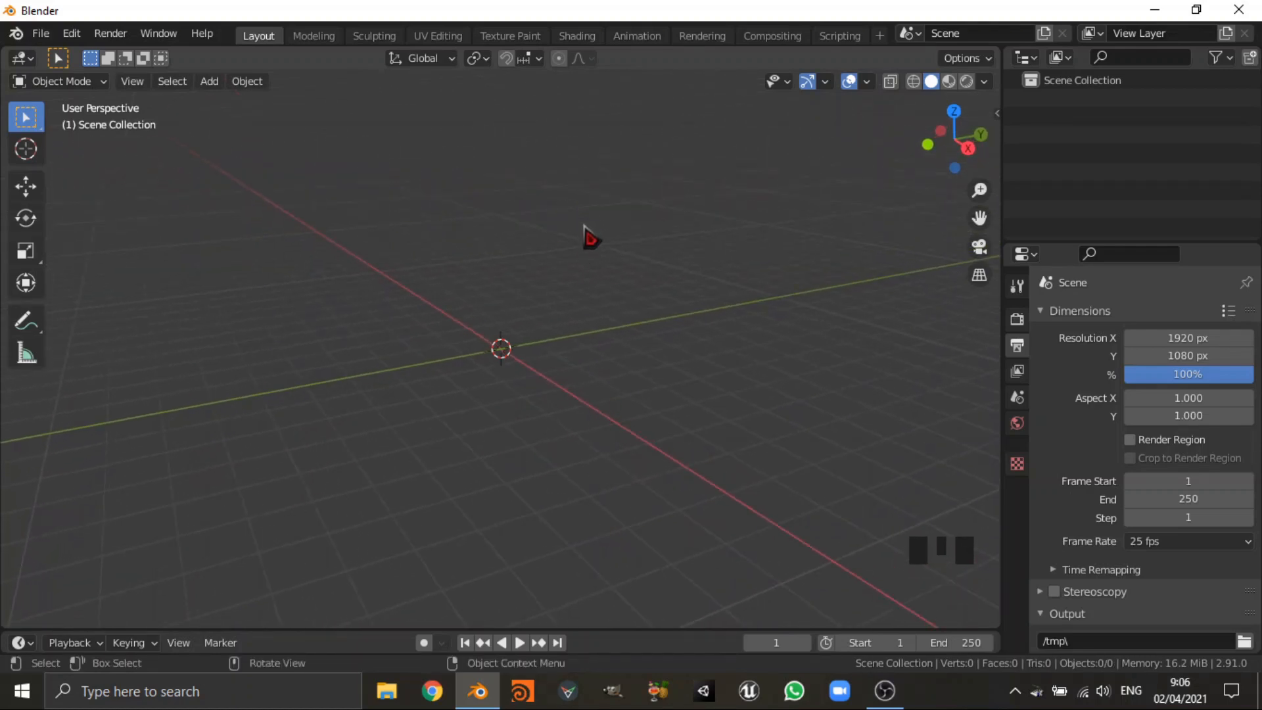
{"action": "key", "text": "shift+a"}
{"action": "mouse_move", "coordinate": [592, 227]}
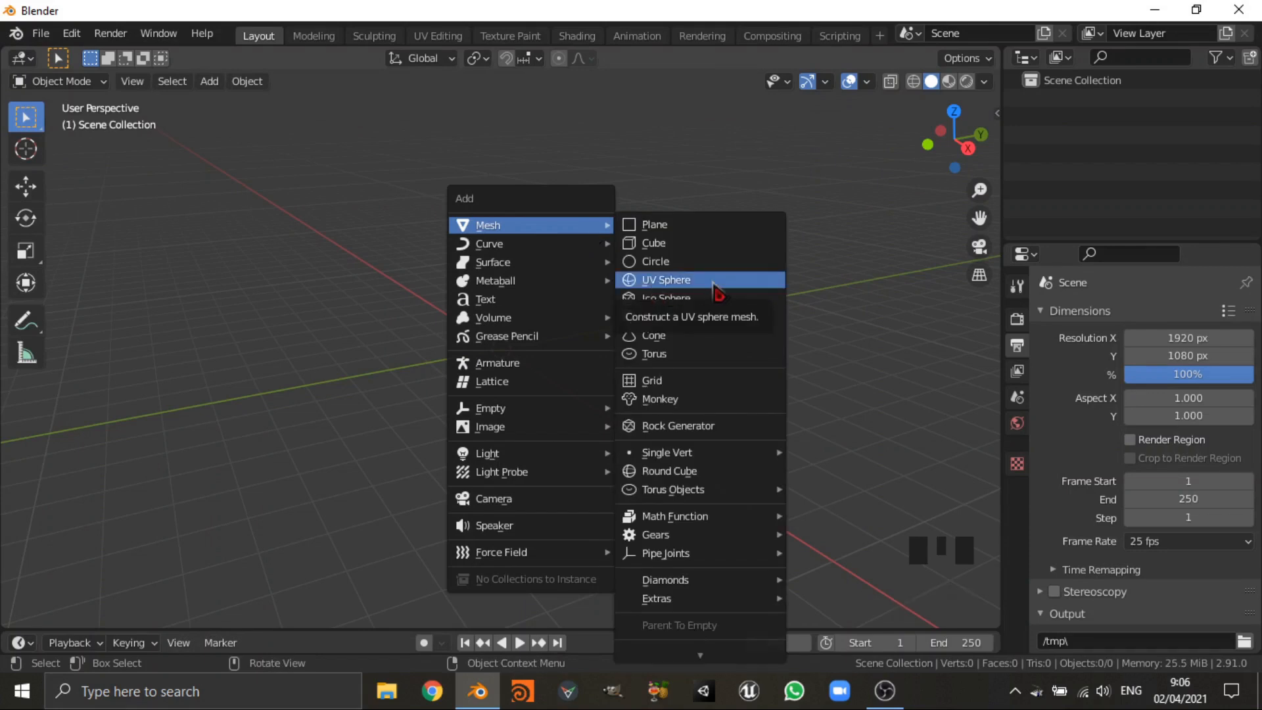
{"action": "left_click", "coordinate": [674, 281]}
{"action": "scroll", "coordinate": [637, 369], "scroll_direction": "up", "scroll_amount": 7}
{"action": "mouse_move", "coordinate": [637, 369]}
{"action": "middle_mouse_down"}
{"action": "mouse_move", "coordinate": [664, 341]}
{"action": "mouse_move", "coordinate": [648, 352]}
{"action": "middle_mouse_up"}
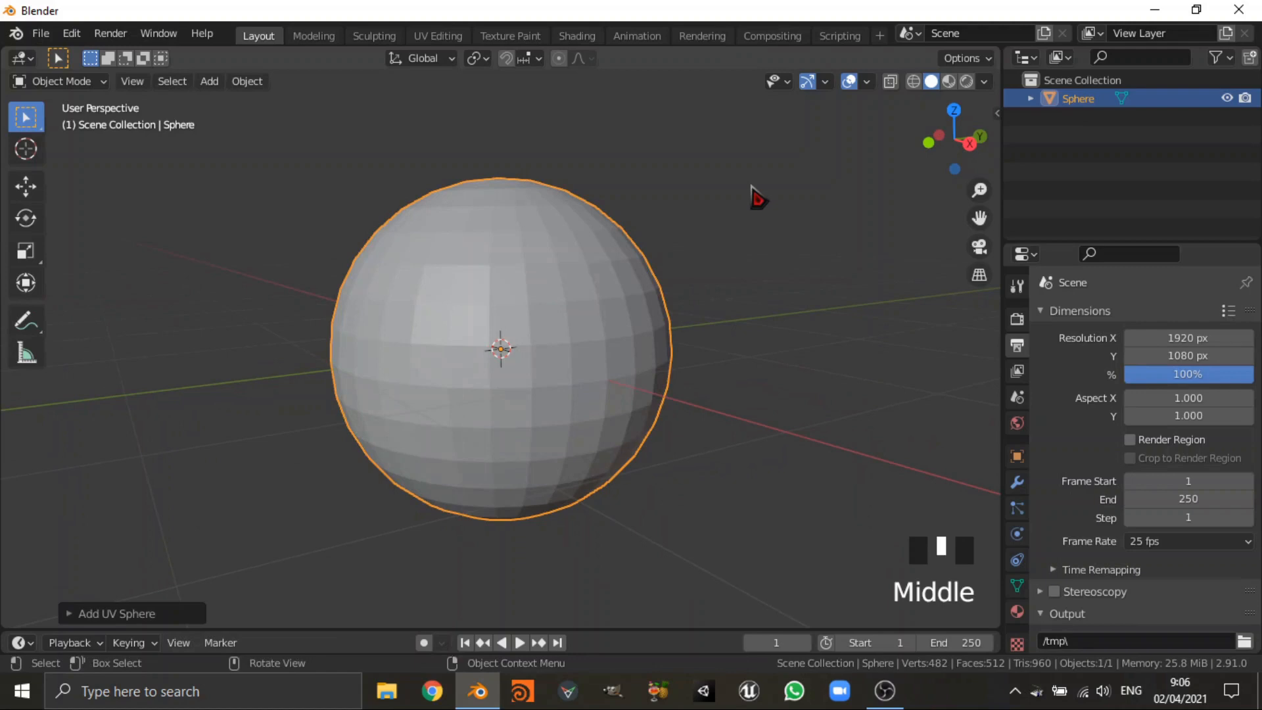
{"action": "right_click", "coordinate": [725, 193]}
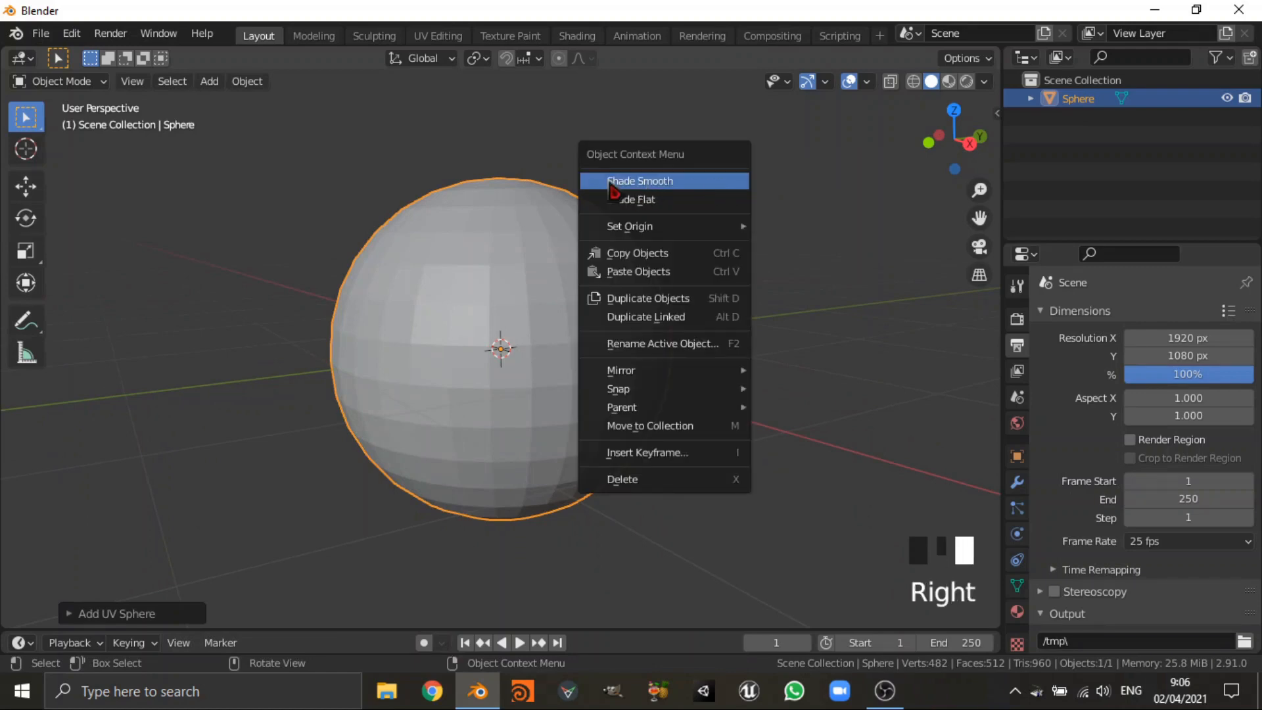
{"action": "left_click", "coordinate": [639, 181]}
{"action": "middle_click_drag", "start_coordinate": [651, 203], "coordinate": [716, 298]}
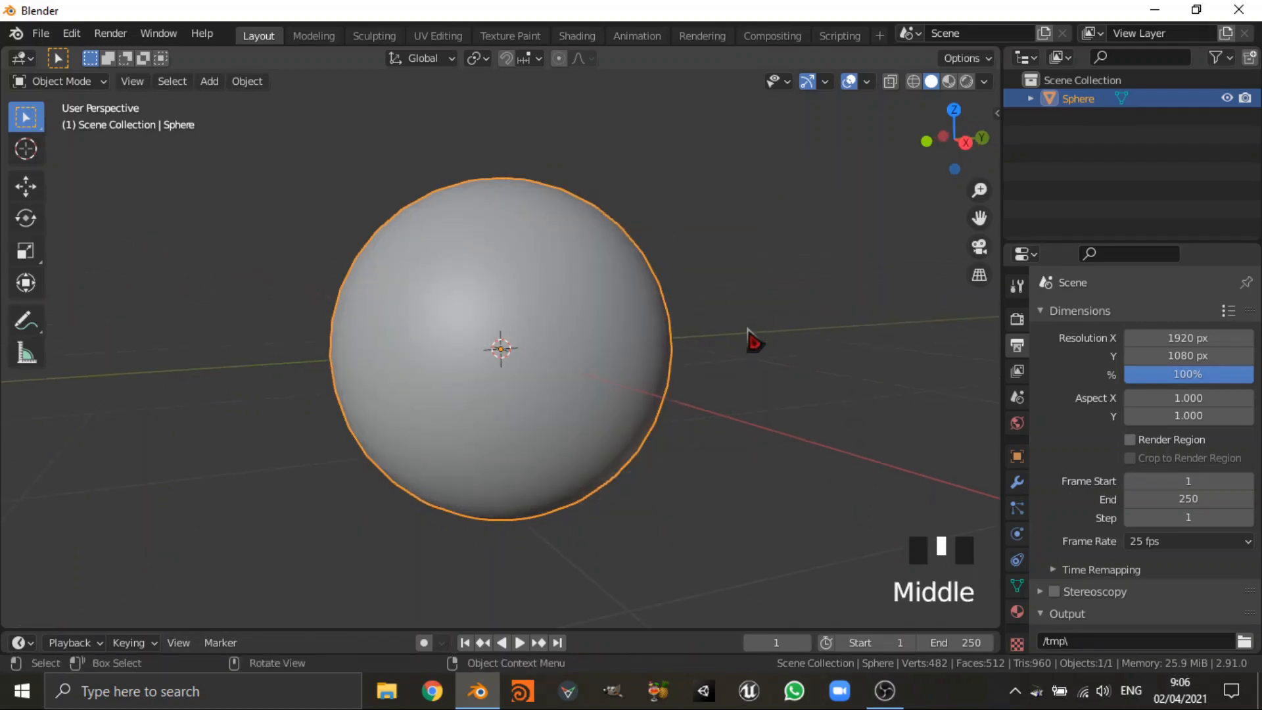
- Subdivide the whole sphere mesh with 2 cuts and smoothness 1.000, then return to Object Mode with nothing selected
{"action": "key", "text": "Tab"}
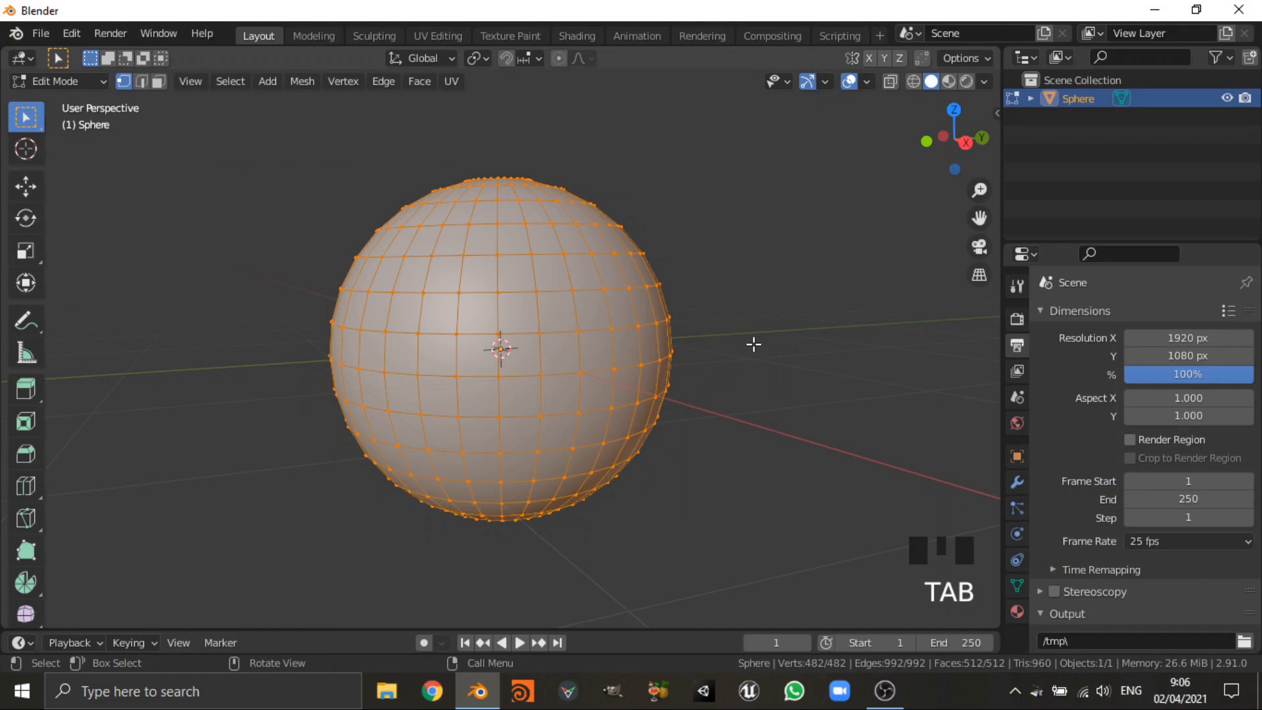
{"action": "right_click", "coordinate": [715, 213]}
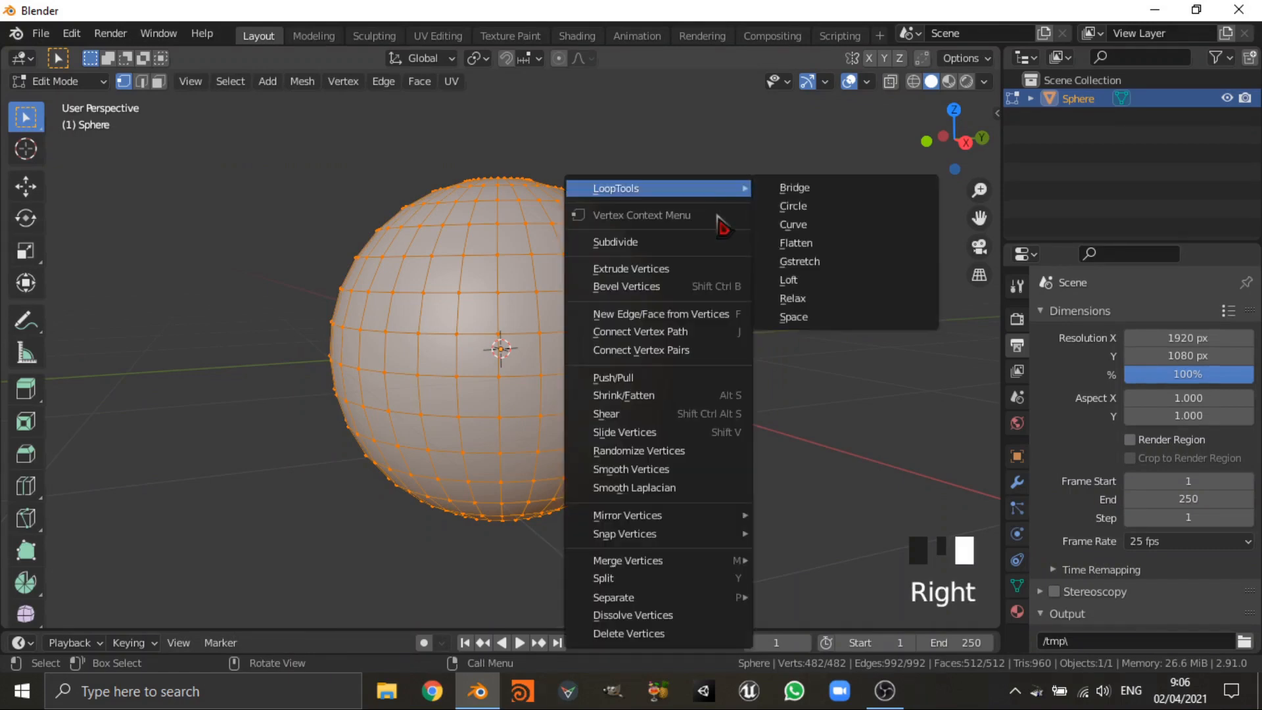
{"action": "left_click", "coordinate": [608, 245]}
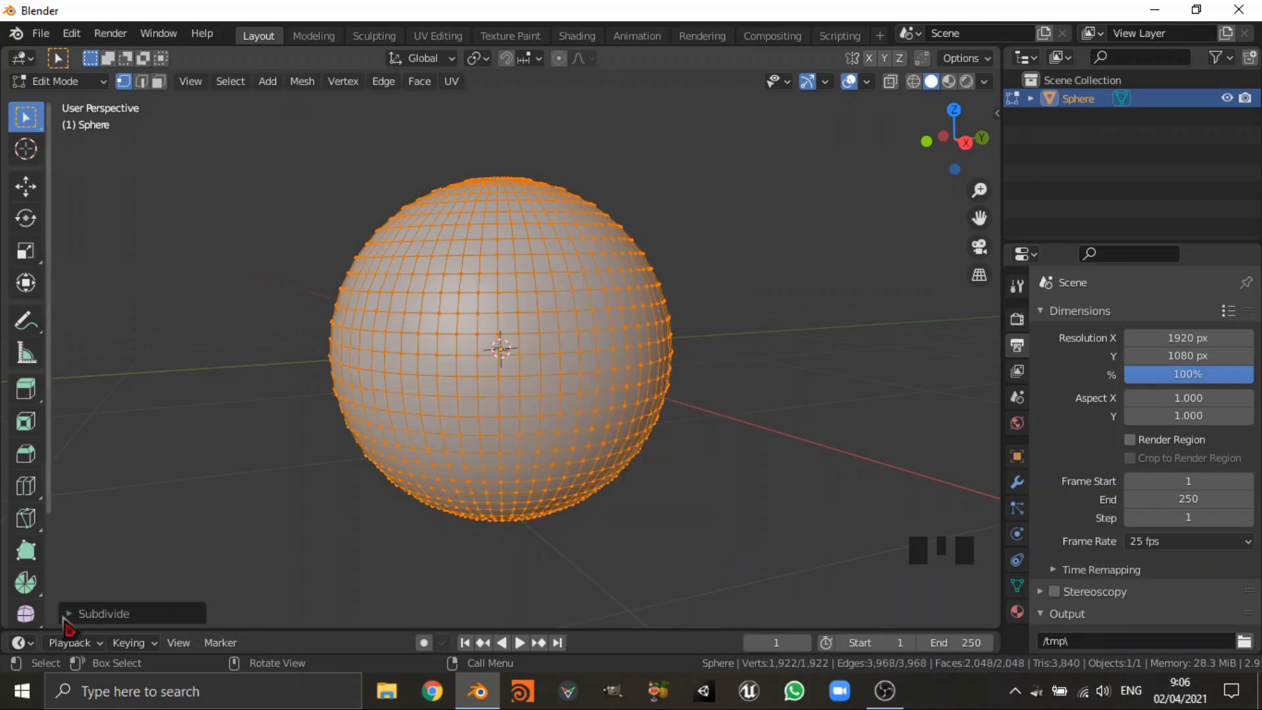
{"action": "left_click", "coordinate": [76, 618]}
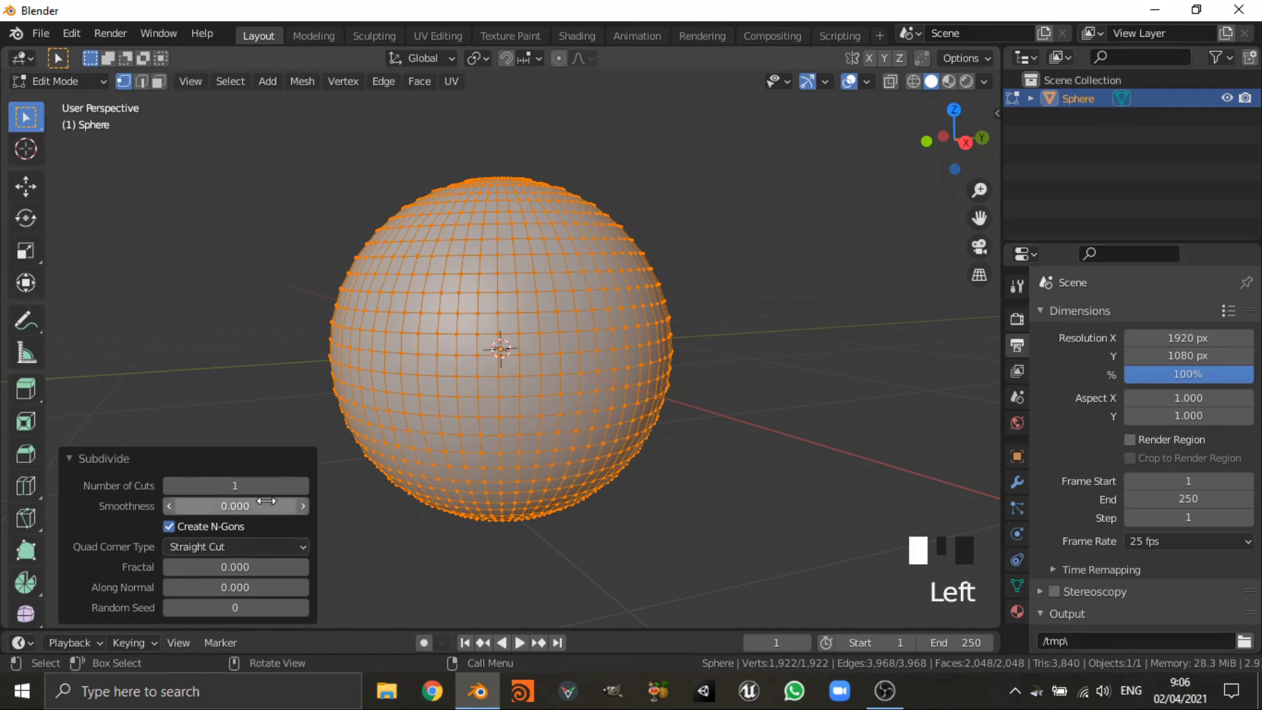
{"action": "left_click", "coordinate": [304, 486]}
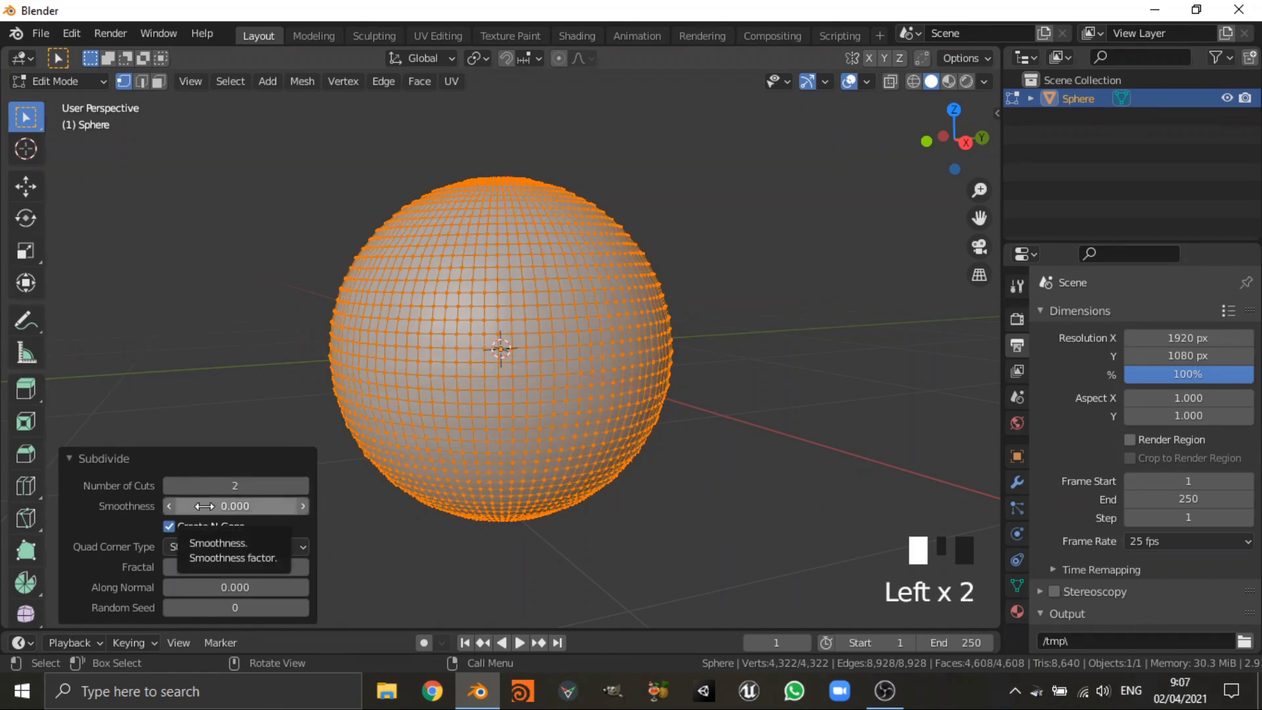
{"action": "left_click_drag", "start_coordinate": [207, 507], "coordinate": [209, 507]}
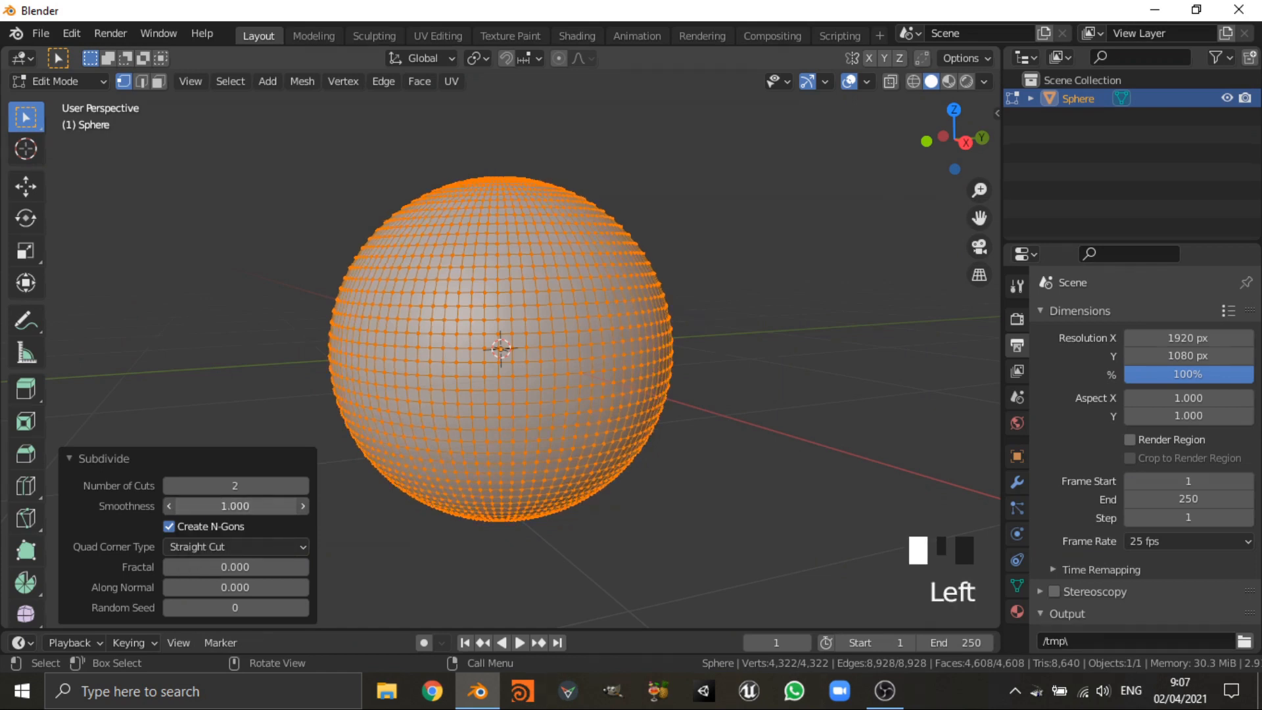
{"action": "left_click", "coordinate": [98, 460]}
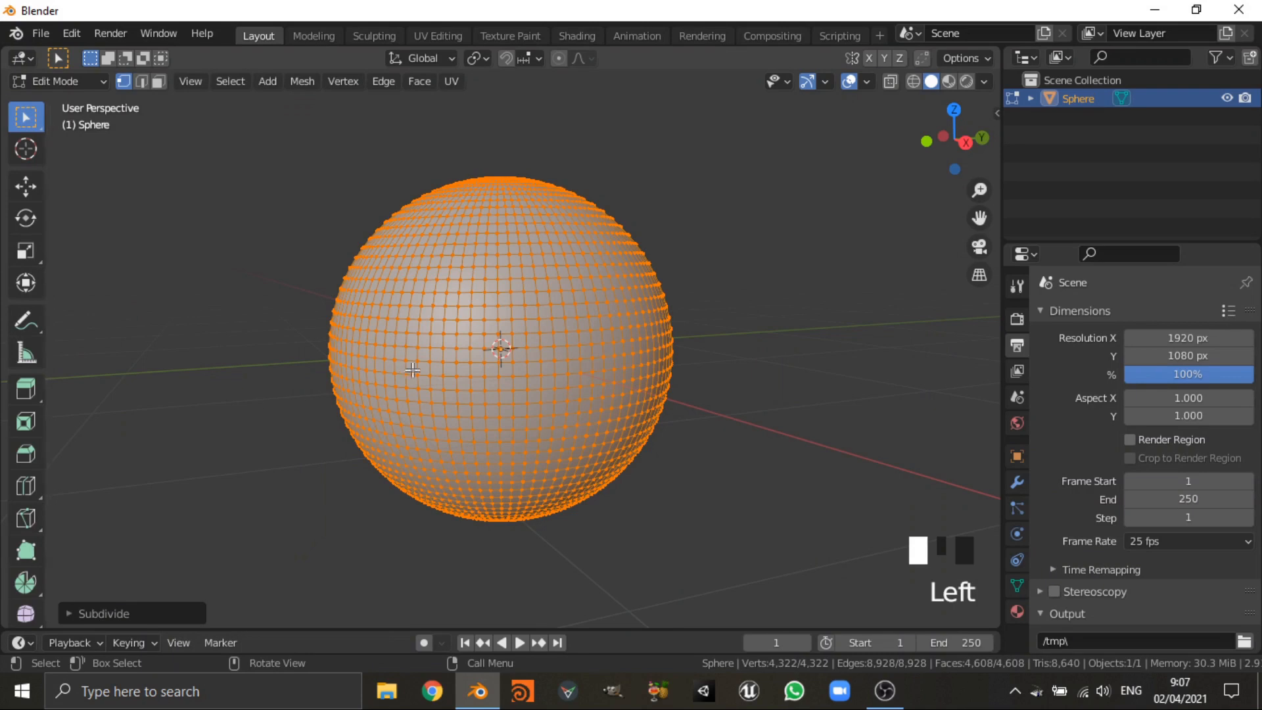
{"action": "key", "text": "alt+a"}
{"action": "key", "text": "Tab"}
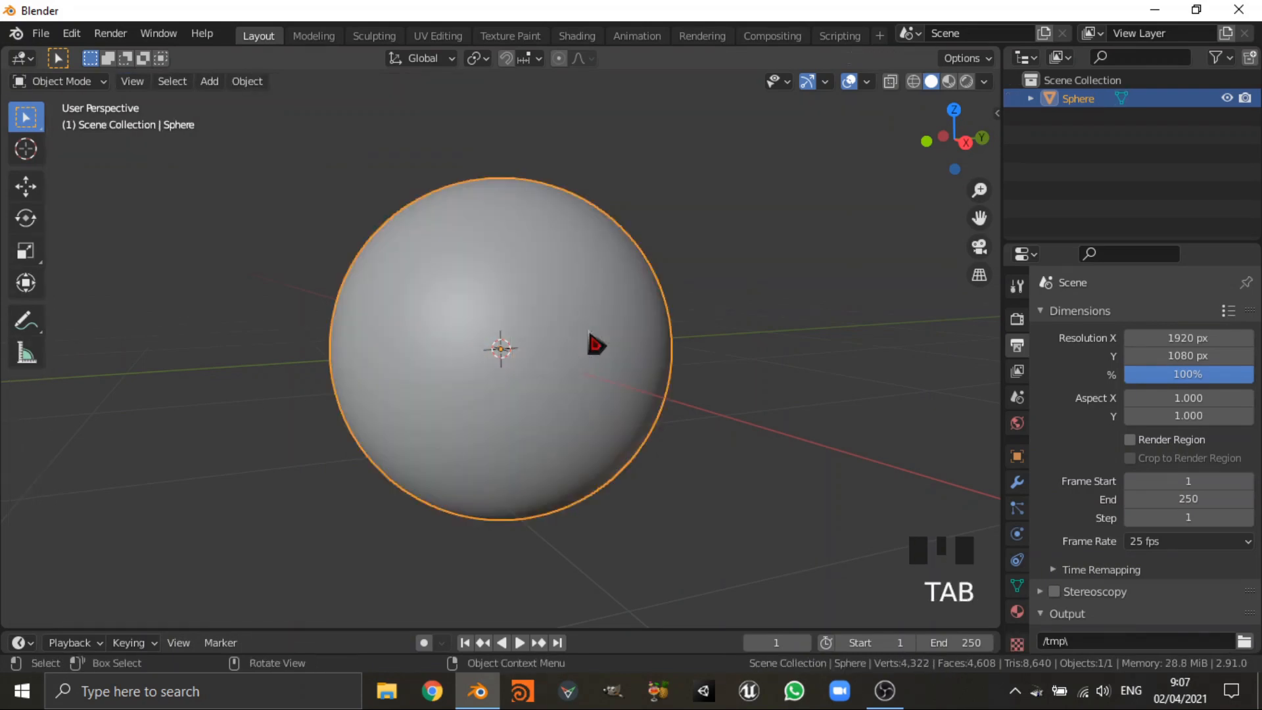
{"action": "scroll", "coordinate": [591, 342], "scroll_direction": "down", "scroll_amount": 2}
{"action": "key", "text": "alt+a"}
{"action": "scroll", "coordinate": [601, 344], "scroll_direction": "down", "scroll_amount": 1}
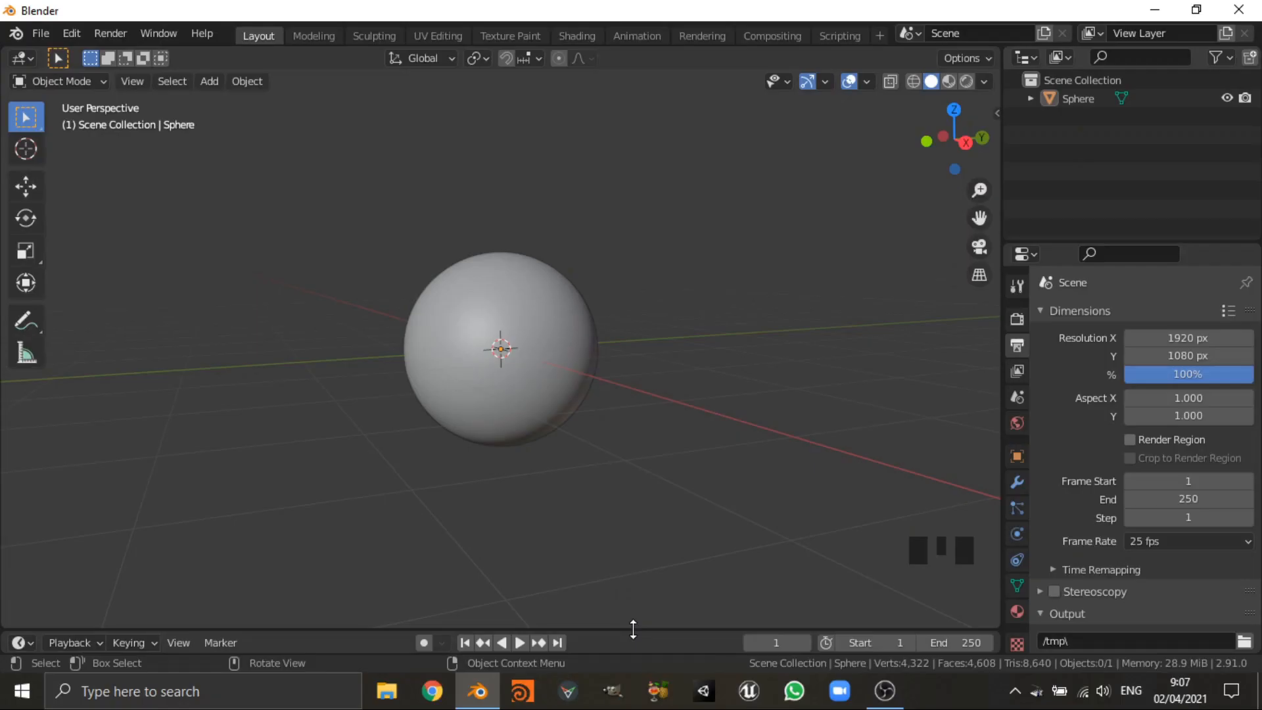
- Enlarge the timeline area below the viewport and turn it into a Shader Editor
{"action": "left_click_drag", "start_coordinate": [633, 629], "coordinate": [702, 354]}
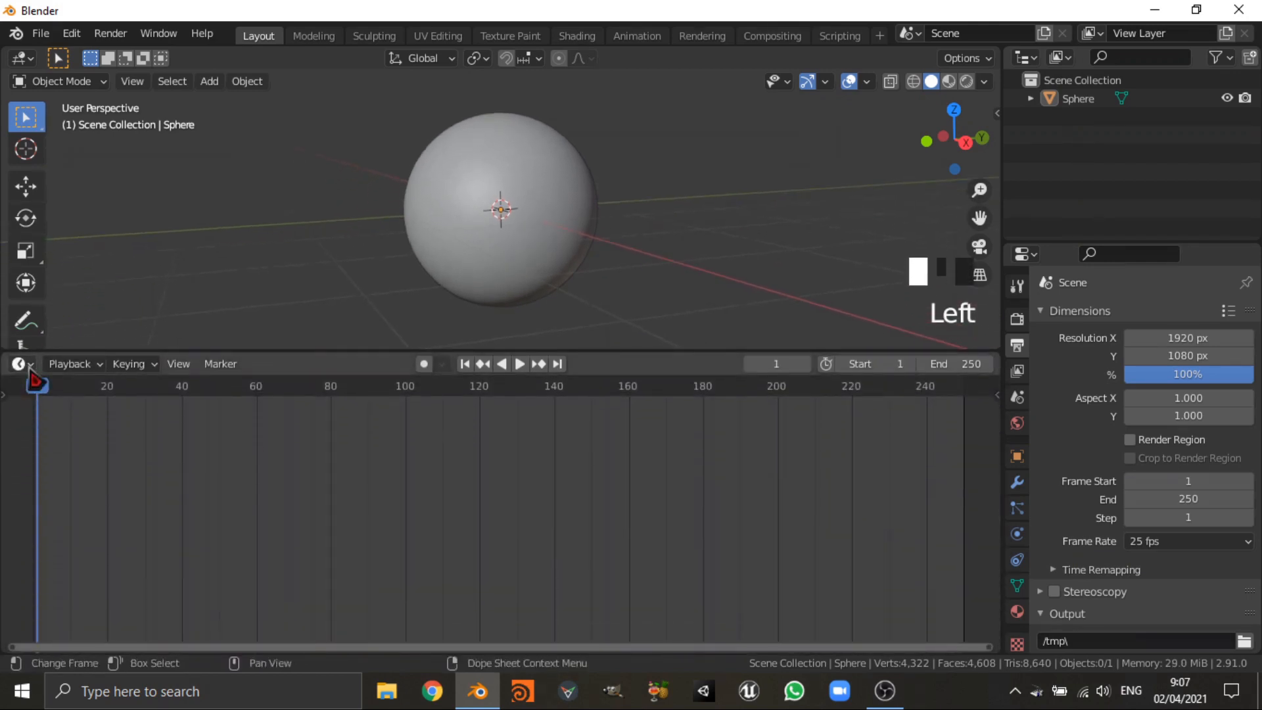
{"action": "left_click", "coordinate": [26, 365]}
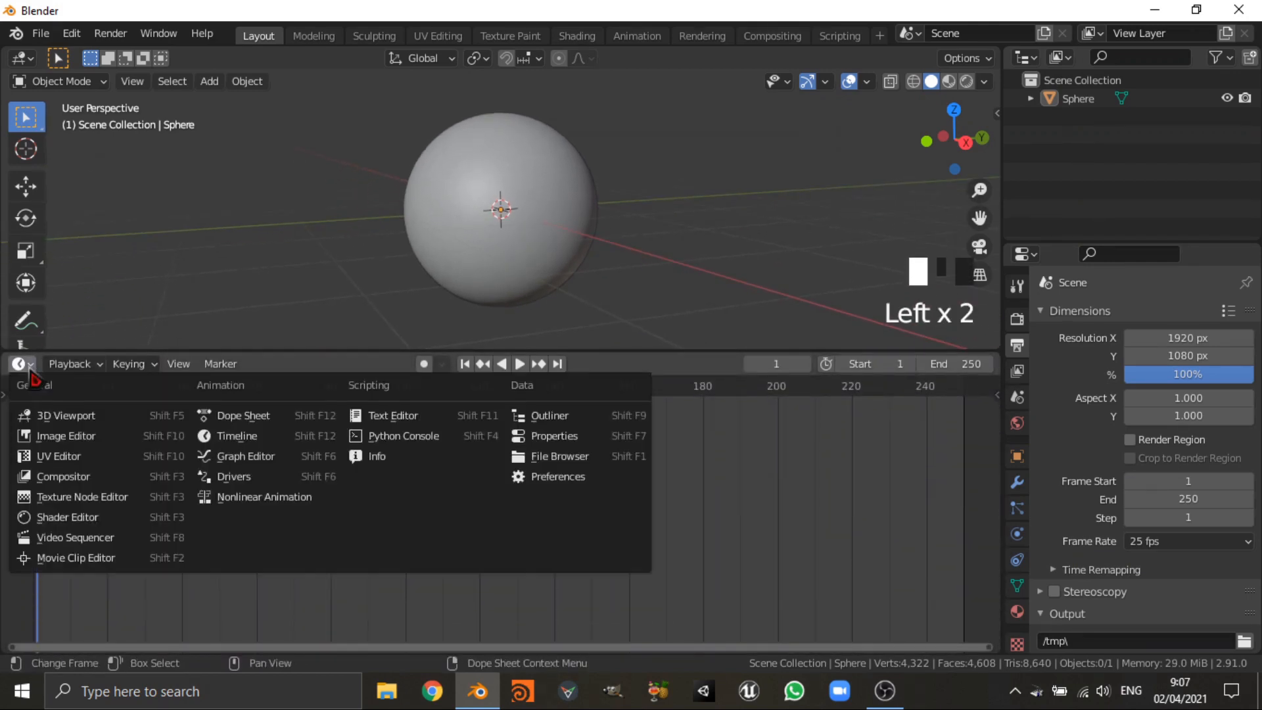
{"action": "left_click", "coordinate": [90, 519]}
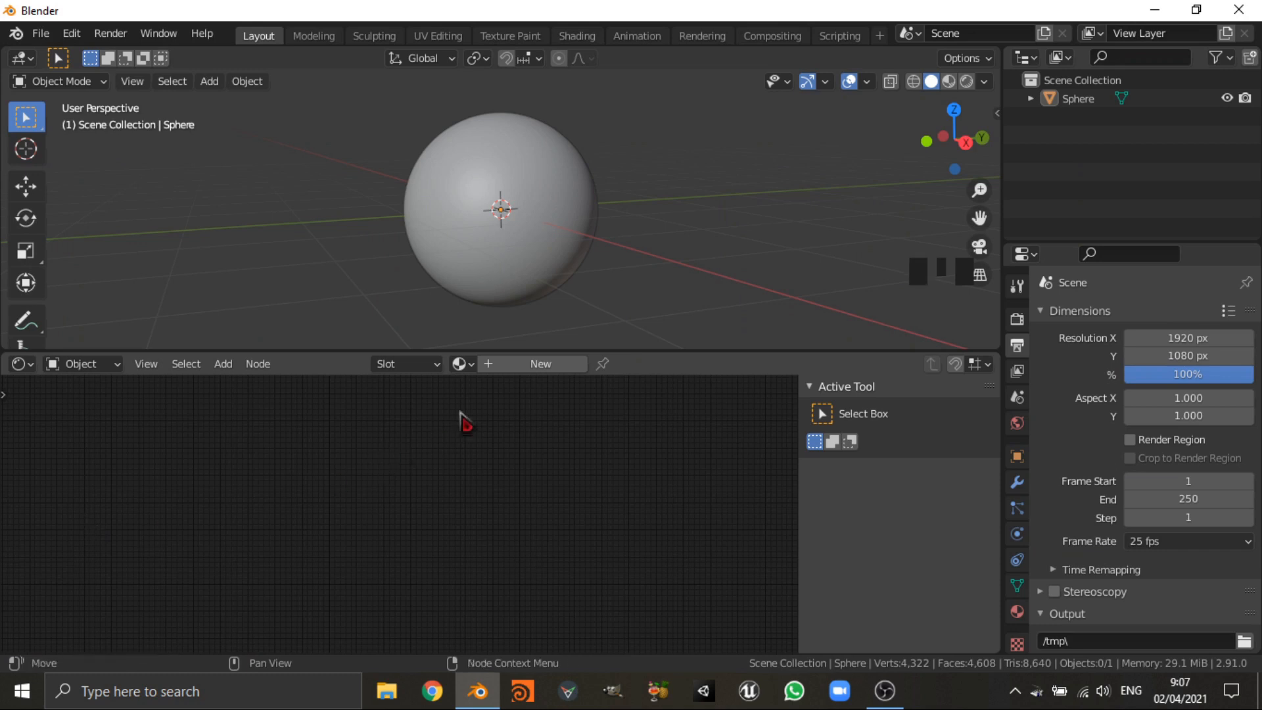
- Create a new material on the sphere and name it Earth
{"action": "left_click", "coordinate": [543, 365]}
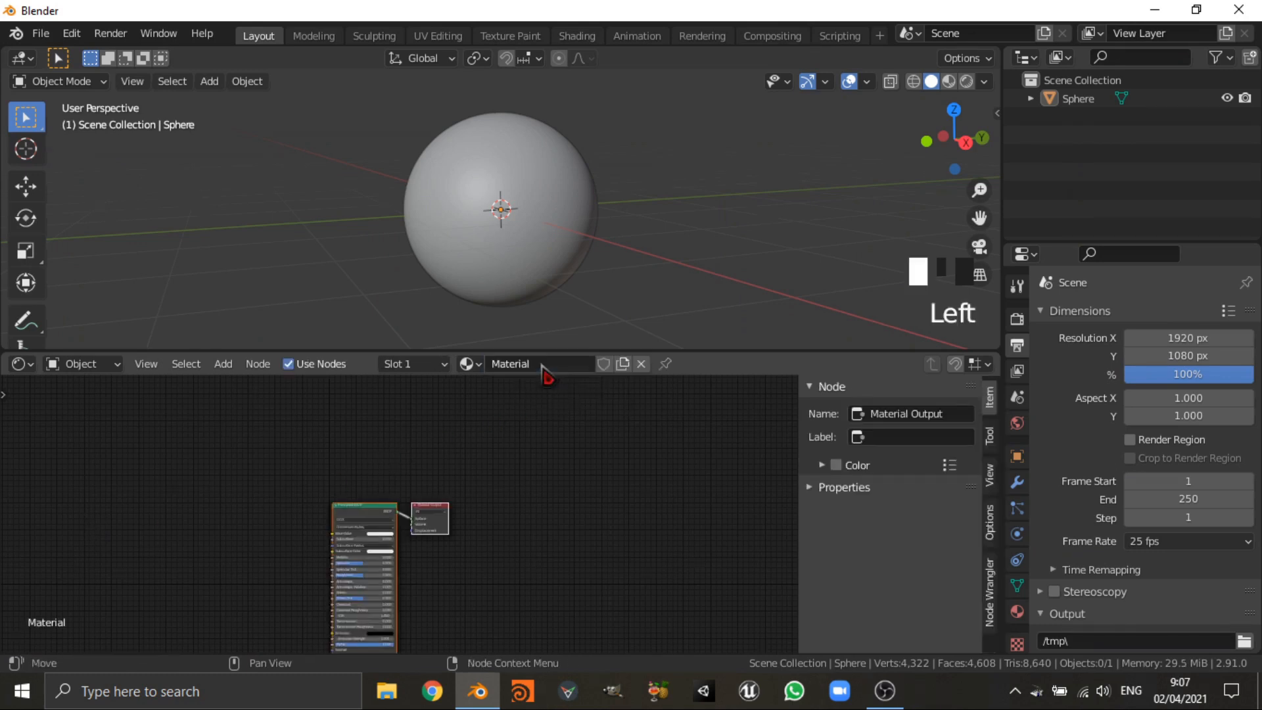
{"action": "left_click", "coordinate": [542, 366]}
{"action": "type", "text": "Eart"}
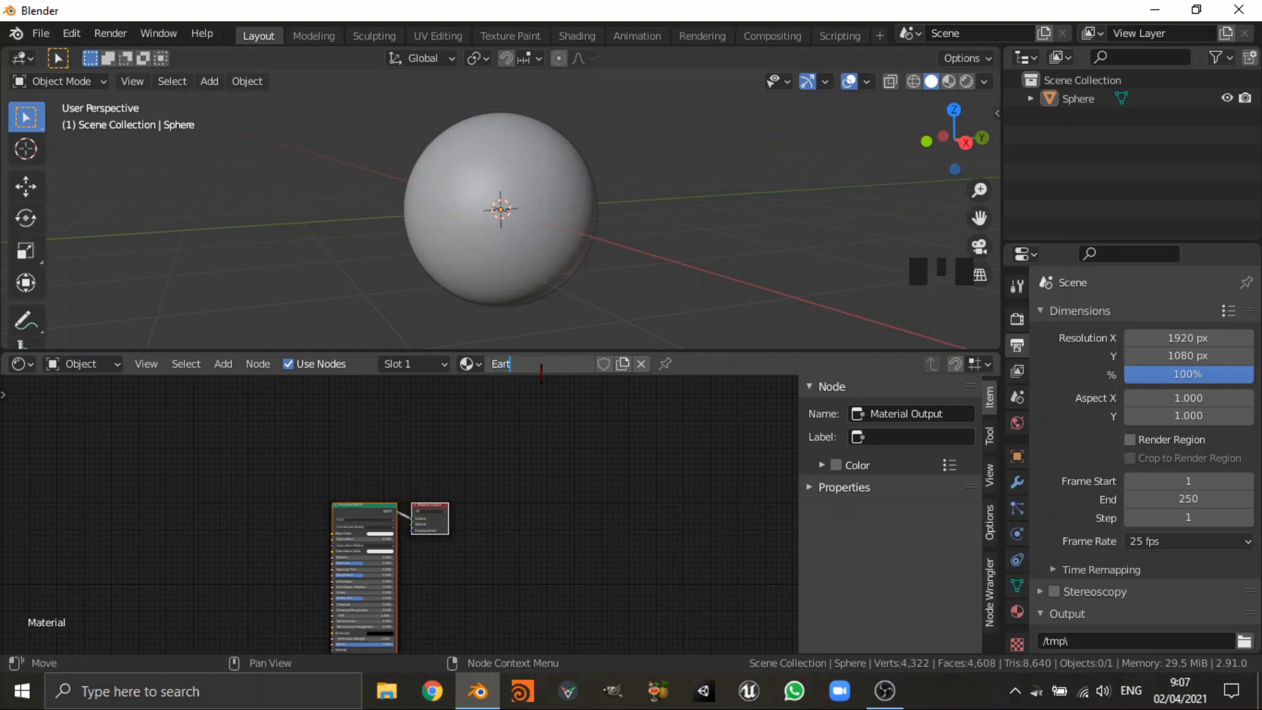
{"action": "key", "text": "Return"}
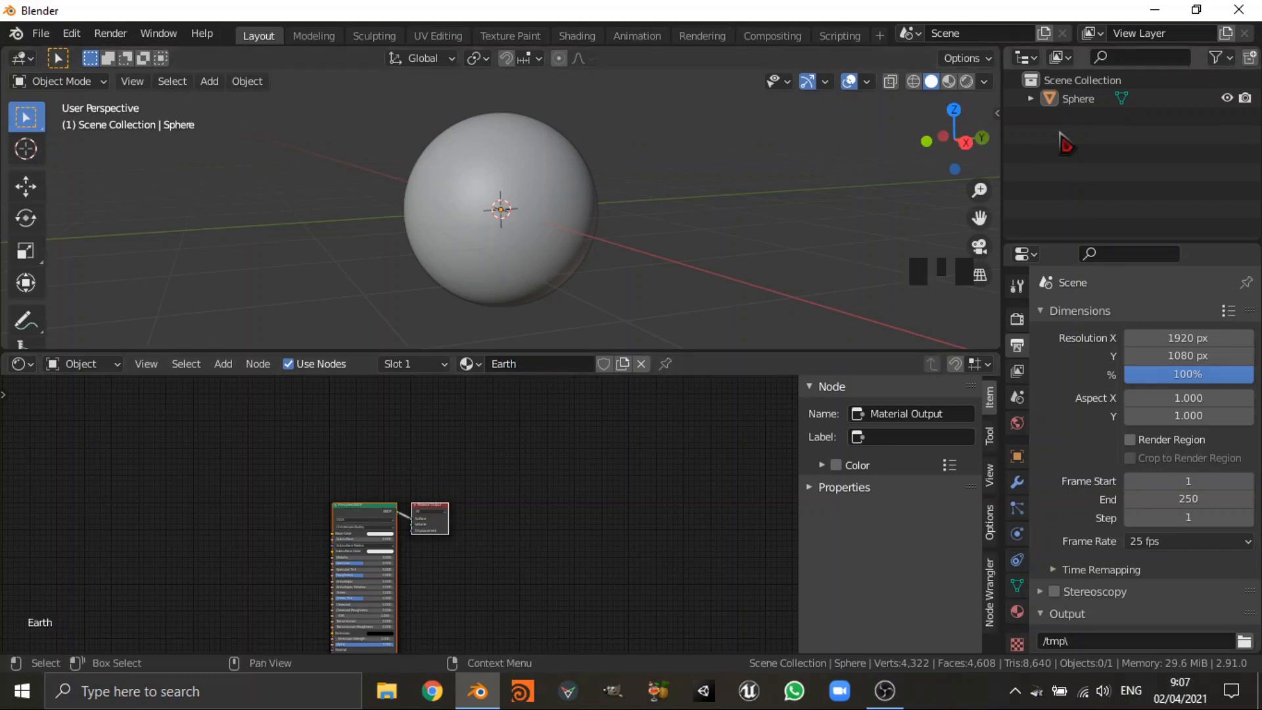
- Rename the Sphere object to Earth
{"action": "left_click", "coordinate": [1081, 98]}
{"action": "double_click", "coordinate": [1081, 99]}
{"action": "type", "text": "Earth"}
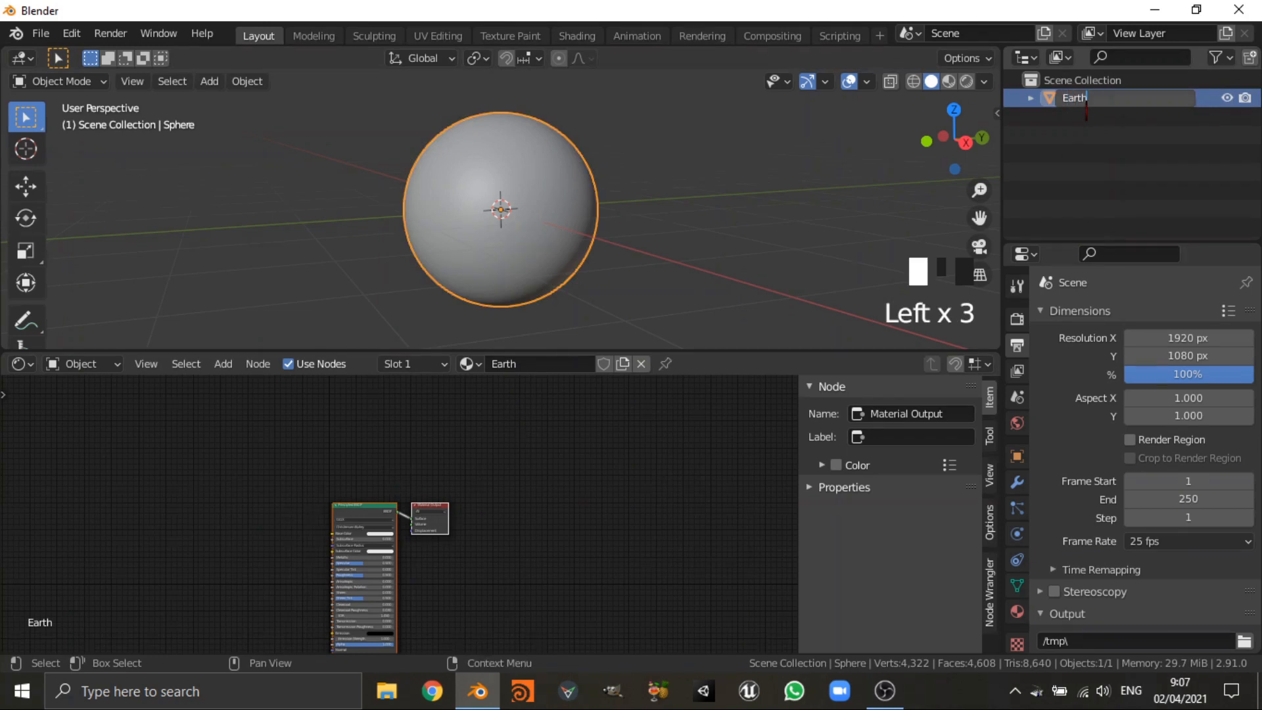
{"action": "key", "text": "Return"}
- Hide the Shader Editor sidebar and add an Image Texture node beside the Principled BSDF, opening its image file chooser
{"action": "middle_click_drag", "start_coordinate": [447, 512], "coordinate": [604, 458]}
{"action": "scroll", "coordinate": [604, 458], "scroll_direction": "up", "scroll_amount": 6}
{"action": "mouse_move", "coordinate": [394, 439]}
{"action": "middle_mouse_down"}
{"action": "mouse_move", "coordinate": [398, 426]}
{"action": "mouse_move", "coordinate": [442, 454]}
{"action": "mouse_move", "coordinate": [405, 463]}
{"action": "middle_mouse_up"}
{"action": "key", "text": "n"}
{"action": "scroll", "coordinate": [431, 466], "scroll_direction": "up", "scroll_amount": 1}
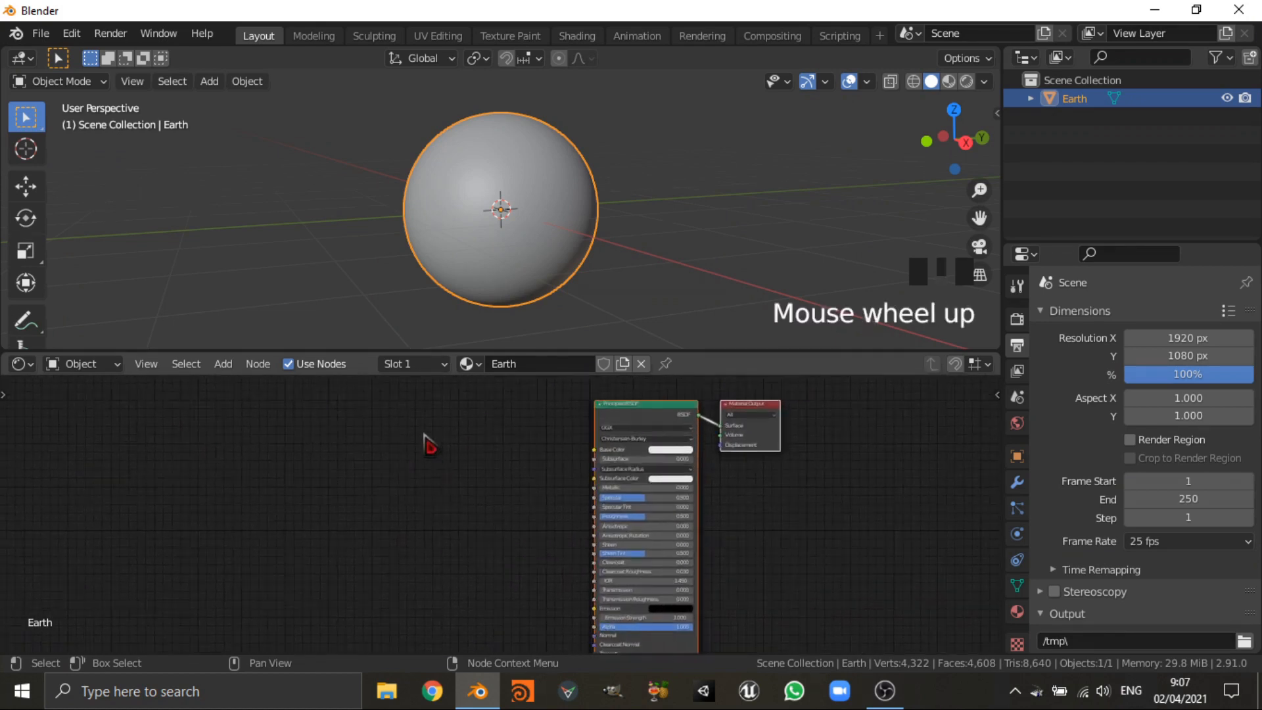
{"action": "scroll", "coordinate": [471, 430], "scroll_direction": "up", "scroll_amount": 4}
{"action": "key", "text": "shift+a"}
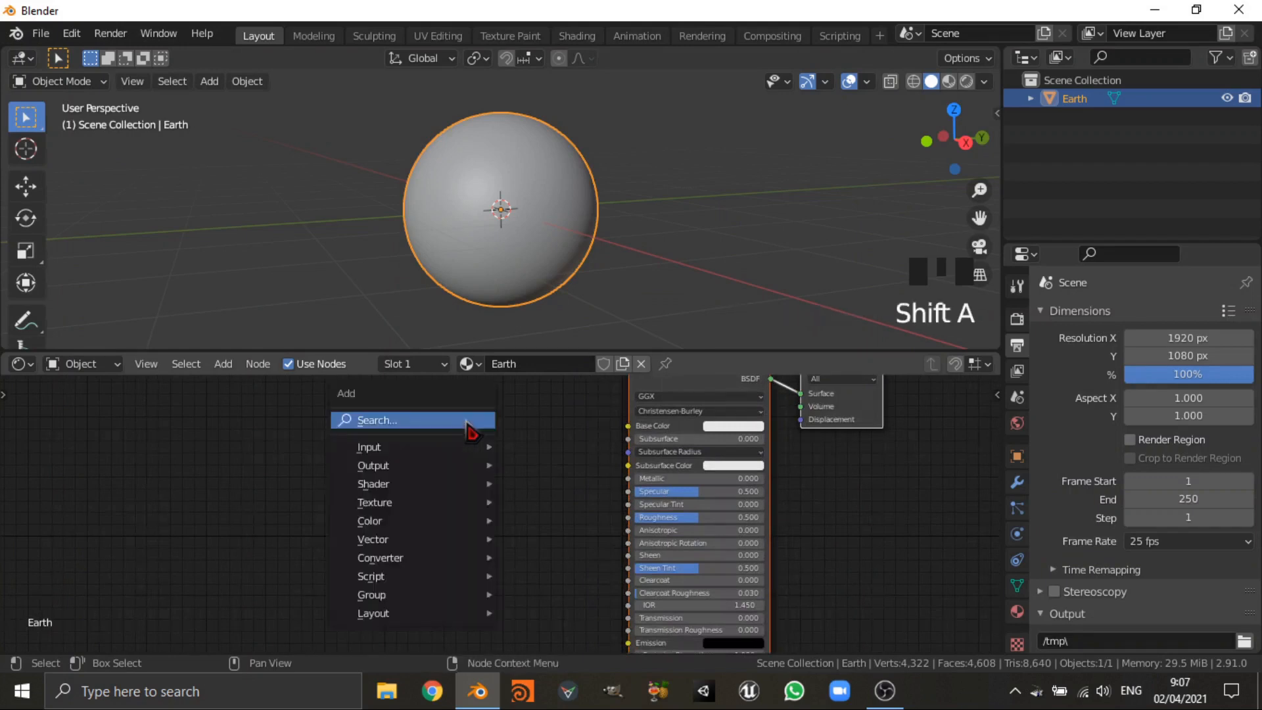
{"action": "left_click", "coordinate": [469, 424]}
{"action": "type", "text": "image"}
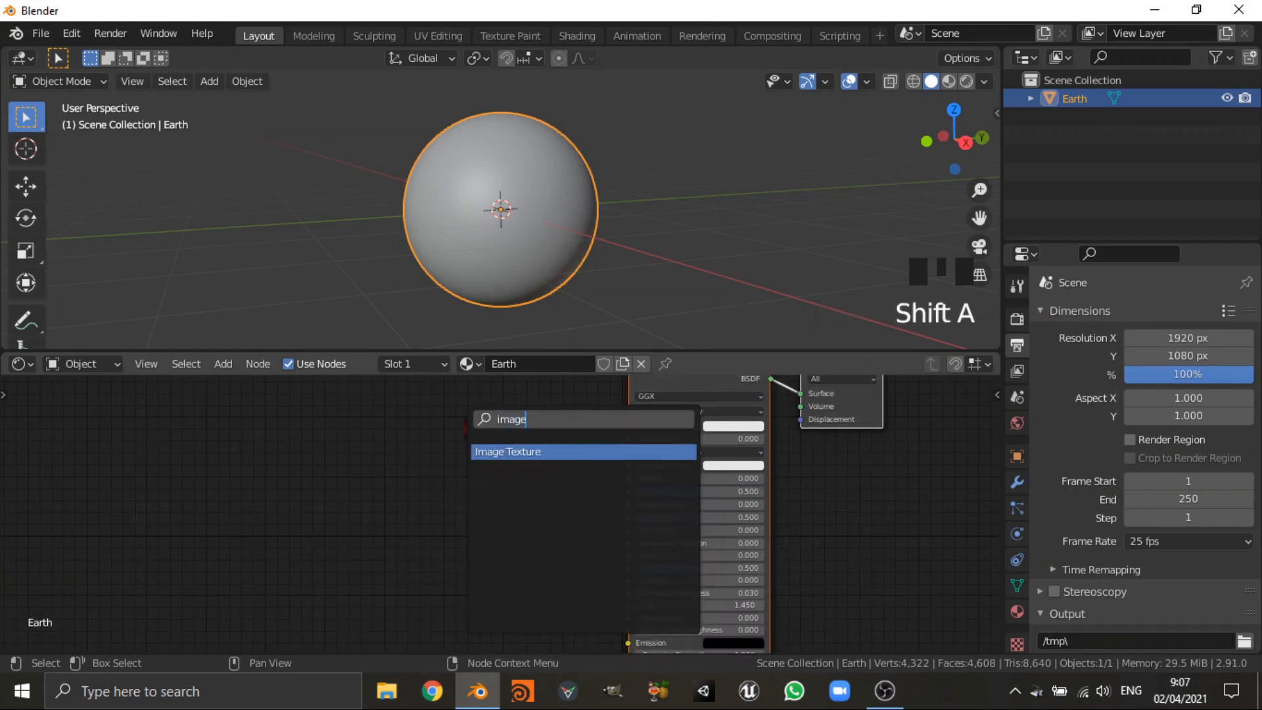
{"action": "key", "text": "Return"}
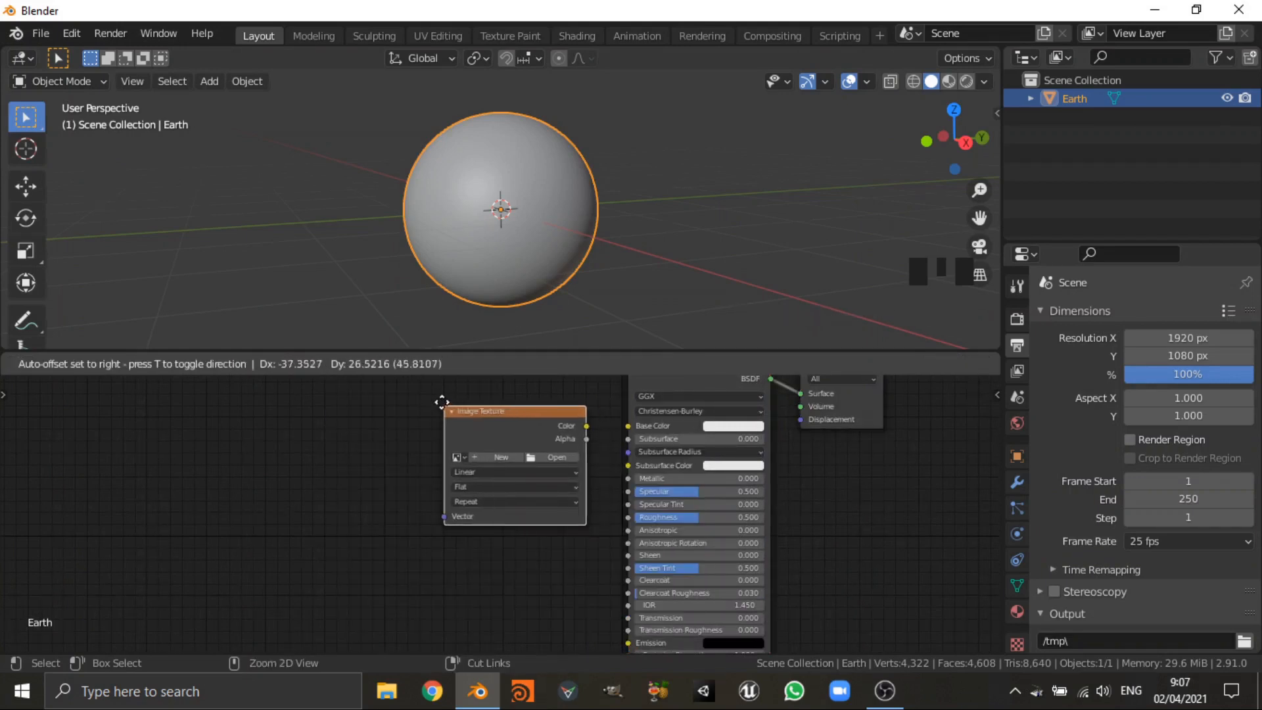
{"action": "left_click", "coordinate": [433, 406]}
{"action": "left_click", "coordinate": [544, 456]}
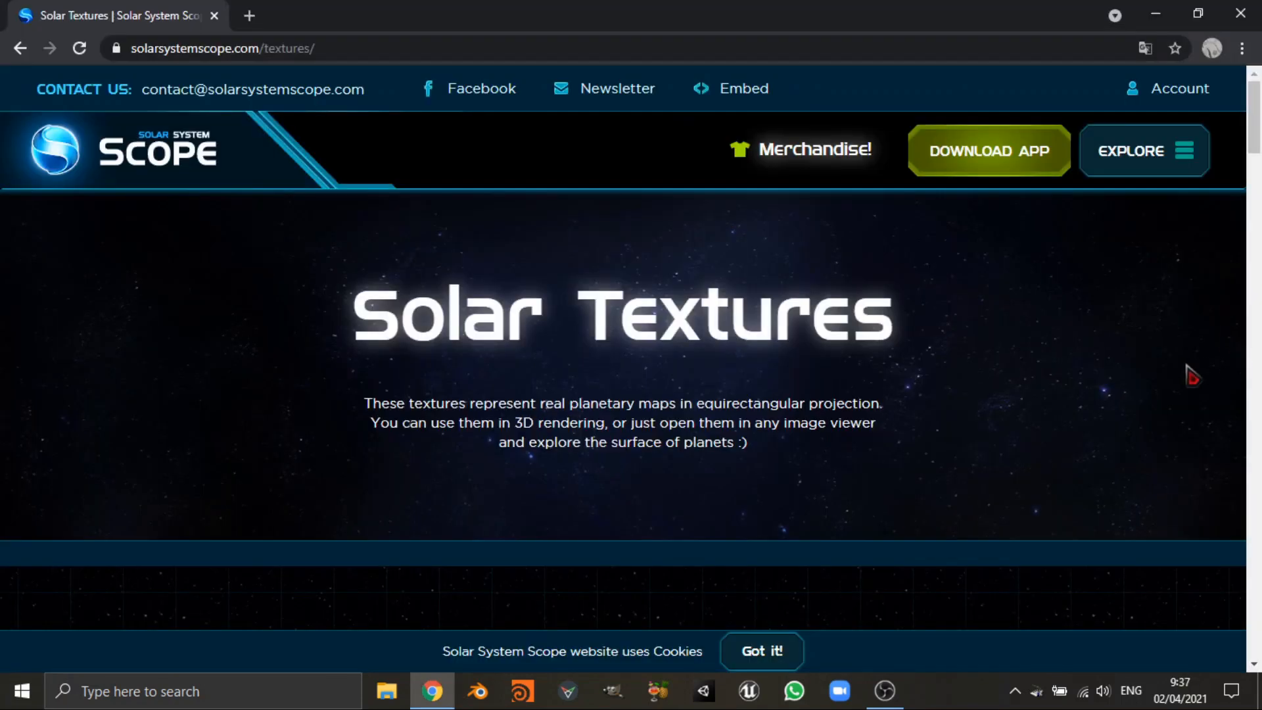
- In the web browser, look through the Solar Textures page of Solar System Scope for the downloadable Earth and star maps
{"action": "scroll", "coordinate": [1191, 368], "scroll_direction": "down", "scroll_amount": 8}
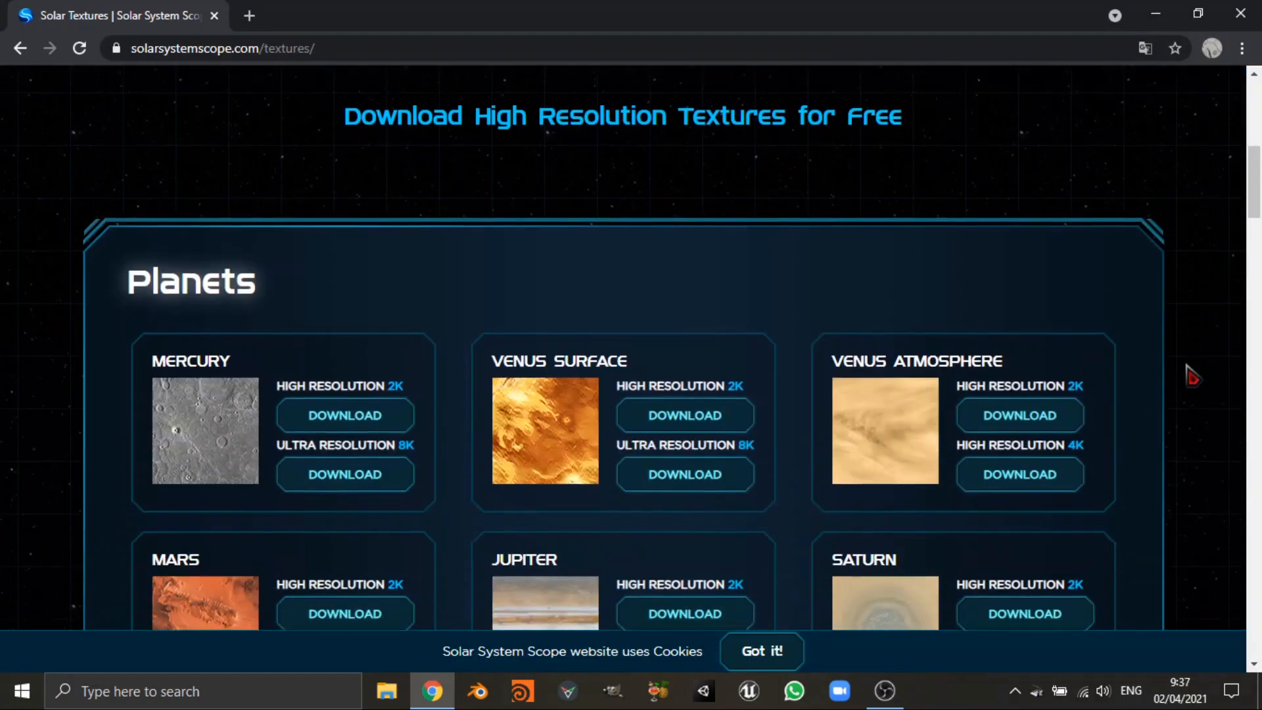
{"action": "scroll", "coordinate": [1192, 373], "scroll_direction": "down", "scroll_amount": 11}
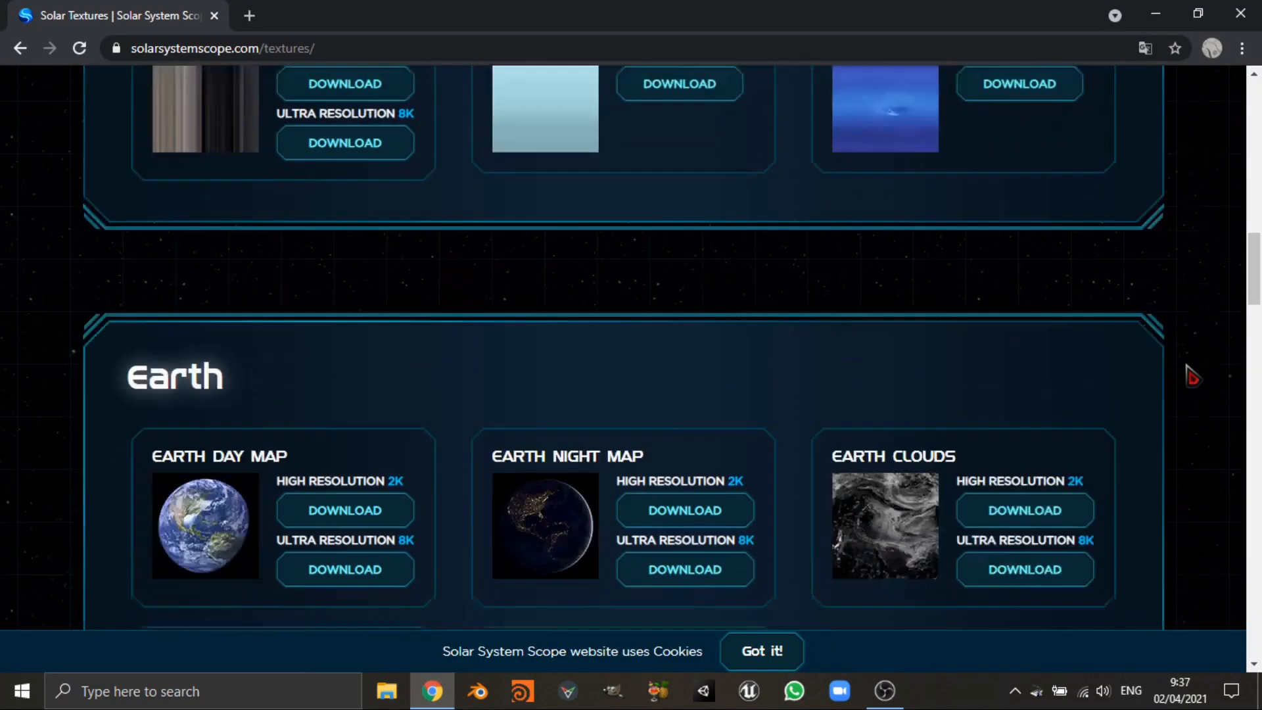
{"action": "scroll", "coordinate": [1191, 375], "scroll_direction": "down", "scroll_amount": 13}
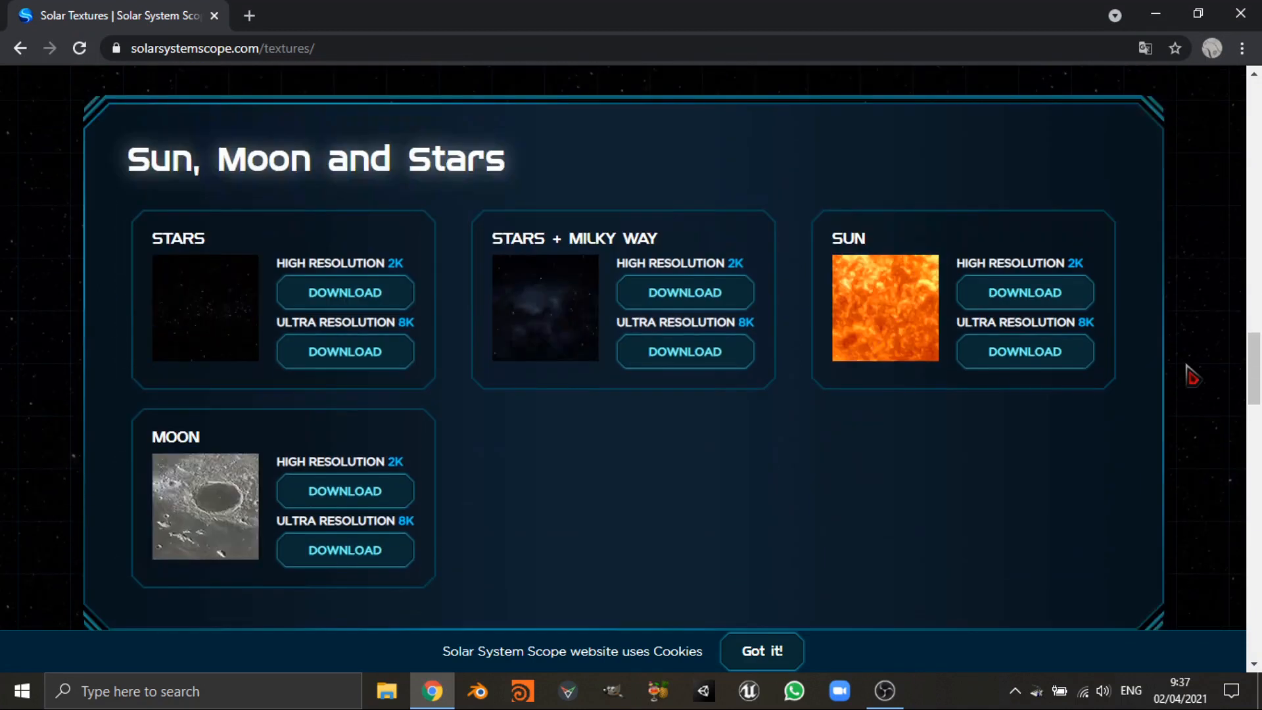
{"action": "scroll", "coordinate": [1191, 375], "scroll_direction": "down", "scroll_amount": 7}
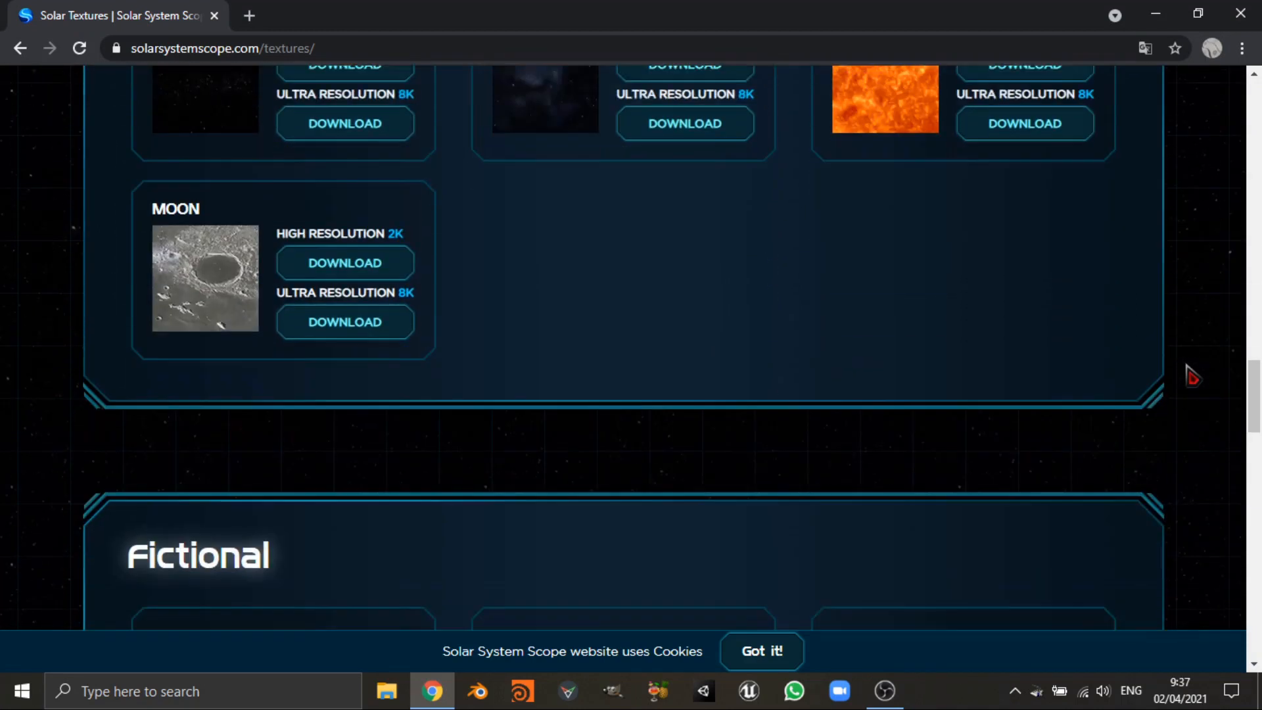
{"action": "scroll", "coordinate": [1192, 374], "scroll_direction": "down", "scroll_amount": 7}
{"action": "scroll", "coordinate": [1192, 374], "scroll_direction": "up", "scroll_amount": 14}
{"action": "scroll", "coordinate": [1191, 375], "scroll_direction": "up", "scroll_amount": 1}
{"action": "scroll", "coordinate": [1192, 375], "scroll_direction": "down", "scroll_amount": 4}
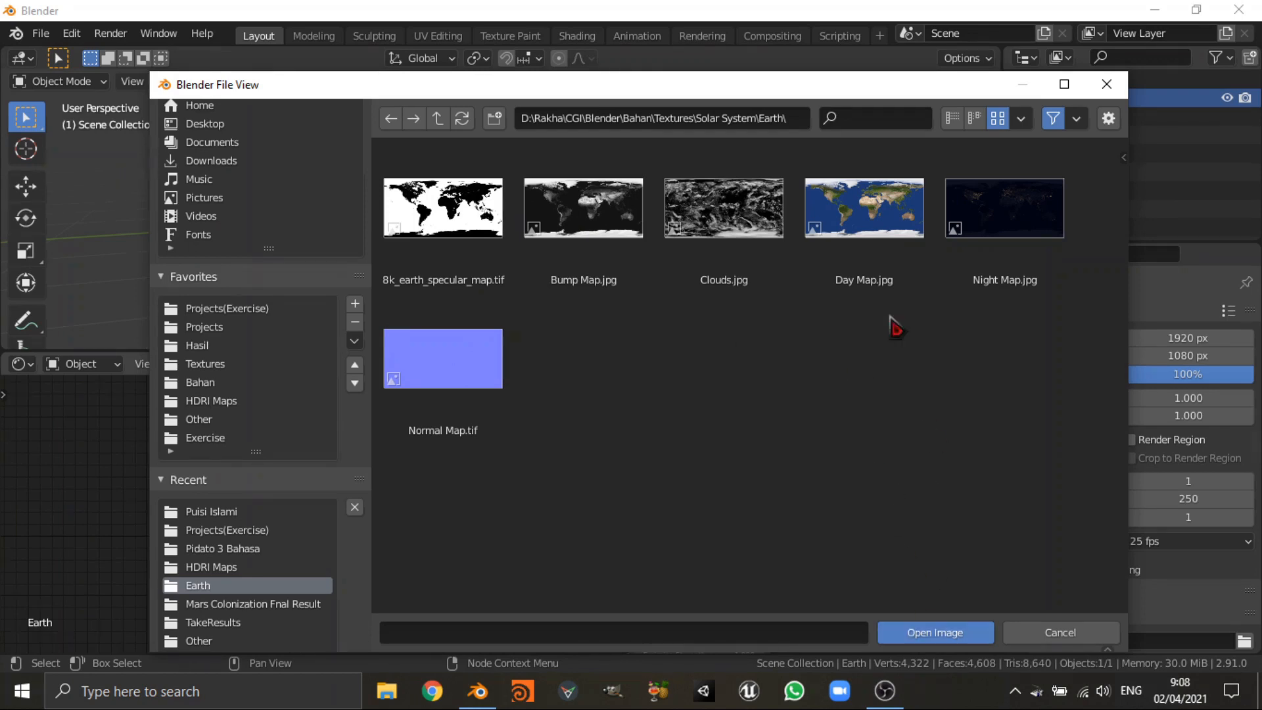
- Load Day Map.jpg into the Image Texture node and connect its Color output to the Principled BSDF's Base Color
{"action": "left_click", "coordinate": [871, 235]}
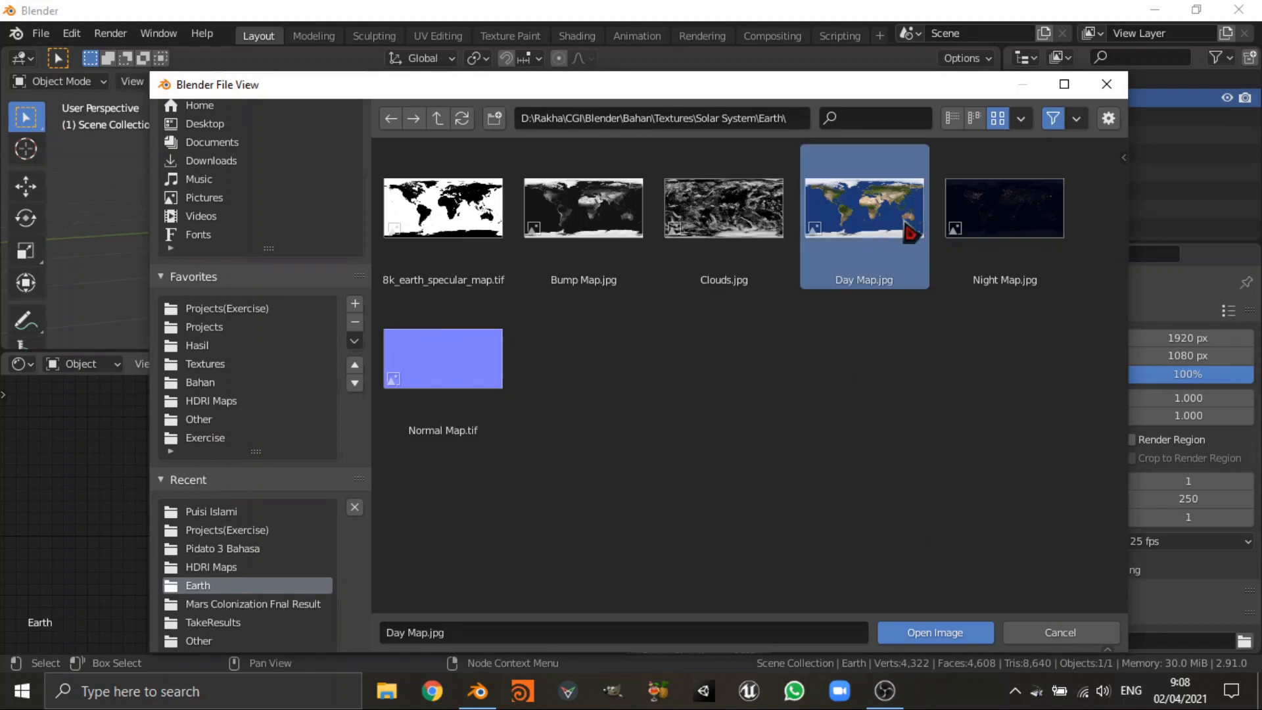
{"action": "double_click", "coordinate": [863, 217]}
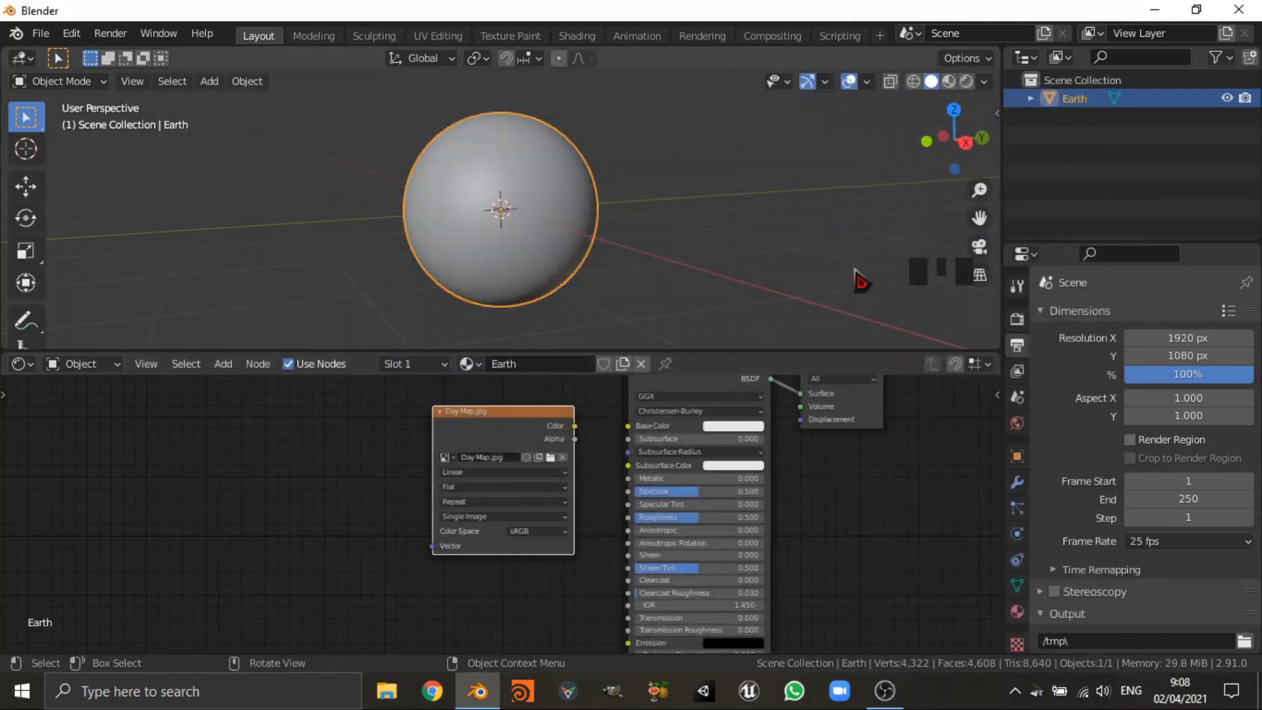
{"action": "scroll", "coordinate": [519, 460], "scroll_direction": "up", "scroll_amount": 4}
{"action": "left_click_drag", "start_coordinate": [477, 450], "coordinate": [546, 457]}
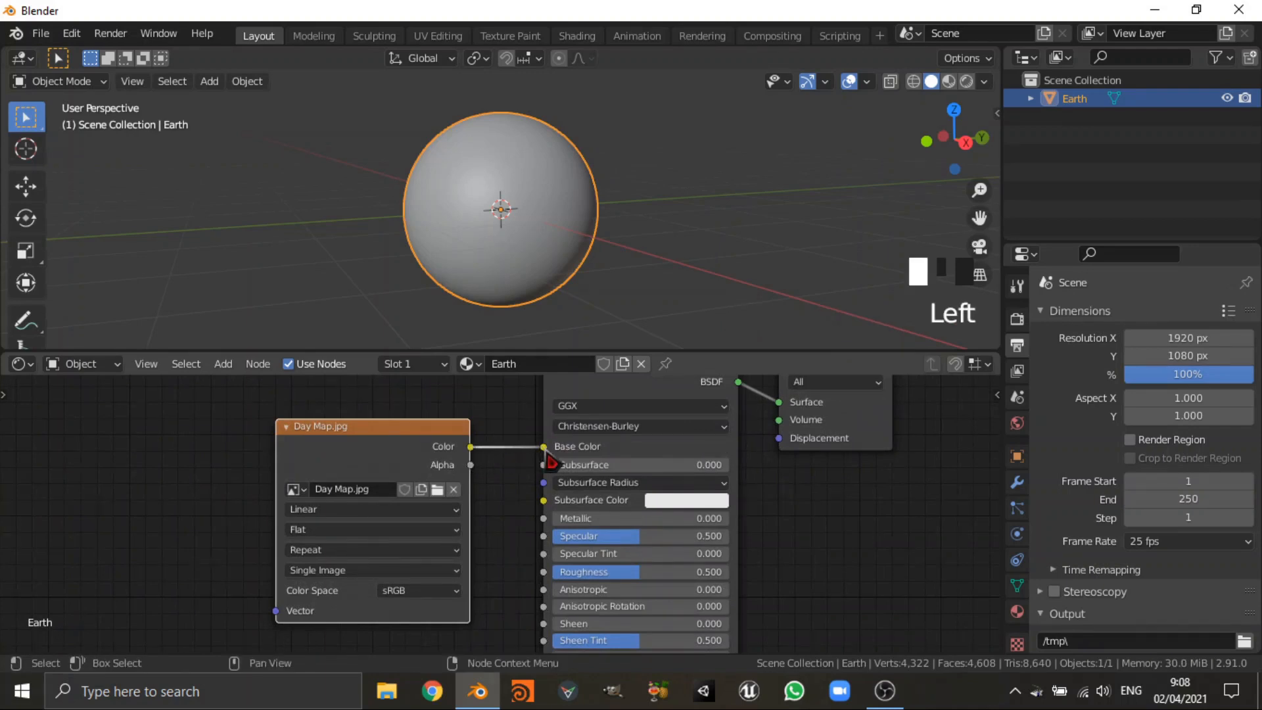
- Switch the viewport to Material Preview shading and inspect the textured globe from different angles
{"action": "left_click", "coordinate": [954, 84]}
{"action": "scroll", "coordinate": [598, 289], "scroll_direction": "down", "scroll_amount": 2}
{"action": "middle_click_drag", "start_coordinate": [609, 282], "coordinate": [578, 285]}
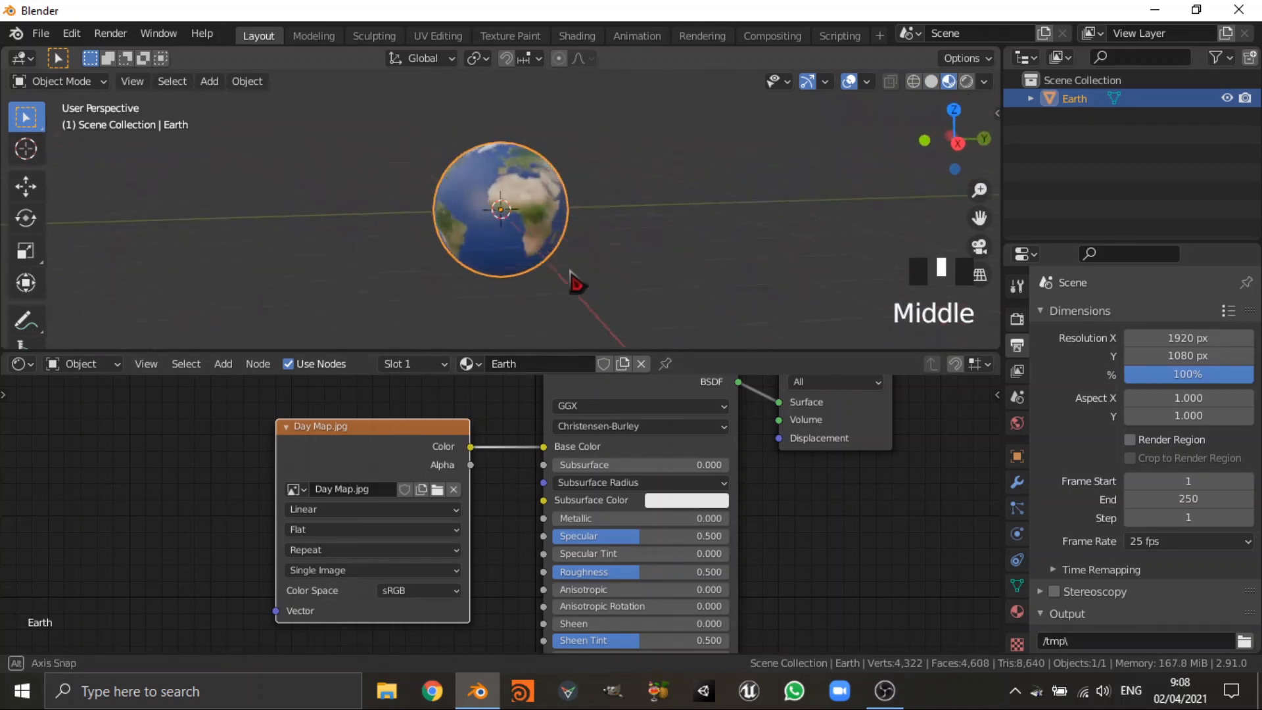
{"action": "scroll", "coordinate": [565, 276], "scroll_direction": "up", "scroll_amount": 4}
{"action": "scroll", "coordinate": [683, 226], "scroll_direction": "down", "scroll_amount": 2}
{"action": "middle_click_drag", "start_coordinate": [683, 227], "coordinate": [701, 225]}
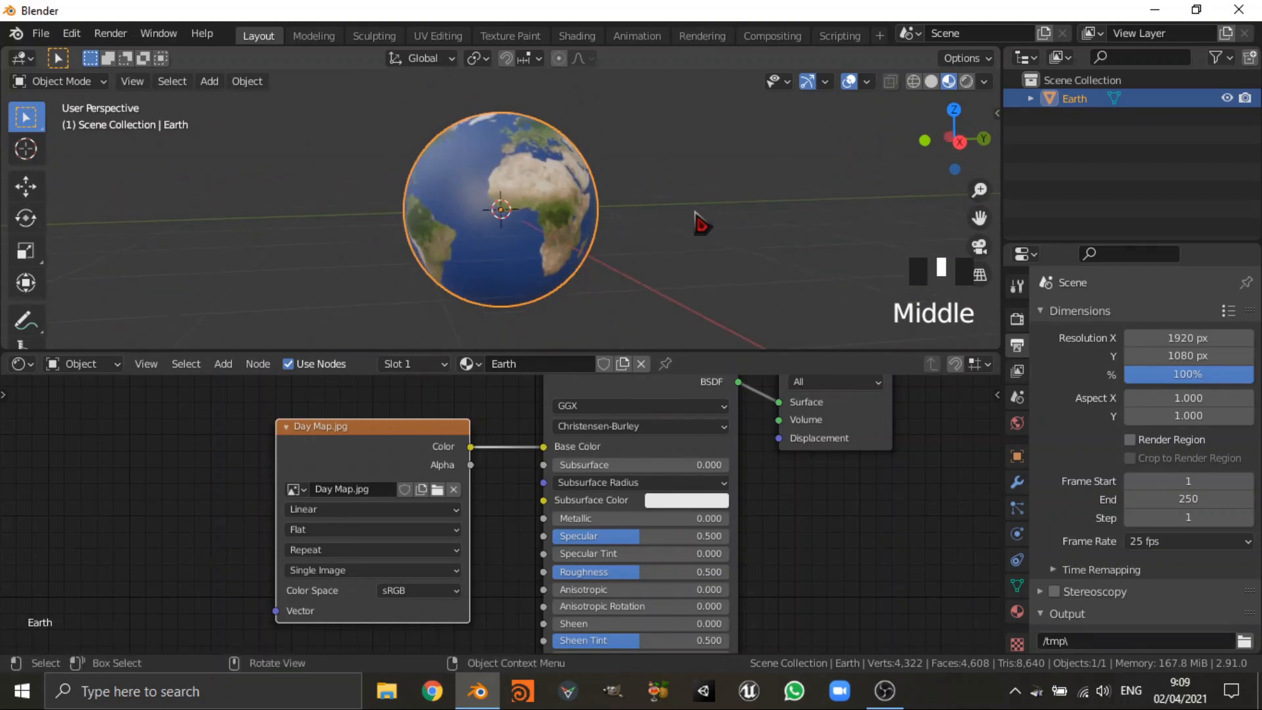
{"action": "middle_click_drag", "start_coordinate": [631, 268], "coordinate": [479, 263]}
{"action": "scroll", "coordinate": [479, 263], "scroll_direction": "up", "scroll_amount": 1}
- Move the Day Map node farther from the shader and insert a Hue/Saturation node in its link to Base Color
{"action": "left_click_drag", "start_coordinate": [415, 475], "coordinate": [133, 464]}
{"action": "scroll", "coordinate": [324, 535], "scroll_direction": "down", "scroll_amount": 1}
{"action": "middle_click_drag", "start_coordinate": [324, 535], "coordinate": [471, 521]}
{"action": "scroll", "coordinate": [479, 499], "scroll_direction": "up", "scroll_amount": 1}
{"action": "key", "text": "shift+a"}
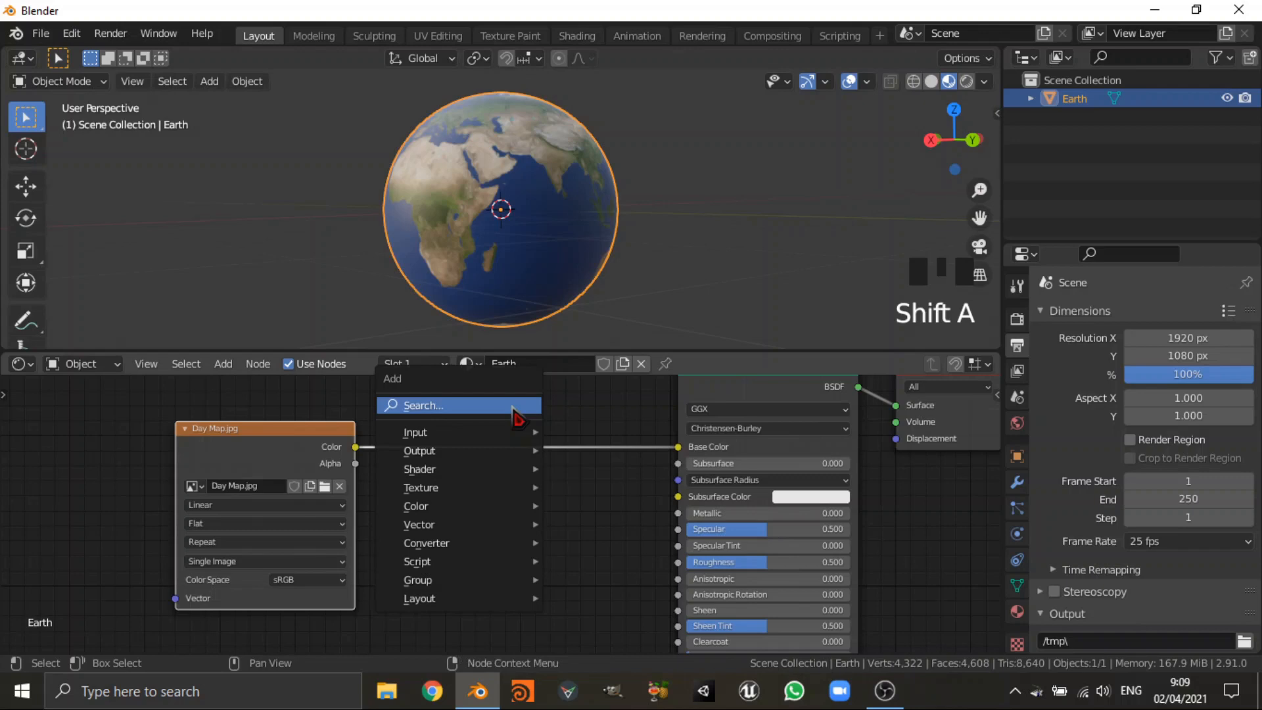
{"action": "left_click", "coordinate": [515, 416]}
{"action": "type", "text": "hue"}
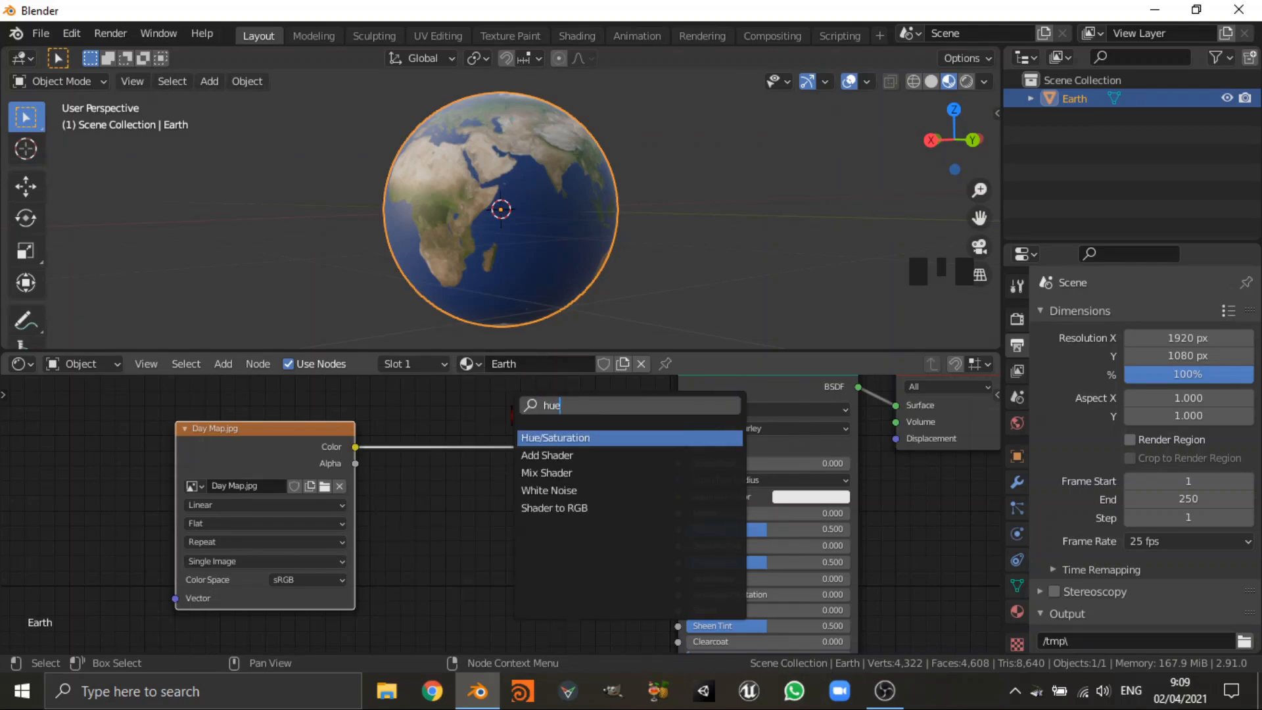
{"action": "left_click", "coordinate": [564, 437]}
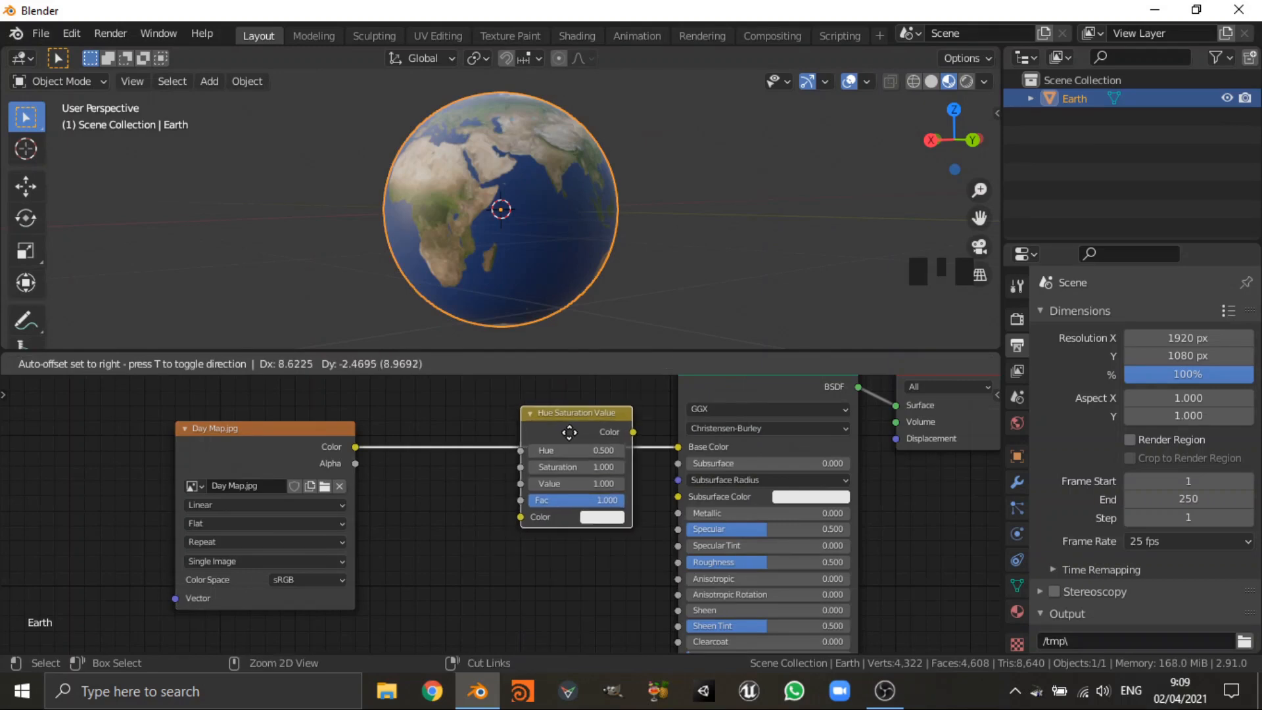
{"action": "left_click", "coordinate": [533, 437]}
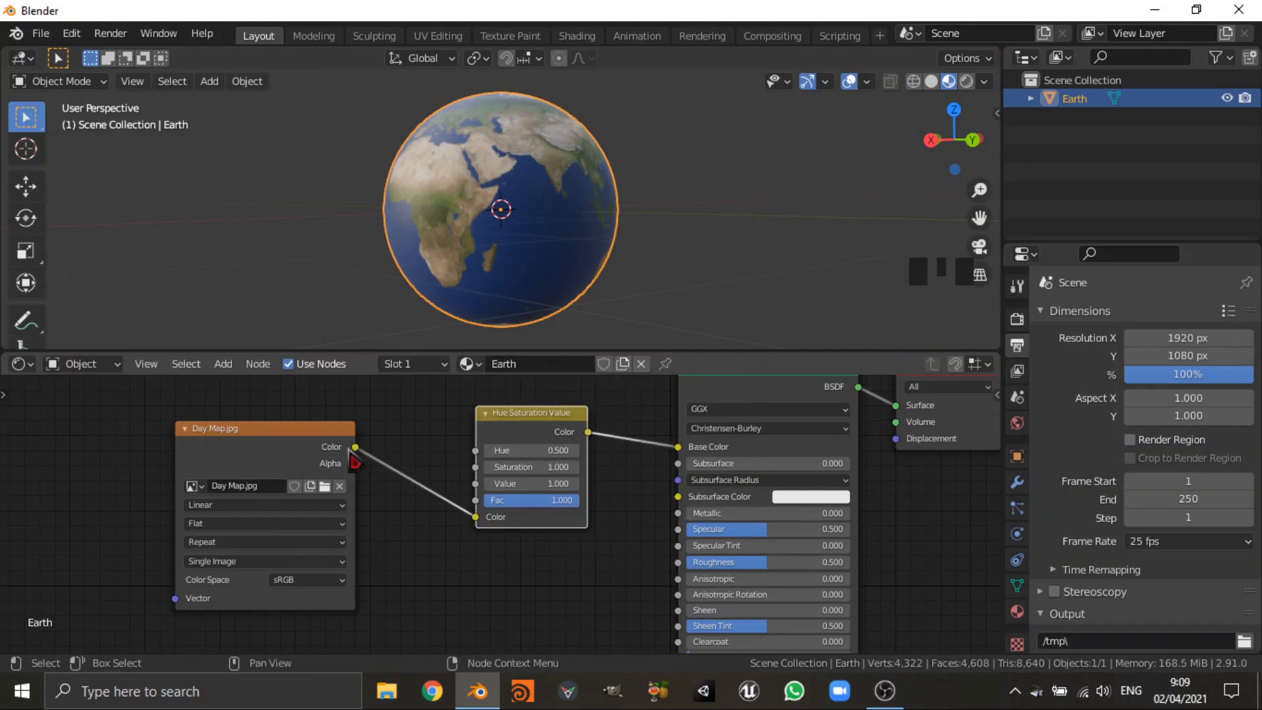
{"action": "left_click_drag", "start_coordinate": [525, 418], "coordinate": [528, 433]}
- Set both Saturation and Value of the Hue Saturation Value node to 0.900
{"action": "scroll", "coordinate": [647, 494], "scroll_direction": "up", "scroll_amount": 4}
{"action": "scroll", "coordinate": [656, 497], "scroll_direction": "down", "scroll_amount": 1}
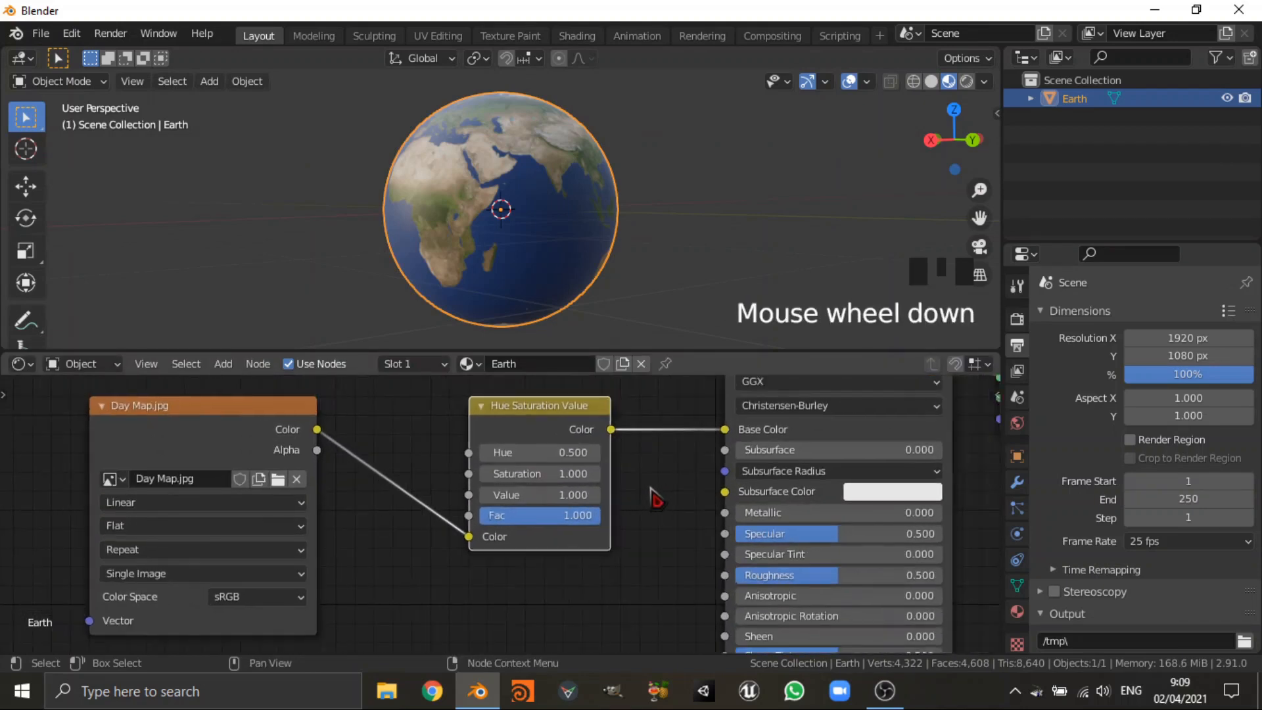
{"action": "left_click", "coordinate": [486, 474]}
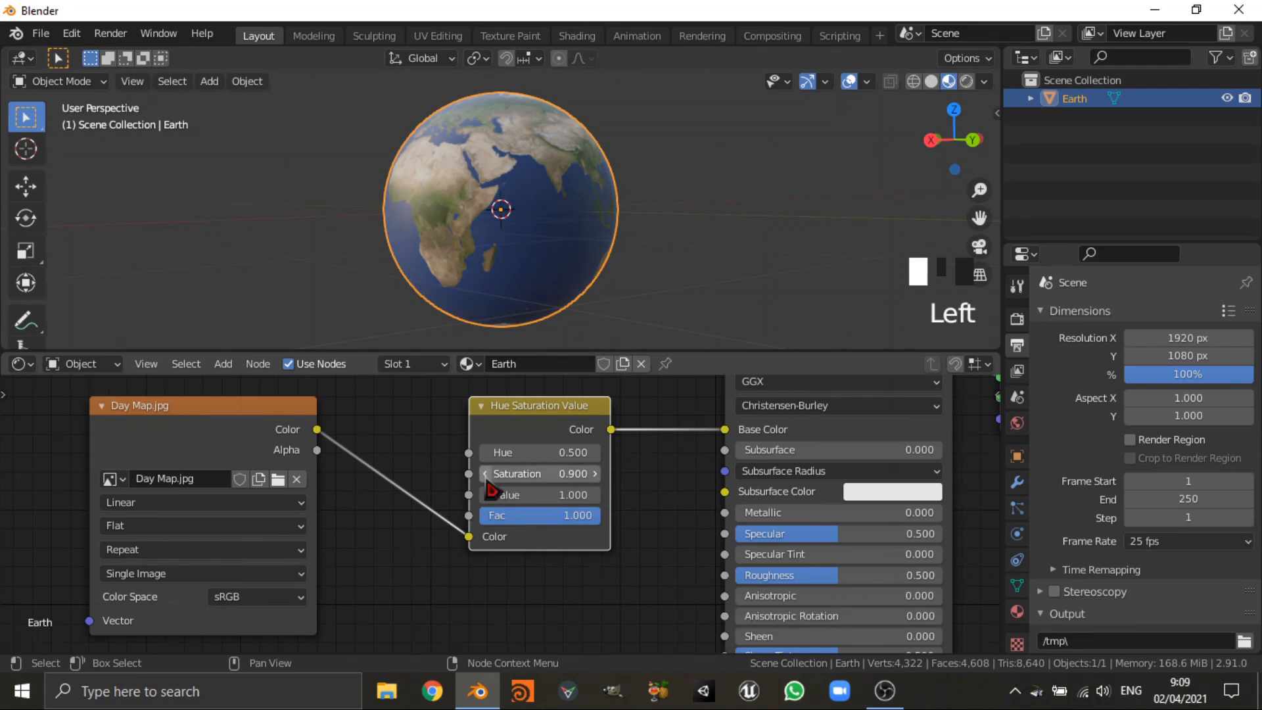
{"action": "middle_click_drag", "start_coordinate": [611, 254], "coordinate": [677, 234]}
{"action": "scroll", "coordinate": [668, 259], "scroll_direction": "up", "scroll_amount": 3}
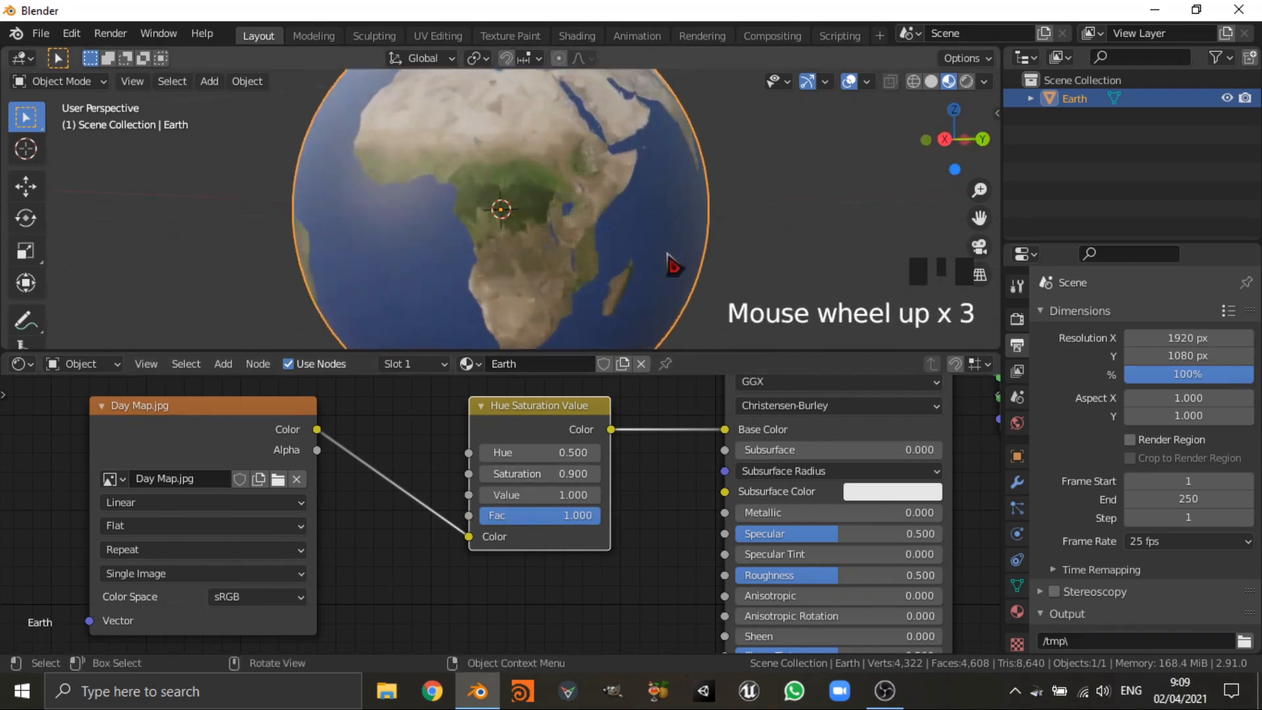
{"action": "left_click", "coordinate": [487, 497]}
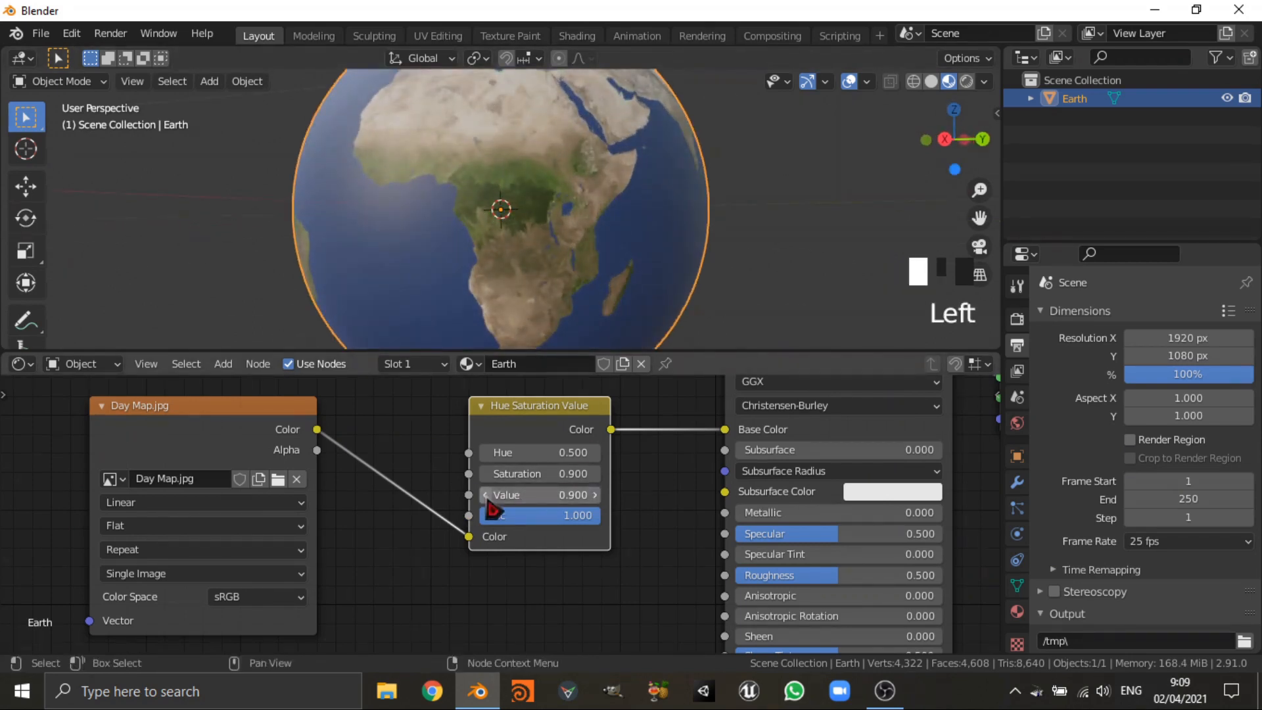
{"action": "left_click", "coordinate": [486, 497]}
{"action": "left_click", "coordinate": [595, 496]}
{"action": "left_click", "coordinate": [636, 487]}
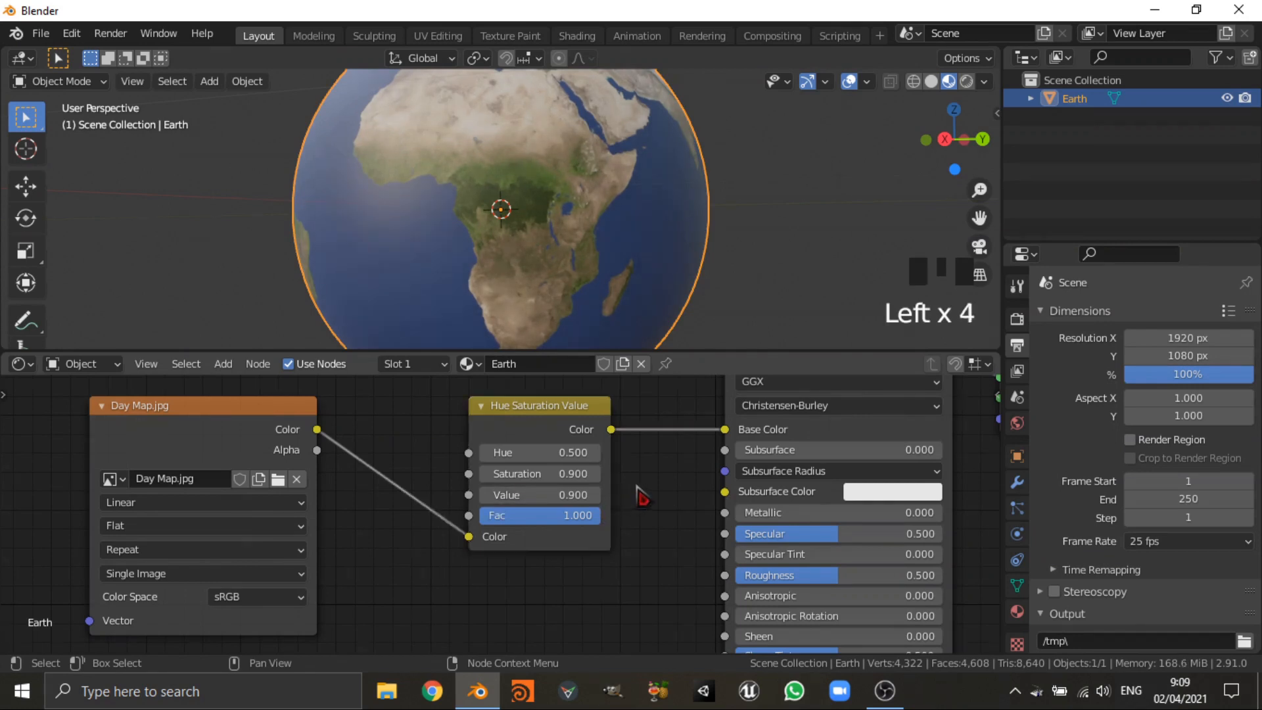
- Collapse the Hue Saturation Value node, place it near the Base Color input and bring the Day Map node closer
{"action": "scroll", "coordinate": [747, 237], "scroll_direction": "down", "scroll_amount": 5}
{"action": "left_click", "coordinate": [746, 237]}
{"action": "middle_click_drag", "start_coordinate": [749, 242], "coordinate": [698, 258]}
{"action": "left_click", "coordinate": [481, 405]}
{"action": "left_click_drag", "start_coordinate": [516, 398], "coordinate": [592, 417]}
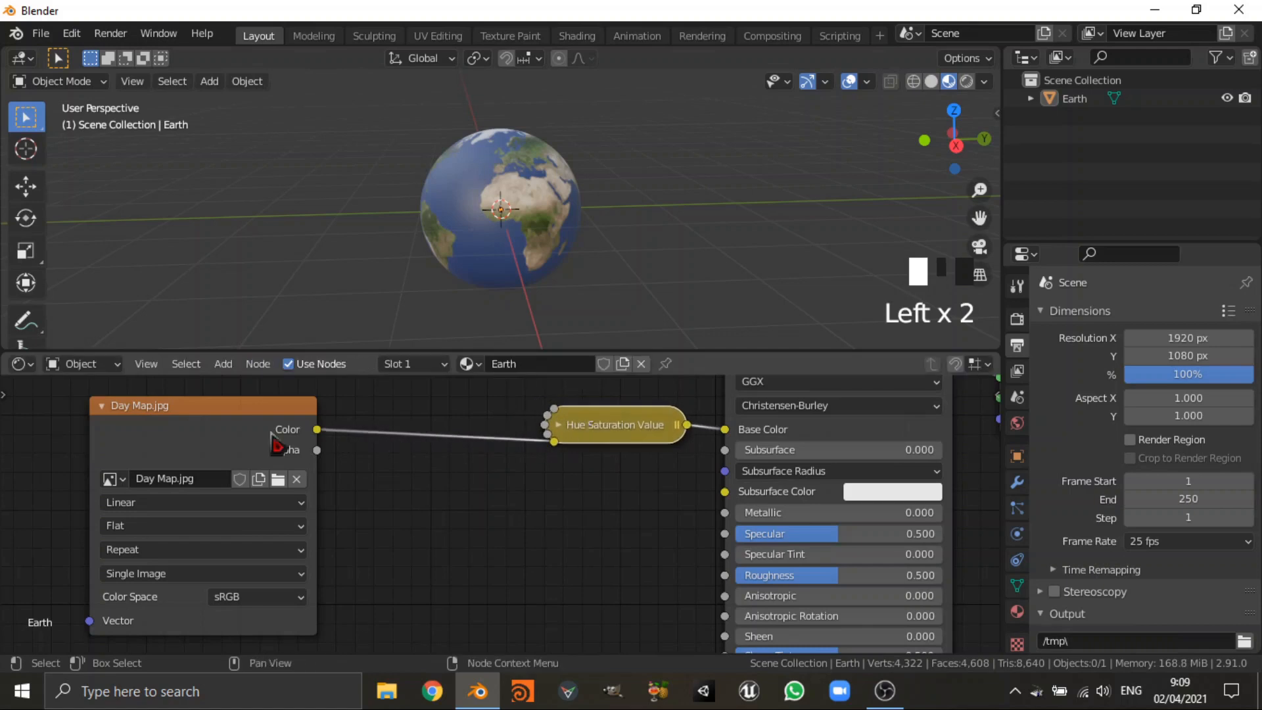
{"action": "left_click_drag", "start_coordinate": [166, 403], "coordinate": [356, 401]}
- Duplicate the Day Map node, collapse the original and place the copy just below it
{"action": "scroll", "coordinate": [499, 497], "scroll_direction": "down", "scroll_amount": 5}
{"action": "middle_click_drag", "start_coordinate": [696, 498], "coordinate": [717, 452]}
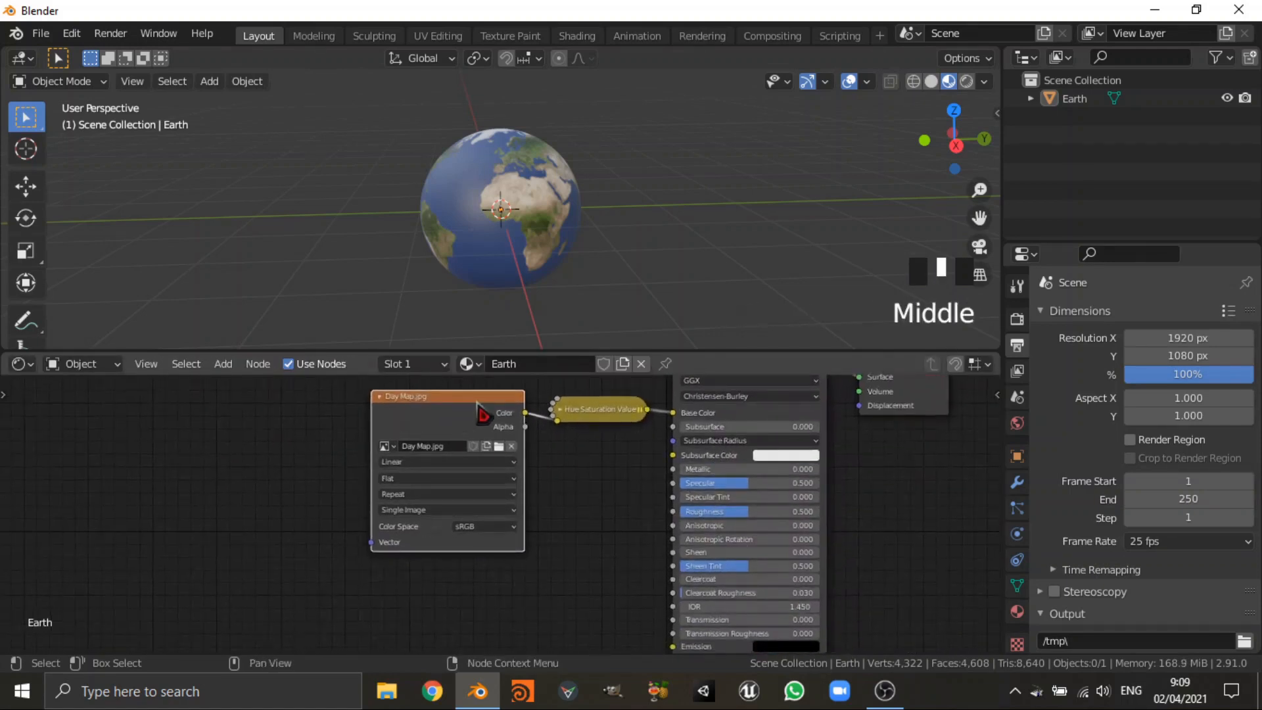
{"action": "key", "text": "shift+d"}
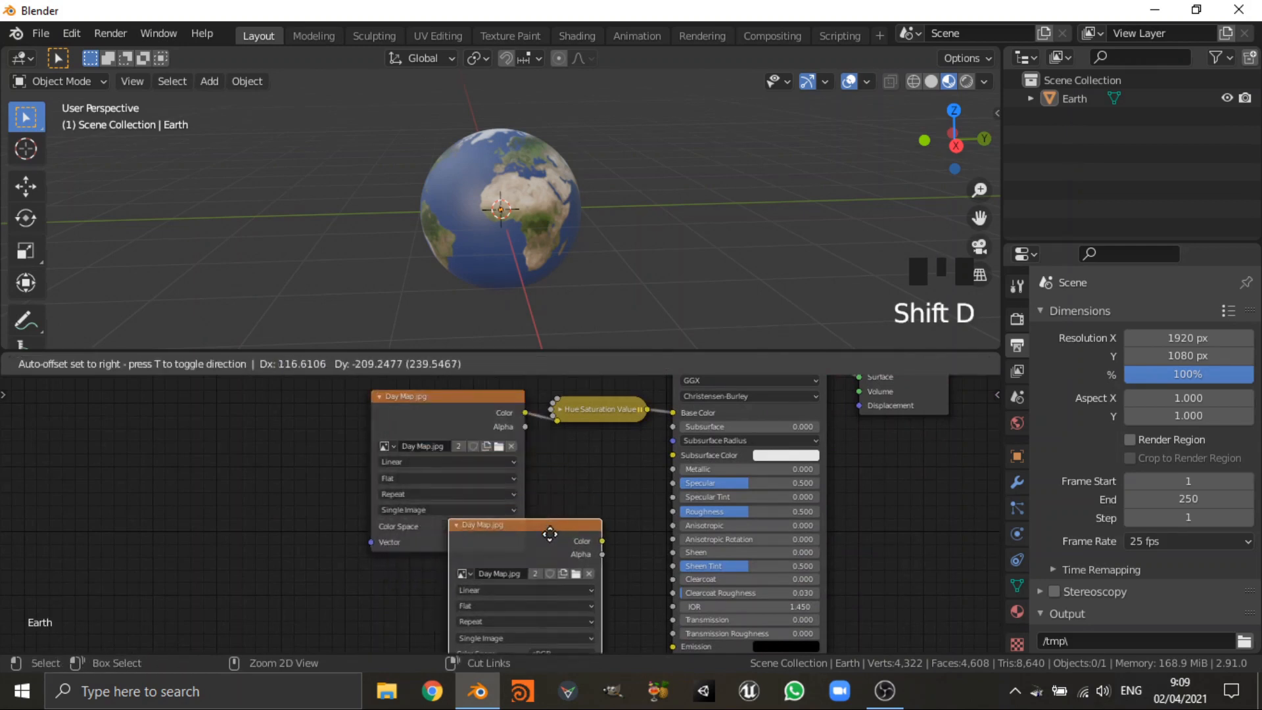
{"action": "left_click", "coordinate": [552, 545]}
{"action": "left_click", "coordinate": [384, 405]}
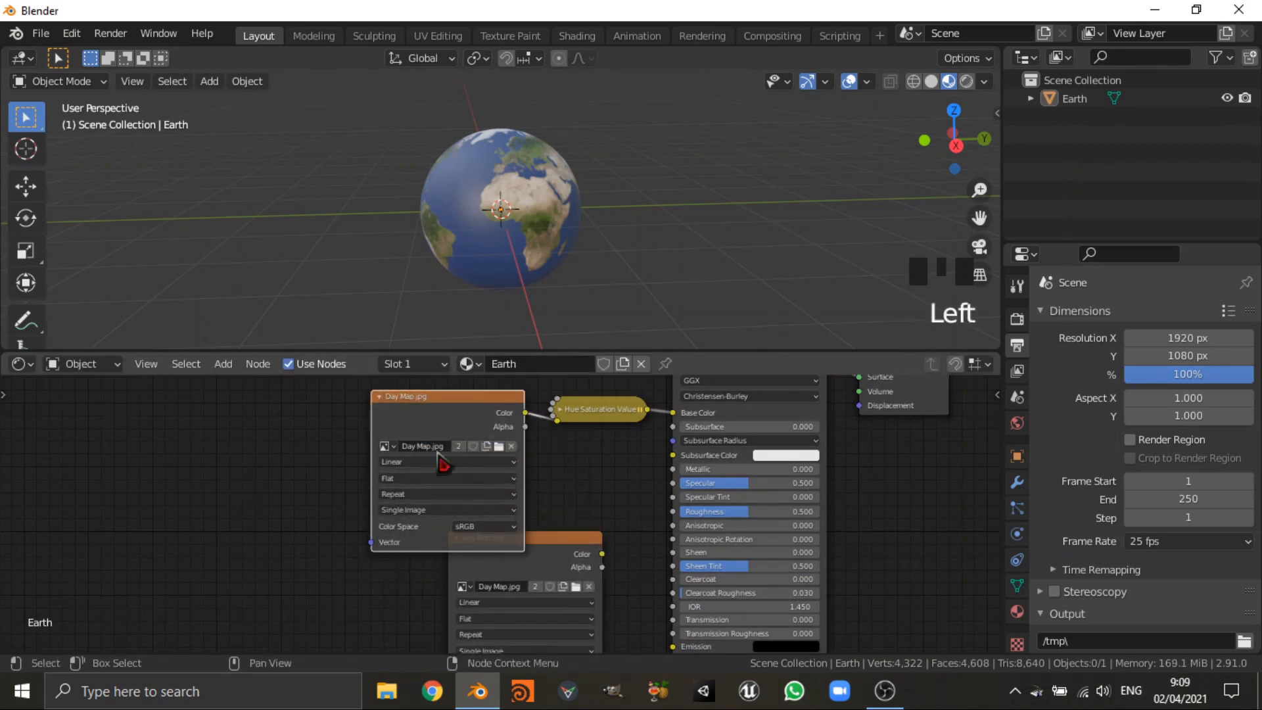
{"action": "left_click", "coordinate": [389, 413]}
{"action": "left_click", "coordinate": [379, 396]}
{"action": "left_click_drag", "start_coordinate": [519, 538], "coordinate": [493, 448]}
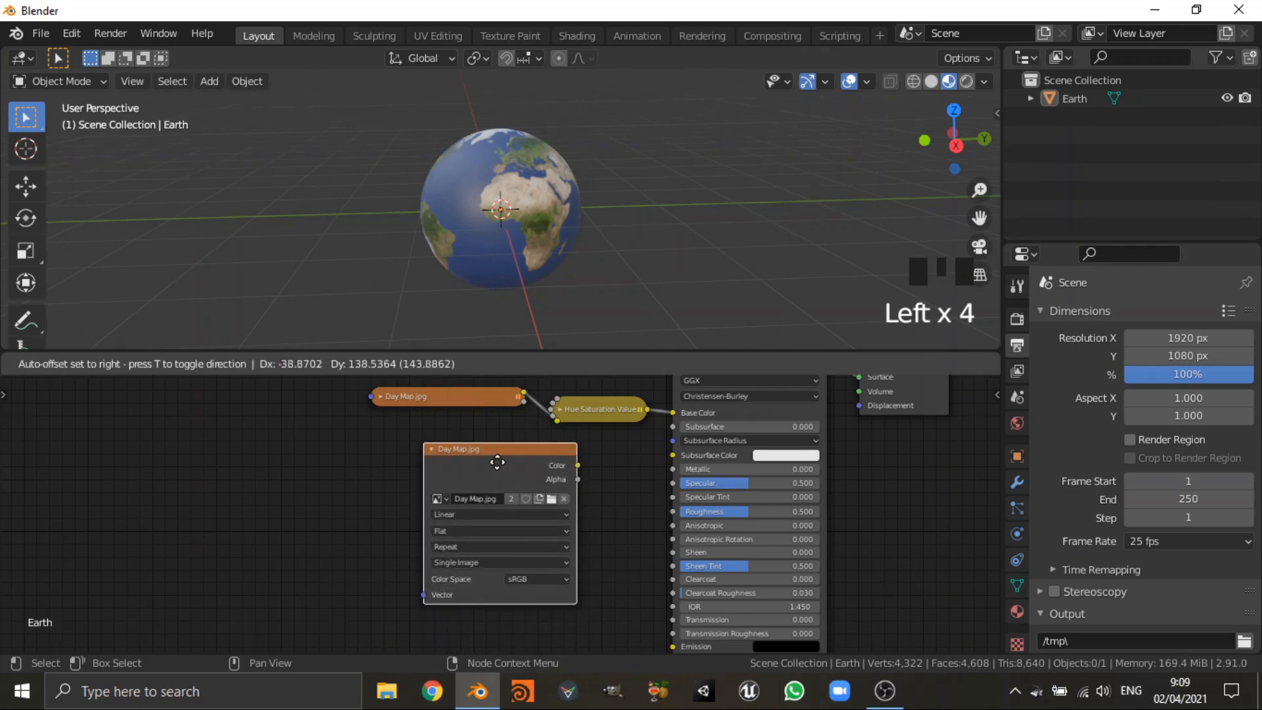
- Load 8k_earth_specular_map.tif into the duplicated texture node and connect its Color output to the Principled BSDF's Specular input
{"action": "left_click", "coordinate": [550, 499]}
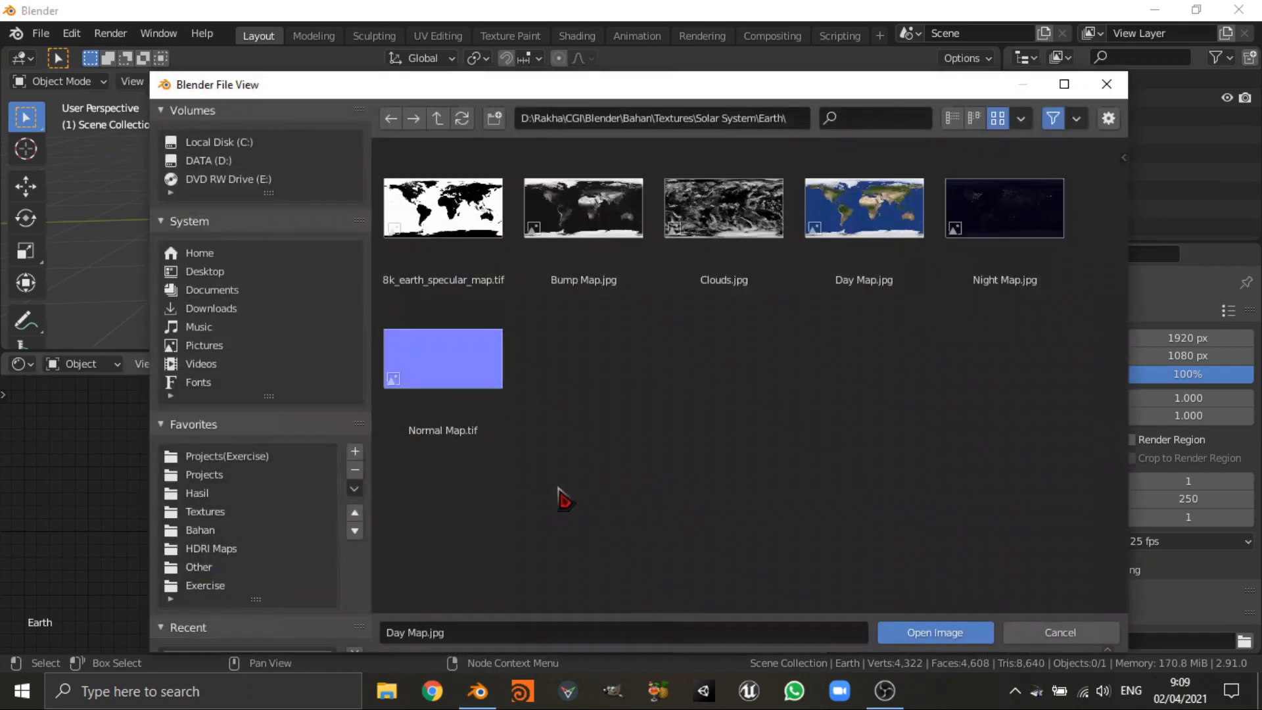
{"action": "left_click", "coordinate": [438, 204]}
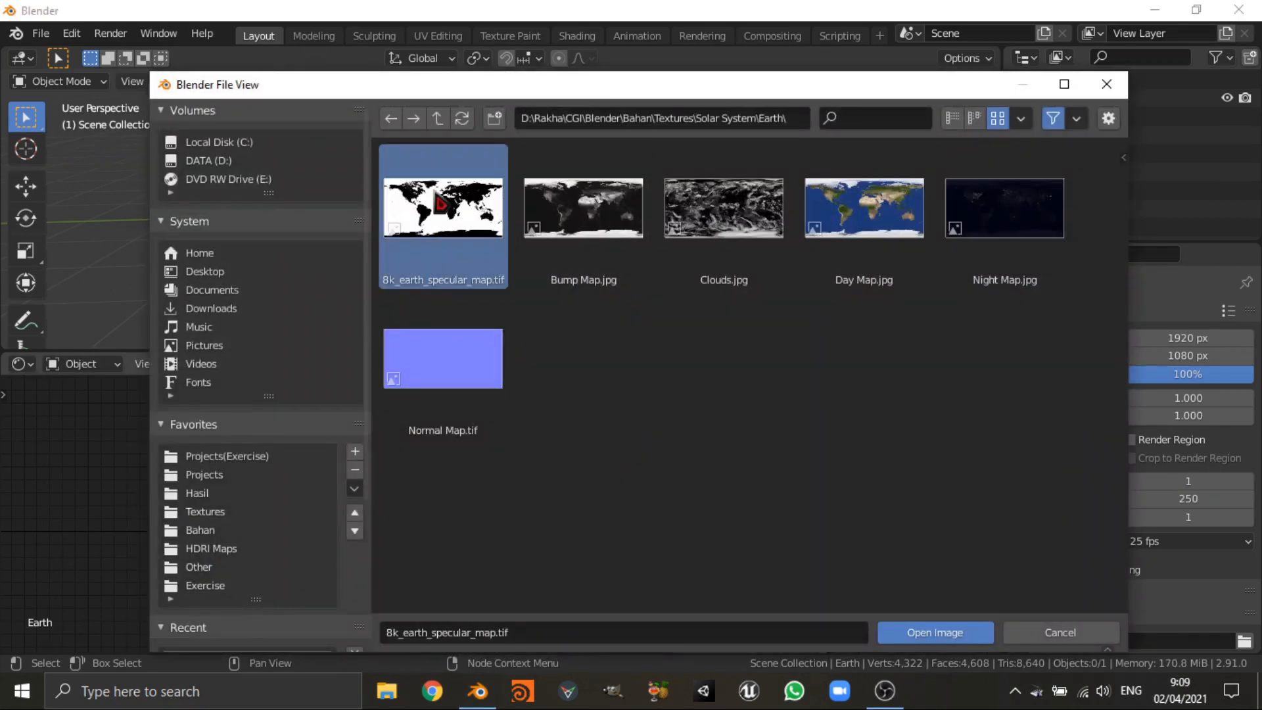
{"action": "double_click", "coordinate": [441, 204]}
{"action": "scroll", "coordinate": [641, 473], "scroll_direction": "up", "scroll_amount": 4}
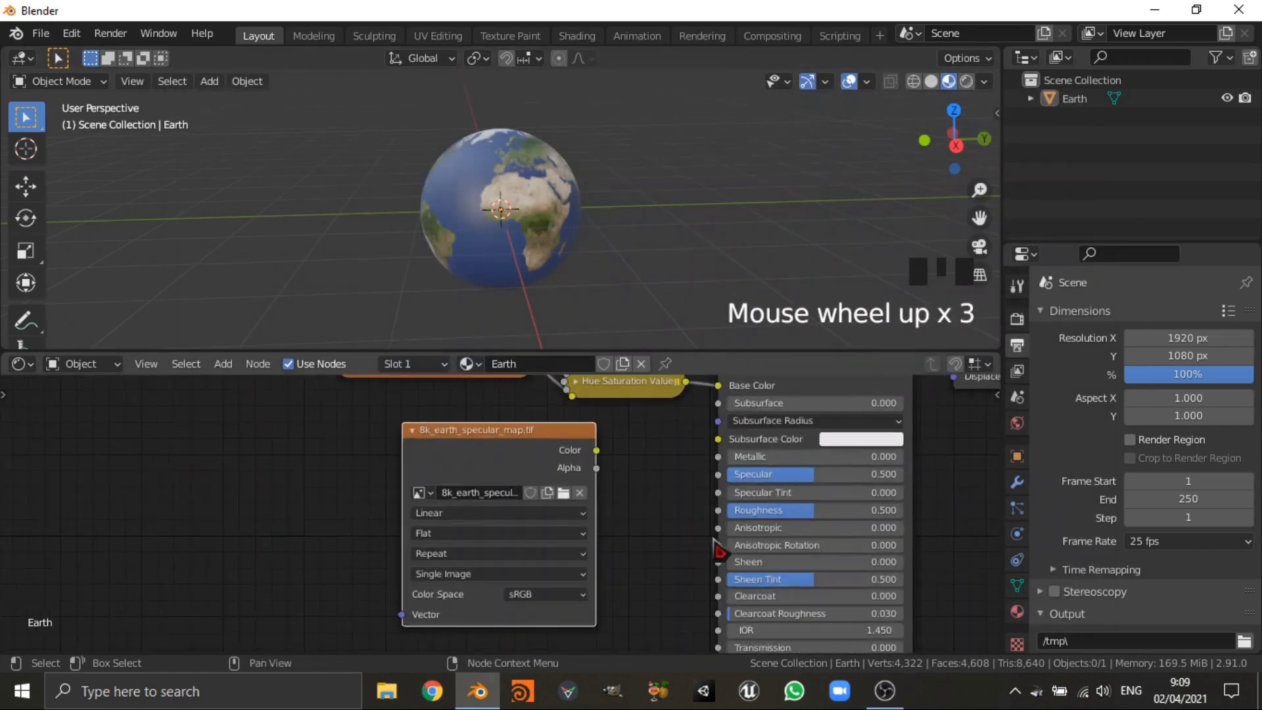
{"action": "mouse_move", "coordinate": [604, 447]}
{"action": "left_mouse_down"}
{"action": "mouse_move", "coordinate": [739, 485]}
{"action": "mouse_move", "coordinate": [738, 472]}
{"action": "left_mouse_up"}
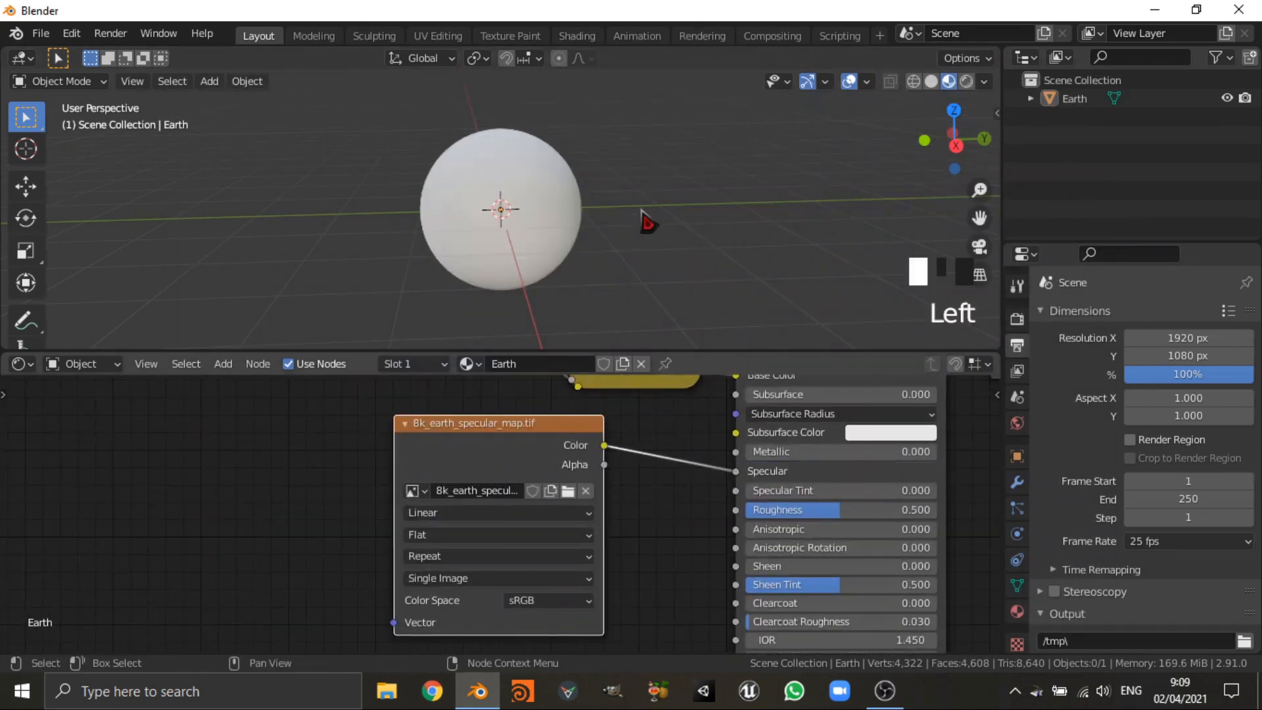
{"action": "scroll", "coordinate": [641, 263], "scroll_direction": "up", "scroll_amount": 4}
{"action": "middle_click_drag", "start_coordinate": [641, 267], "coordinate": [600, 245]}
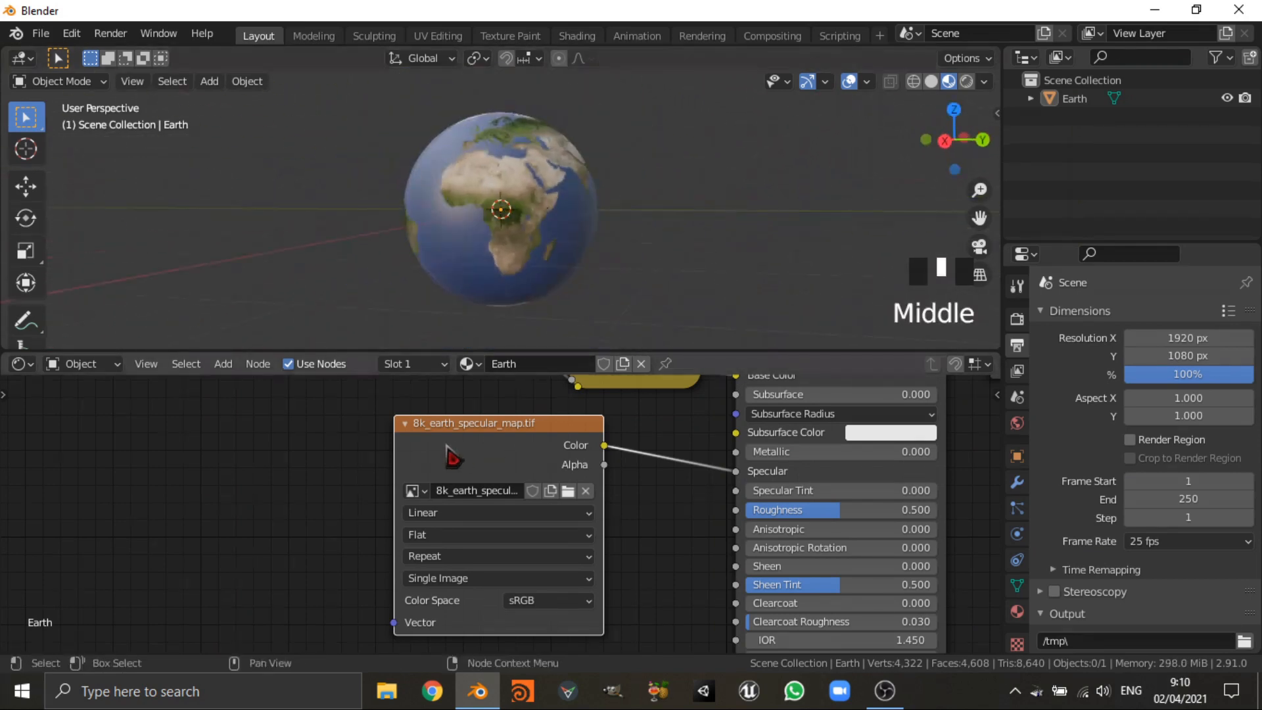
- Collapse the specular map node beside the Specular input and move the Day Map node farther from the Hue Saturation Value node
{"action": "left_click", "coordinate": [404, 422]}
{"action": "left_click_drag", "start_coordinate": [454, 427], "coordinate": [491, 449]}
{"action": "left_click_drag", "start_coordinate": [534, 472], "coordinate": [533, 472]}
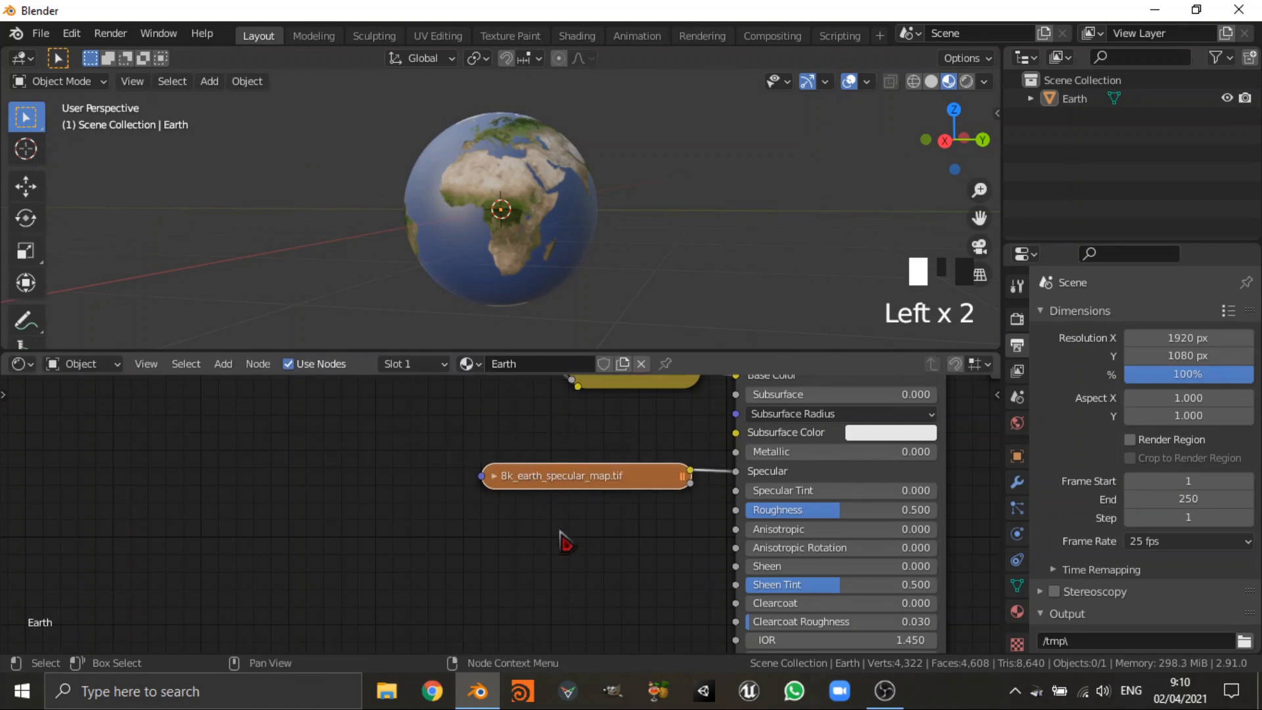
{"action": "left_click", "coordinate": [648, 214]}
{"action": "scroll", "coordinate": [650, 256], "scroll_direction": "up", "scroll_amount": 5}
{"action": "scroll", "coordinate": [467, 432], "scroll_direction": "down", "scroll_amount": 6}
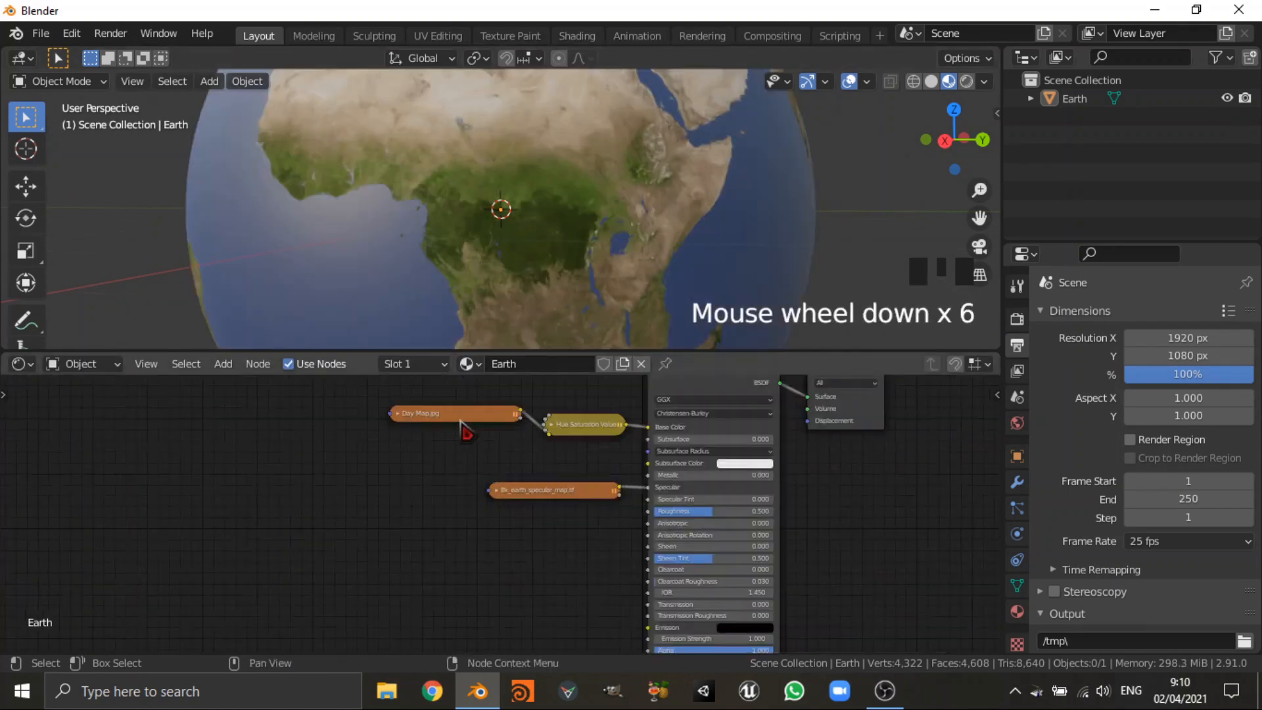
{"action": "left_click_drag", "start_coordinate": [465, 431], "coordinate": [344, 451]}
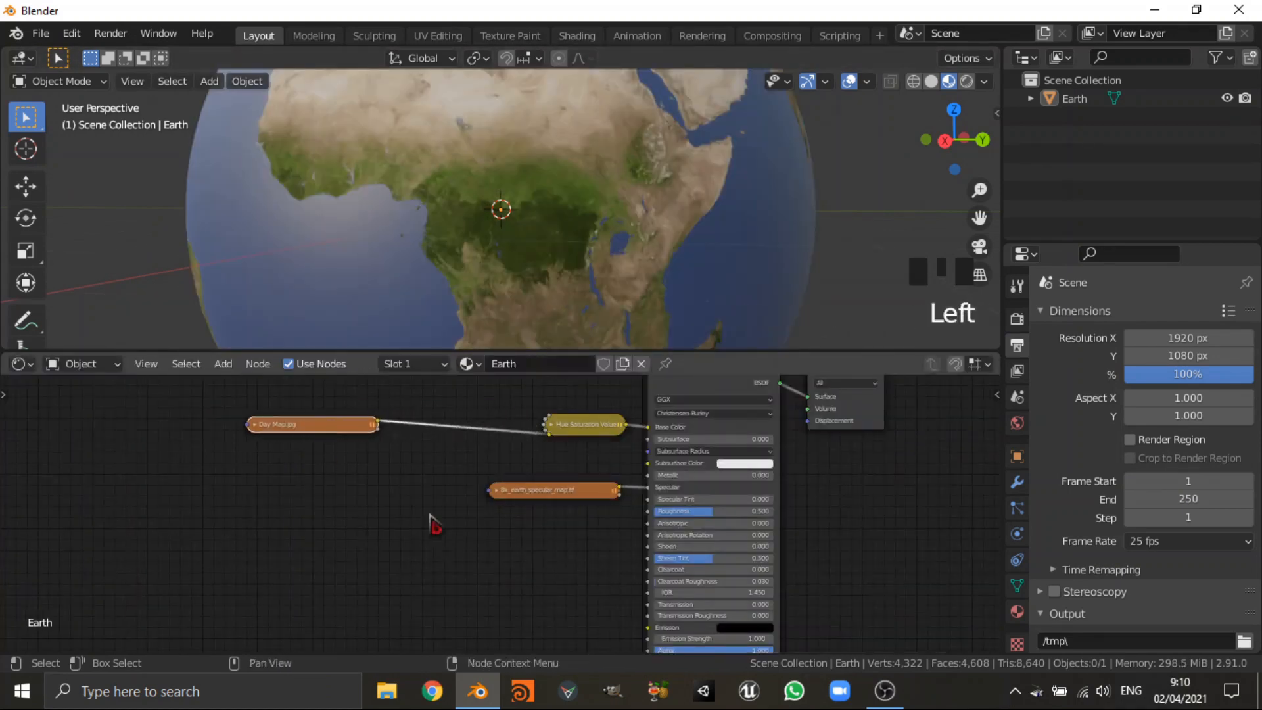
- Add a Bump node beside the Principled BSDF and connect its Normal output to the shader's Normal input
{"action": "middle_click_drag", "start_coordinate": [343, 451], "coordinate": [599, 479]}
{"action": "scroll", "coordinate": [598, 480], "scroll_direction": "up", "scroll_amount": 5}
{"action": "key", "text": "shift+a"}
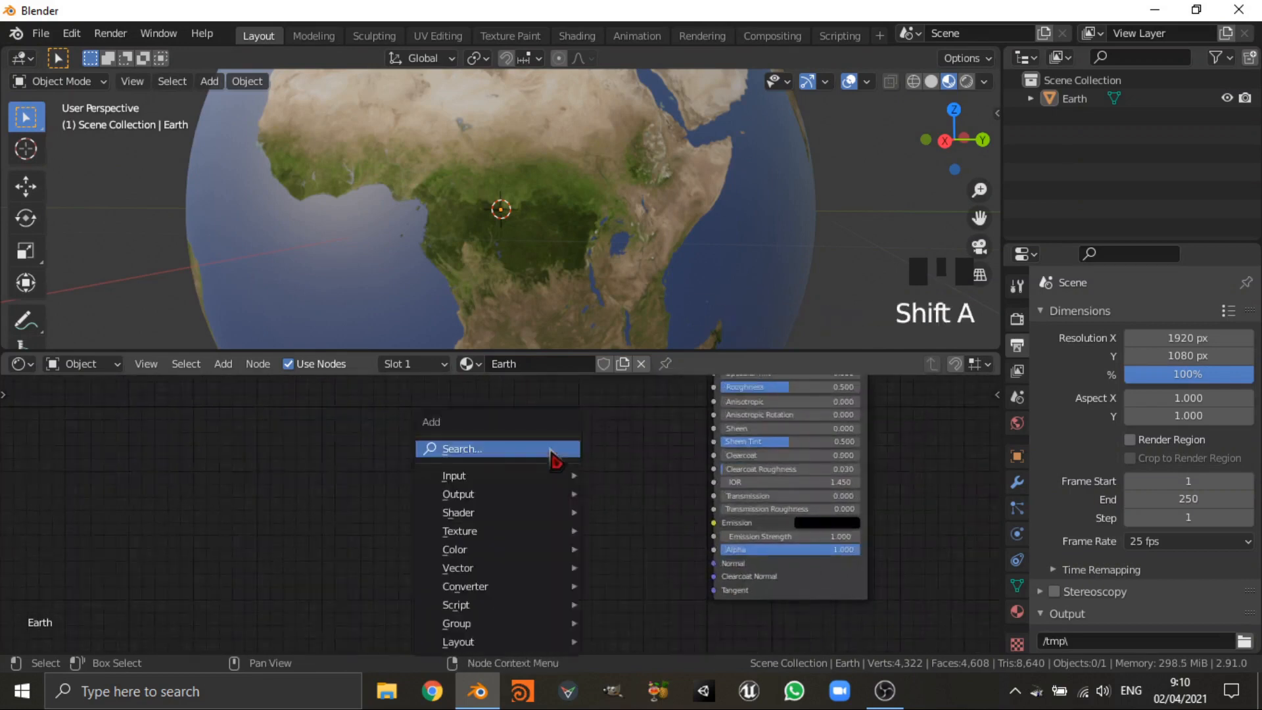
{"action": "left_click", "coordinate": [554, 450]}
{"action": "type", "text": "bump"}
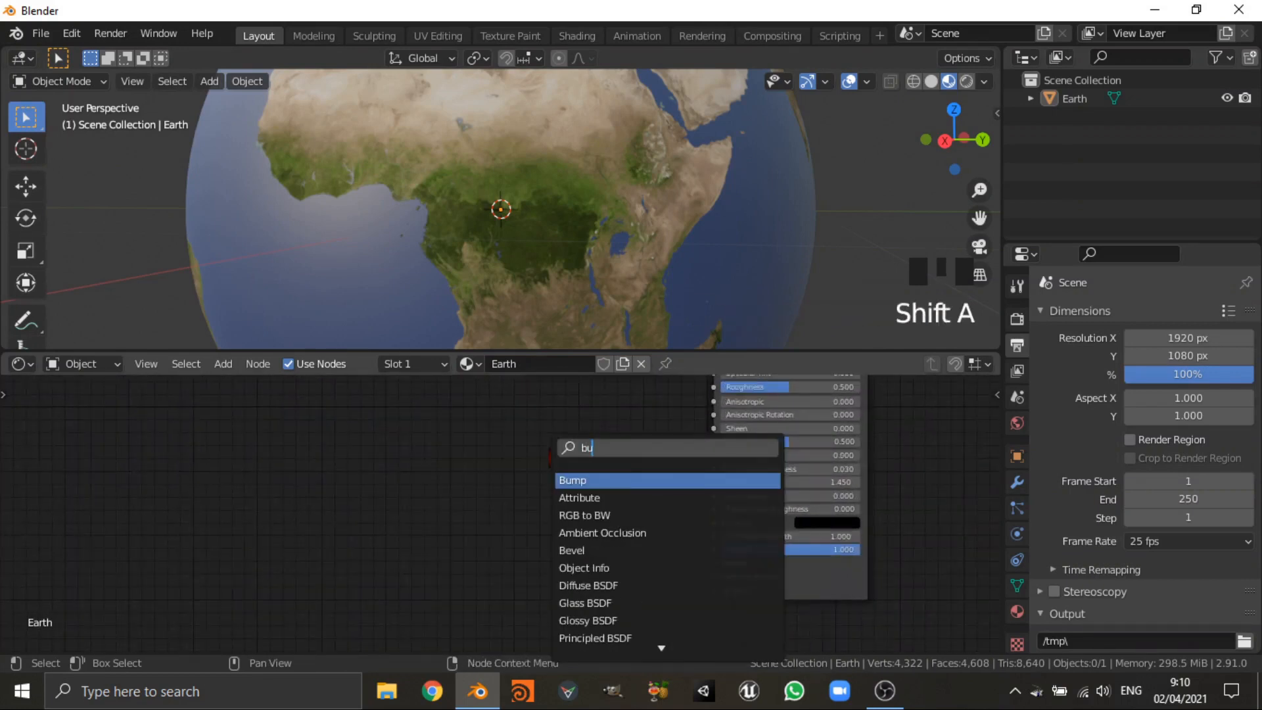
{"action": "key", "text": "Return"}
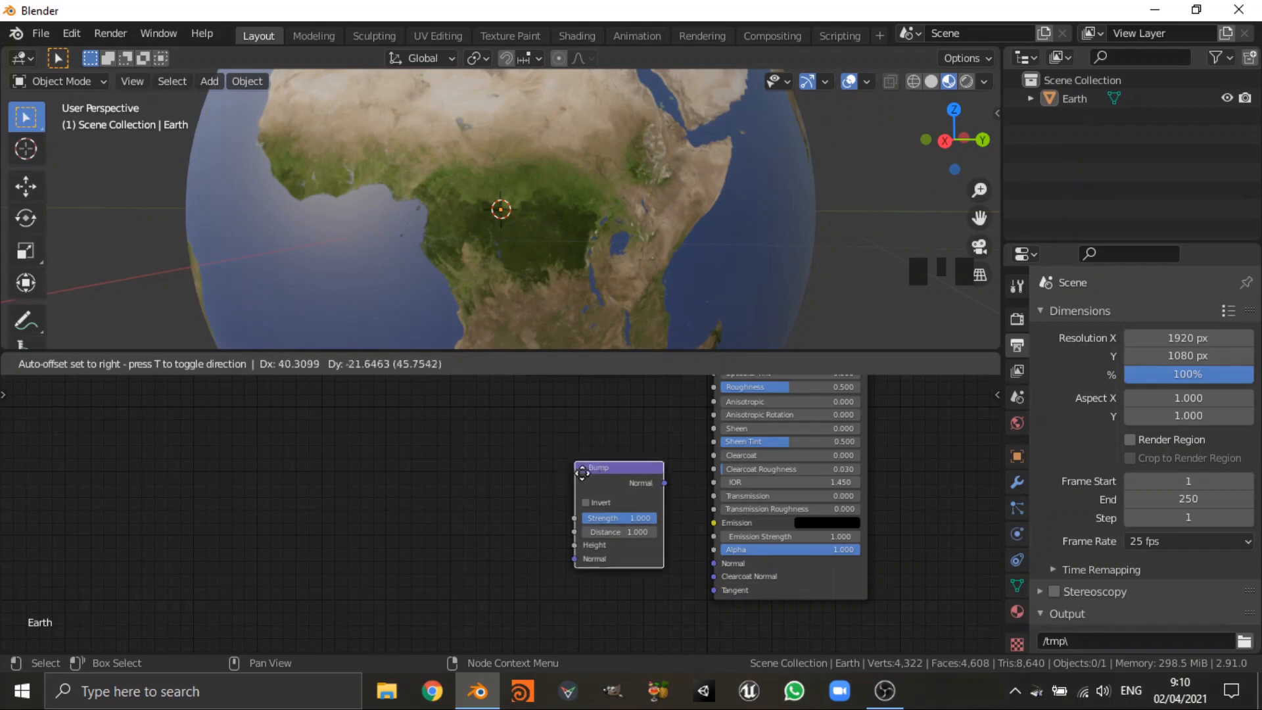
{"action": "left_click", "coordinate": [602, 506]}
{"action": "left_click_drag", "start_coordinate": [682, 523], "coordinate": [714, 563]}
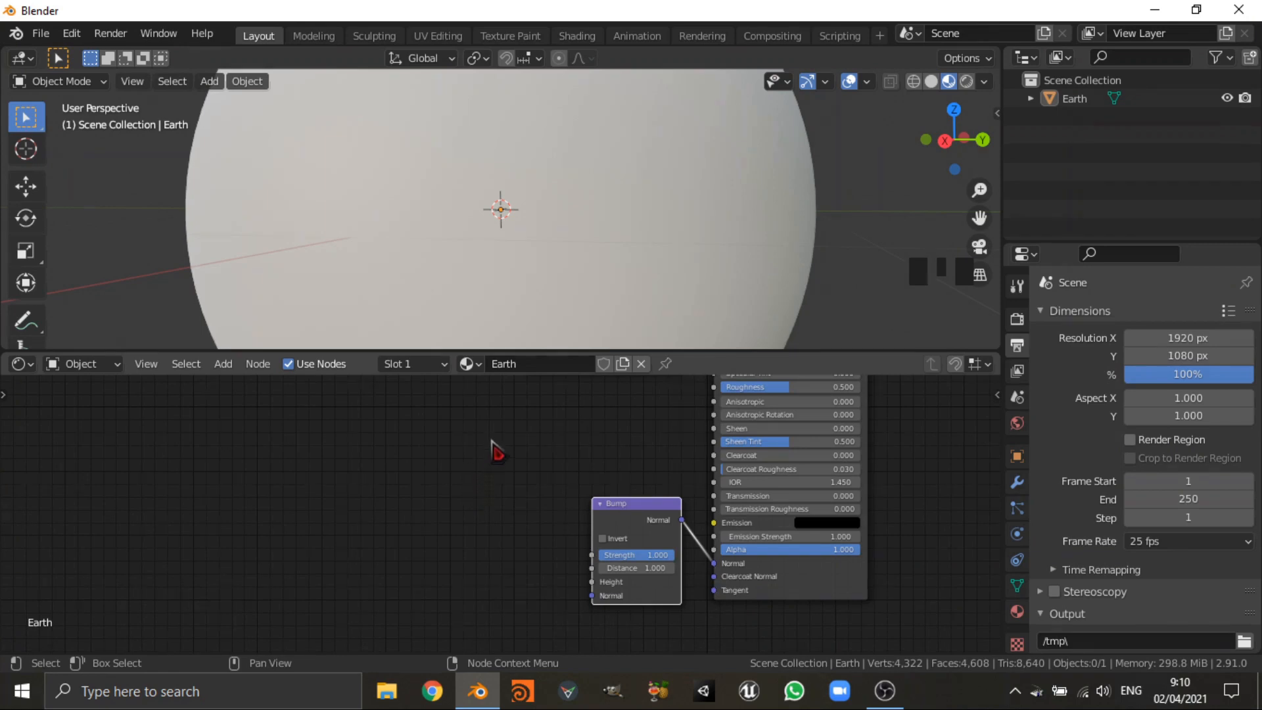
- Expand the collapsed Day Map node and shift it away from the other nodes to make room
{"action": "scroll", "coordinate": [499, 440], "scroll_direction": "down", "scroll_amount": 2}
{"action": "middle_click_drag", "start_coordinate": [502, 437], "coordinate": [507, 474]}
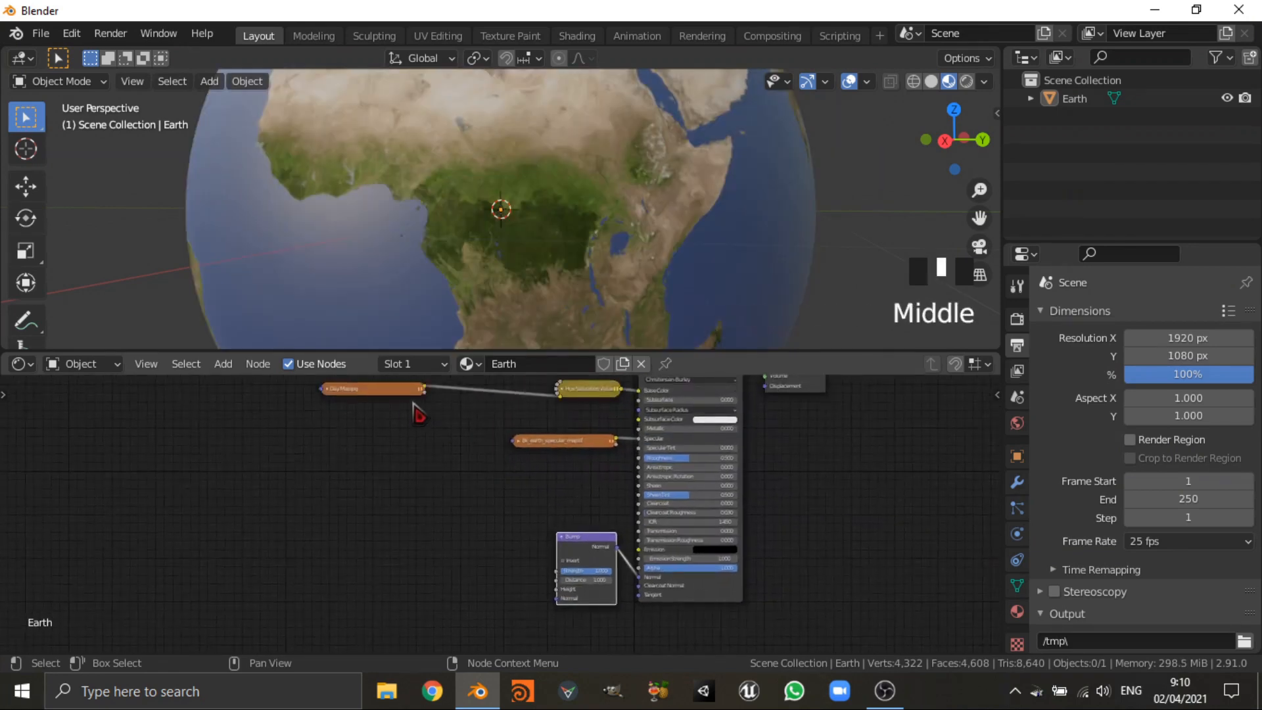
{"action": "left_click", "coordinate": [395, 393]}
{"action": "left_click", "coordinate": [342, 394]}
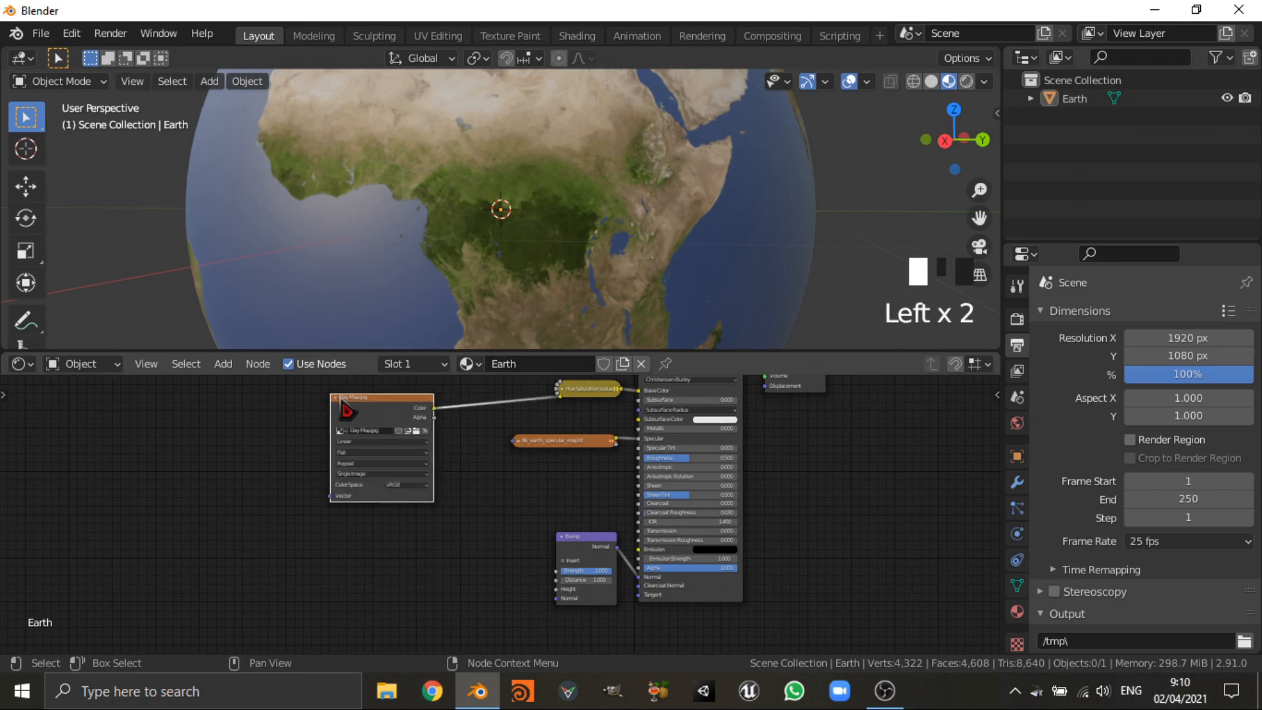
{"action": "left_click_drag", "start_coordinate": [397, 422], "coordinate": [363, 431]}
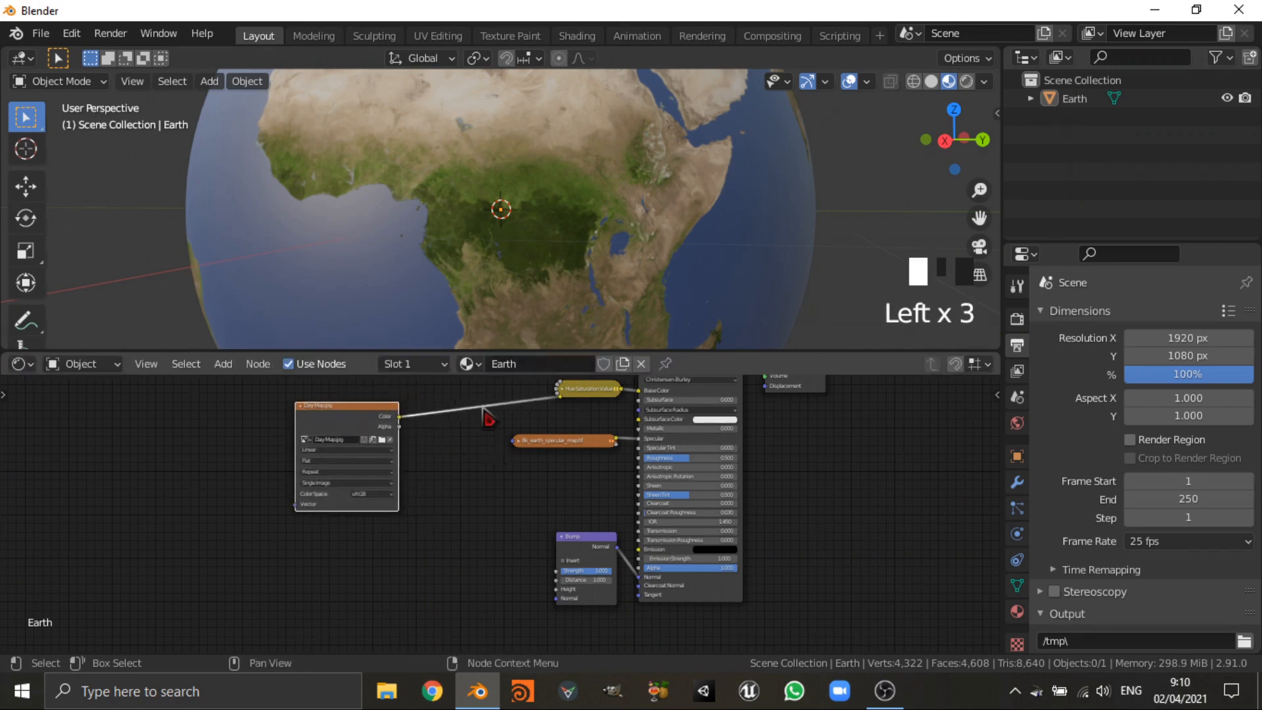
- Add a ColorRamp node, connect the Day Map's output to its Fac and its Color output to the Bump node's Height
{"action": "key", "text": "shift+a"}
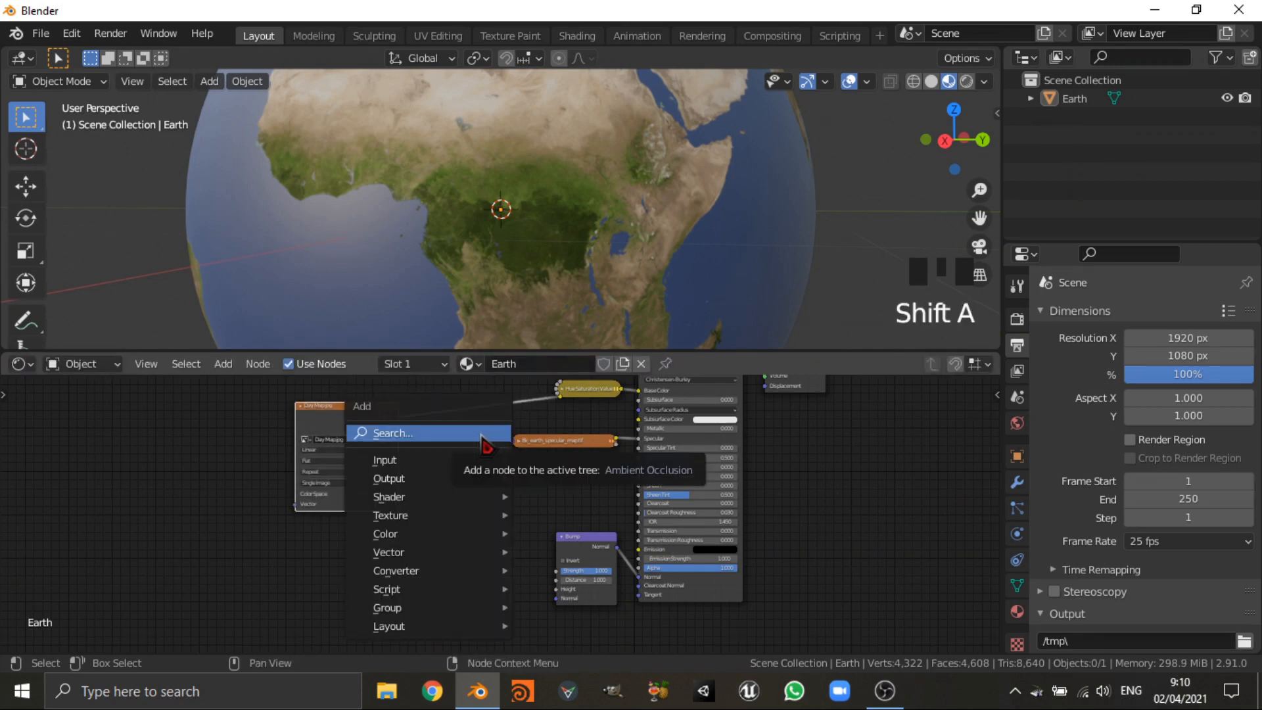
{"action": "left_click", "coordinate": [482, 434]}
{"action": "type", "text": "colorr"}
{"action": "key", "text": "Return"}
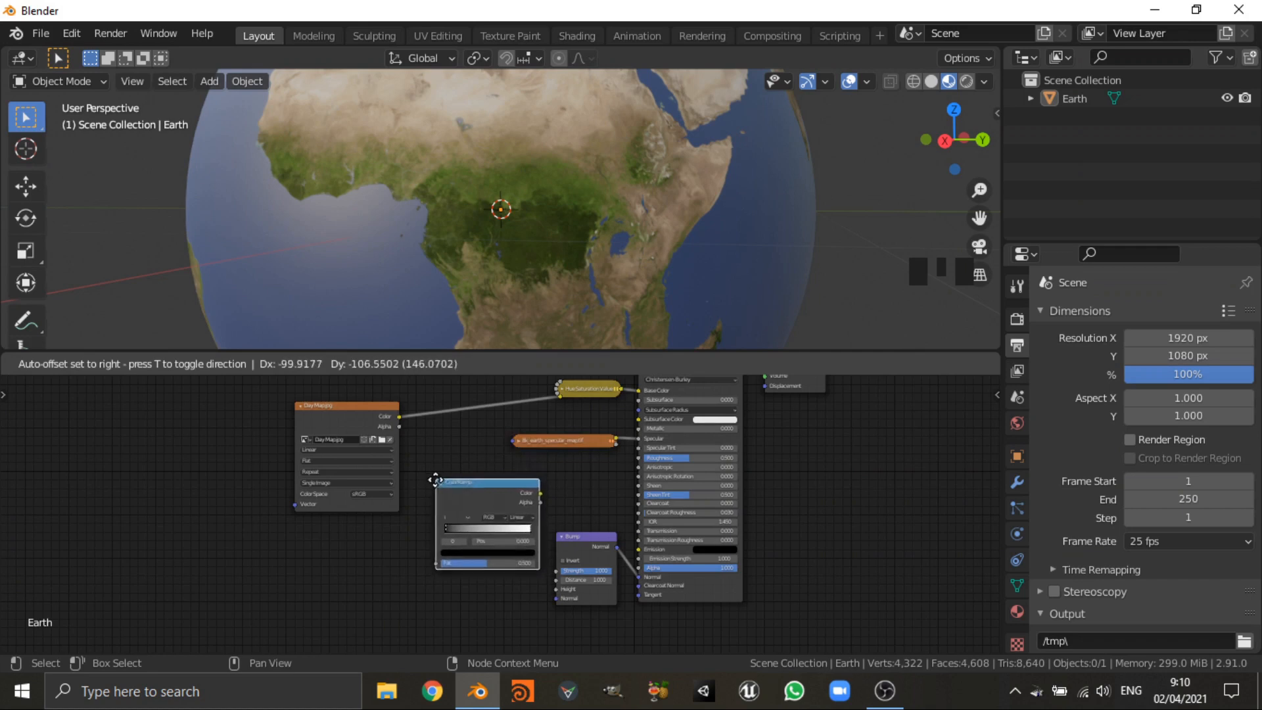
{"action": "left_click", "coordinate": [430, 508]}
{"action": "left_click_drag", "start_coordinate": [401, 424], "coordinate": [439, 595]}
{"action": "scroll", "coordinate": [504, 394], "scroll_direction": "up", "scroll_amount": 2}
{"action": "middle_click_drag", "start_coordinate": [504, 395], "coordinate": [518, 454]}
{"action": "left_click_drag", "start_coordinate": [518, 453], "coordinate": [596, 541]}
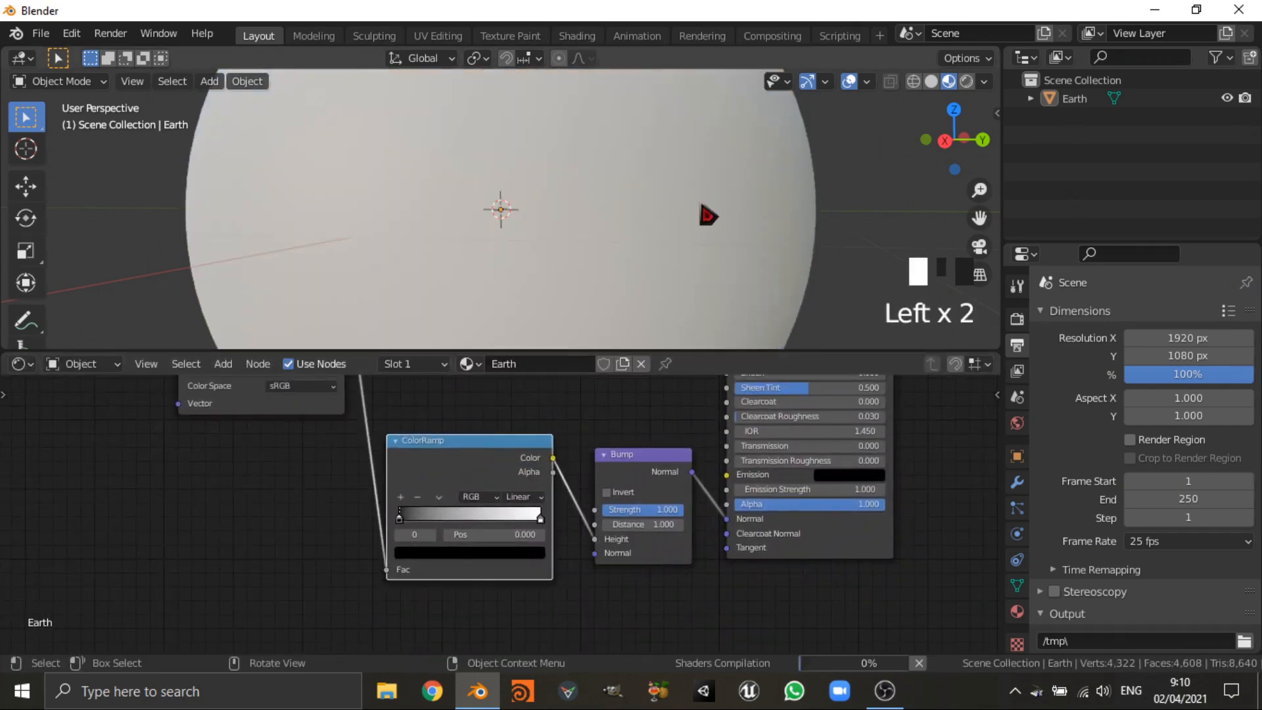
- Hide the viewport overlays and examine the bump relief on the globe up close
{"action": "scroll", "coordinate": [704, 214], "scroll_direction": "down", "scroll_amount": 5}
{"action": "middle_click_drag", "start_coordinate": [712, 251], "coordinate": [755, 276]}
{"action": "scroll", "coordinate": [755, 276], "scroll_direction": "down", "scroll_amount": 2}
{"action": "key", "text": "shift+alt+z"}
{"action": "scroll", "coordinate": [749, 270], "scroll_direction": "up", "scroll_amount": 4}
{"action": "scroll", "coordinate": [750, 270], "scroll_direction": "up", "scroll_amount": 1}
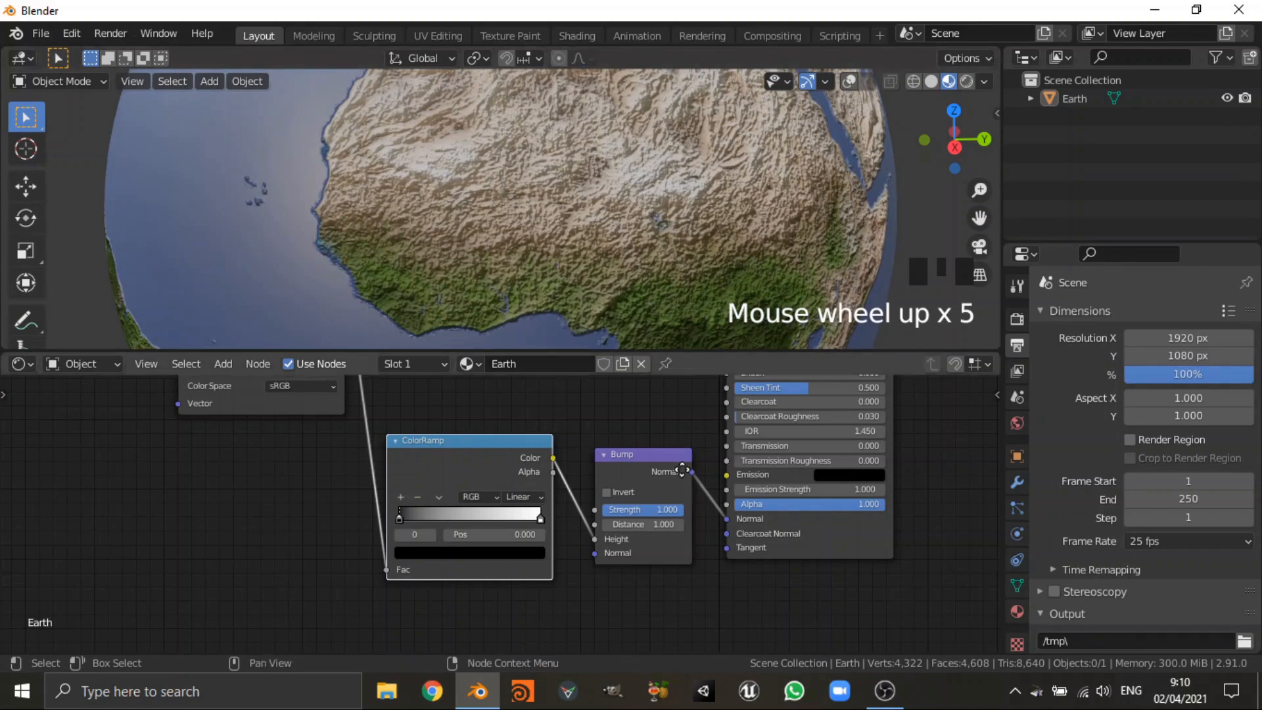
- Set the Bump node's strength to 0.1
{"action": "middle_click_drag", "start_coordinate": [682, 468], "coordinate": [579, 479]}
{"action": "scroll", "coordinate": [603, 500], "scroll_direction": "up", "scroll_amount": 3}
{"action": "left_click", "coordinate": [581, 495]}
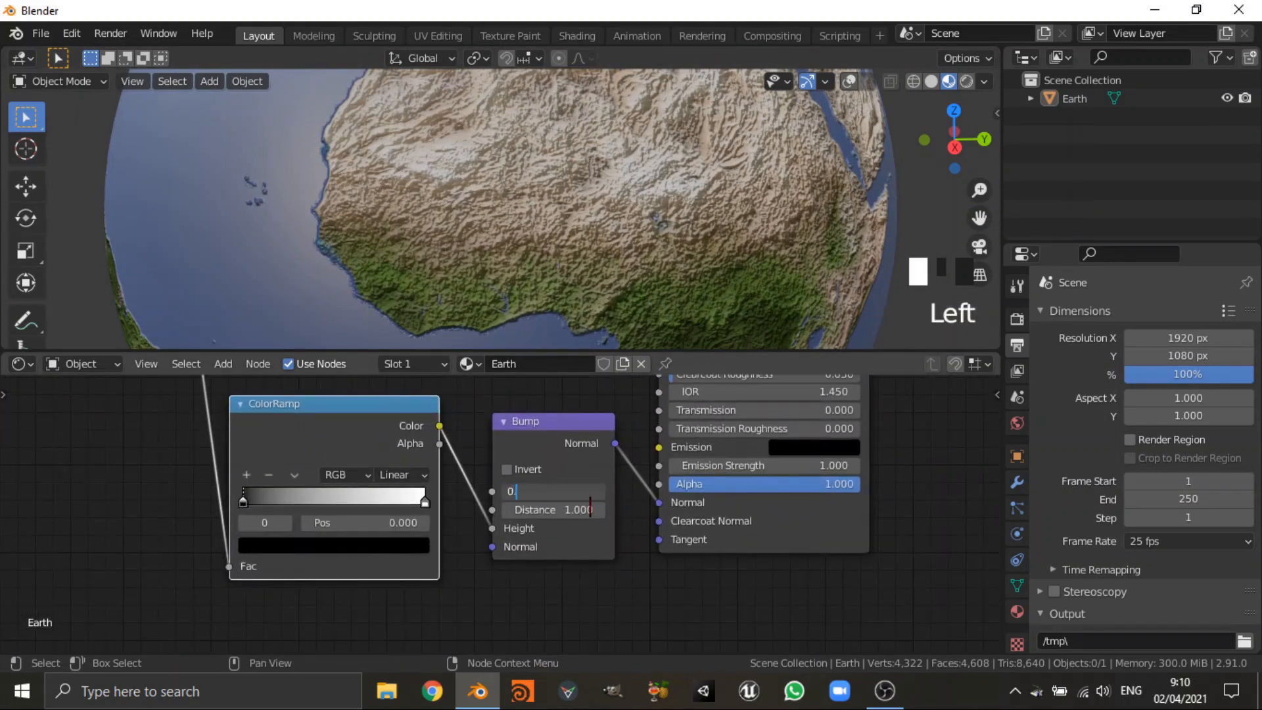
{"action": "type", "text": "0.1"}
{"action": "key", "text": "Return"}
- Examine the softened bump relief on the globe from close up and from a distance
{"action": "scroll", "coordinate": [498, 262], "scroll_direction": "down", "scroll_amount": 2}
{"action": "middle_click_drag", "start_coordinate": [498, 262], "coordinate": [321, 270]}
{"action": "scroll", "coordinate": [321, 270], "scroll_direction": "up", "scroll_amount": 3}
{"action": "scroll", "coordinate": [404, 246], "scroll_direction": "down", "scroll_amount": 3}
{"action": "middle_click_drag", "start_coordinate": [405, 248], "coordinate": [427, 263]}
{"action": "scroll", "coordinate": [449, 260], "scroll_direction": "up", "scroll_amount": 1}
{"action": "scroll", "coordinate": [450, 261], "scroll_direction": "up", "scroll_amount": 4}
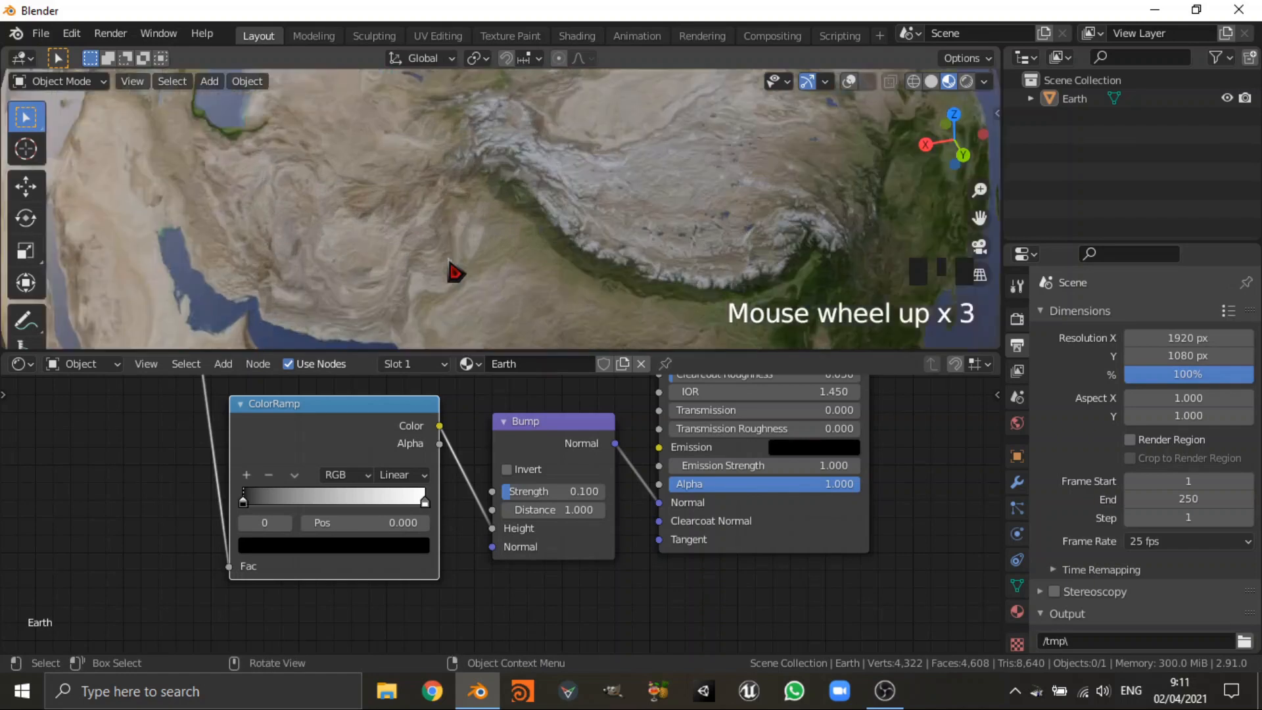
{"action": "scroll", "coordinate": [449, 261], "scroll_direction": "down", "scroll_amount": 12}
{"action": "middle_click_drag", "start_coordinate": [454, 269], "coordinate": [724, 214]}
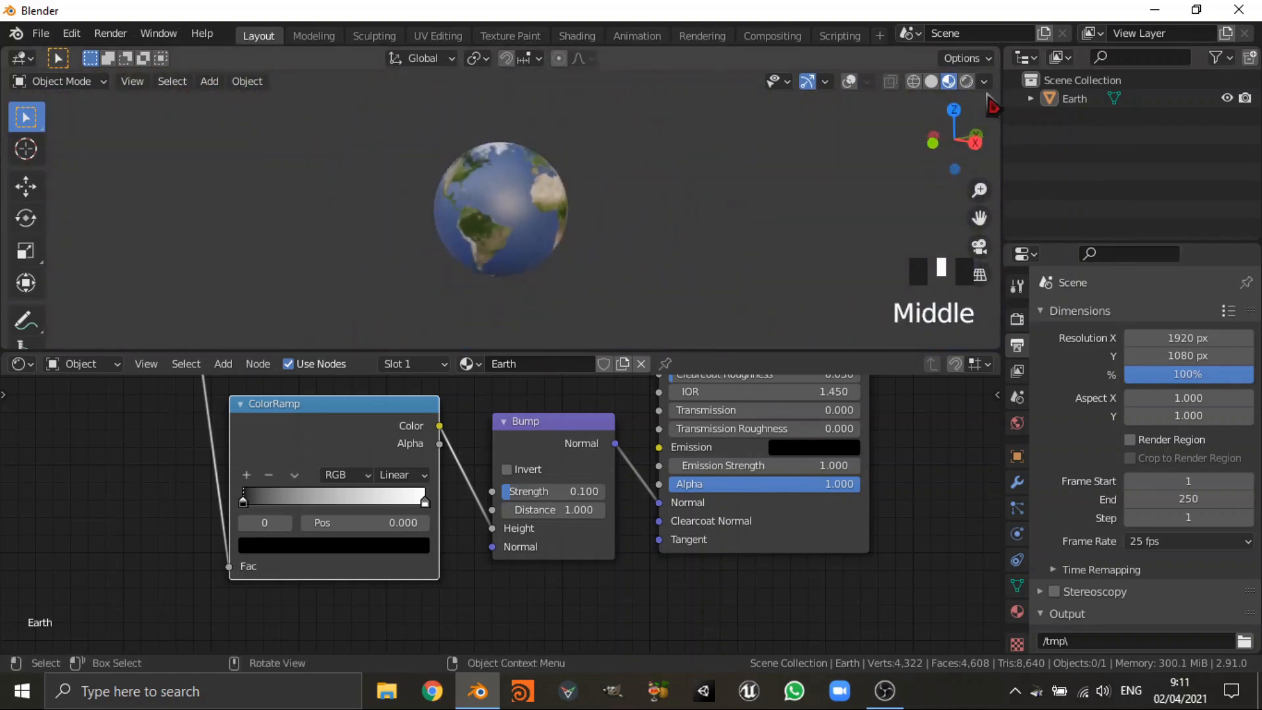
- Switch the viewport to Rendered shading and darken the World background color to black
{"action": "left_click", "coordinate": [966, 82]}
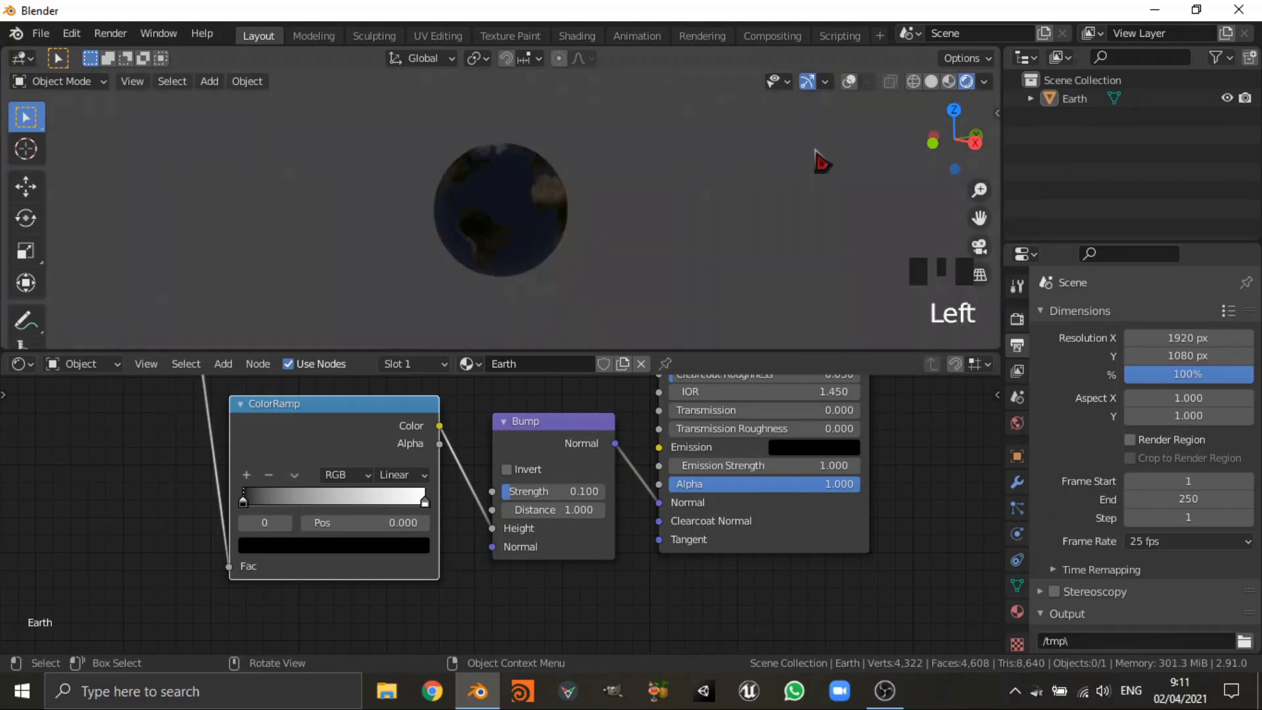
{"action": "left_click", "coordinate": [1017, 424]}
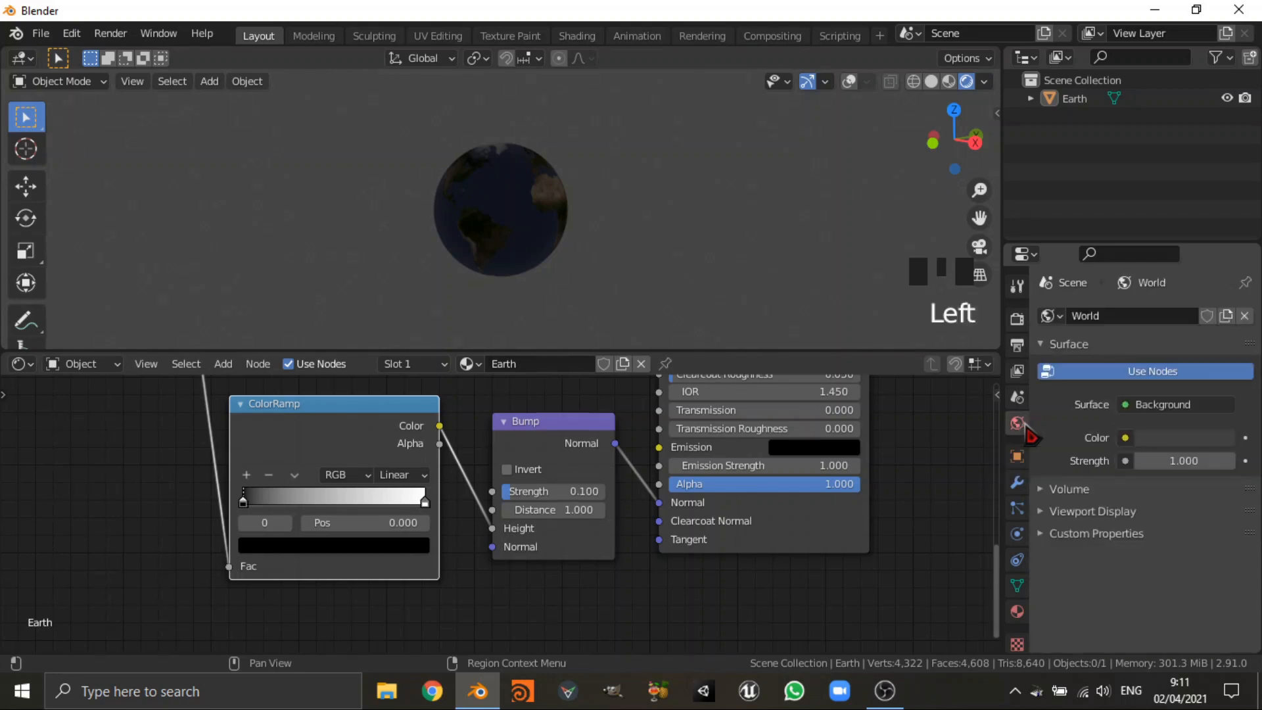
{"action": "left_click", "coordinate": [1196, 438]}
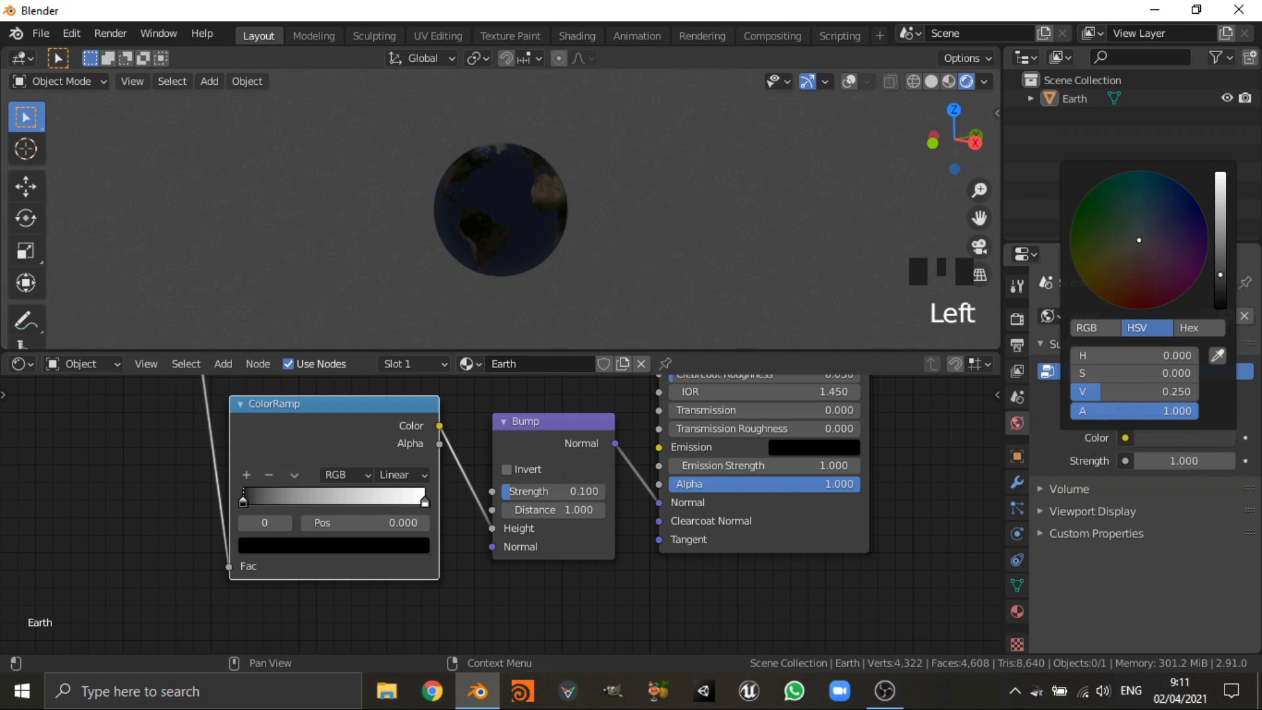
{"action": "left_click_drag", "start_coordinate": [1220, 275], "coordinate": [1220, 307]}
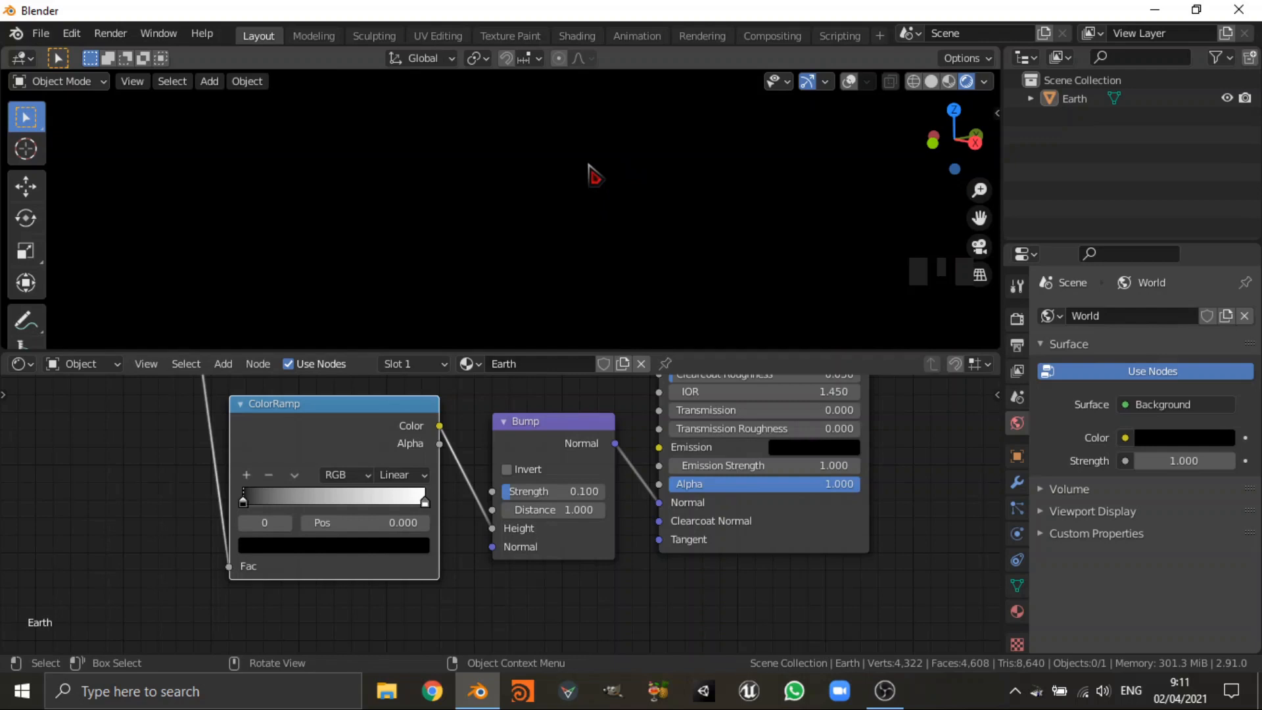
- Add a Sun light to the scene and set its strength to 5
{"action": "key", "text": "shift+a"}
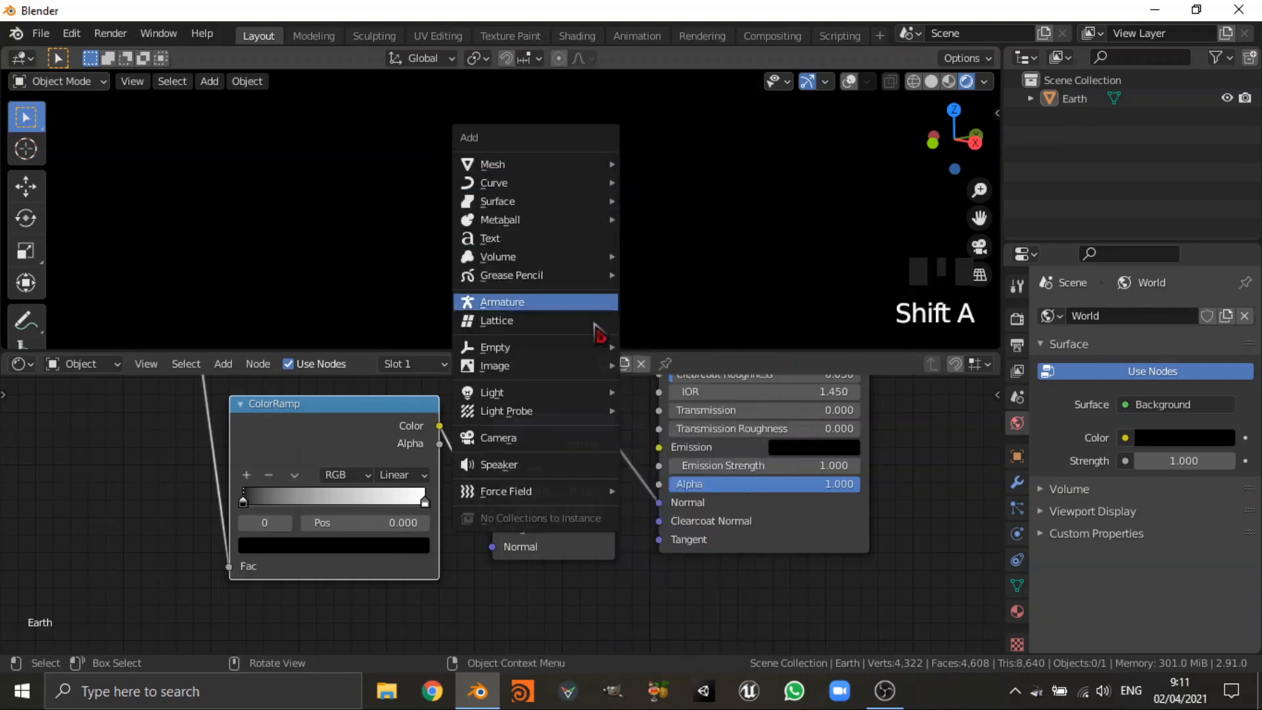
{"action": "mouse_move", "coordinate": [540, 394]}
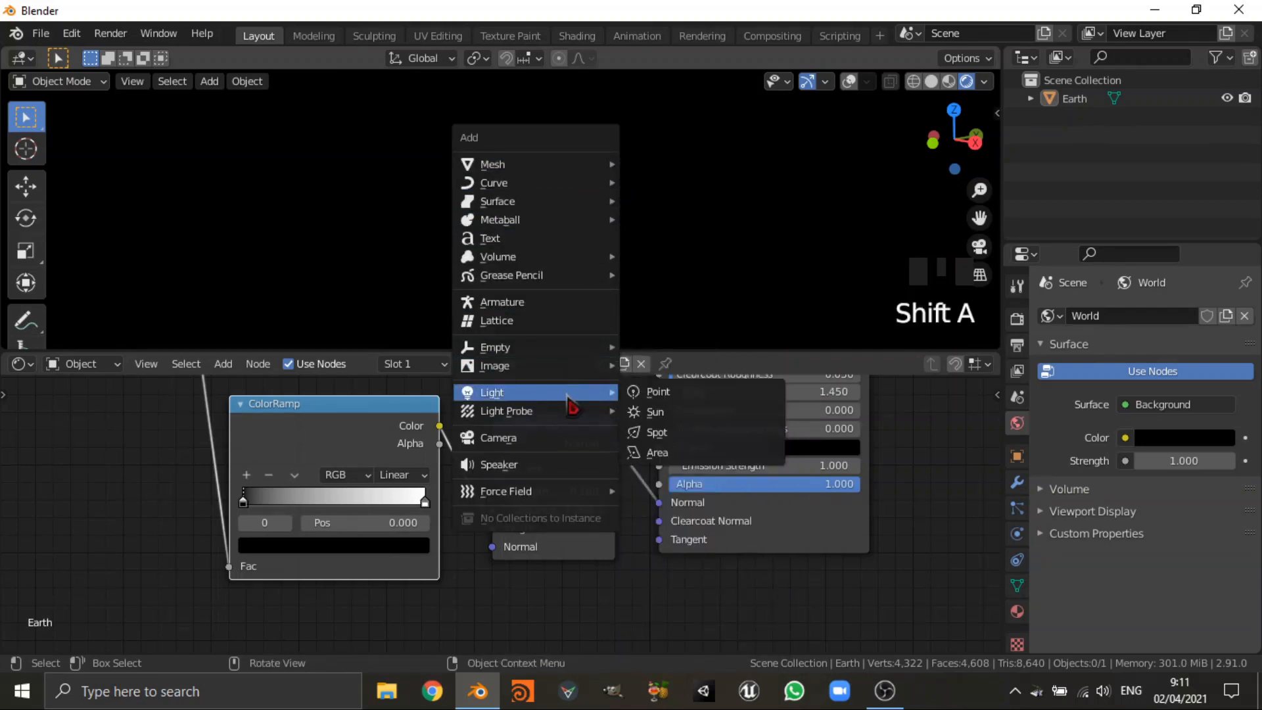
{"action": "left_click", "coordinate": [654, 418]}
{"action": "scroll", "coordinate": [529, 248], "scroll_direction": "down", "scroll_amount": 2}
{"action": "scroll", "coordinate": [585, 263], "scroll_direction": "up", "scroll_amount": 3}
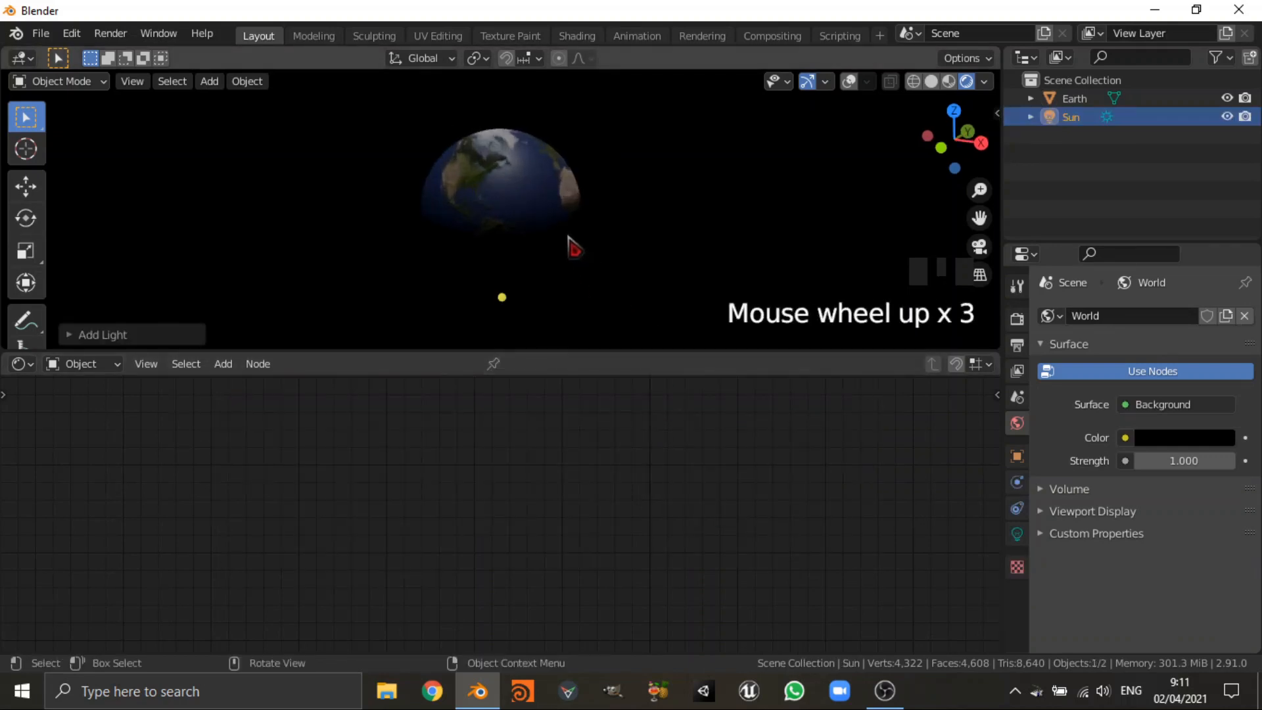
{"action": "middle_click_drag", "start_coordinate": [573, 246], "coordinate": [535, 226]}
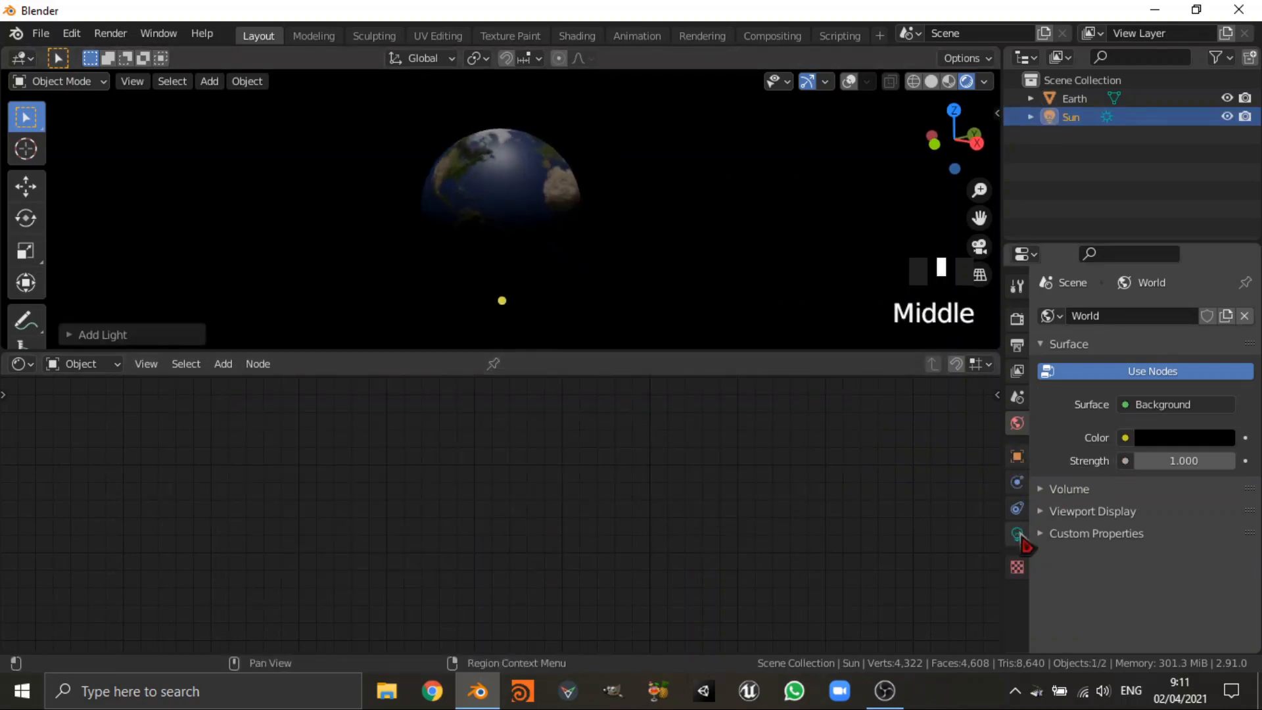
{"action": "left_click", "coordinate": [1018, 536]}
{"action": "left_click_drag", "start_coordinate": [1164, 436], "coordinate": [1164, 437]}
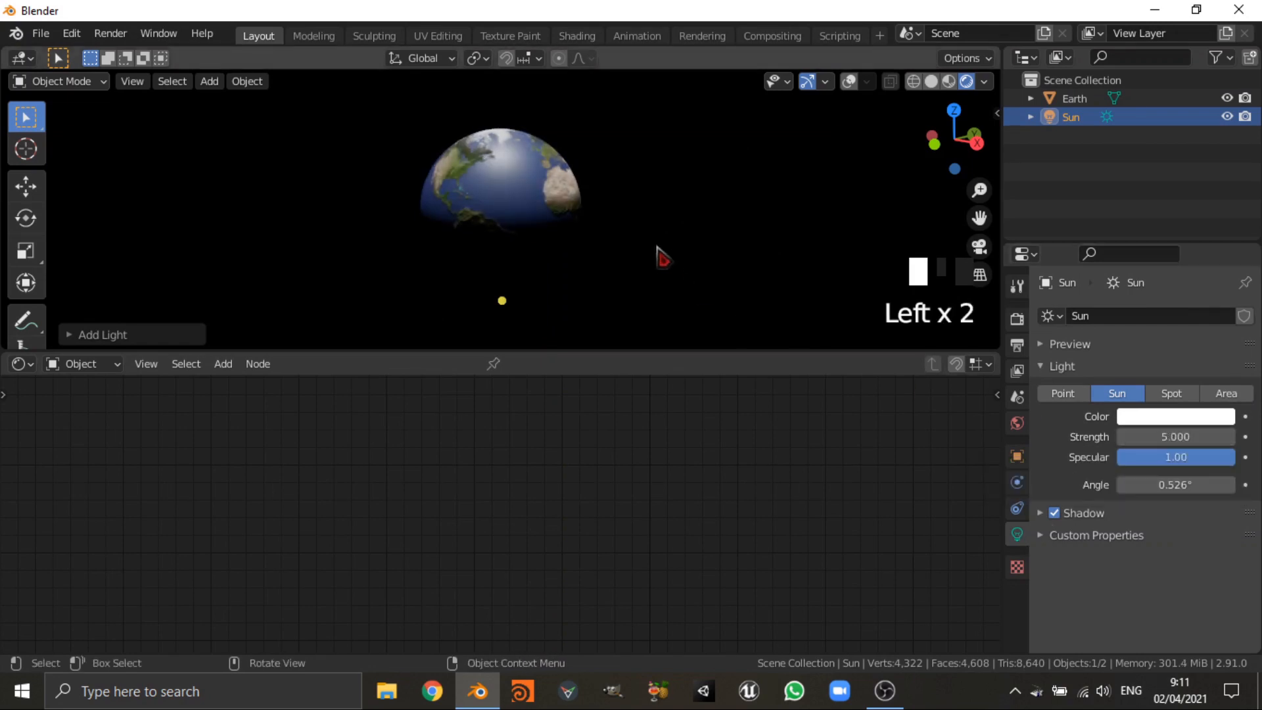
- Show the viewport overlays and trackball-rotate the Sun by about 60 and 116 degrees to light the globe from one side
{"action": "left_click", "coordinate": [849, 81]}
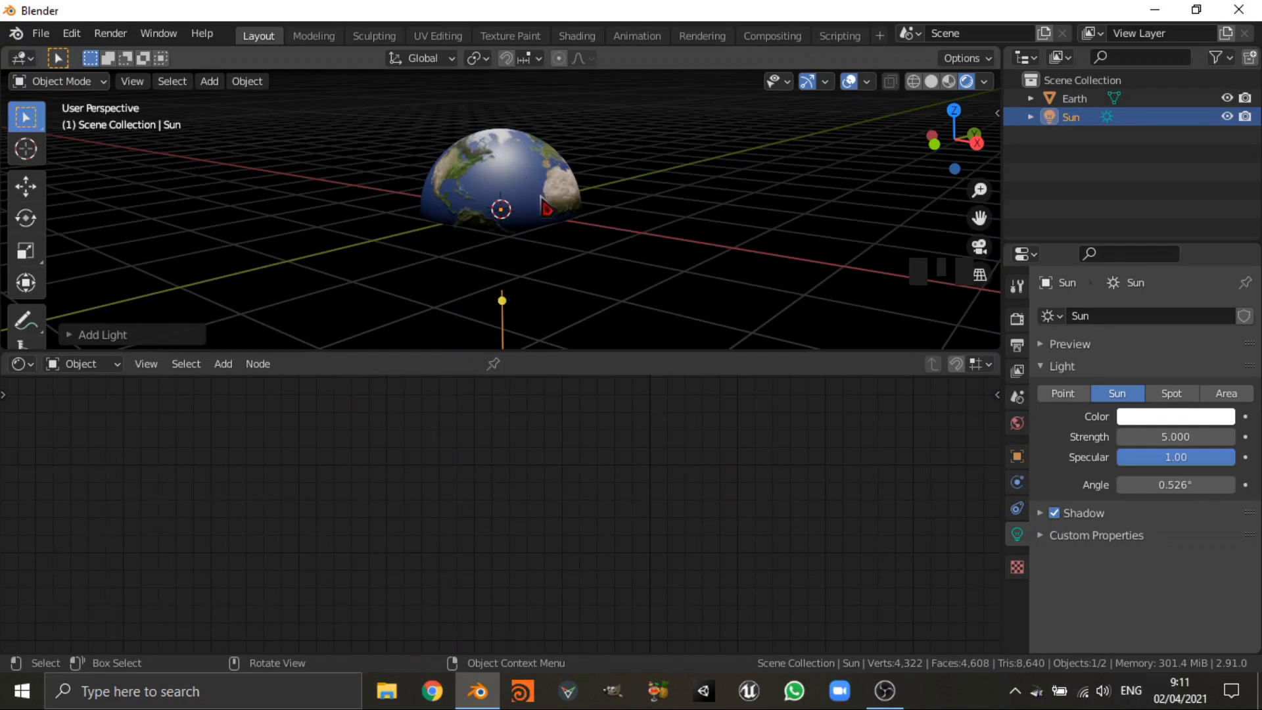
{"action": "key", "text": "r"}
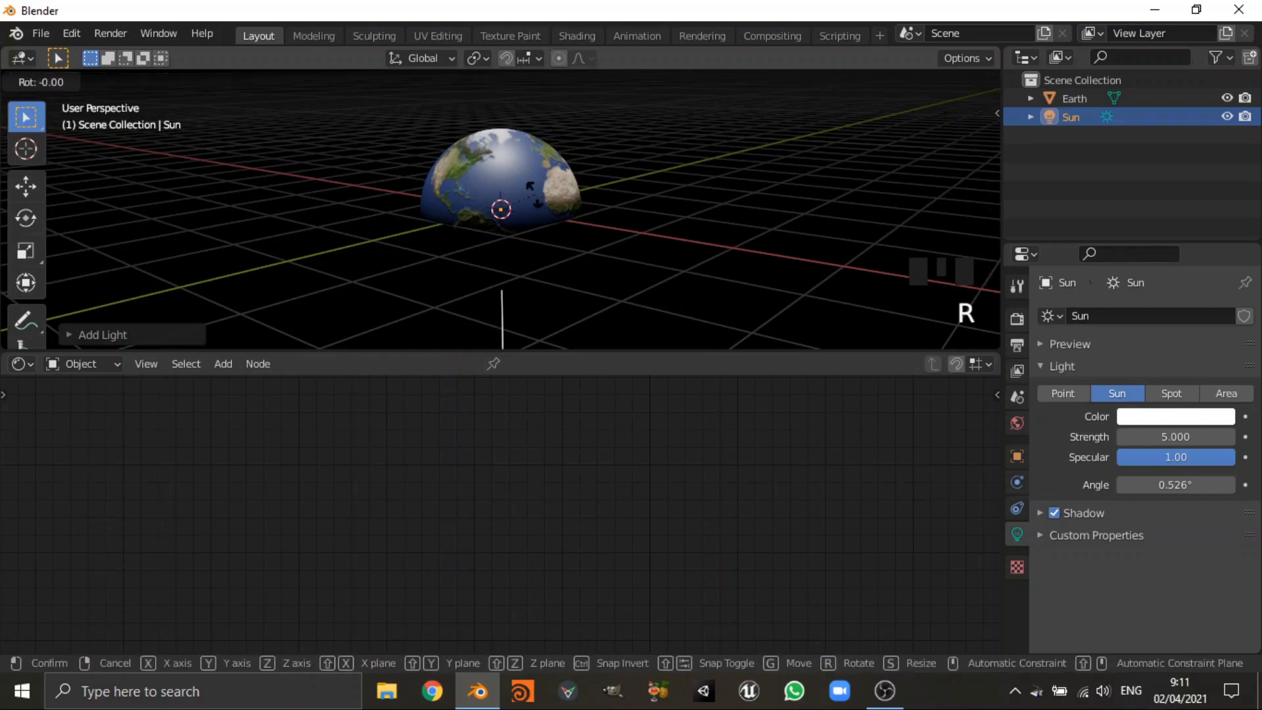
{"action": "key", "text": "r"}
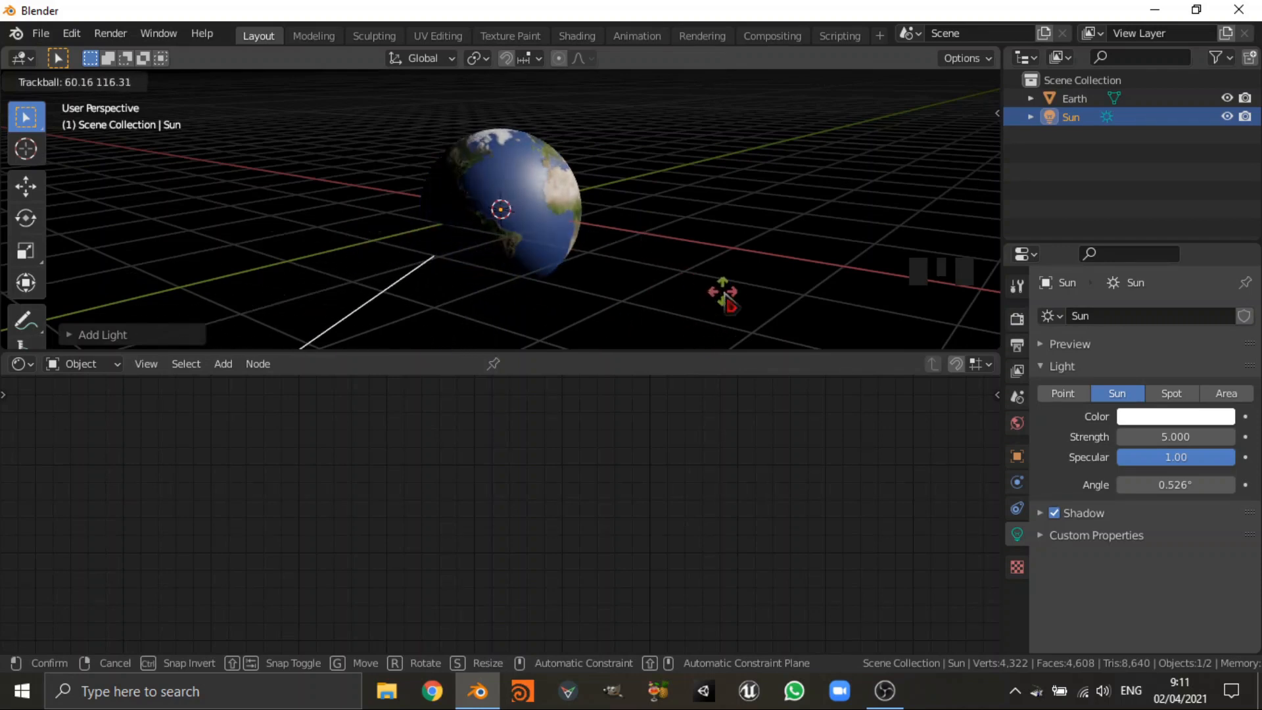
{"action": "left_click", "coordinate": [725, 296]}
- Examine the sunlit and shadowed sides of the globe from several angles and distances
{"action": "scroll", "coordinate": [716, 293], "scroll_direction": "up", "scroll_amount": 2}
{"action": "mouse_move", "coordinate": [712, 290]}
{"action": "middle_mouse_down"}
{"action": "mouse_move", "coordinate": [583, 295]}
{"action": "mouse_move", "coordinate": [414, 277]}
{"action": "mouse_move", "coordinate": [738, 270]}
{"action": "mouse_move", "coordinate": [701, 262]}
{"action": "mouse_move", "coordinate": [718, 270]}
{"action": "middle_mouse_up"}
{"action": "scroll", "coordinate": [702, 262], "scroll_direction": "down", "scroll_amount": 2}
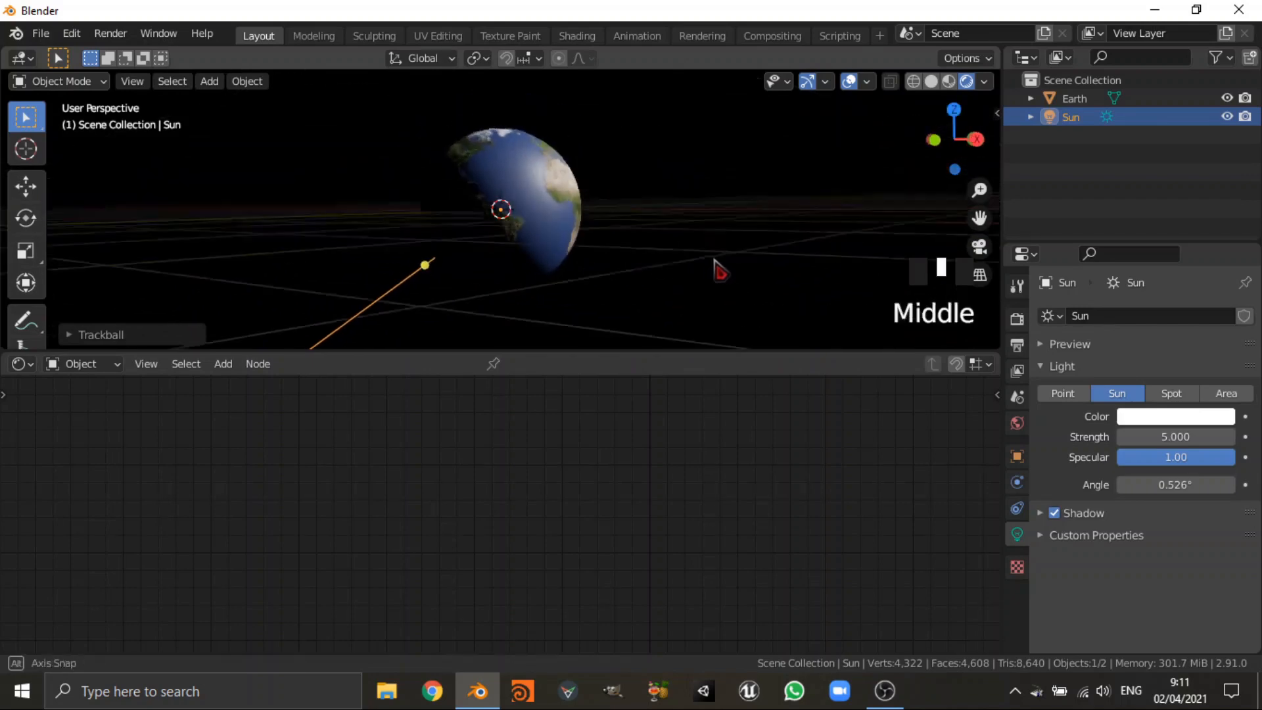
{"action": "scroll", "coordinate": [723, 272], "scroll_direction": "up", "scroll_amount": 2}
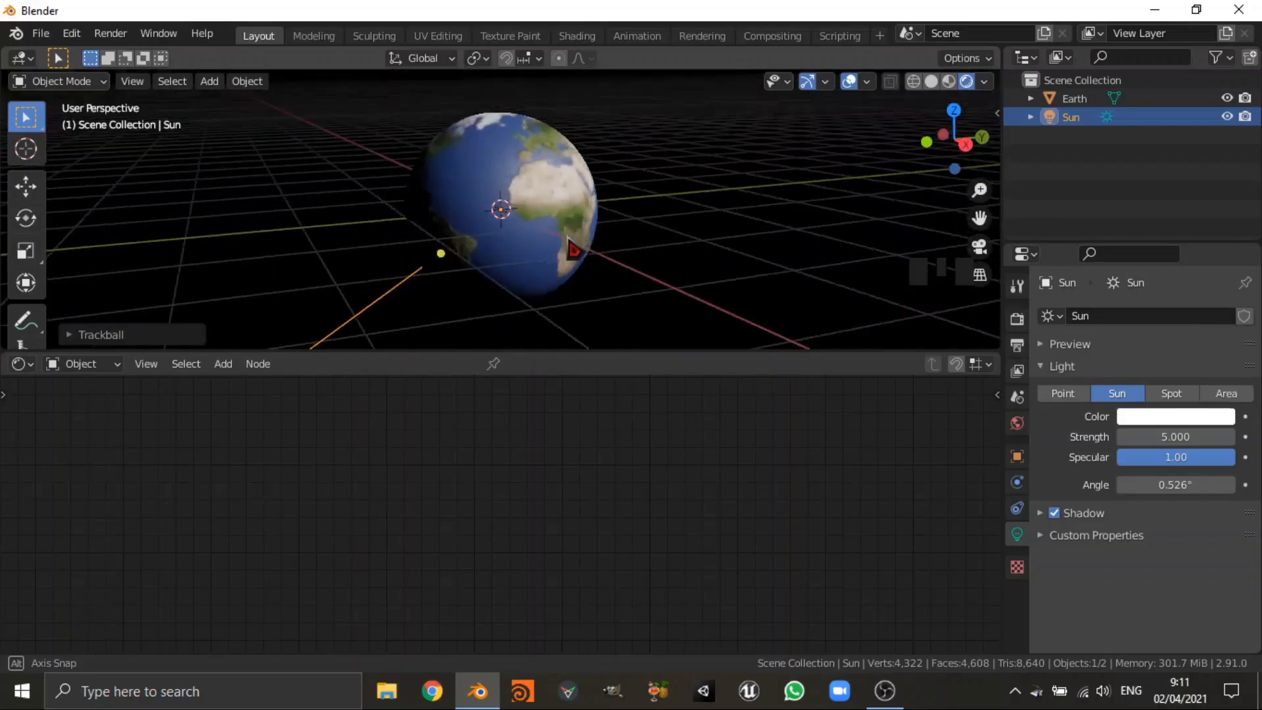
{"action": "middle_click_drag", "start_coordinate": [578, 237], "coordinate": [626, 231]}
{"action": "middle_click_drag", "start_coordinate": [696, 263], "coordinate": [760, 256]}
{"action": "scroll", "coordinate": [756, 253], "scroll_direction": "up", "scroll_amount": 4}
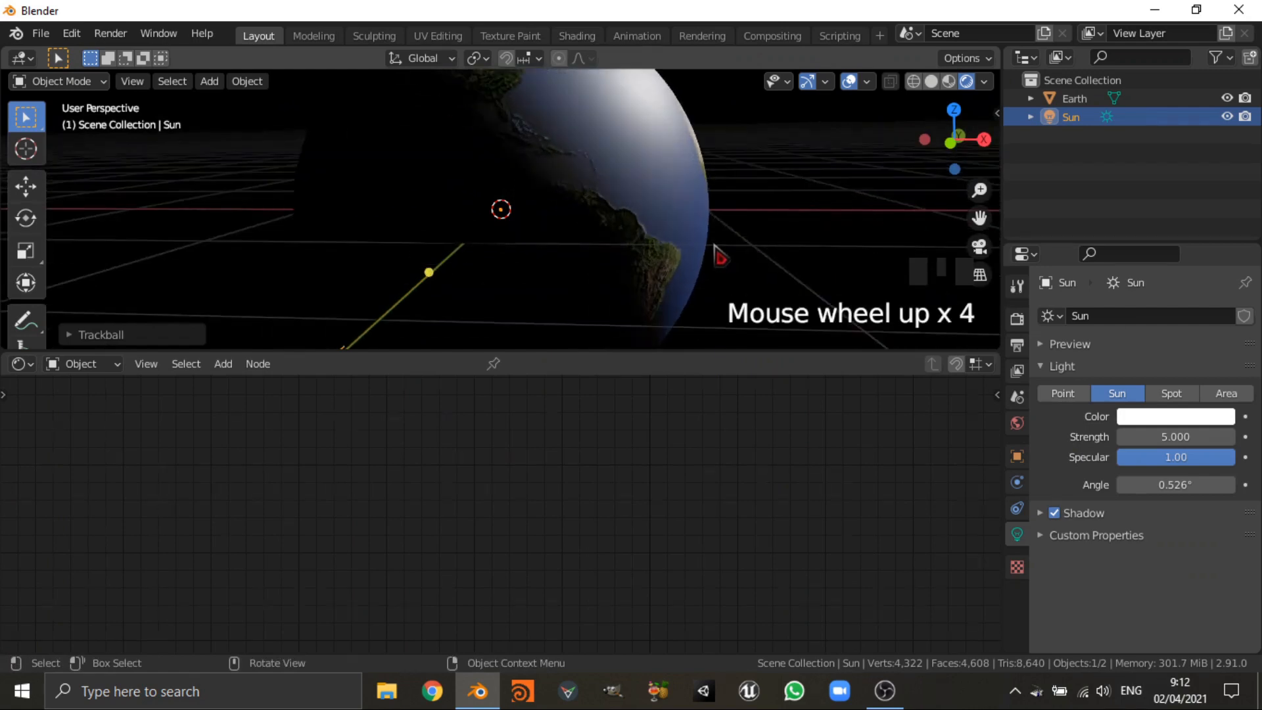
{"action": "scroll", "coordinate": [716, 253], "scroll_direction": "down", "scroll_amount": 2}
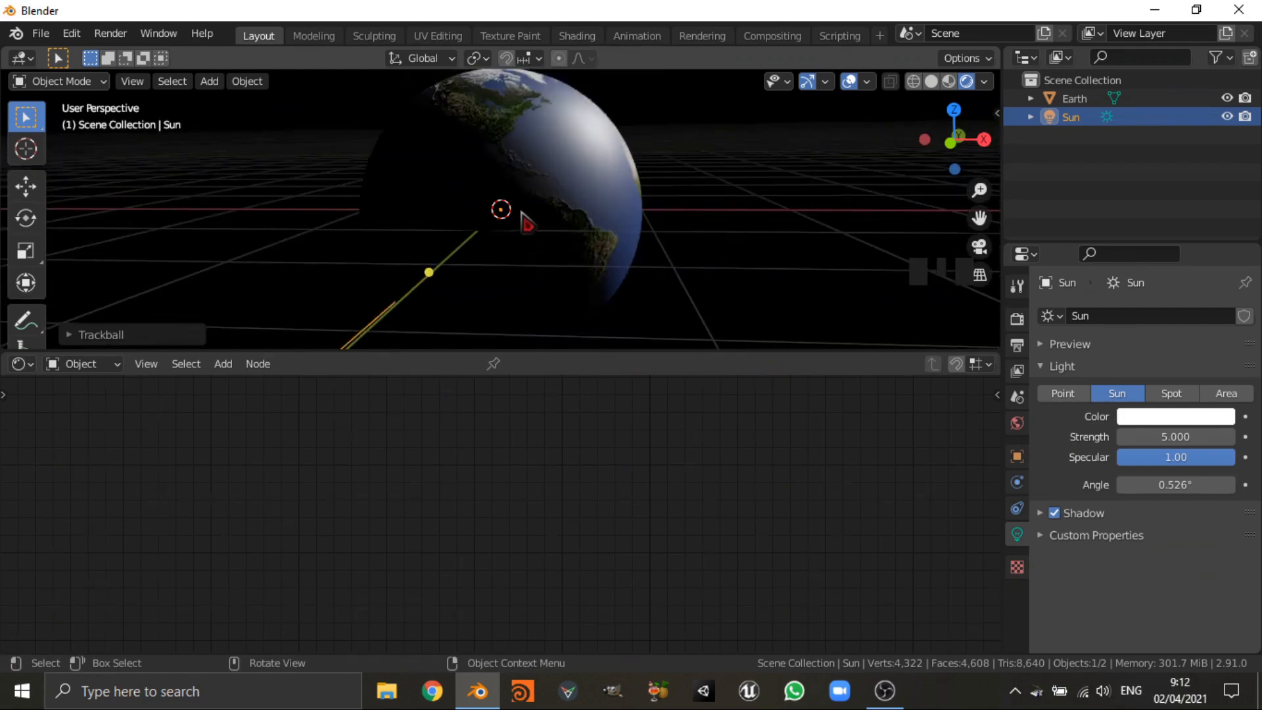
{"action": "middle_click_drag", "start_coordinate": [680, 253], "coordinate": [574, 268]}
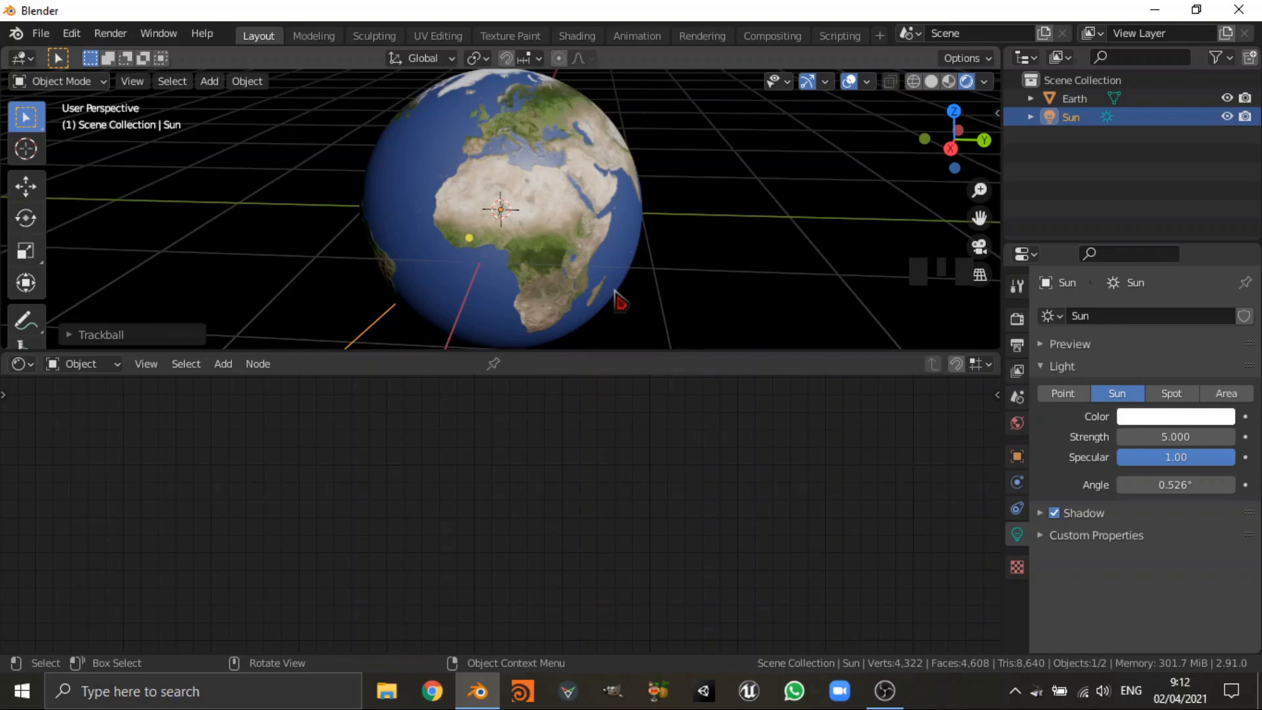
{"action": "scroll", "coordinate": [618, 299], "scroll_direction": "down", "scroll_amount": 3}
{"action": "middle_click_drag", "start_coordinate": [618, 299], "coordinate": [749, 282]}
{"action": "scroll", "coordinate": [748, 266], "scroll_direction": "up", "scroll_amount": 1}
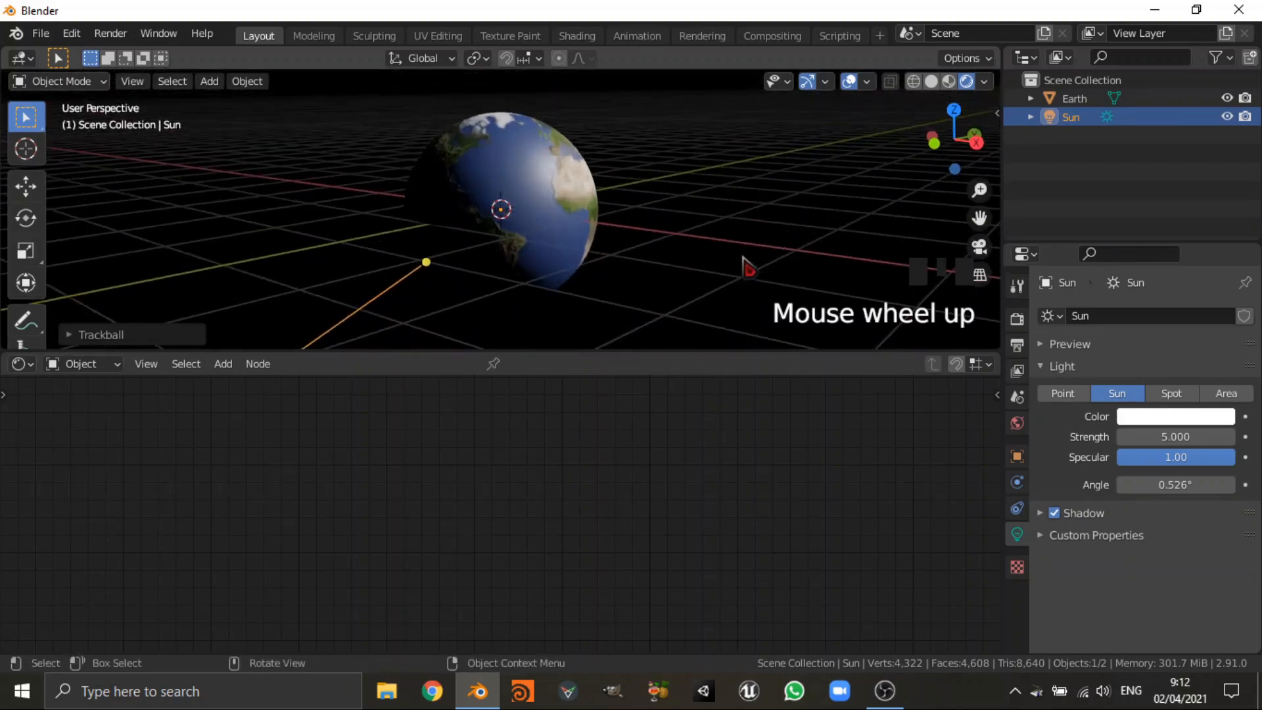
- Shift all of Earth's material nodes except the Material Output away from it and join them in a frame
{"action": "left_click", "coordinate": [558, 220]}
{"action": "scroll", "coordinate": [709, 507], "scroll_direction": "down", "scroll_amount": 6}
{"action": "middle_click_drag", "start_coordinate": [708, 507], "coordinate": [572, 512]}
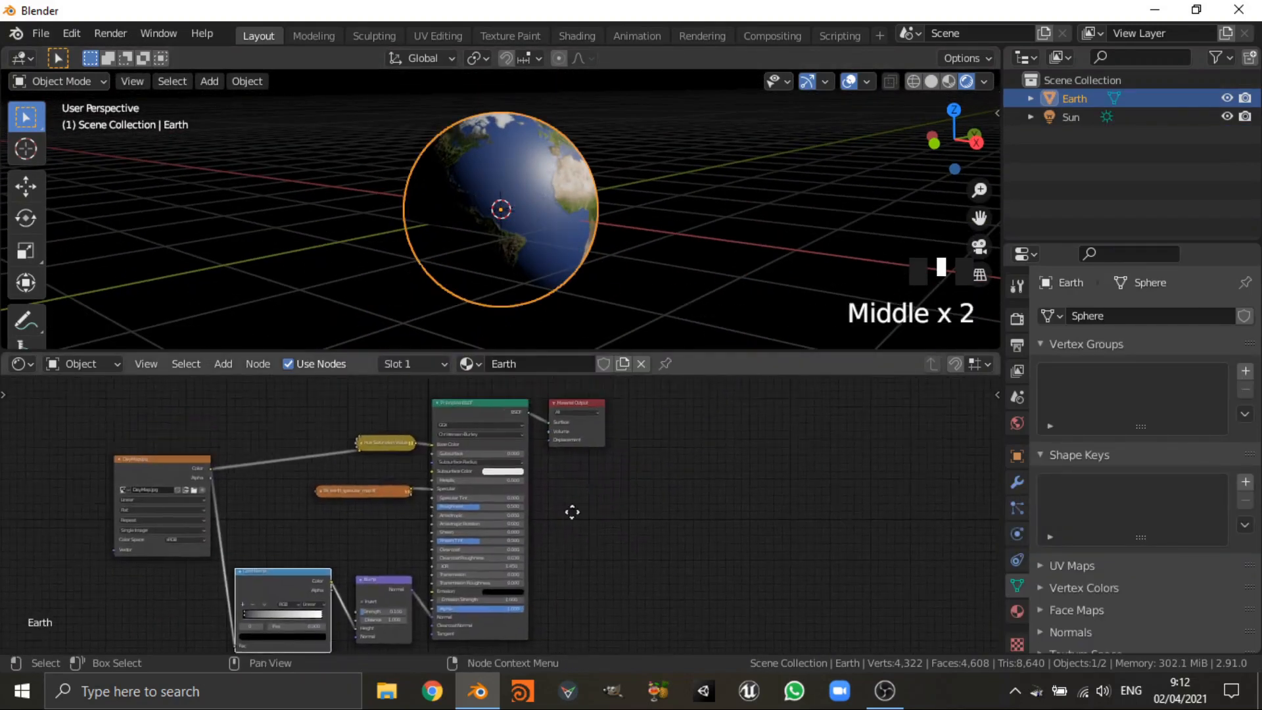
{"action": "scroll", "coordinate": [510, 552], "scroll_direction": "up", "scroll_amount": 2}
{"action": "left_click", "coordinate": [465, 563]}
{"action": "middle_click_drag", "start_coordinate": [464, 563], "coordinate": [427, 490]}
{"action": "left_click_drag", "start_coordinate": [138, 406], "coordinate": [569, 647]}
{"action": "left_click_drag", "start_coordinate": [511, 414], "coordinate": [445, 405]}
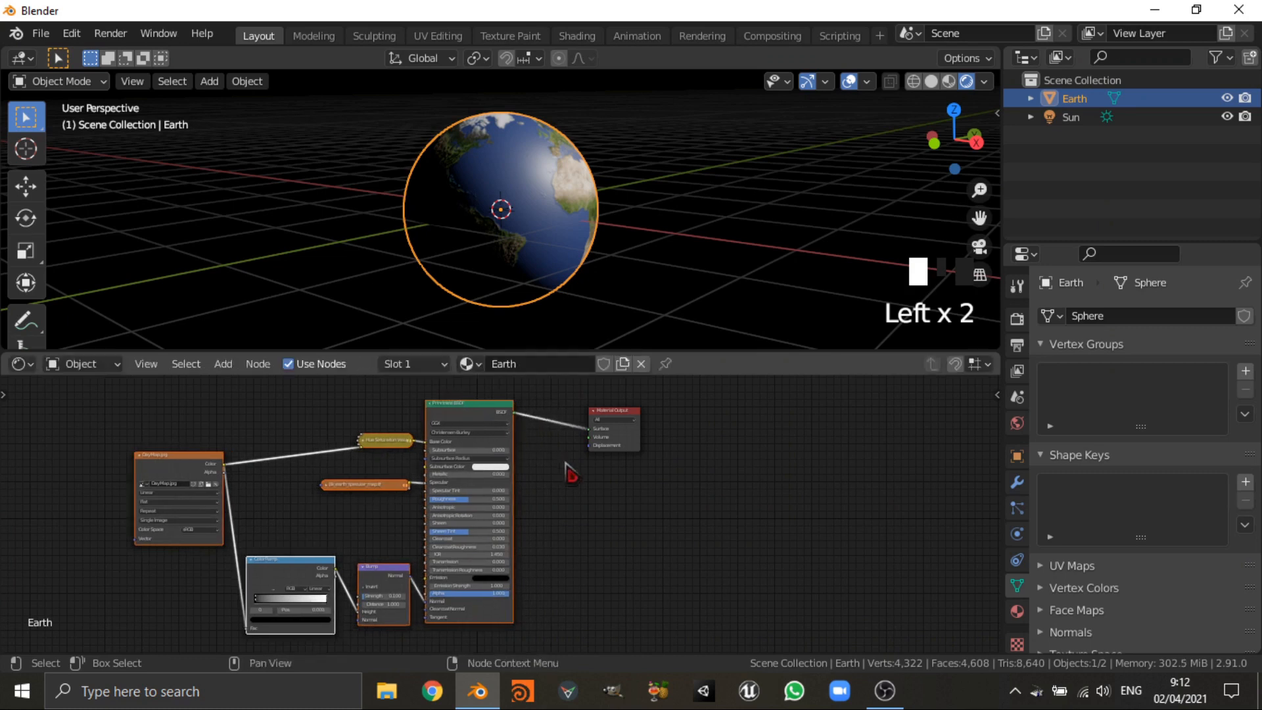
{"action": "key", "text": "ctrl+j"}
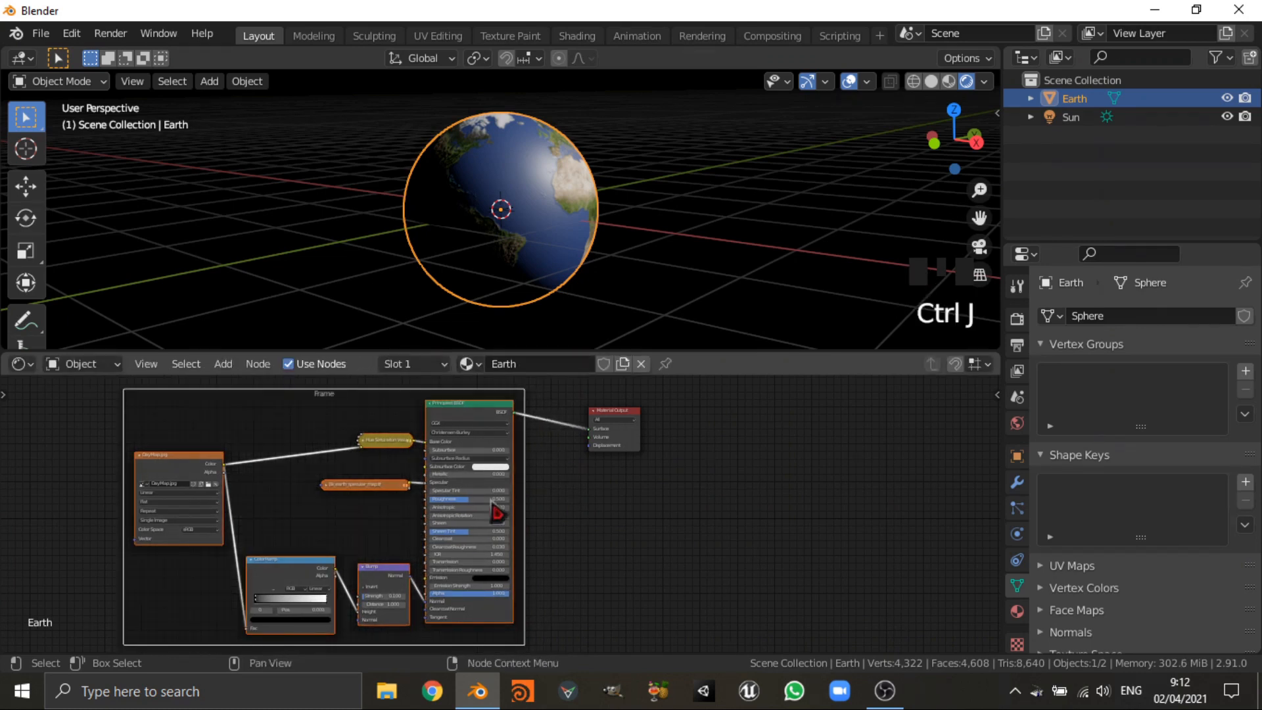
- Move the framed node group farther from the Material Output to make room between them
{"action": "scroll", "coordinate": [314, 442], "scroll_direction": "down", "scroll_amount": 4}
{"action": "middle_click_drag", "start_coordinate": [314, 441], "coordinate": [483, 453]}
{"action": "left_click_drag", "start_coordinate": [460, 443], "coordinate": [278, 427]}
{"action": "scroll", "coordinate": [555, 501], "scroll_direction": "up", "scroll_amount": 5}
{"action": "middle_click_drag", "start_coordinate": [473, 512], "coordinate": [449, 501]}
- Insert a Mix Shader node into the link between the Principled BSDF and the Material Output
{"action": "key", "text": "shift+a"}
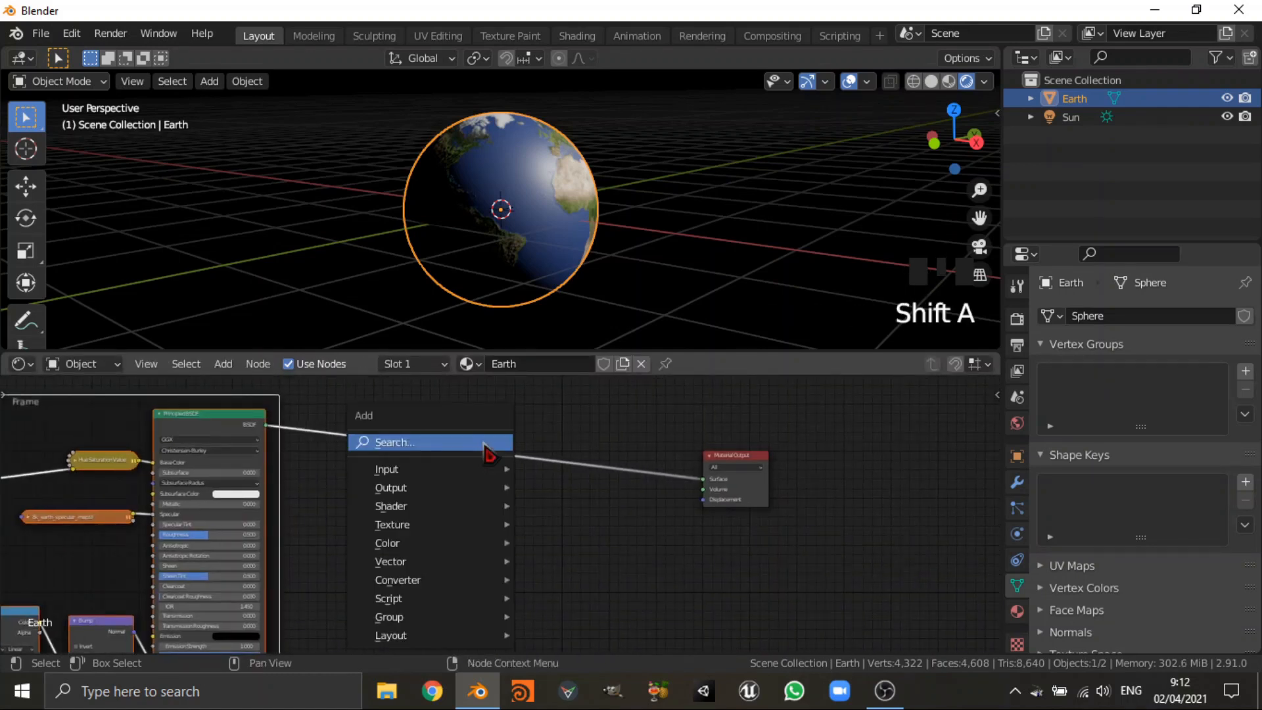
{"action": "left_click", "coordinate": [483, 442]}
{"action": "type", "text": "mix"}
{"action": "key", "text": "Return"}
{"action": "left_click", "coordinate": [623, 465]}
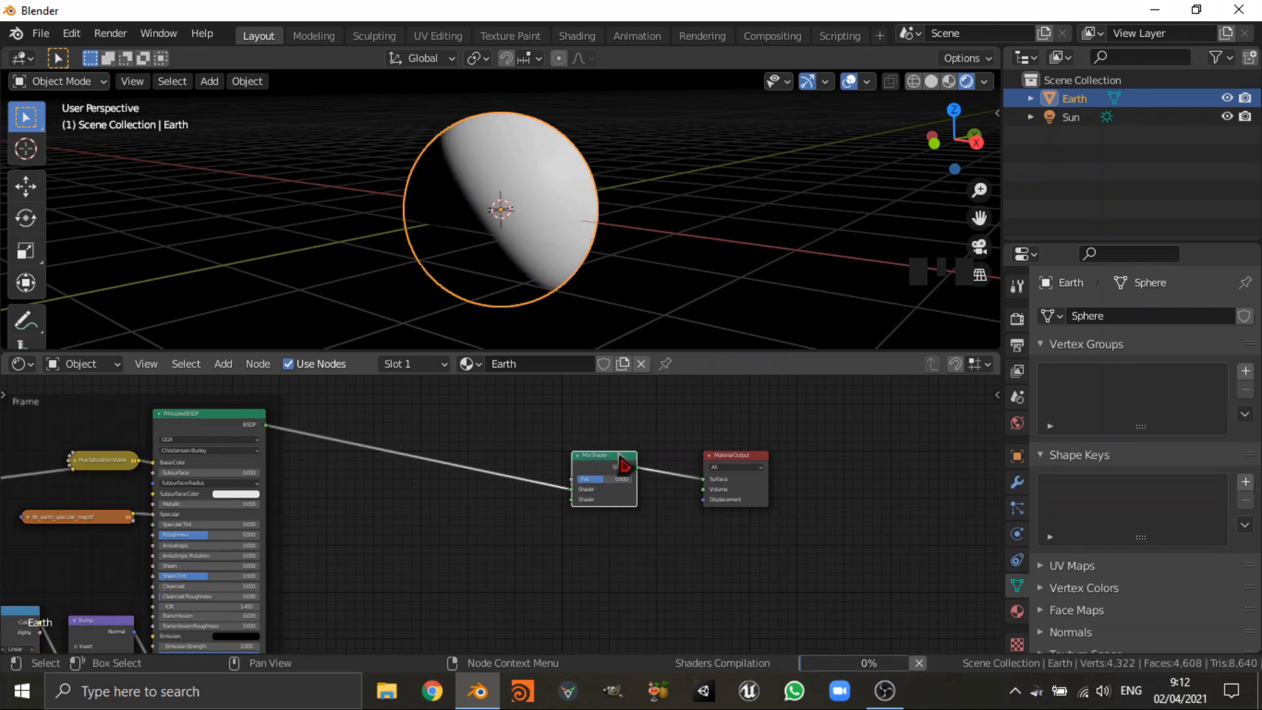
{"action": "scroll", "coordinate": [641, 492], "scroll_direction": "up", "scroll_amount": 6}
{"action": "middle_click_drag", "start_coordinate": [640, 492], "coordinate": [583, 514]}
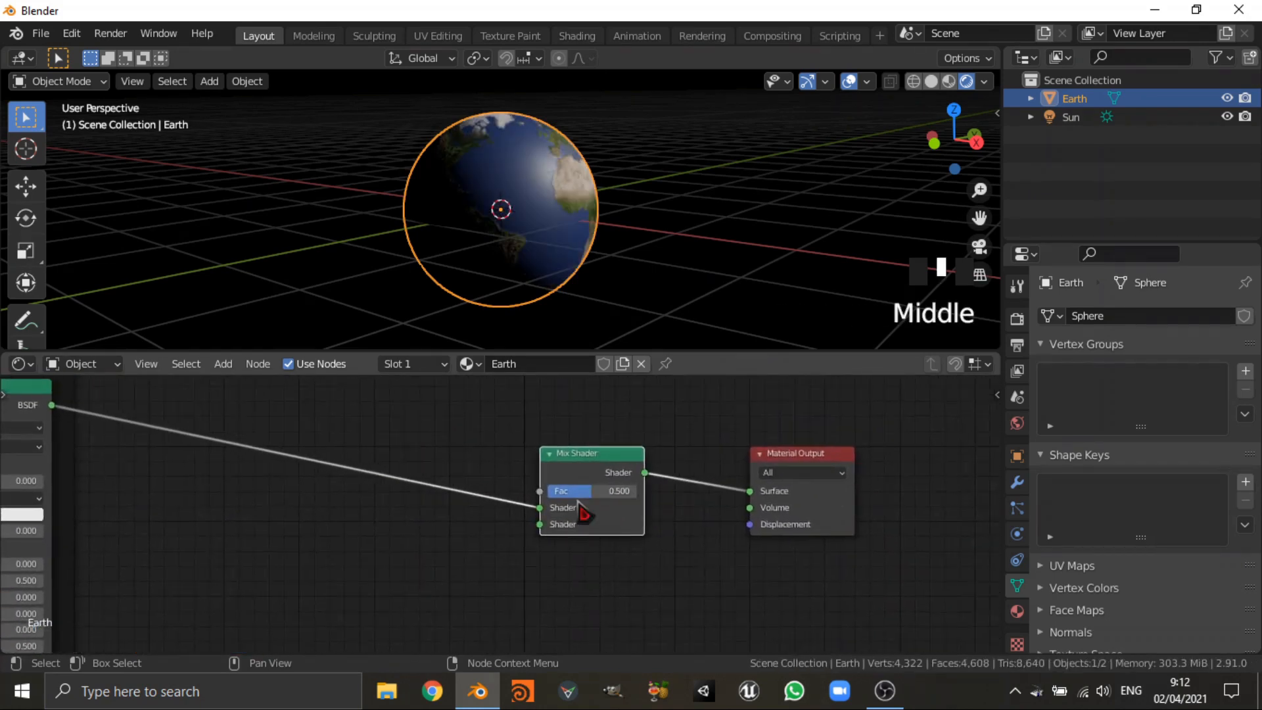
- Add an Image Texture node below the link between the Principled BSDF and the Mix Shader
{"action": "scroll", "coordinate": [507, 515], "scroll_direction": "down", "scroll_amount": 2}
{"action": "middle_click_drag", "start_coordinate": [461, 471], "coordinate": [511, 472]}
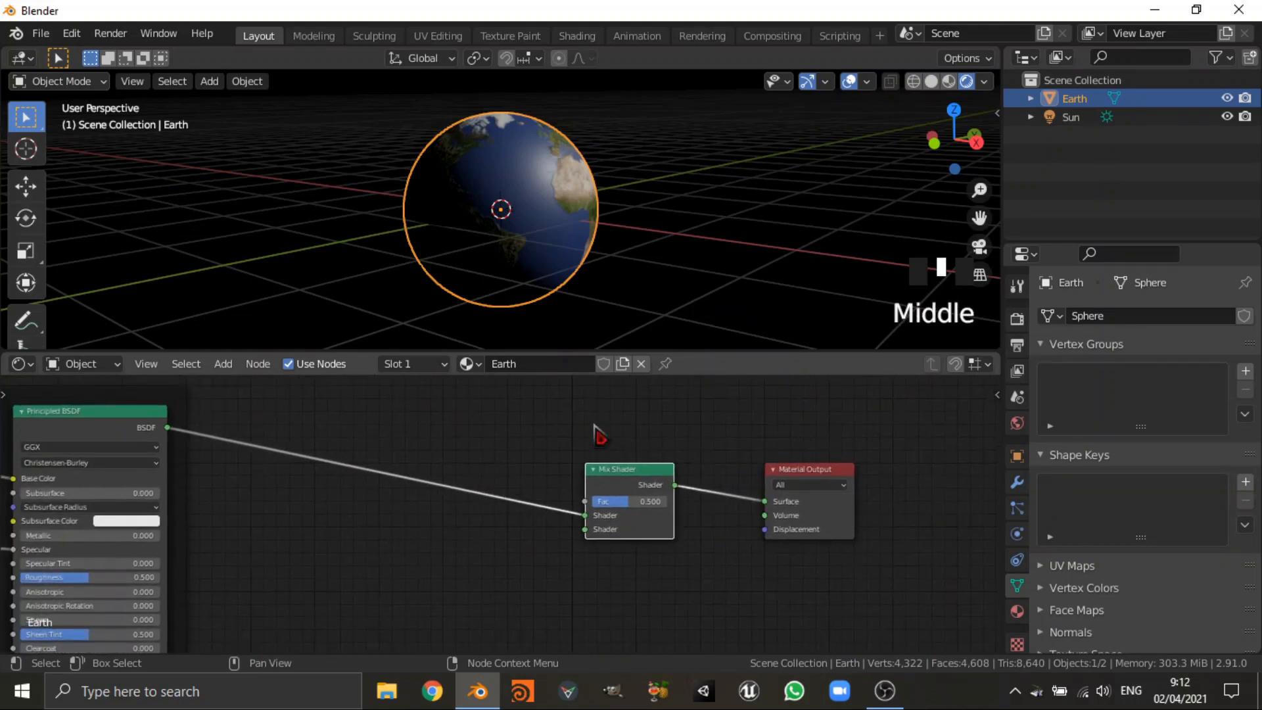
{"action": "key", "text": "shift+a"}
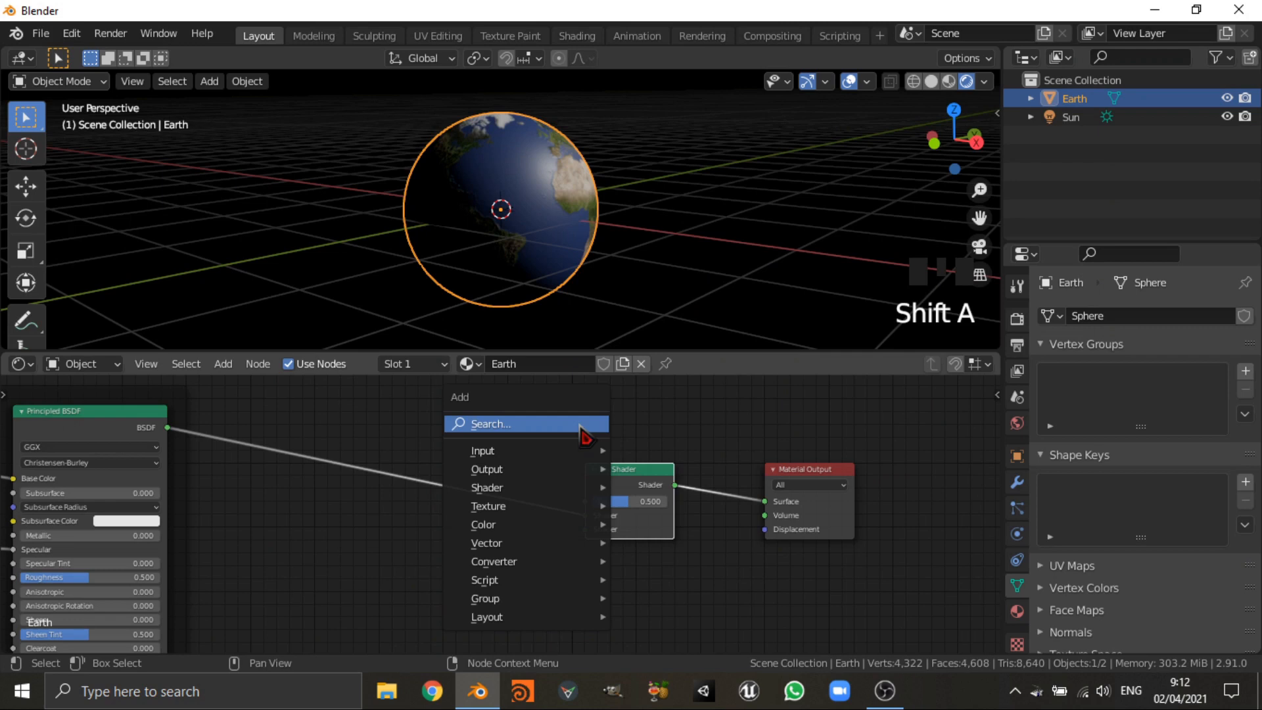
{"action": "left_click", "coordinate": [581, 425]}
{"action": "type", "text": "ima"}
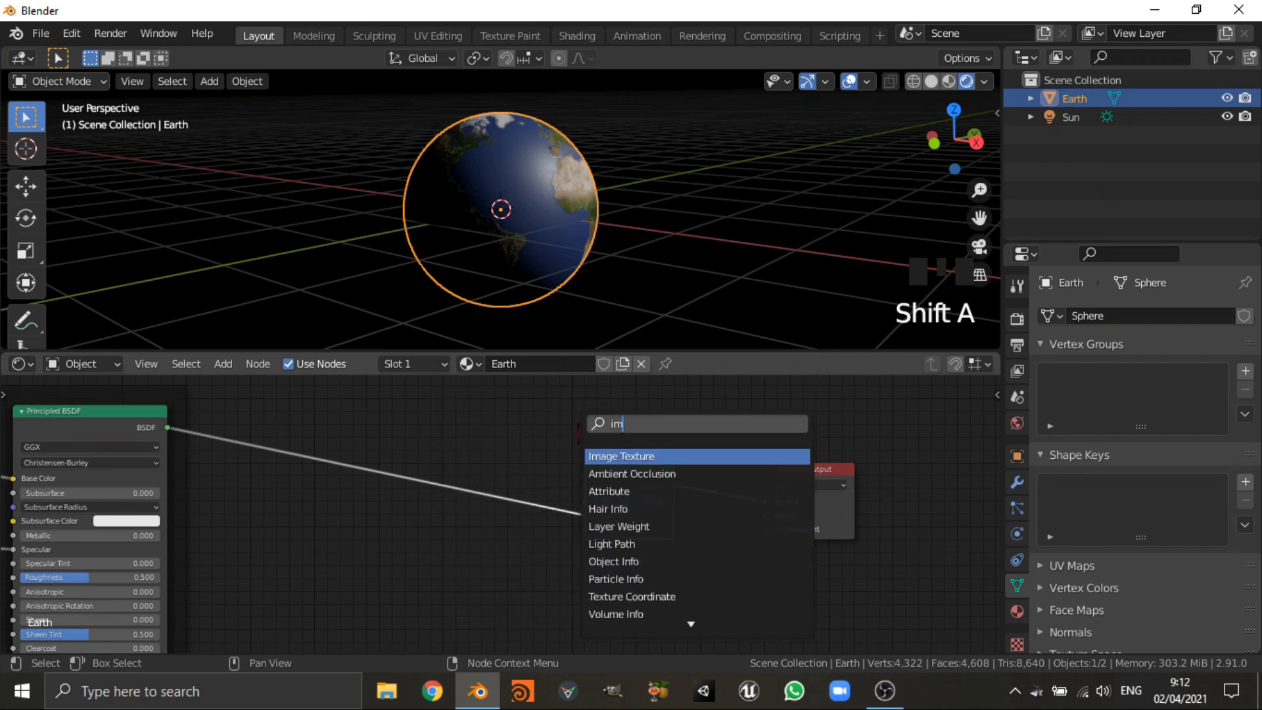
{"action": "key", "text": "Return"}
{"action": "left_click", "coordinate": [367, 526]}
- Load Night Map.jpg into the new Image Texture node and shift the node away from the Mix Shader
{"action": "left_click", "coordinate": [488, 583]}
{"action": "left_click", "coordinate": [1002, 212]}
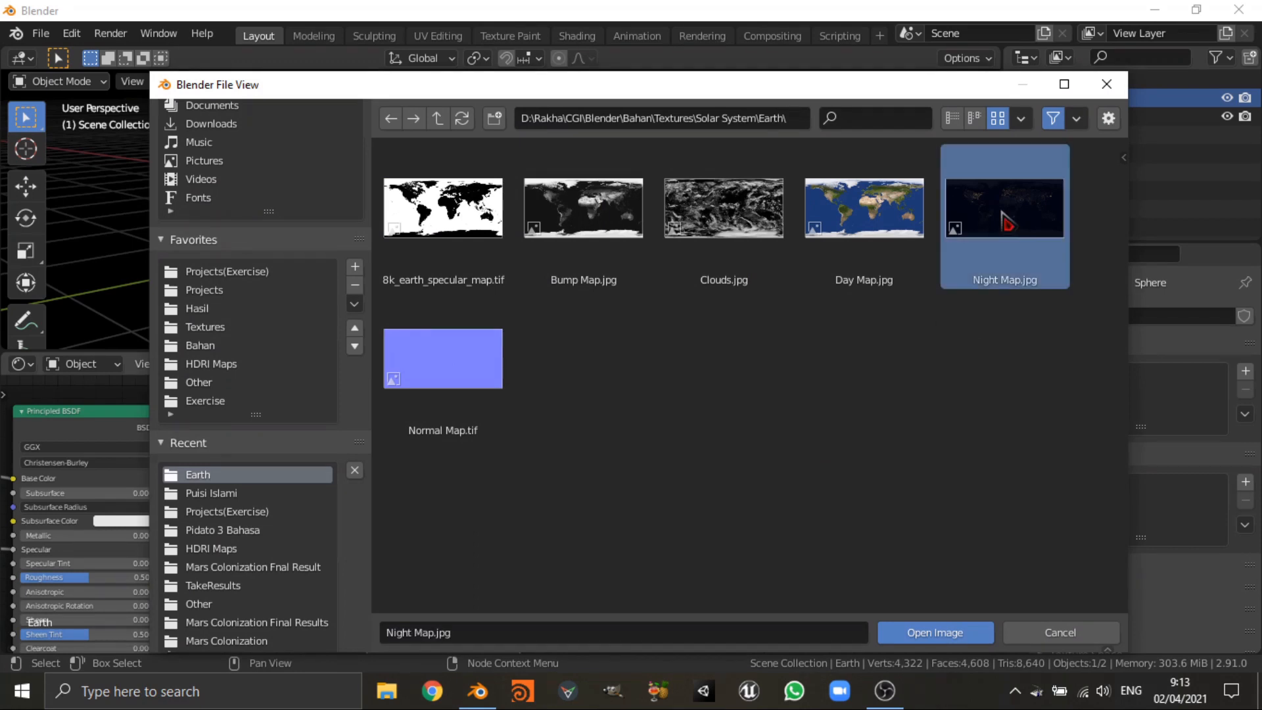
{"action": "double_click", "coordinate": [1019, 243]}
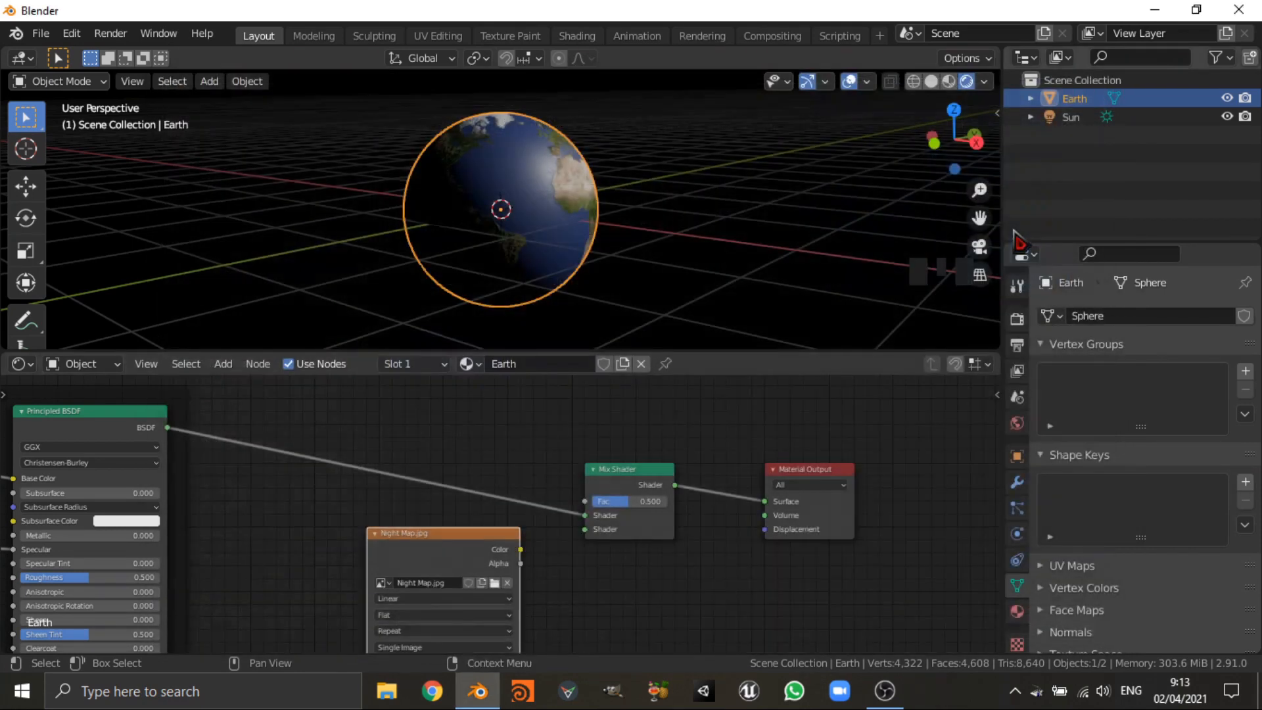
{"action": "left_click", "coordinate": [289, 506]}
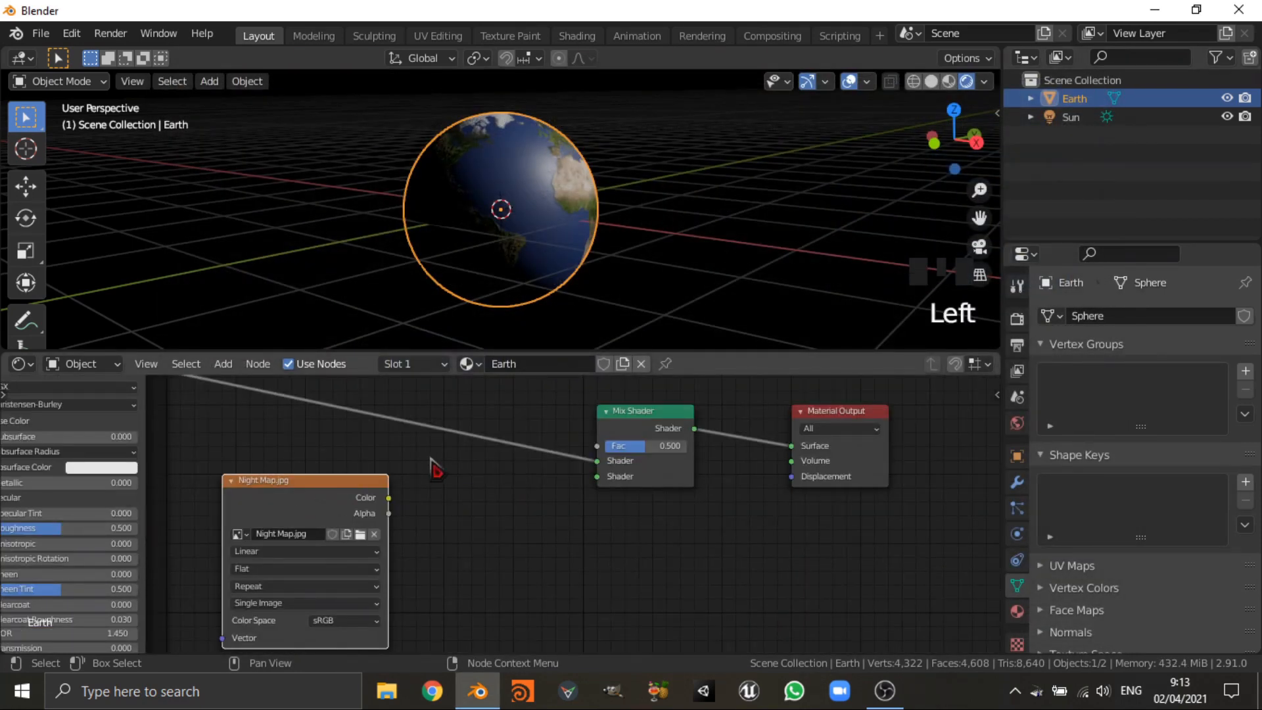
- Add an Emission node between the Night Map.jpg texture and the Mix Shader
{"action": "key", "text": "shift+a"}
{"action": "left_click", "coordinate": [381, 453]}
{"action": "type", "text": "emiss"}
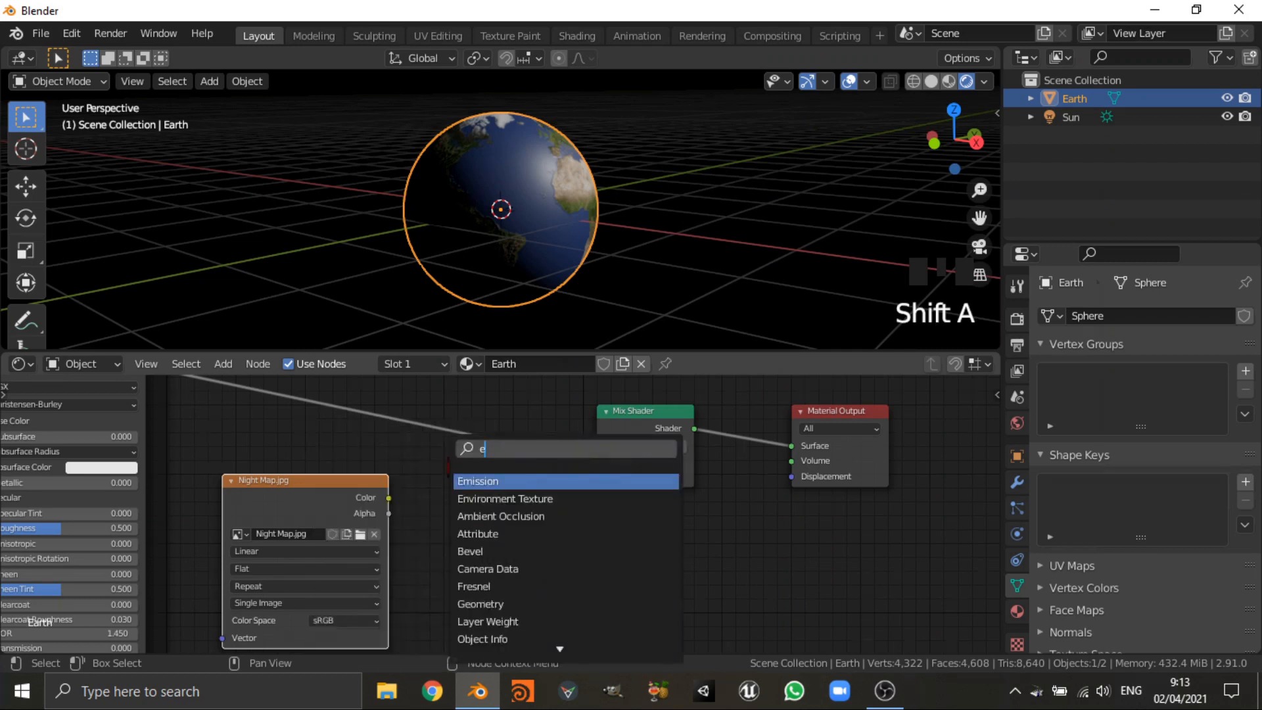
{"action": "key", "text": "Return"}
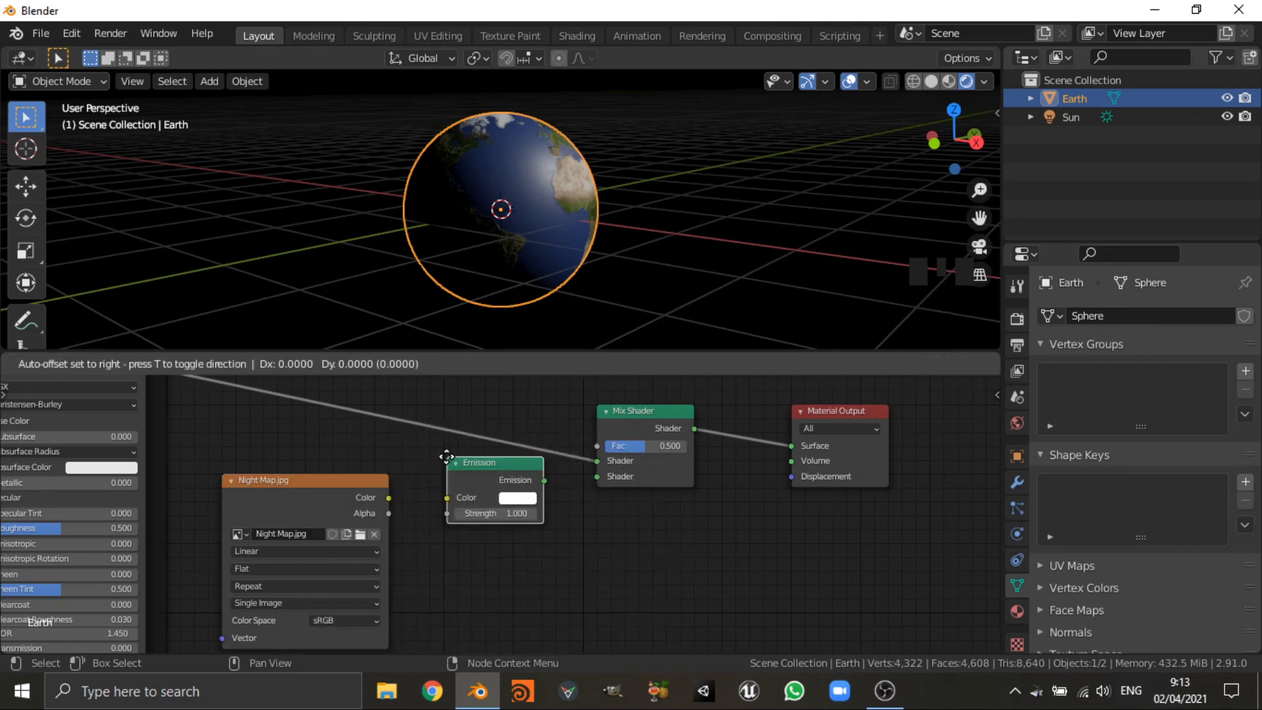
{"action": "left_click", "coordinate": [444, 460]}
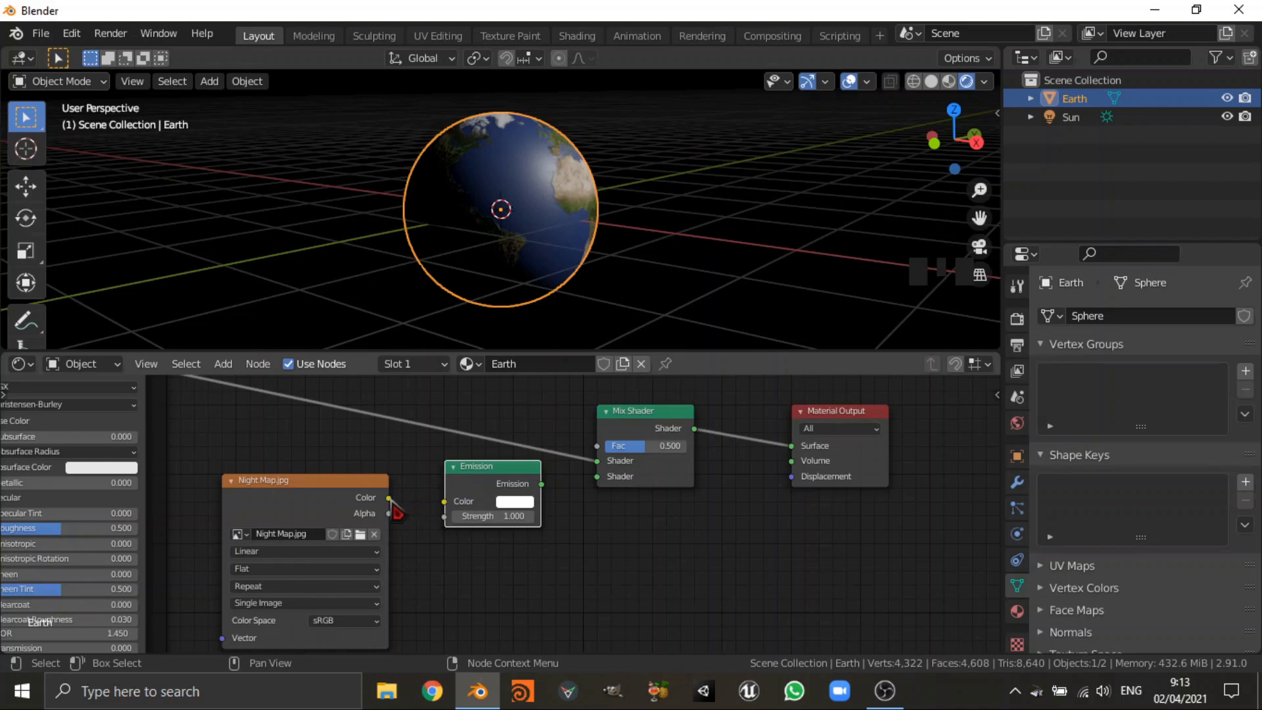
- Link the Night Map.jpg Color output to the Emission Color, and the Emission output to the Mix Shader's second Shader input
{"action": "scroll", "coordinate": [394, 511], "scroll_direction": "up", "scroll_amount": 4}
{"action": "left_click_drag", "start_coordinate": [379, 497], "coordinate": [439, 500]}
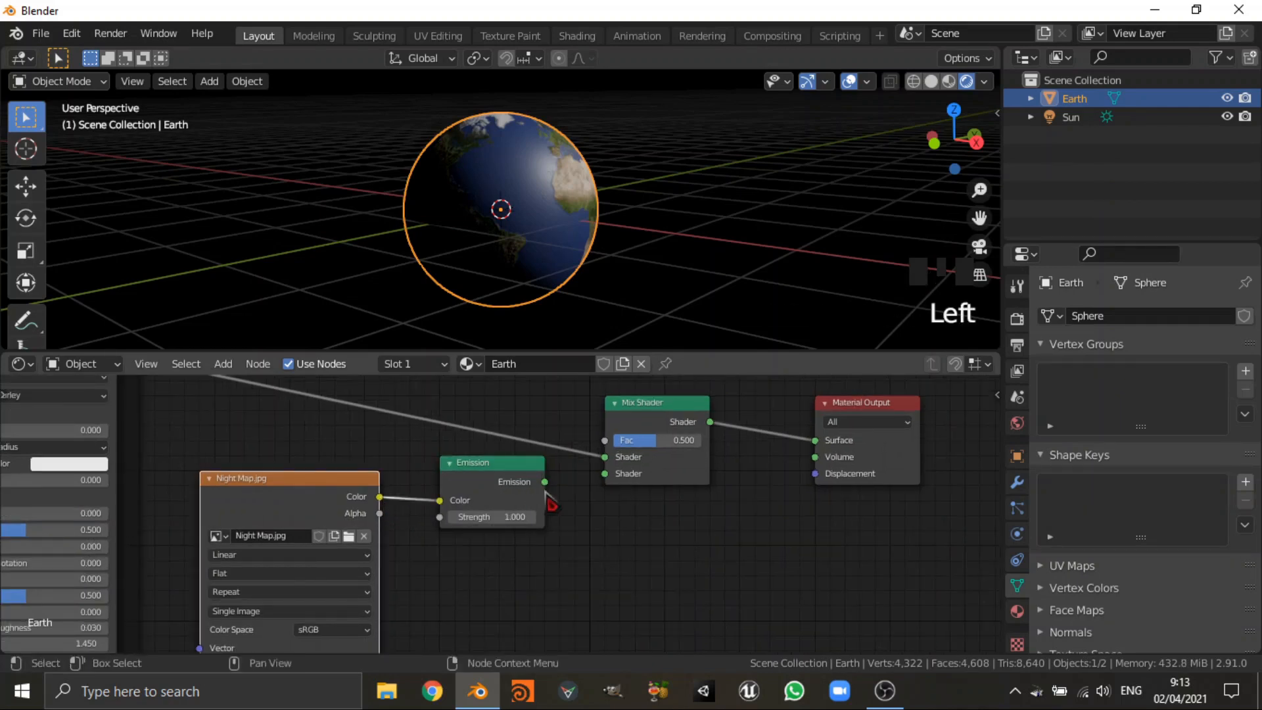
{"action": "left_click_drag", "start_coordinate": [546, 481], "coordinate": [621, 484]}
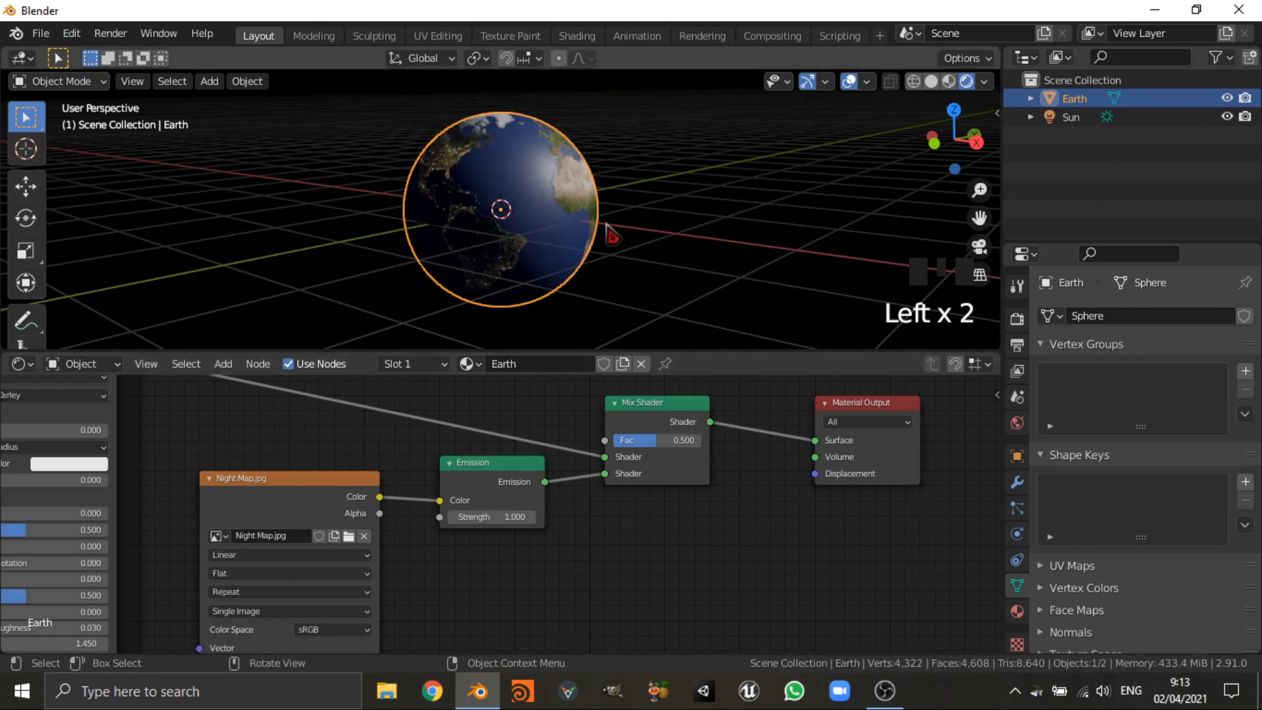
- Examine how the night lights show on the dark and sunlit sides of the globe from several angles and distances
{"action": "scroll", "coordinate": [615, 237], "scroll_direction": "up", "scroll_amount": 3}
{"action": "mouse_move", "coordinate": [616, 236]}
{"action": "middle_mouse_down"}
{"action": "mouse_move", "coordinate": [624, 254]}
{"action": "mouse_move", "coordinate": [513, 310]}
{"action": "mouse_move", "coordinate": [417, 259]}
{"action": "mouse_move", "coordinate": [374, 317]}
{"action": "middle_mouse_up"}
{"action": "scroll", "coordinate": [577, 293], "scroll_direction": "up", "scroll_amount": 3}
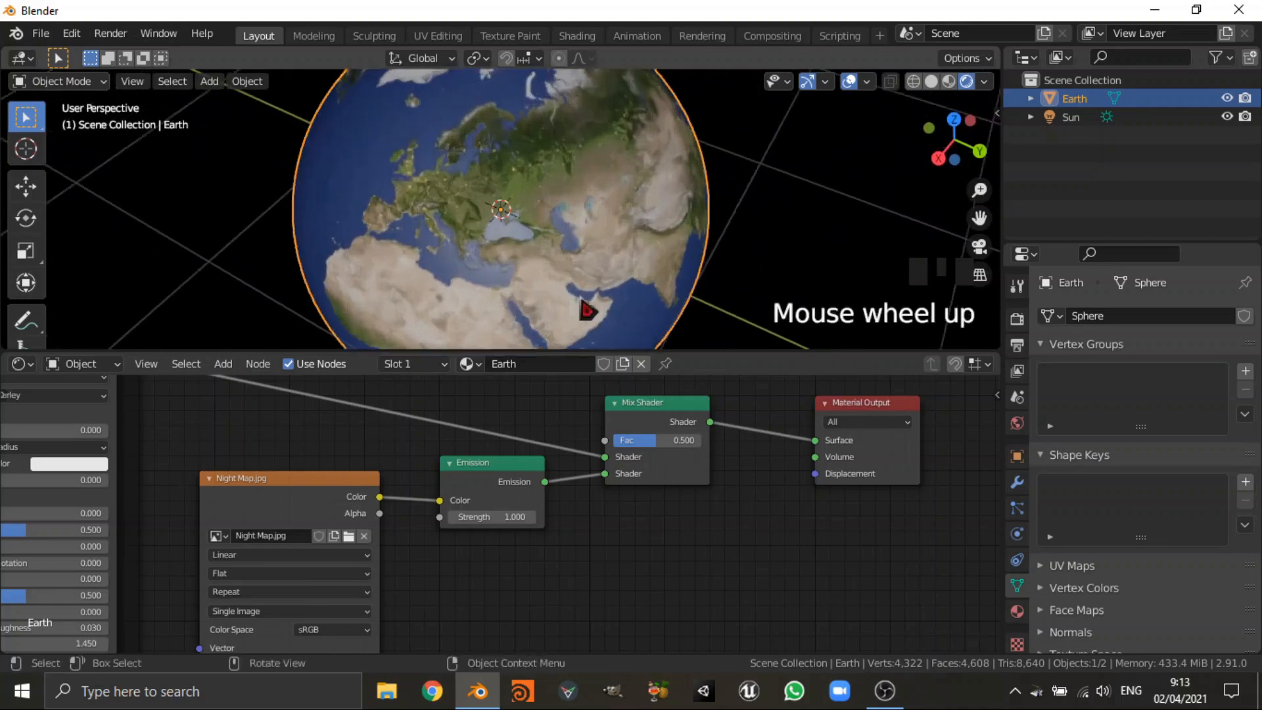
{"action": "middle_click_drag", "start_coordinate": [592, 200], "coordinate": [548, 230]}
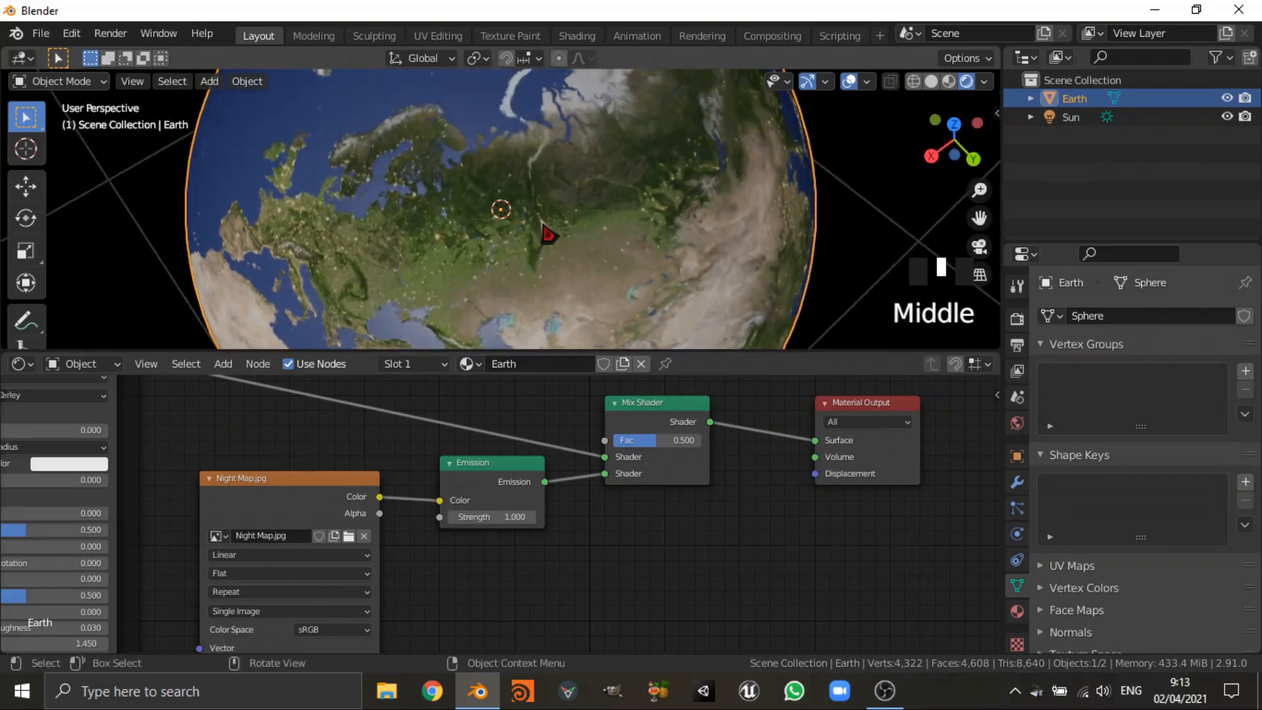
{"action": "scroll", "coordinate": [549, 230], "scroll_direction": "up", "scroll_amount": 2}
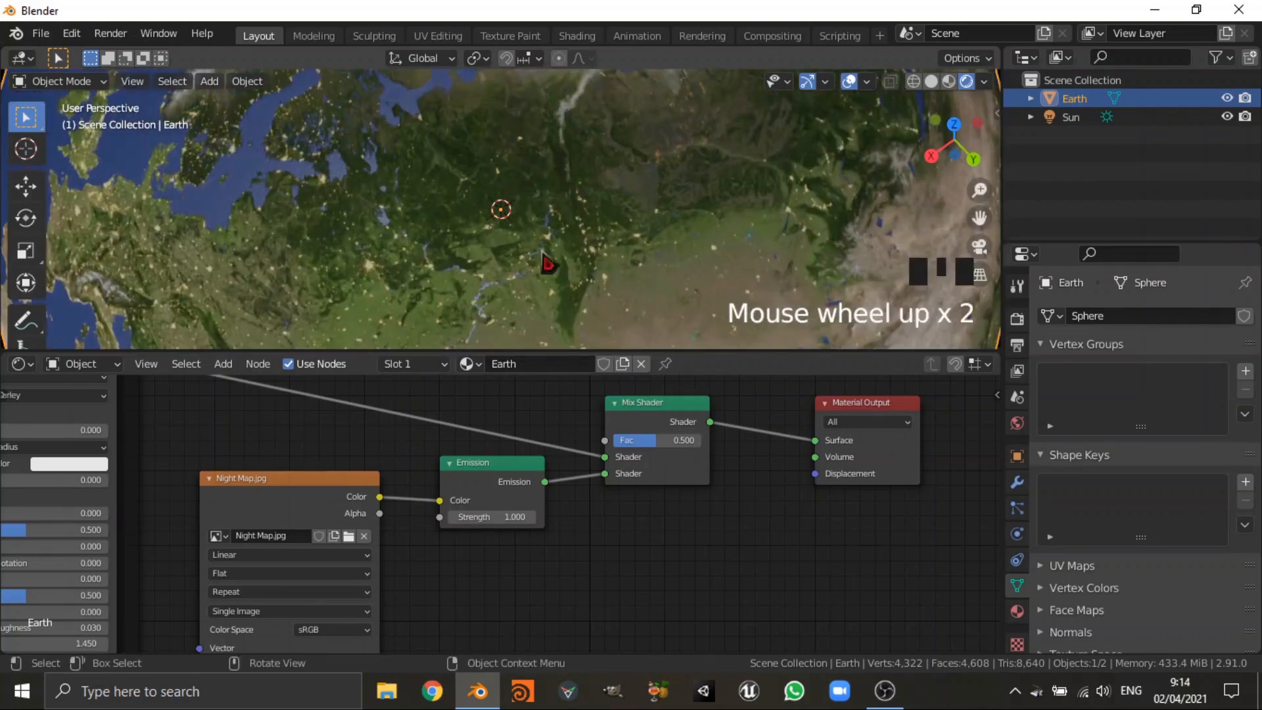
{"action": "scroll", "coordinate": [548, 263], "scroll_direction": "down", "scroll_amount": 11}
{"action": "middle_click_drag", "start_coordinate": [523, 257], "coordinate": [577, 225]}
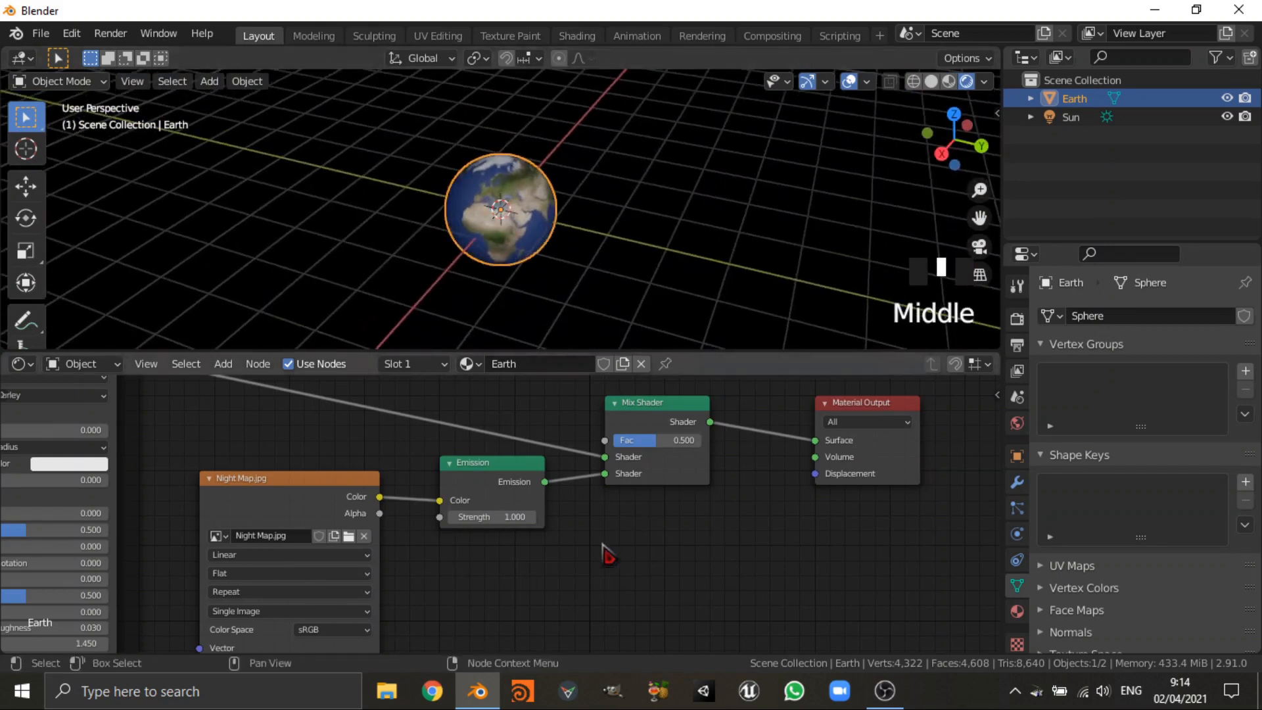
- Add a Diffuse BSDF node in the empty area above the framed group and the Night Map.jpg texture
{"action": "scroll", "coordinate": [577, 512], "scroll_direction": "down", "scroll_amount": 7}
{"action": "middle_click_drag", "start_coordinate": [528, 481], "coordinate": [521, 516]}
{"action": "scroll", "coordinate": [276, 517], "scroll_direction": "down", "scroll_amount": 4}
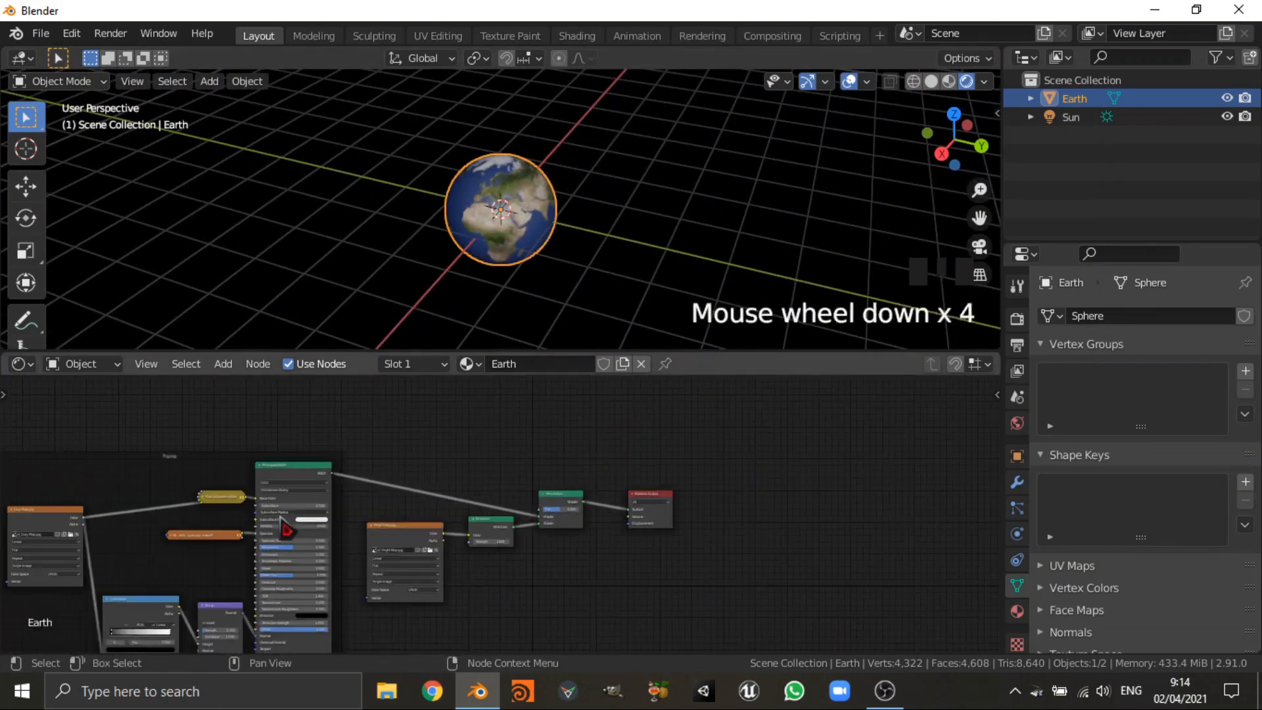
{"action": "middle_click_drag", "start_coordinate": [280, 516], "coordinate": [355, 505]}
{"action": "left_click_drag", "start_coordinate": [244, 456], "coordinate": [225, 487]}
{"action": "middle_click_drag", "start_coordinate": [524, 448], "coordinate": [497, 486]}
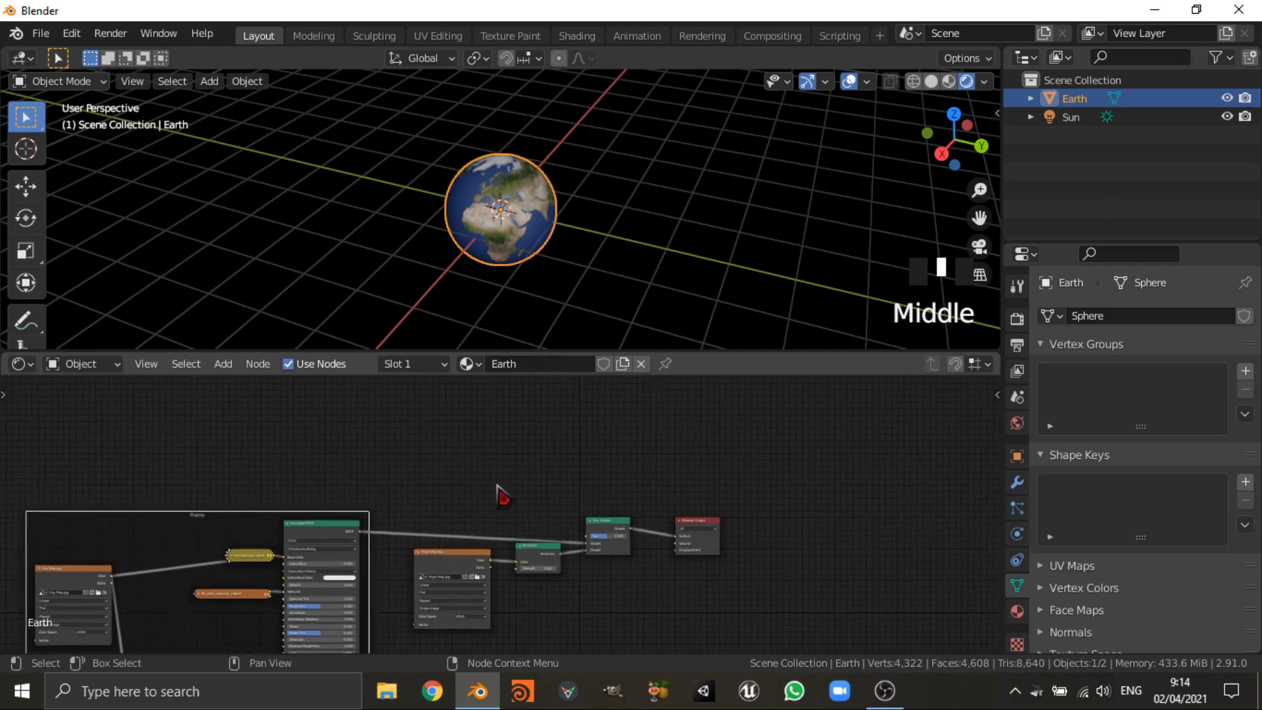
{"action": "scroll", "coordinate": [398, 460], "scroll_direction": "up", "scroll_amount": 5}
{"action": "key", "text": "shift+a"}
{"action": "left_click", "coordinate": [379, 447]}
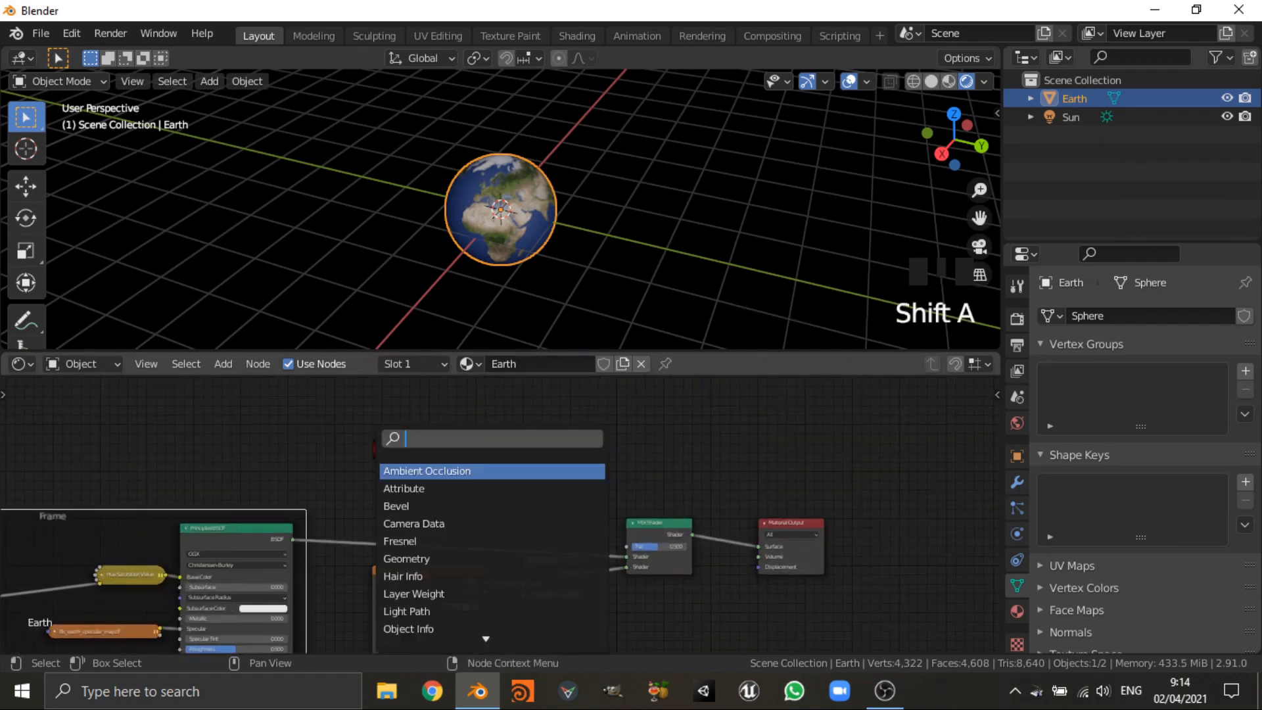
{"action": "type", "text": "diffuse"}
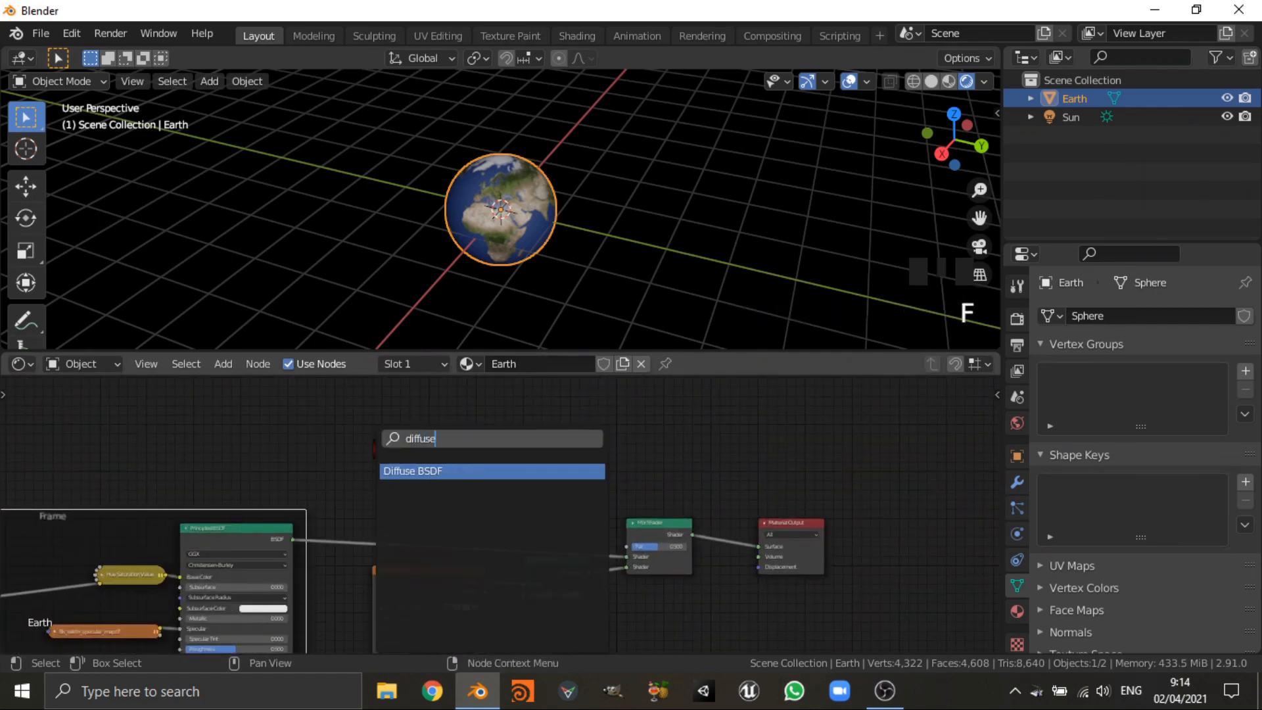
{"action": "key", "text": "Return"}
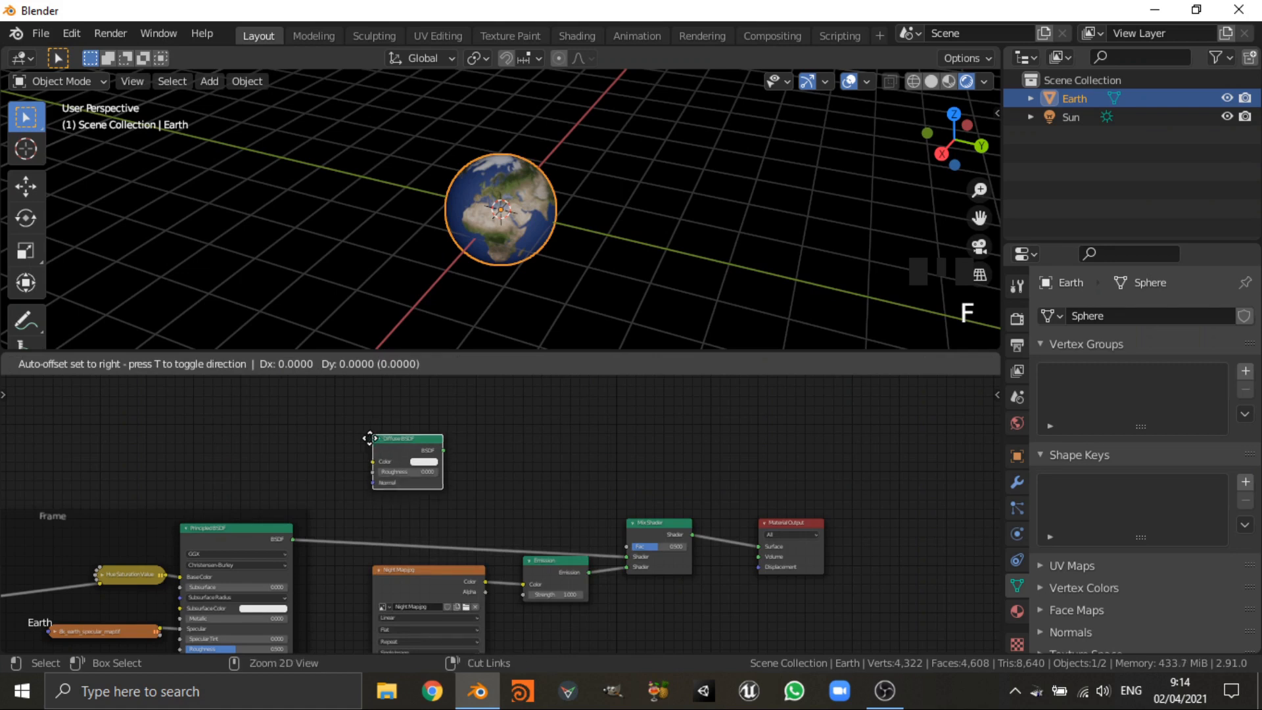
{"action": "left_click", "coordinate": [324, 438]}
- Link the Diffuse BSDF directly to the Material Output's Surface input and inspect the plain light and shadow on the sphere
{"action": "scroll", "coordinate": [605, 506], "scroll_direction": "up", "scroll_amount": 1}
{"action": "scroll", "coordinate": [604, 506], "scroll_direction": "up", "scroll_amount": 2}
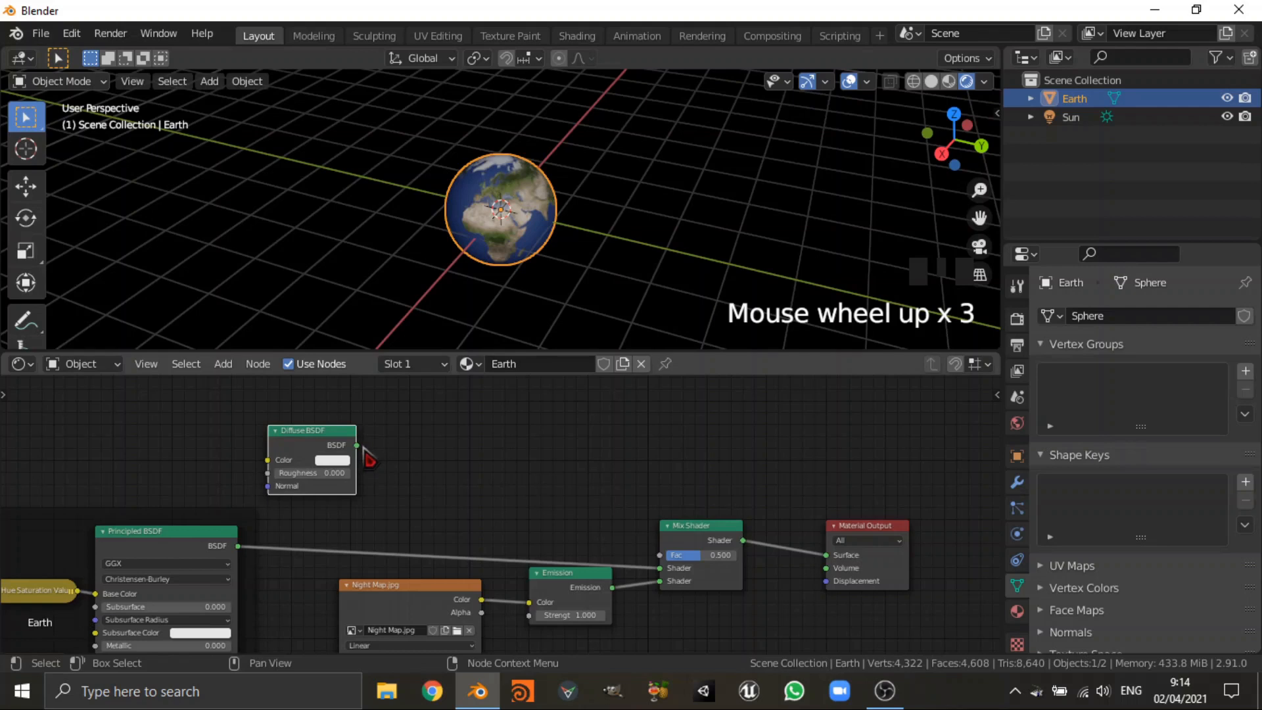
{"action": "left_click_drag", "start_coordinate": [361, 452], "coordinate": [379, 450]}
{"action": "left_click_drag", "start_coordinate": [560, 444], "coordinate": [827, 554]}
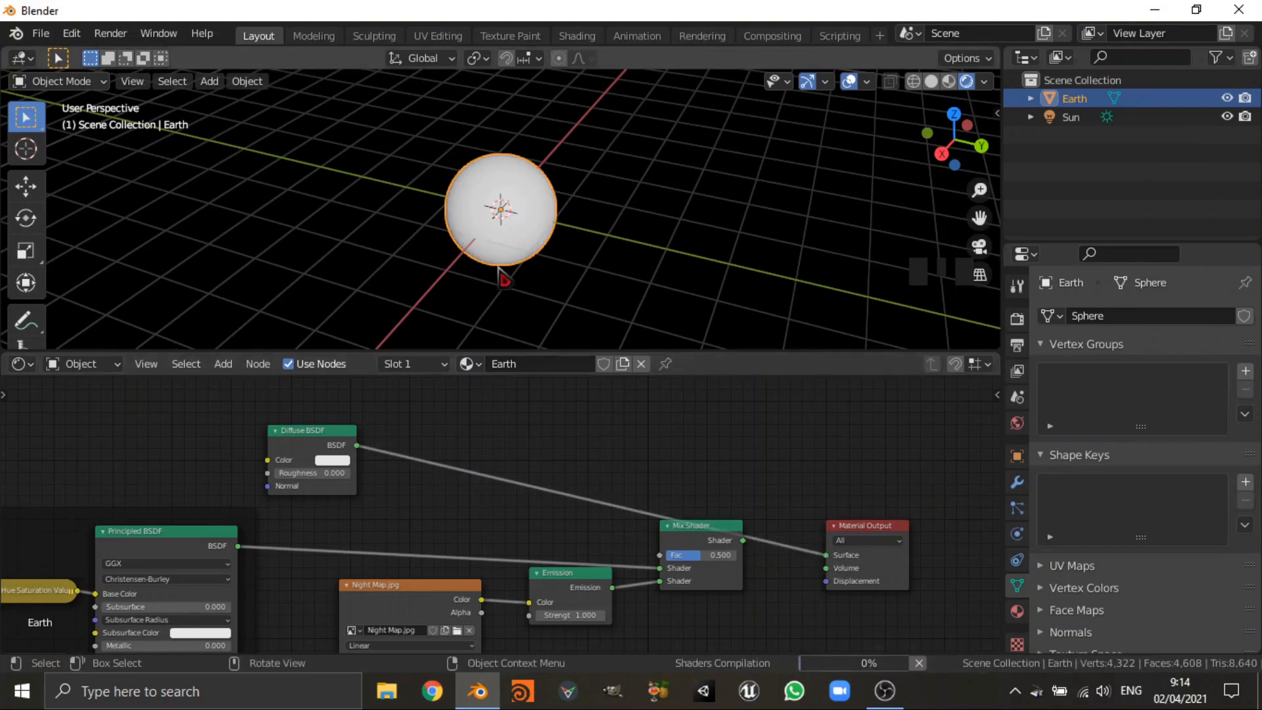
{"action": "middle_click_drag", "start_coordinate": [427, 299], "coordinate": [659, 222]}
{"action": "scroll", "coordinate": [661, 223], "scroll_direction": "up", "scroll_amount": 2}
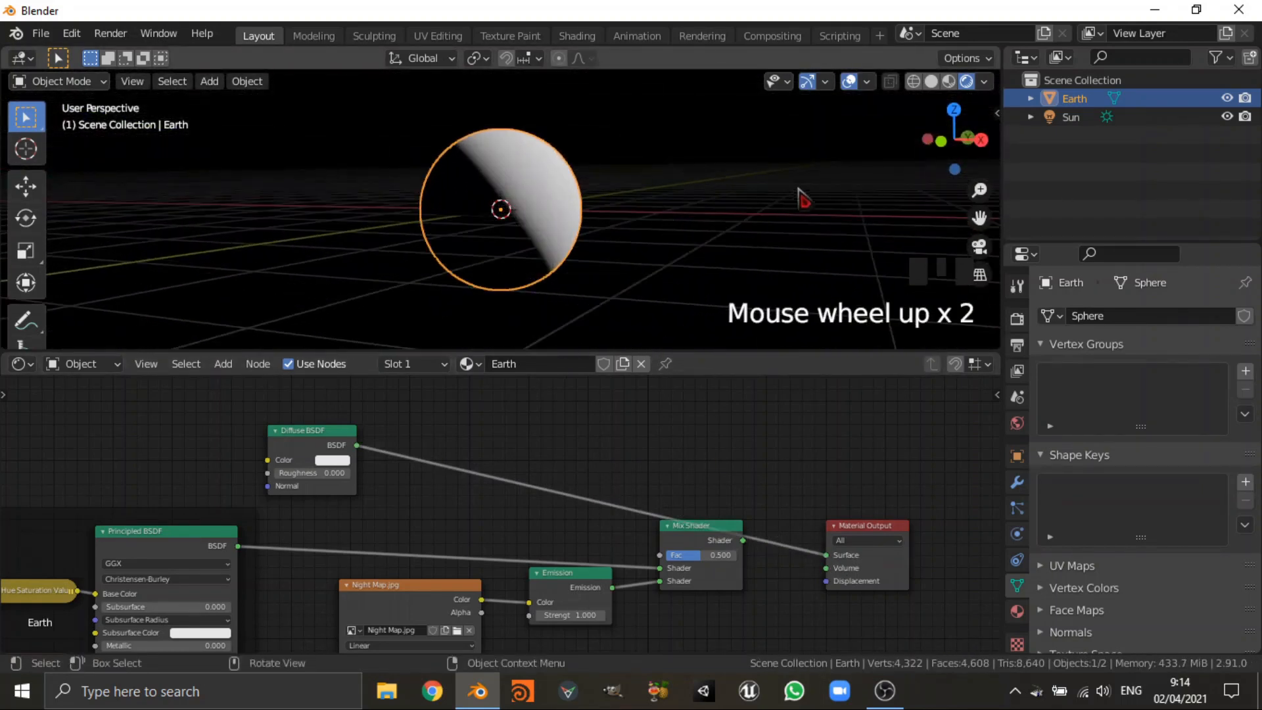
{"action": "middle_click_drag", "start_coordinate": [667, 216], "coordinate": [563, 211]}
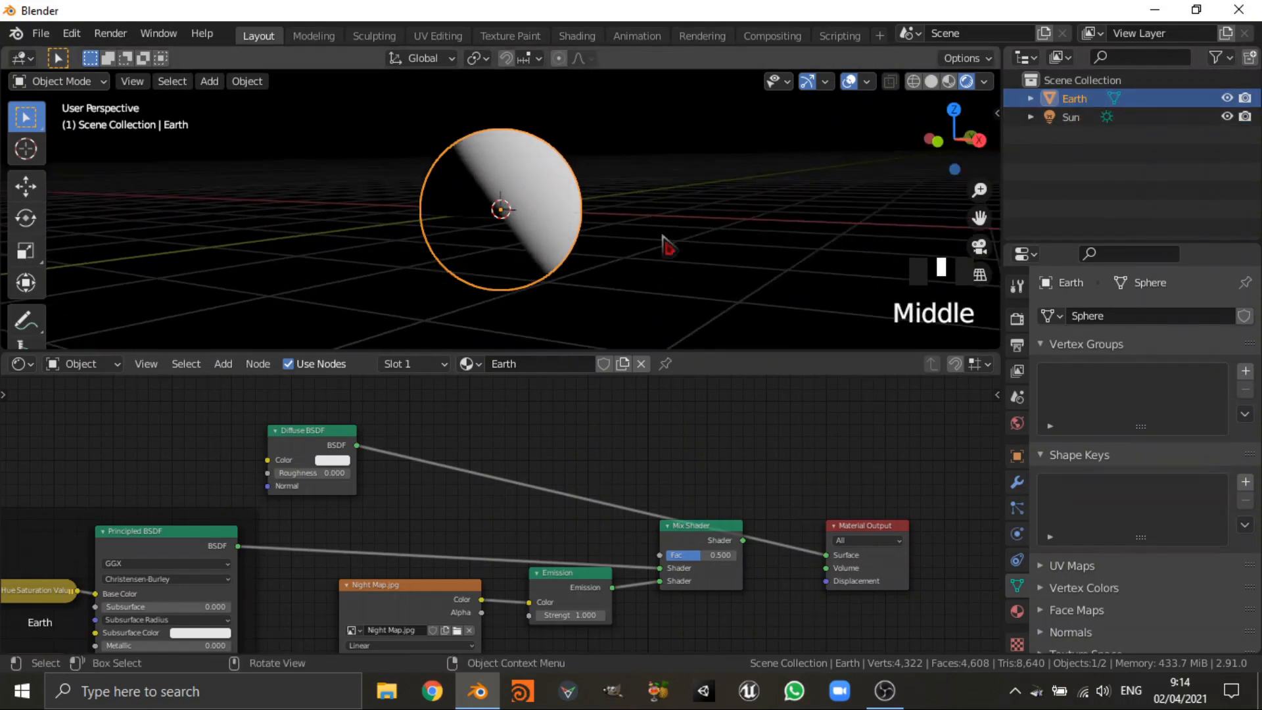
- Try a trackball rotation of the Sun to test how the sphere's shading follows it, and return to the Earth's material
{"action": "left_click", "coordinate": [1070, 116]}
{"action": "key", "text": "r"}
{"action": "key", "text": "r"}
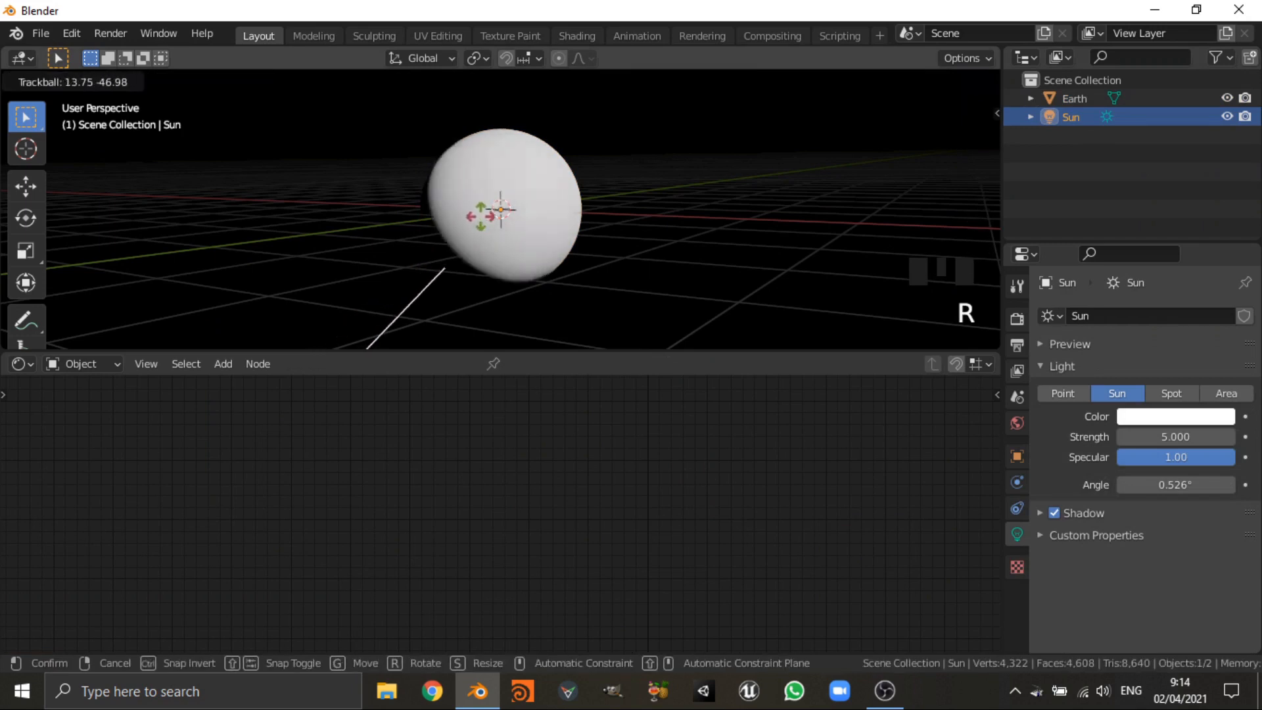
{"action": "left_click", "coordinate": [550, 190]}
{"action": "left_click", "coordinate": [1074, 98]}
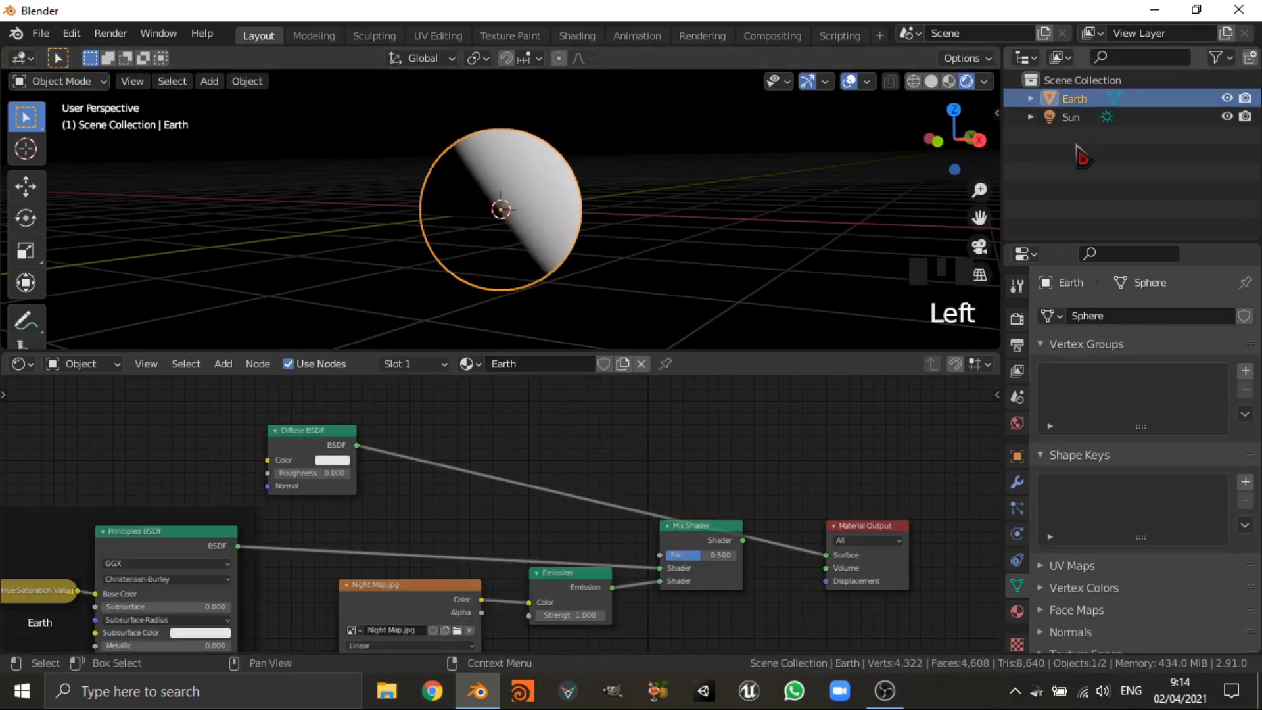
{"action": "left_click", "coordinate": [862, 327]}
- Reconnect the Mix Shader to the Material Output's Surface input and move the Diffuse BSDF farther away from the Mix Shader
{"action": "middle_click", "coordinate": [699, 491]}
{"action": "scroll", "coordinate": [728, 509], "scroll_direction": "up", "scroll_amount": 3}
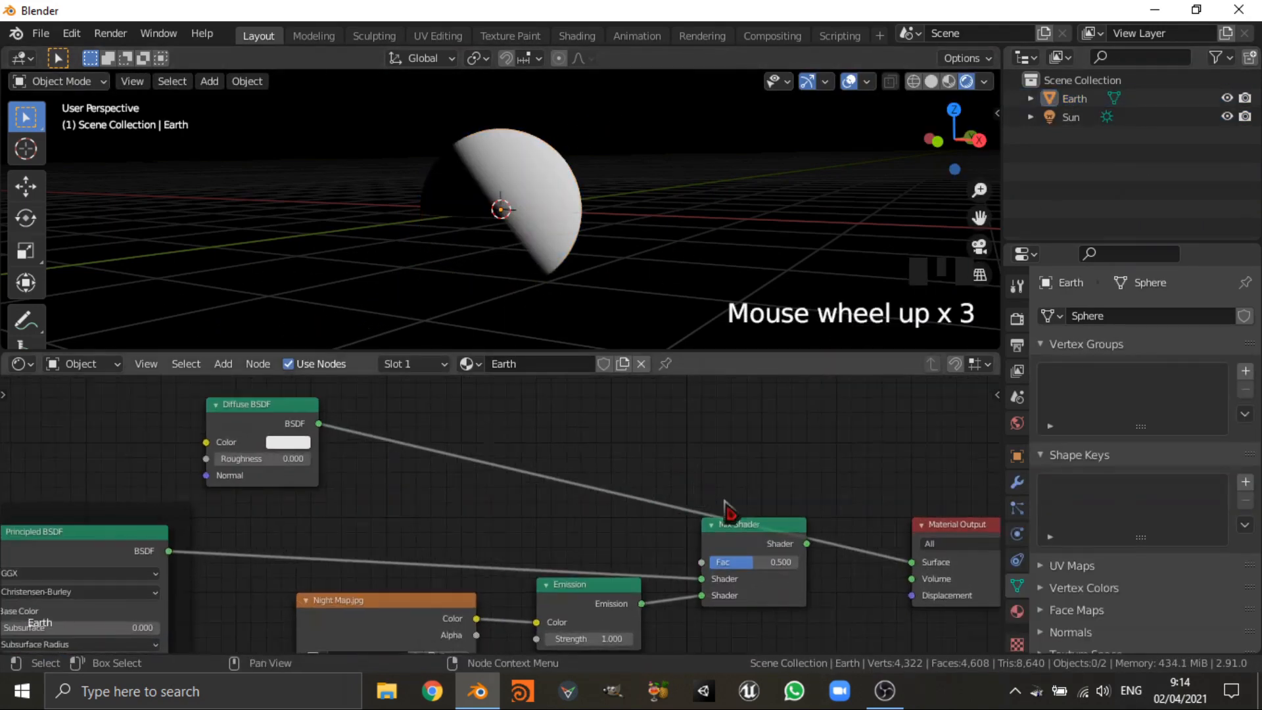
{"action": "middle_click_drag", "start_coordinate": [780, 535], "coordinate": [632, 496]}
{"action": "left_click", "coordinate": [590, 503]}
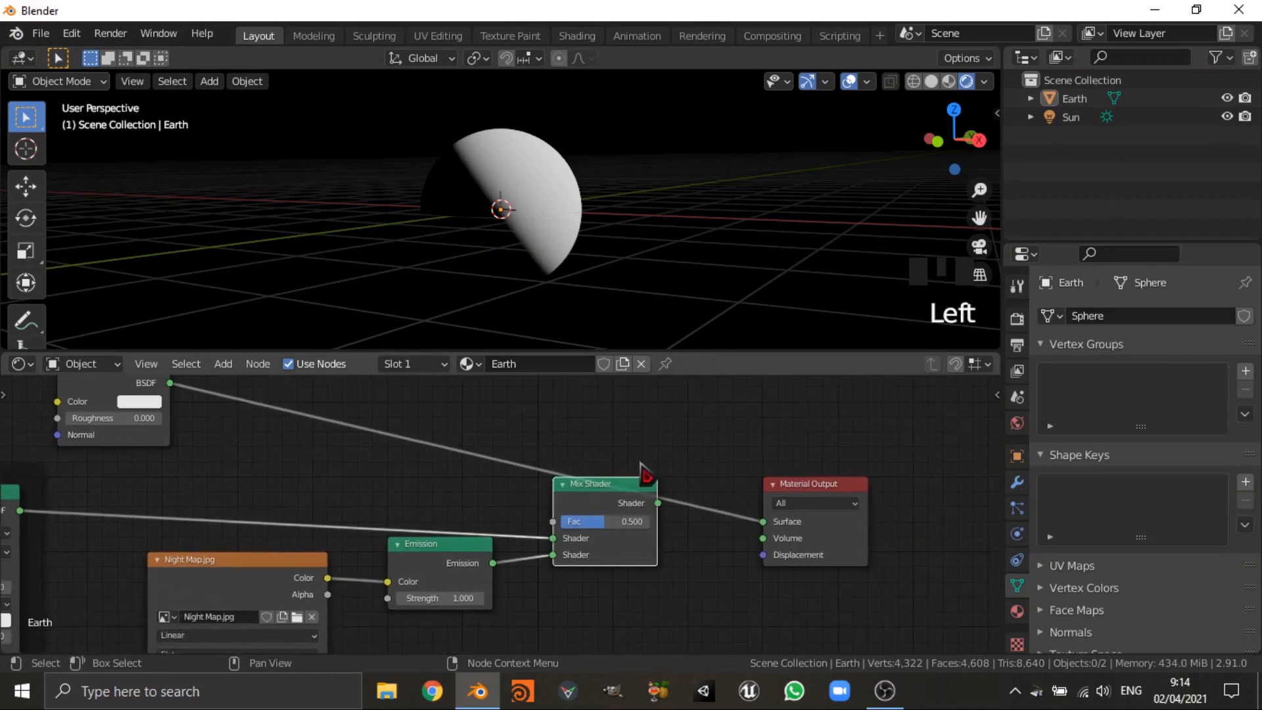
{"action": "scroll", "coordinate": [646, 475], "scroll_direction": "down", "scroll_amount": 5}
{"action": "left_click_drag", "start_coordinate": [610, 508], "coordinate": [679, 520]}
{"action": "middle_click_drag", "start_coordinate": [274, 451], "coordinate": [390, 472]}
{"action": "left_click_drag", "start_coordinate": [391, 472], "coordinate": [329, 471]}
{"action": "middle_click_drag", "start_coordinate": [378, 456], "coordinate": [491, 476]}
{"action": "scroll", "coordinate": [491, 476], "scroll_direction": "up", "scroll_amount": 6}
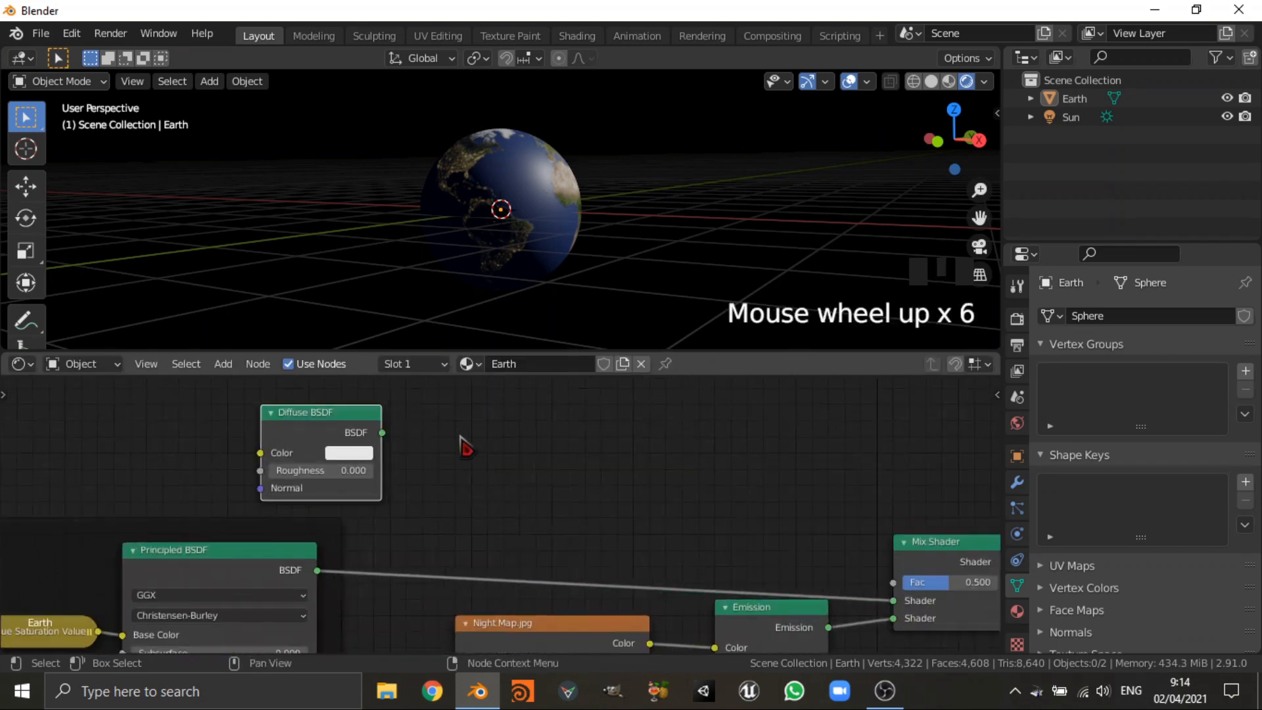
- Add a Shader to RGB node beside the Diffuse BSDF and link the BSDF output to its Shader input
{"action": "middle_click_drag", "start_coordinate": [289, 435], "coordinate": [362, 467]}
{"action": "left_click_drag", "start_coordinate": [207, 403], "coordinate": [527, 566]}
{"action": "left_click", "coordinate": [547, 437]}
{"action": "key", "text": "shift+a"}
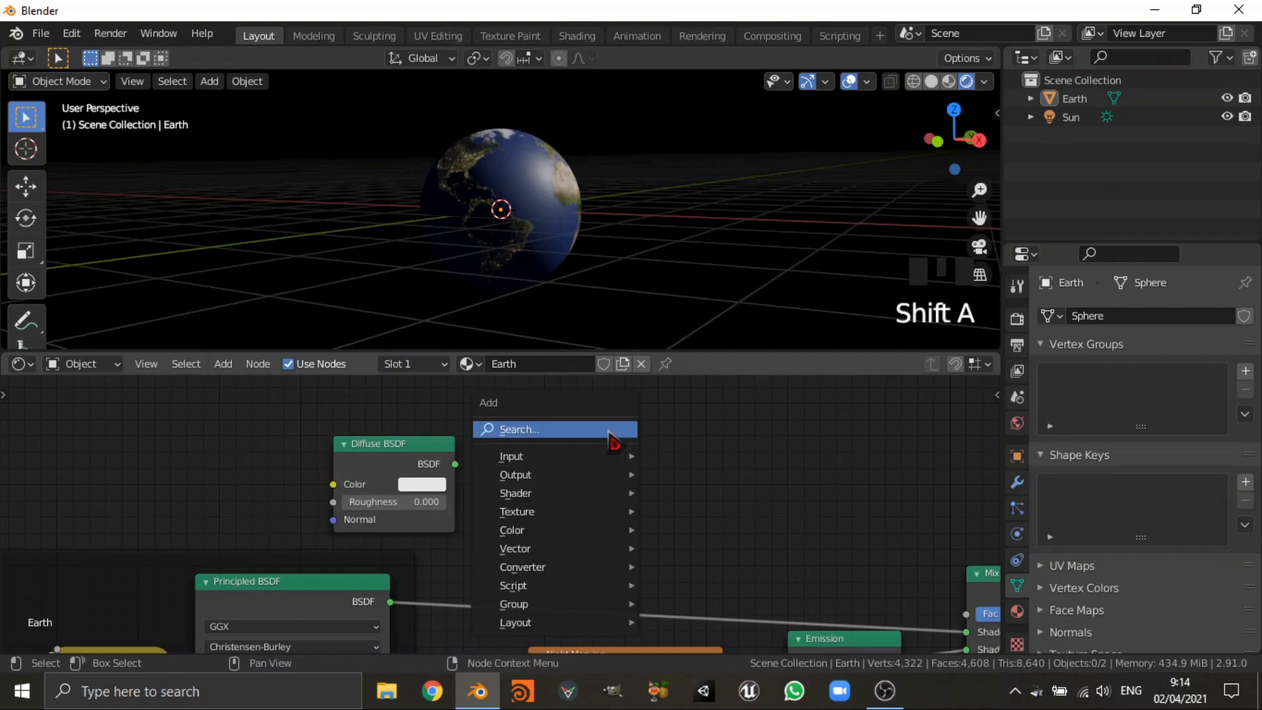
{"action": "left_click", "coordinate": [608, 431]}
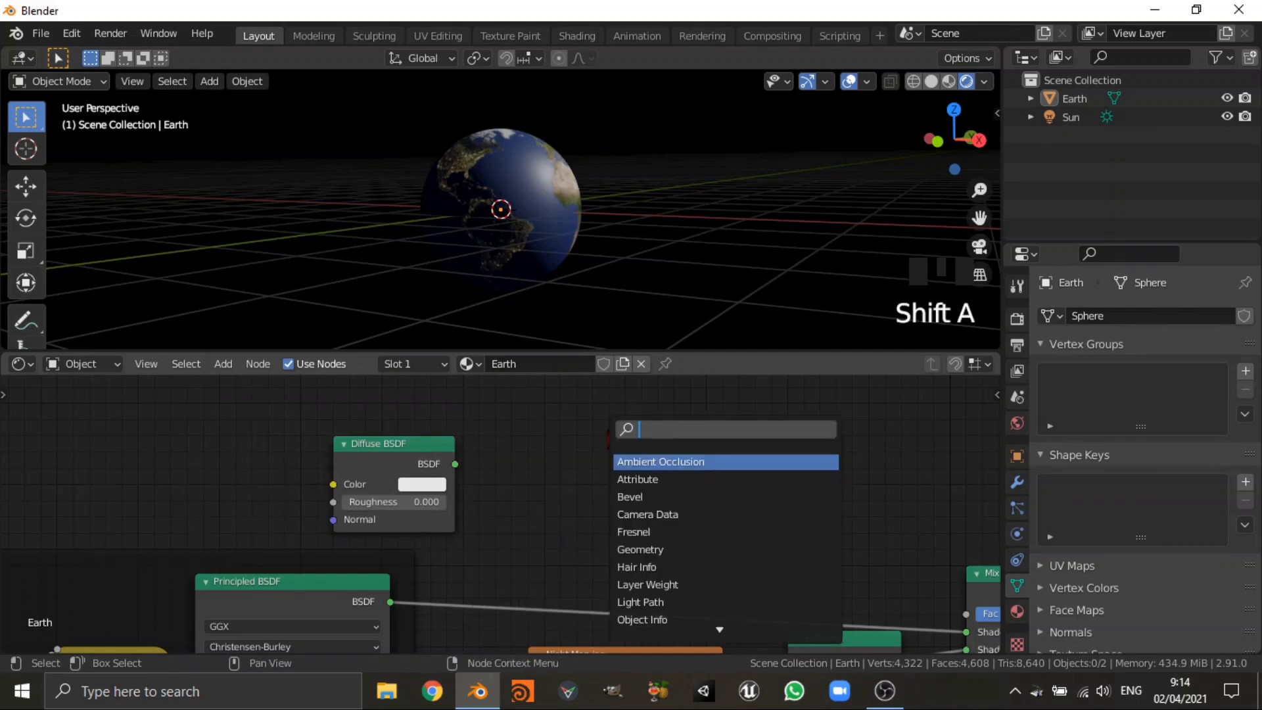
{"action": "type", "text": "sahder to"}
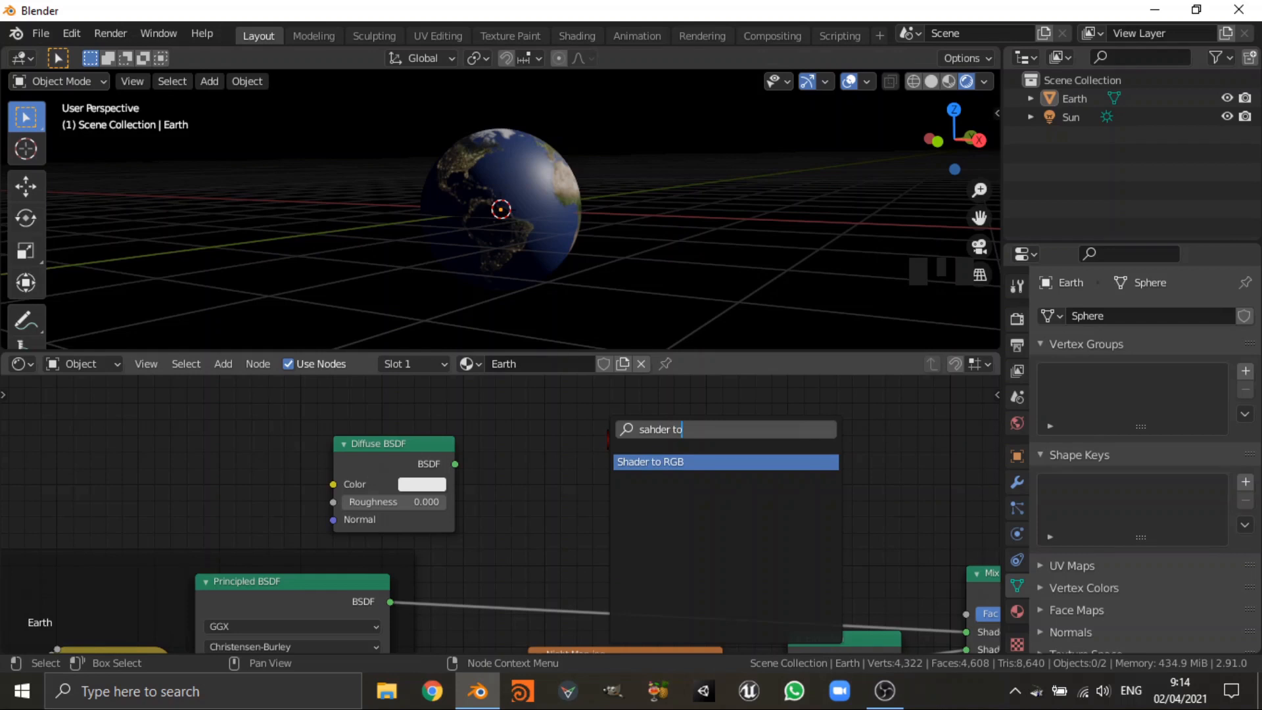
{"action": "key", "text": "Return"}
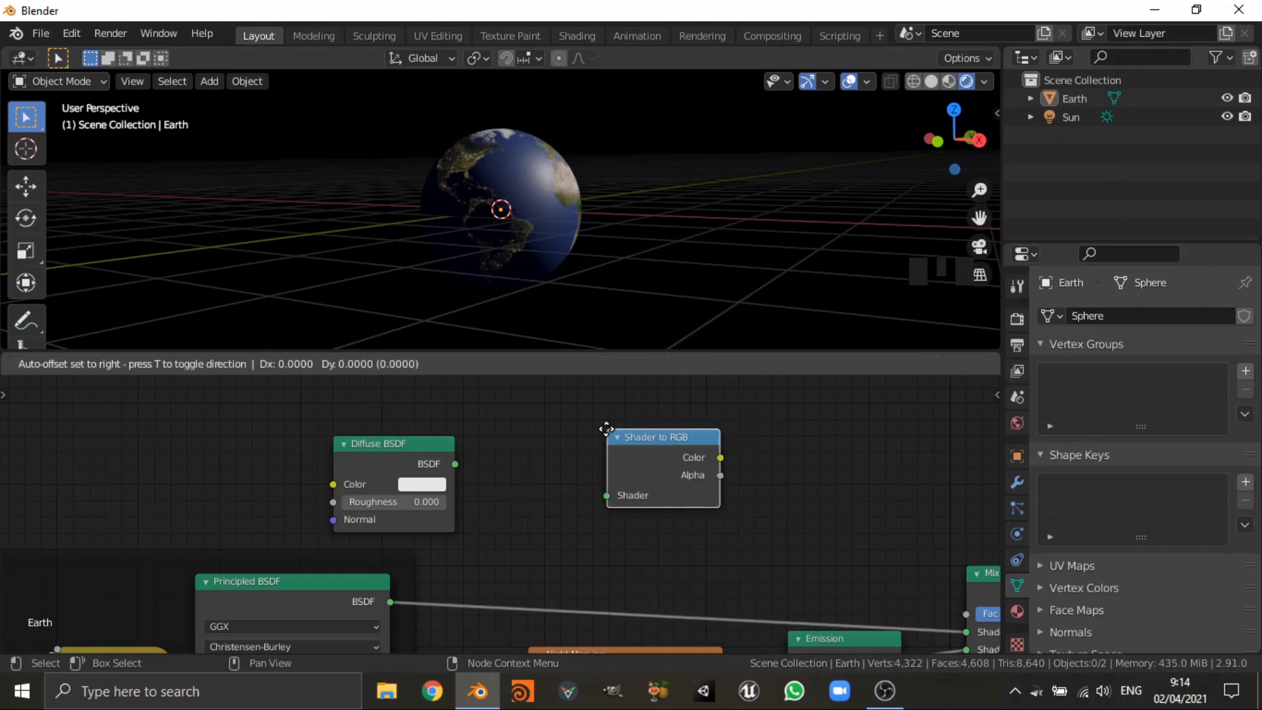
{"action": "left_click", "coordinate": [513, 444]}
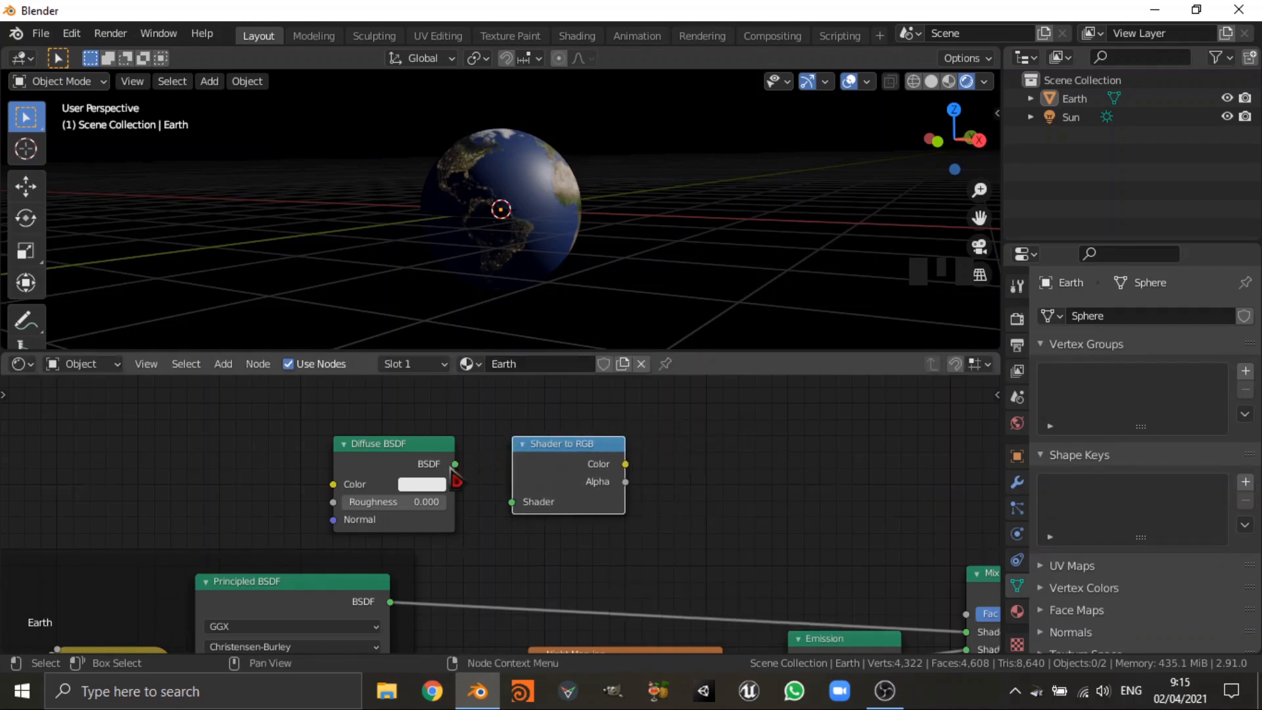
{"action": "left_click_drag", "start_coordinate": [457, 465], "coordinate": [512, 502]}
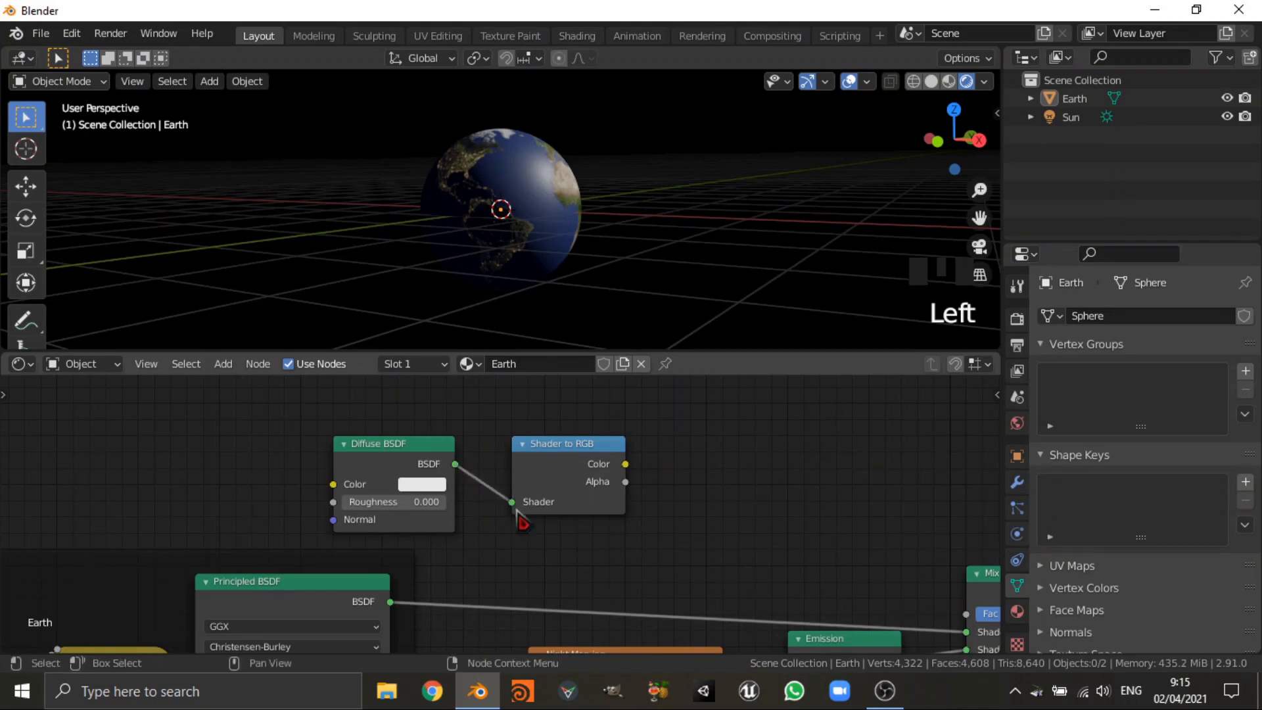
- Add a ColorRamp node between the Shader to RGB node and the Mix Shader
{"action": "scroll", "coordinate": [746, 518], "scroll_direction": "down", "scroll_amount": 5}
{"action": "middle_click_drag", "start_coordinate": [746, 515], "coordinate": [628, 515]}
{"action": "scroll", "coordinate": [665, 436], "scroll_direction": "up", "scroll_amount": 2}
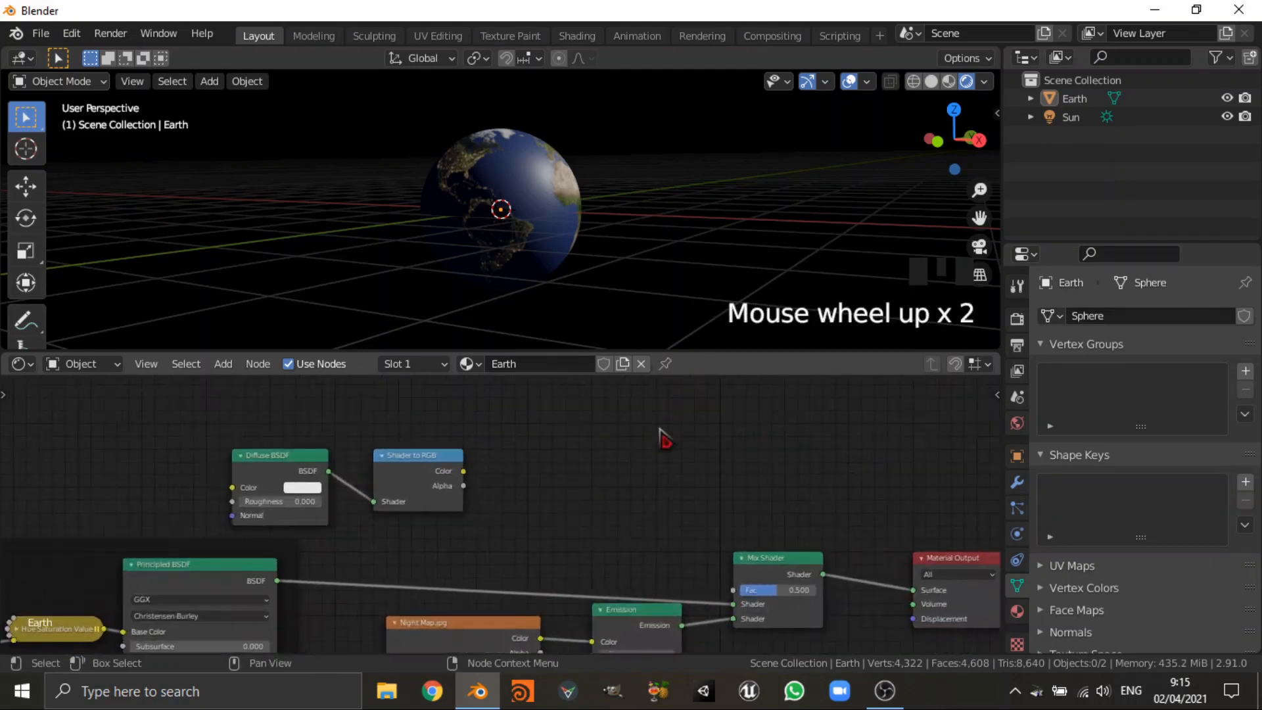
{"action": "key", "text": "shift+a"}
{"action": "left_click", "coordinate": [684, 410]}
{"action": "type", "text": "c"}
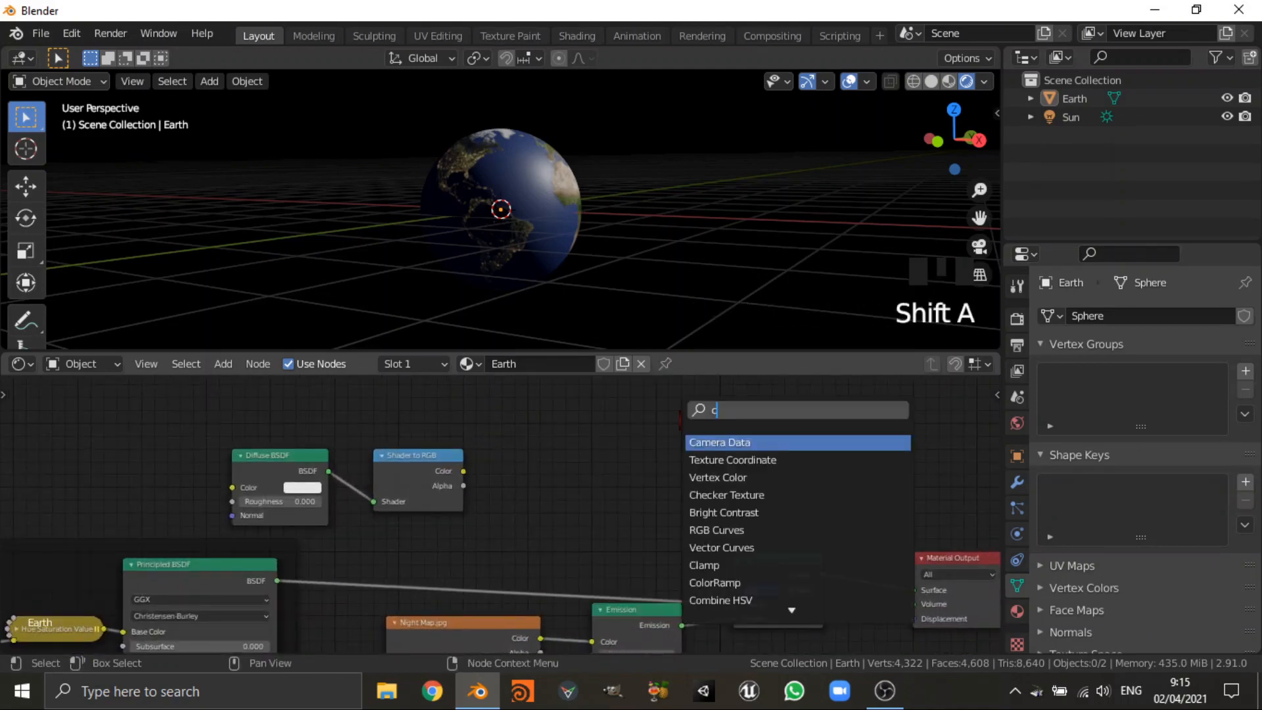
{"action": "type", "text": "olor"}
{"action": "key", "text": "Down"}
{"action": "key", "text": "Return"}
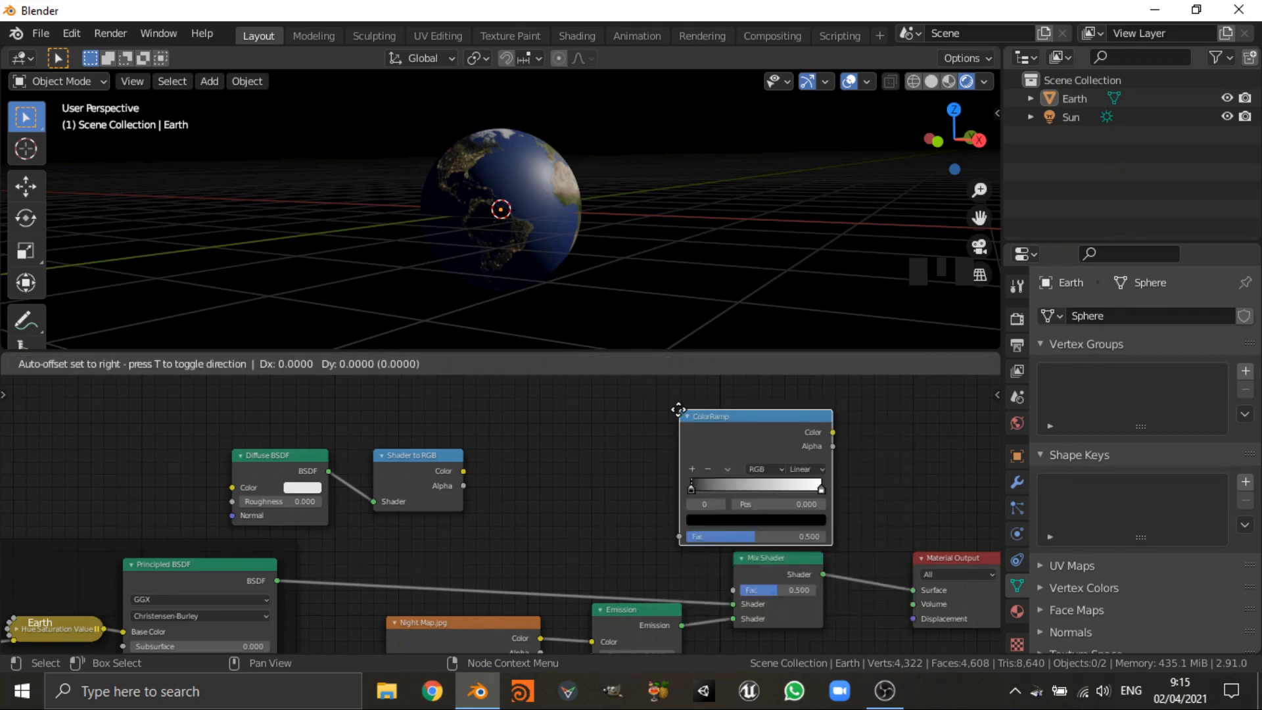
{"action": "left_click", "coordinate": [525, 427]}
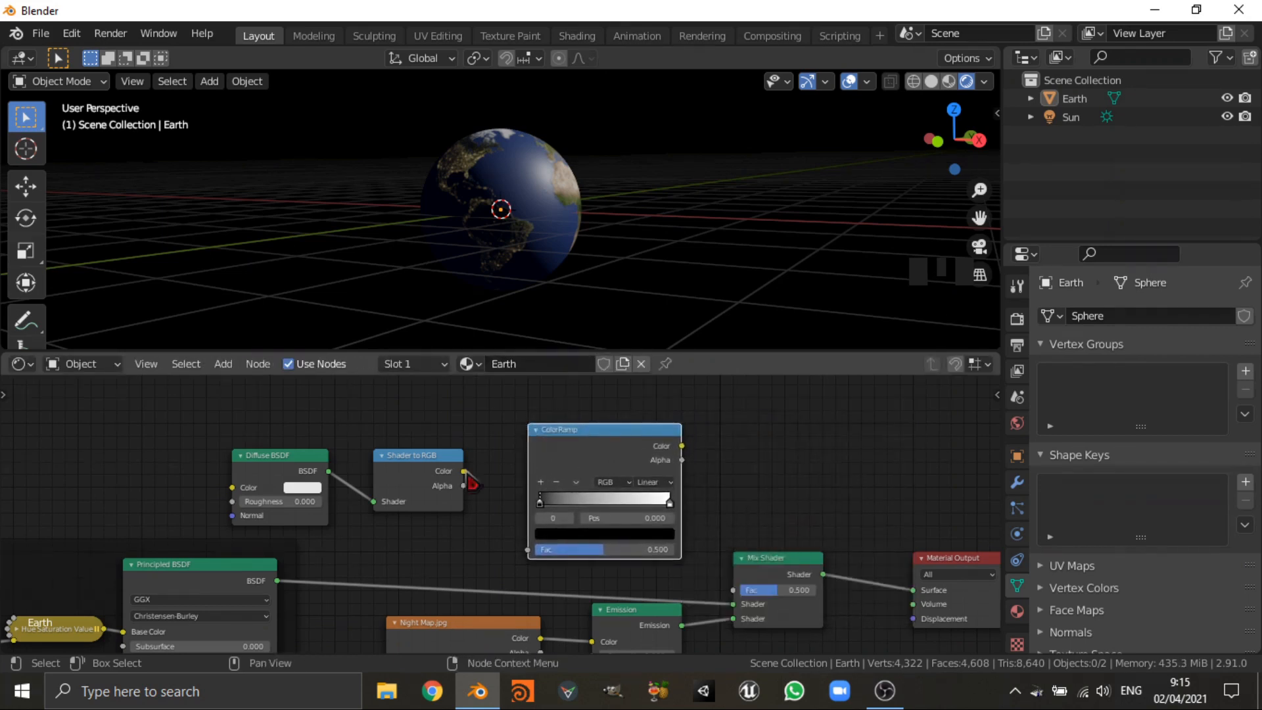
- Link the Shader to RGB Color output to the ColorRamp's Fac, and the ColorRamp's Color output to the Mix Shader's Fac
{"action": "left_click_drag", "start_coordinate": [468, 479], "coordinate": [495, 505]}
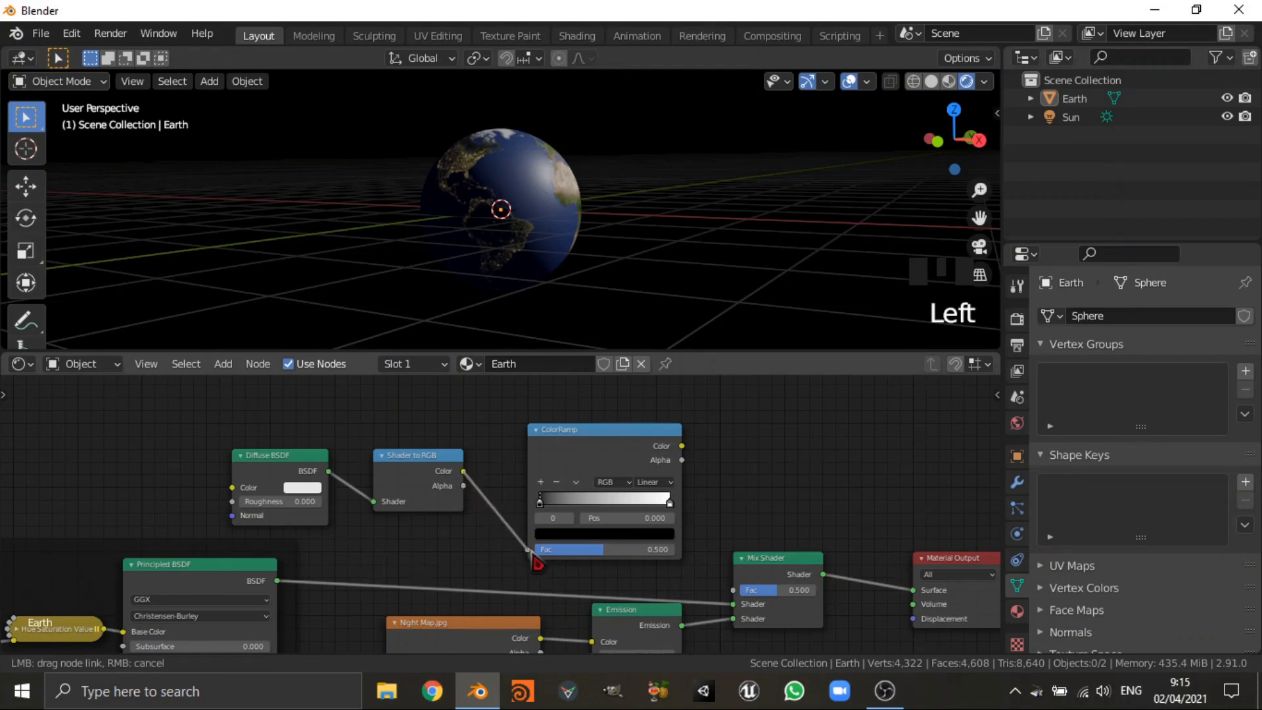
{"action": "left_click_drag", "start_coordinate": [534, 559], "coordinate": [529, 551]}
{"action": "left_click_drag", "start_coordinate": [683, 445], "coordinate": [700, 455]}
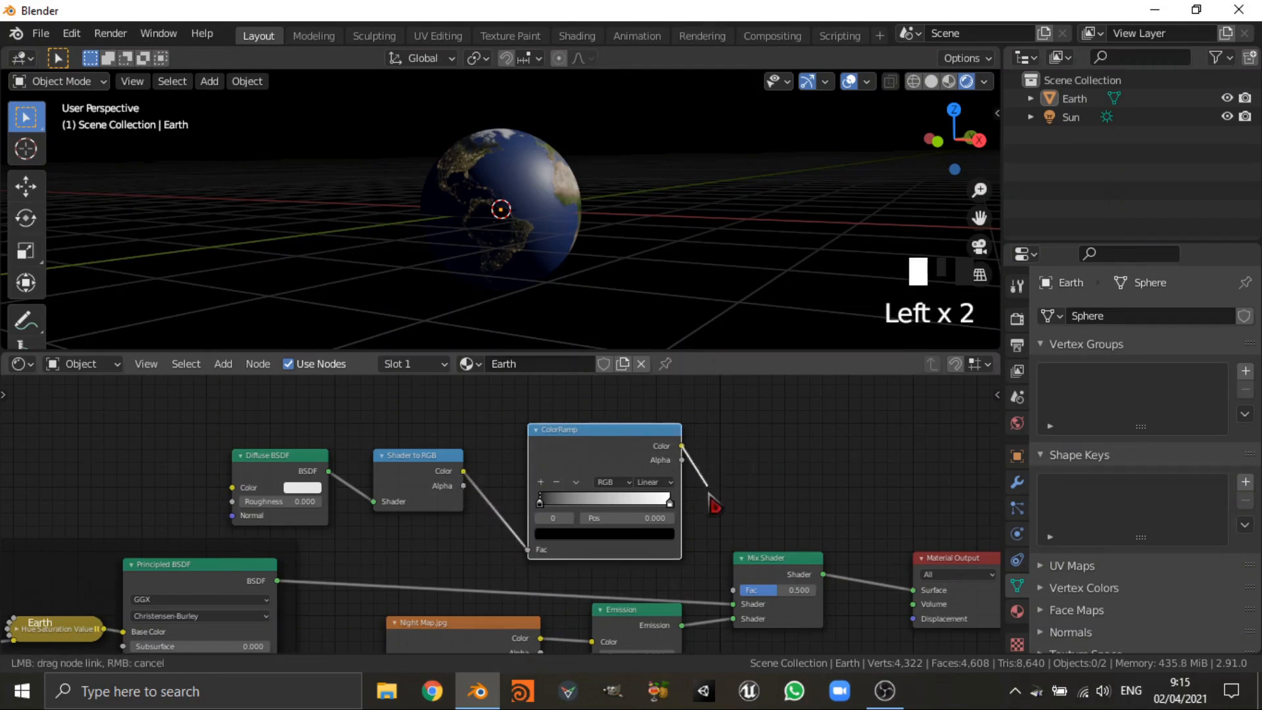
{"action": "left_click_drag", "start_coordinate": [721, 591], "coordinate": [733, 590]}
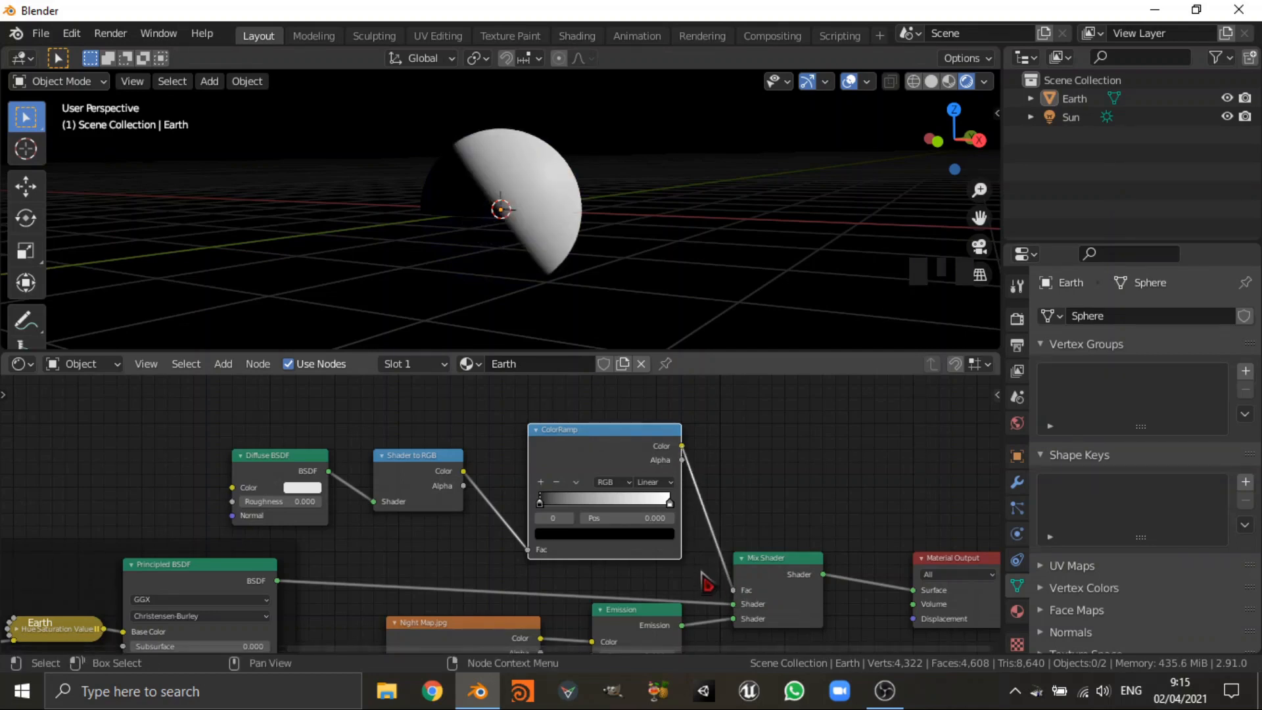
- Hide the viewport overlays to inspect the Earth without grid lines
{"action": "middle_click_drag", "start_coordinate": [657, 209], "coordinate": [625, 245]}
{"action": "scroll", "coordinate": [585, 248], "scroll_direction": "down", "scroll_amount": 1}
{"action": "scroll", "coordinate": [627, 245], "scroll_direction": "up", "scroll_amount": 3}
{"action": "key", "text": "shift+alt+z"}
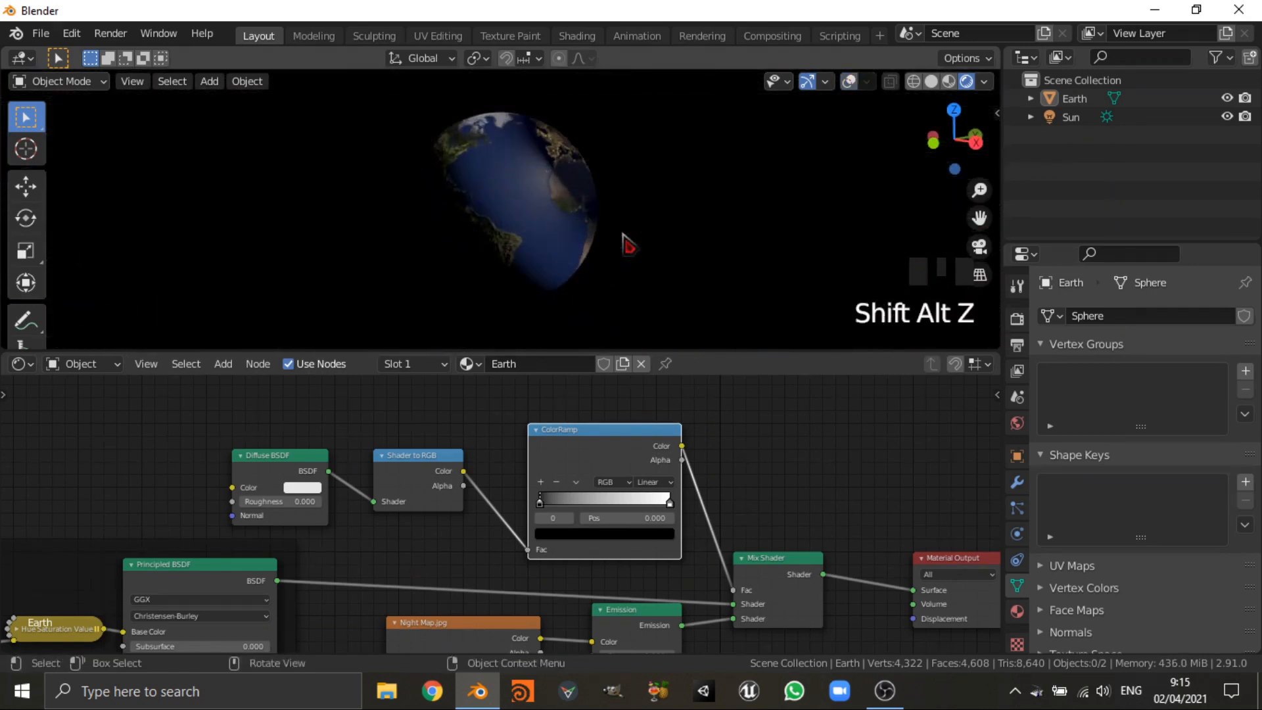
- Reverse the ColorRamp's stops so that white sits at position 0.000 and black at 1.000
{"action": "scroll", "coordinate": [587, 506], "scroll_direction": "up", "scroll_amount": 2}
{"action": "middle_click_drag", "start_coordinate": [543, 508], "coordinate": [513, 503]}
{"action": "left_click_drag", "start_coordinate": [513, 494], "coordinate": [461, 478]}
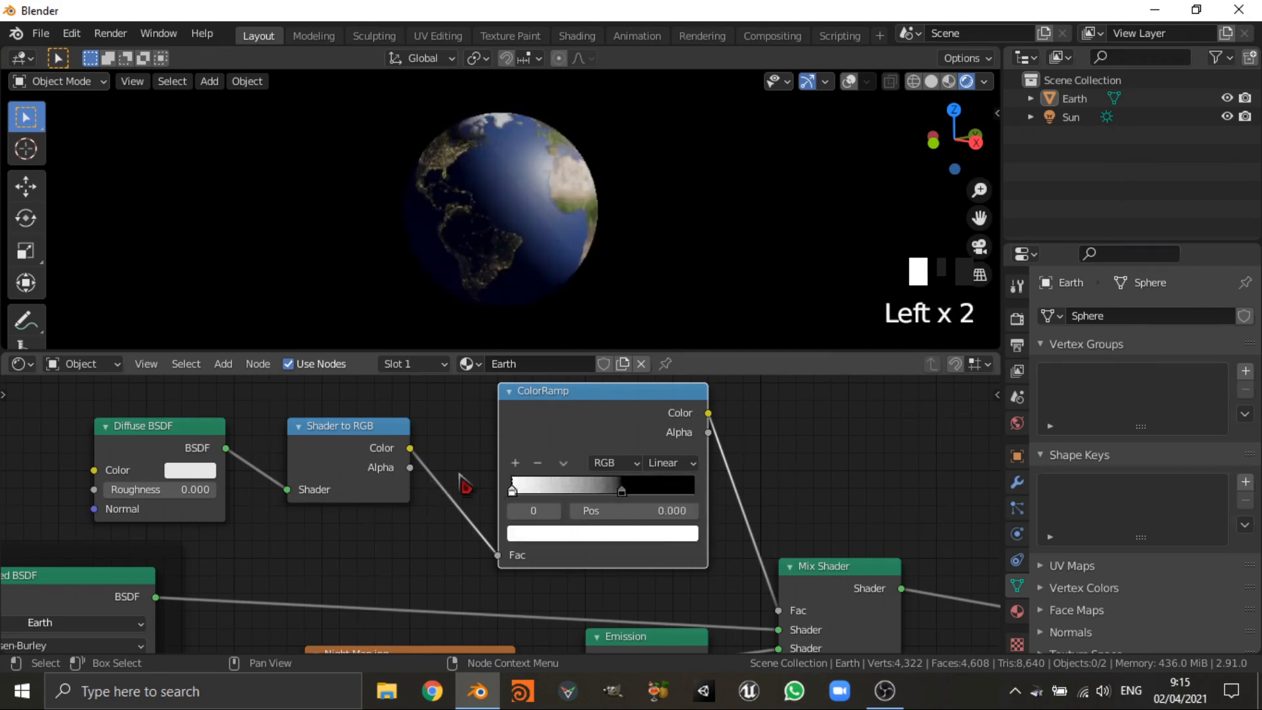
{"action": "left_click_drag", "start_coordinate": [629, 500], "coordinate": [708, 500]}
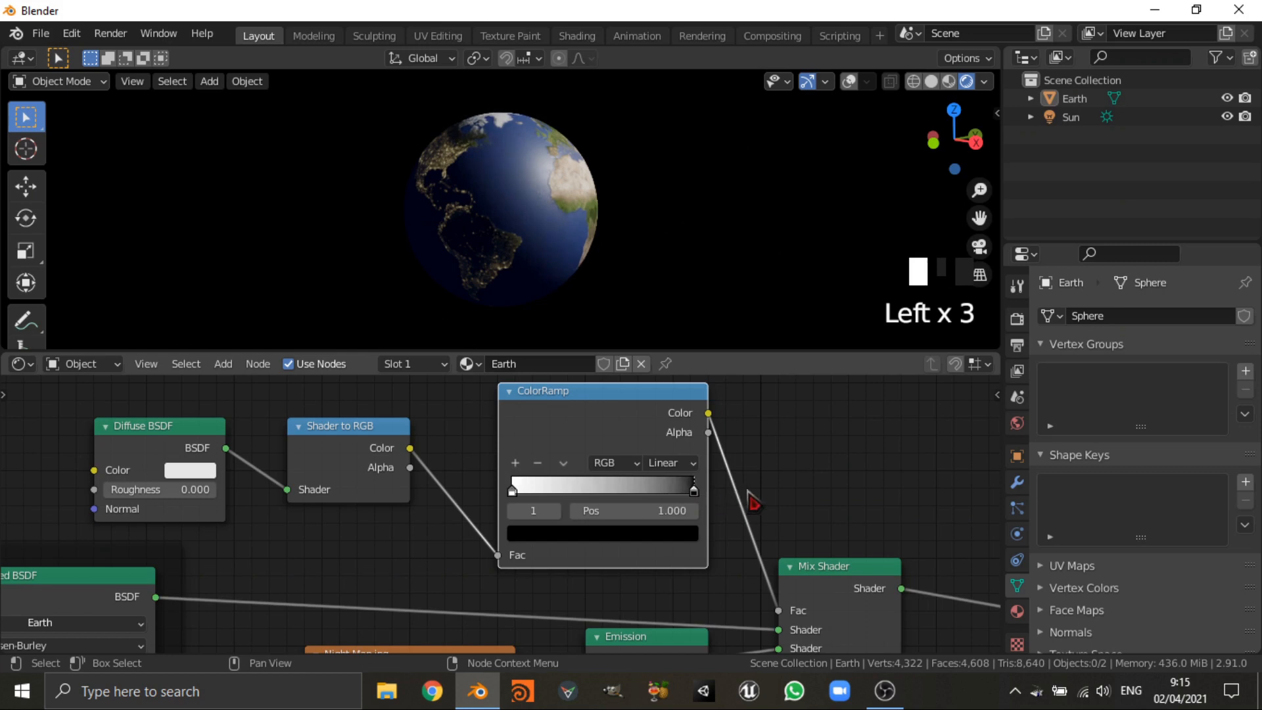
- Inspect the night side of the Earth up close and set the Emission node's strength to 0.5
{"action": "scroll", "coordinate": [606, 225], "scroll_direction": "down", "scroll_amount": 4}
{"action": "middle_click_drag", "start_coordinate": [606, 225], "coordinate": [536, 254]}
{"action": "scroll", "coordinate": [831, 243], "scroll_direction": "up", "scroll_amount": 7}
{"action": "scroll", "coordinate": [562, 289], "scroll_direction": "down", "scroll_amount": 2}
{"action": "scroll", "coordinate": [489, 219], "scroll_direction": "up", "scroll_amount": 5}
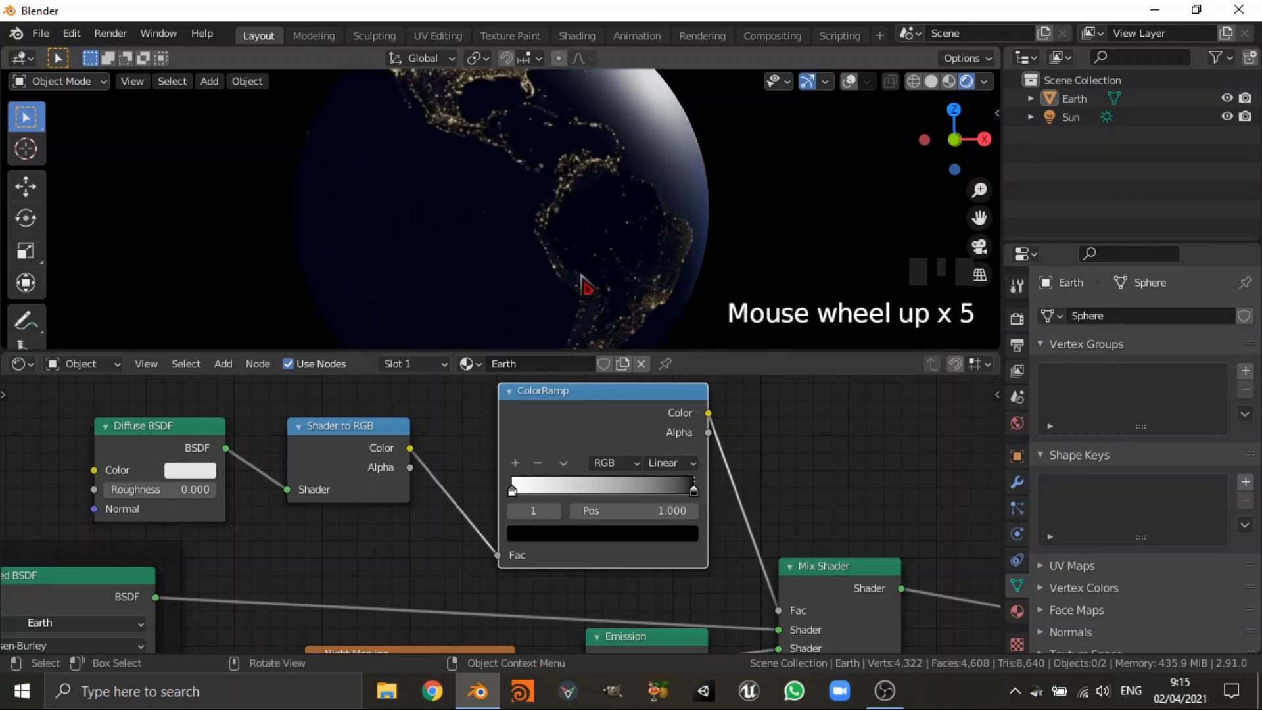
{"action": "scroll", "coordinate": [789, 577], "scroll_direction": "down", "scroll_amount": 4}
{"action": "middle_click_drag", "start_coordinate": [842, 577], "coordinate": [819, 442]}
{"action": "scroll", "coordinate": [792, 487], "scroll_direction": "up", "scroll_amount": 3}
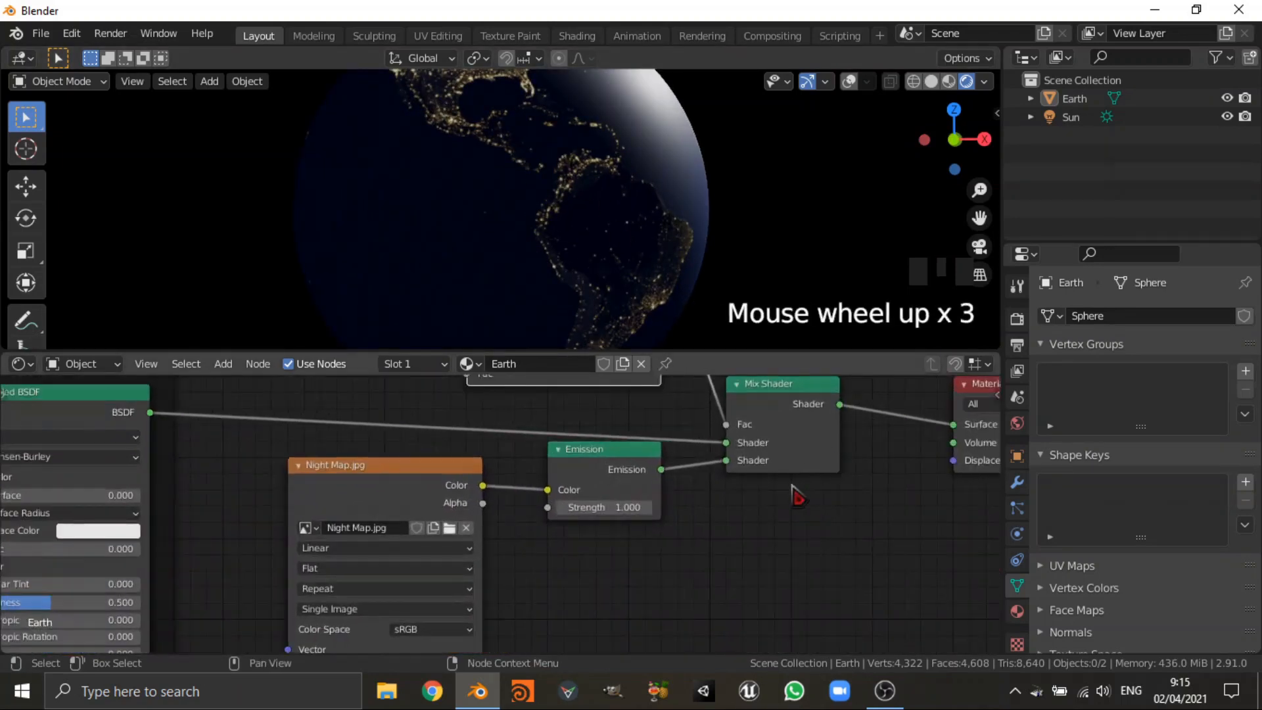
{"action": "left_click", "coordinate": [603, 511]}
{"action": "type", "text": "0."}
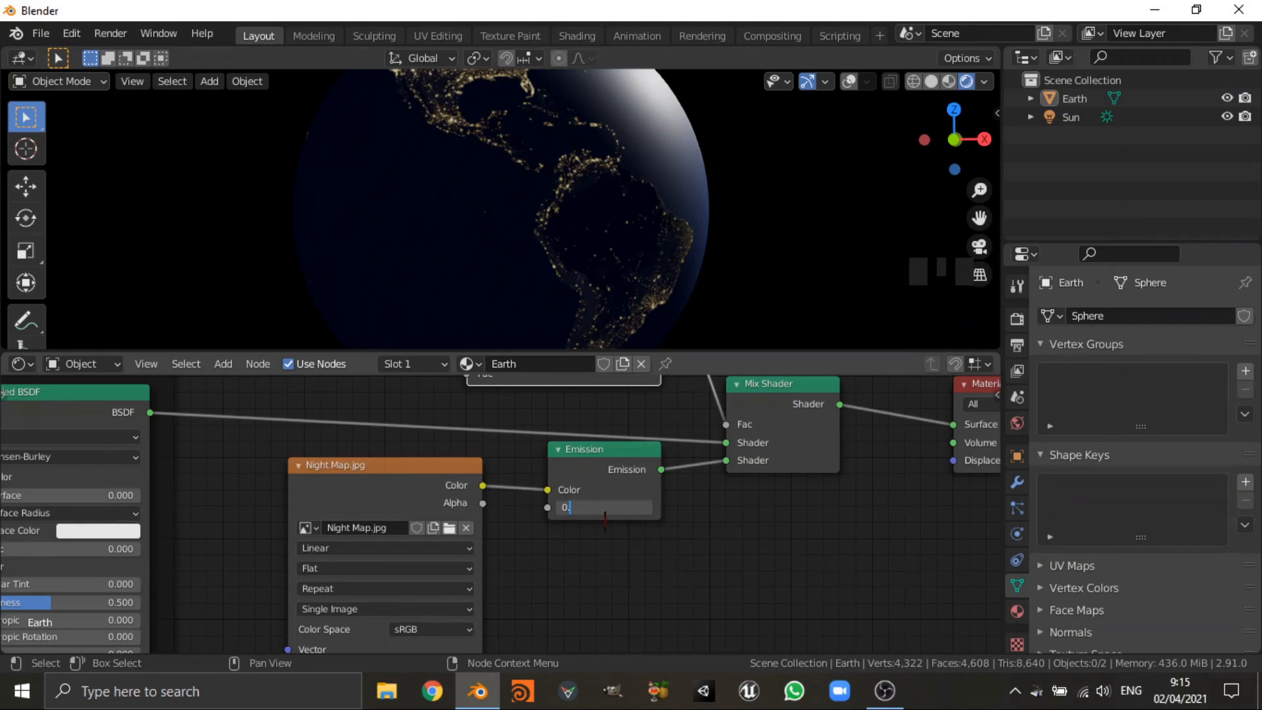
{"action": "type", "text": "5"}
{"action": "key", "text": "Return"}
- Check the Earth's dark side from another angle and set the Emission node's strength to 0.2
{"action": "scroll", "coordinate": [530, 284], "scroll_direction": "down", "scroll_amount": 3}
{"action": "middle_click_drag", "start_coordinate": [530, 284], "coordinate": [760, 299]}
{"action": "scroll", "coordinate": [761, 299], "scroll_direction": "up", "scroll_amount": 2}
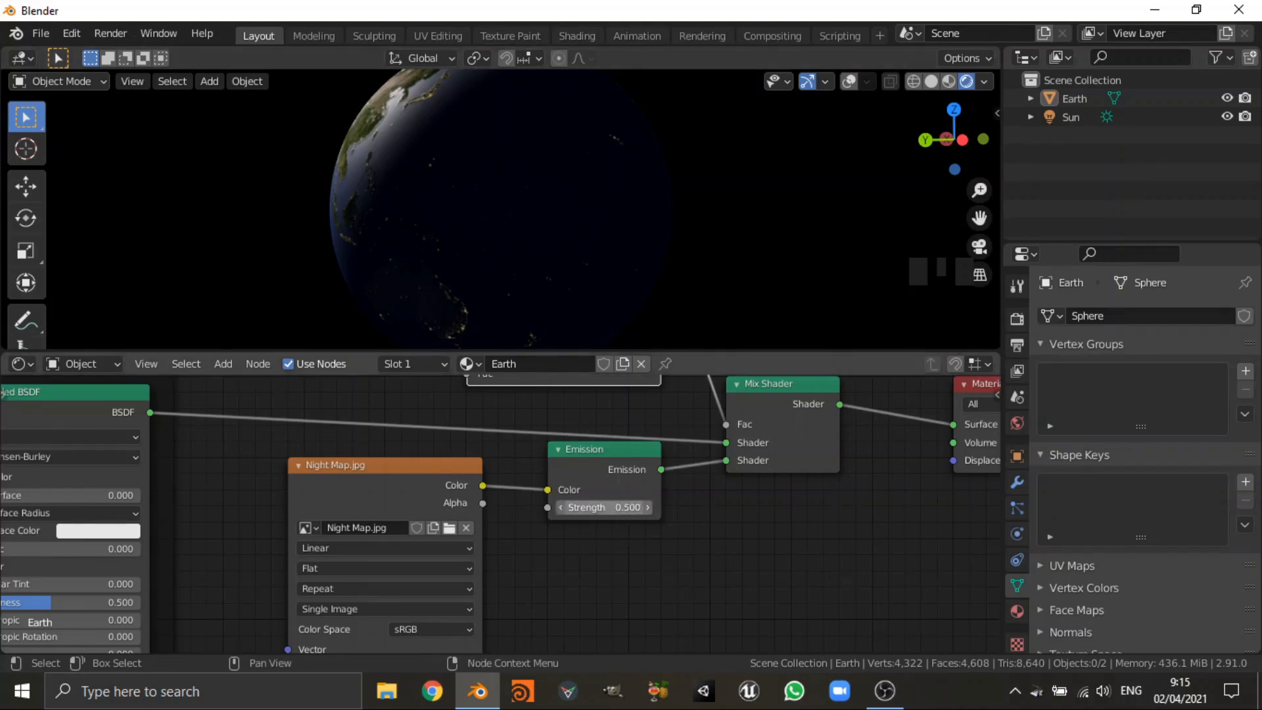
{"action": "left_click", "coordinate": [634, 507]}
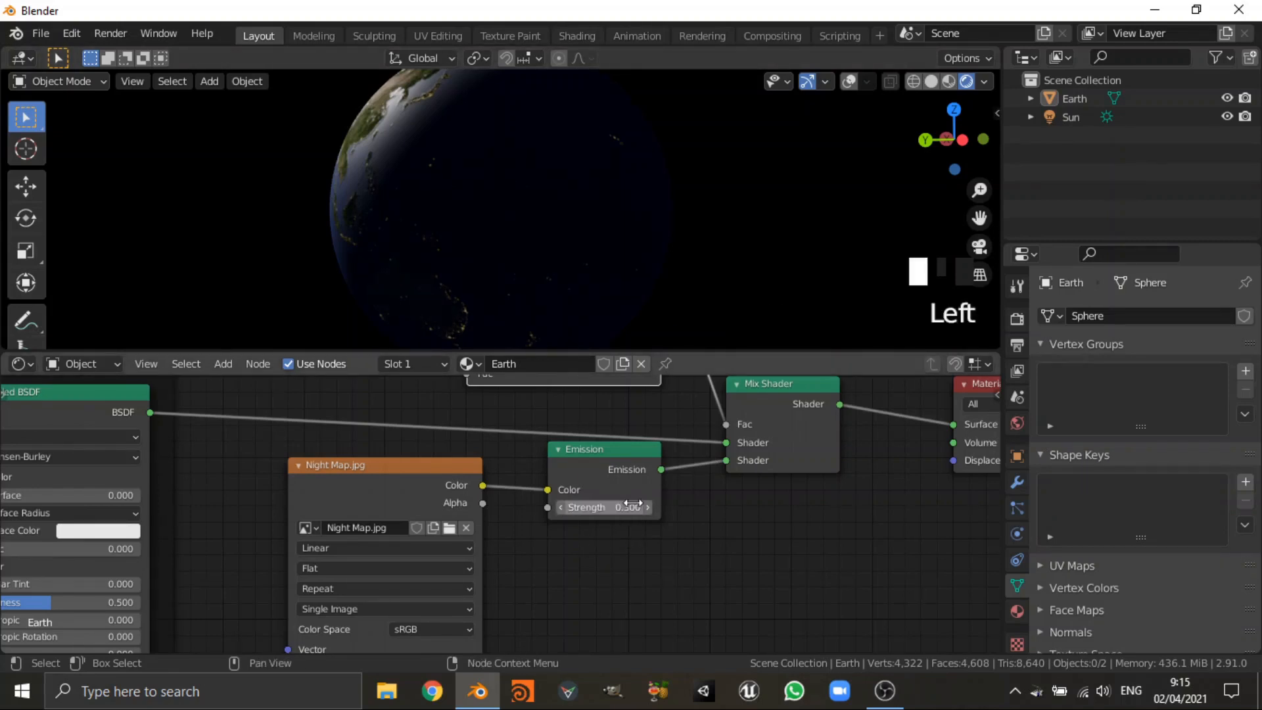
{"action": "left_click", "coordinate": [633, 503]}
{"action": "type", "text": "0.3"}
- Try a trackball rotation of the Sun to test how the night lights react to the light direction
{"action": "middle_click_drag", "start_coordinate": [662, 341], "coordinate": [619, 229]}
{"action": "scroll", "coordinate": [526, 249], "scroll_direction": "up", "scroll_amount": 3}
{"action": "left_click", "coordinate": [1070, 117]}
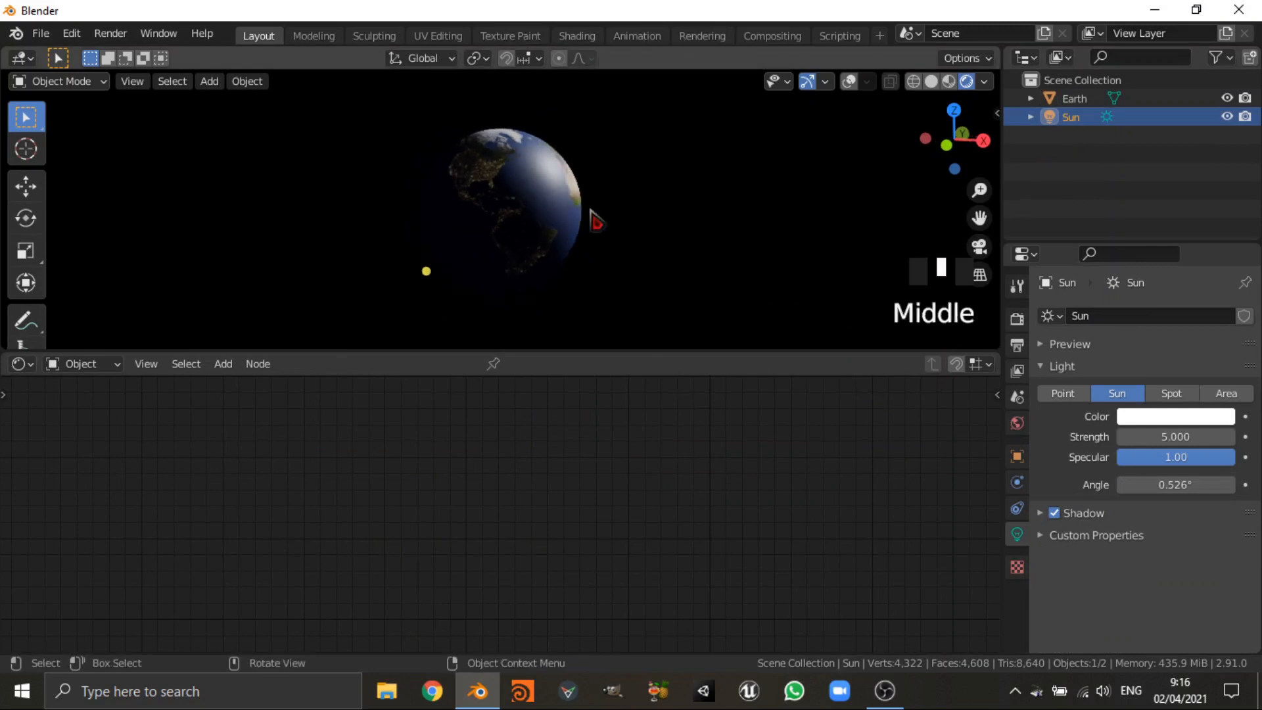
{"action": "key", "text": "r"}
{"action": "key", "text": "r"}
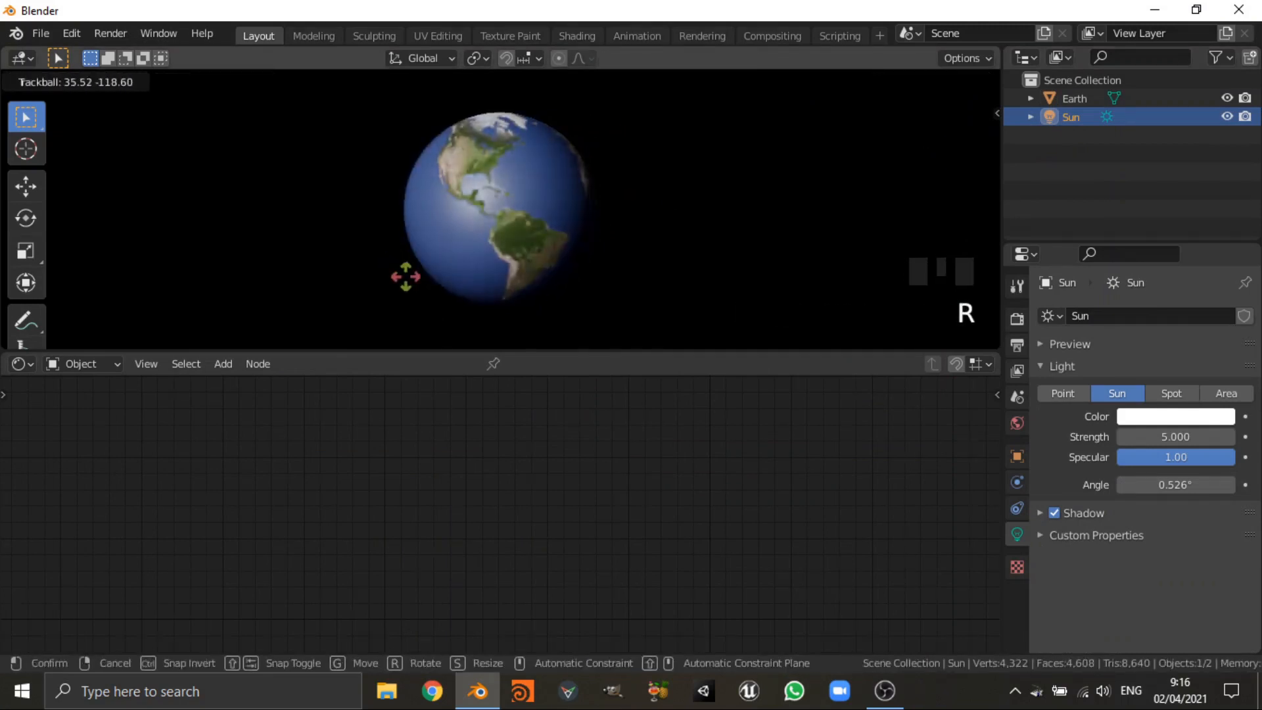
{"action": "left_click", "coordinate": [530, 231]}
{"action": "middle_click_drag", "start_coordinate": [530, 231], "coordinate": [572, 219]}
{"action": "scroll", "coordinate": [552, 227], "scroll_direction": "up", "scroll_amount": 4}
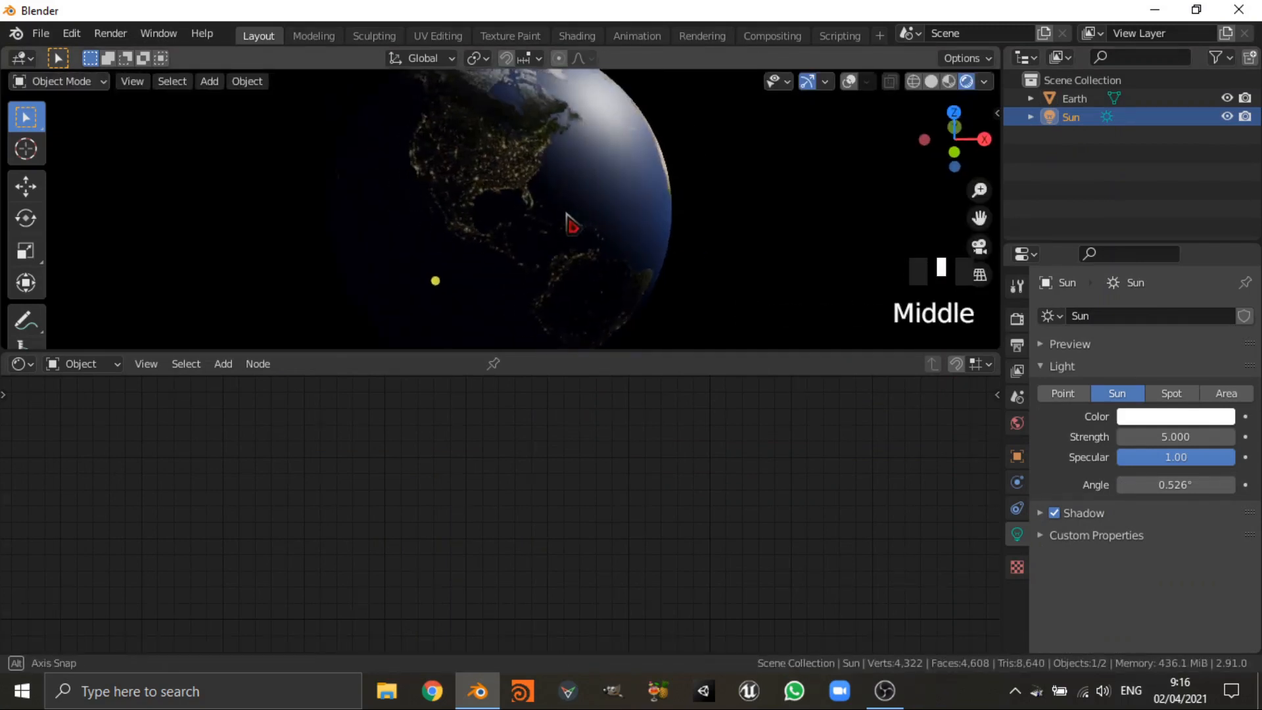
{"action": "scroll", "coordinate": [572, 220], "scroll_direction": "down", "scroll_amount": 3}
- Try another trackball rotation of the Sun in an enlarged 3D viewport, and return to the Earth's material nodes
{"action": "left_click_drag", "start_coordinate": [577, 350], "coordinate": [581, 583]}
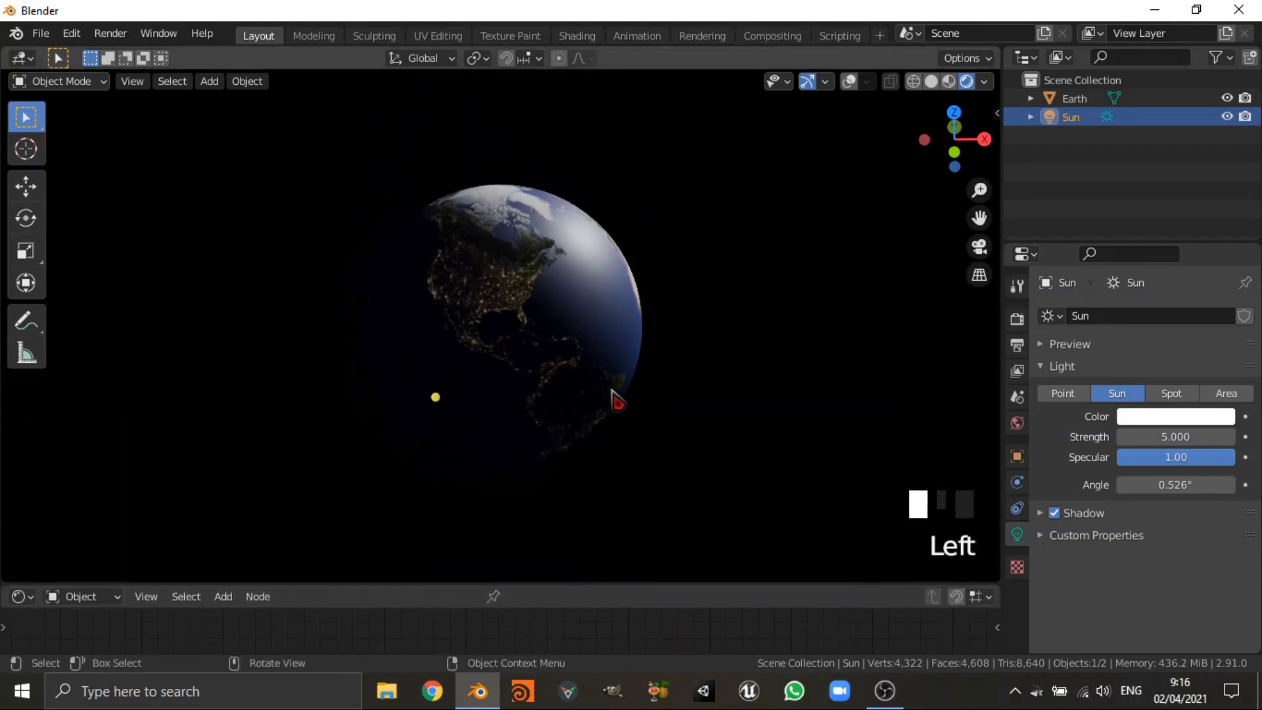
{"action": "scroll", "coordinate": [619, 341], "scroll_direction": "up", "scroll_amount": 2}
{"action": "key", "text": "r"}
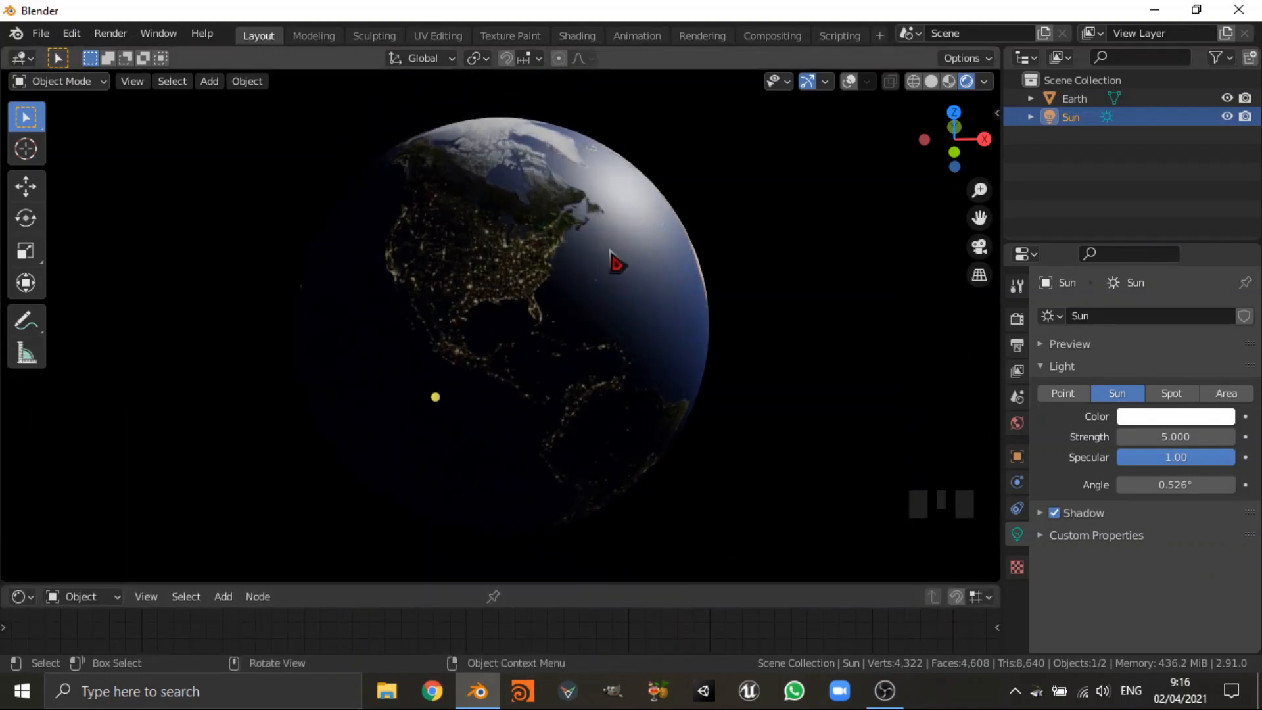
{"action": "key", "text": "r"}
{"action": "key", "text": "r"}
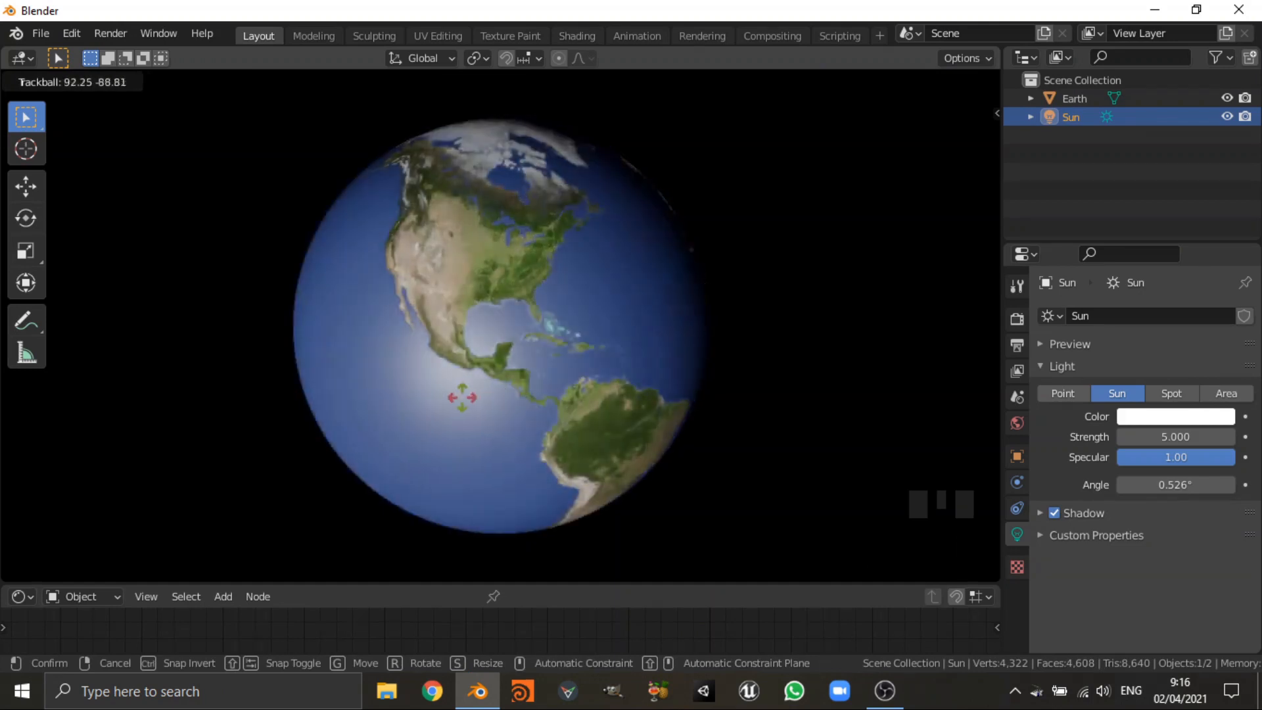
{"action": "left_click", "coordinate": [587, 219]}
{"action": "left_click_drag", "start_coordinate": [580, 582], "coordinate": [624, 312]}
{"action": "left_click", "coordinate": [578, 263]}
{"action": "scroll", "coordinate": [634, 402], "scroll_direction": "down", "scroll_amount": 1}
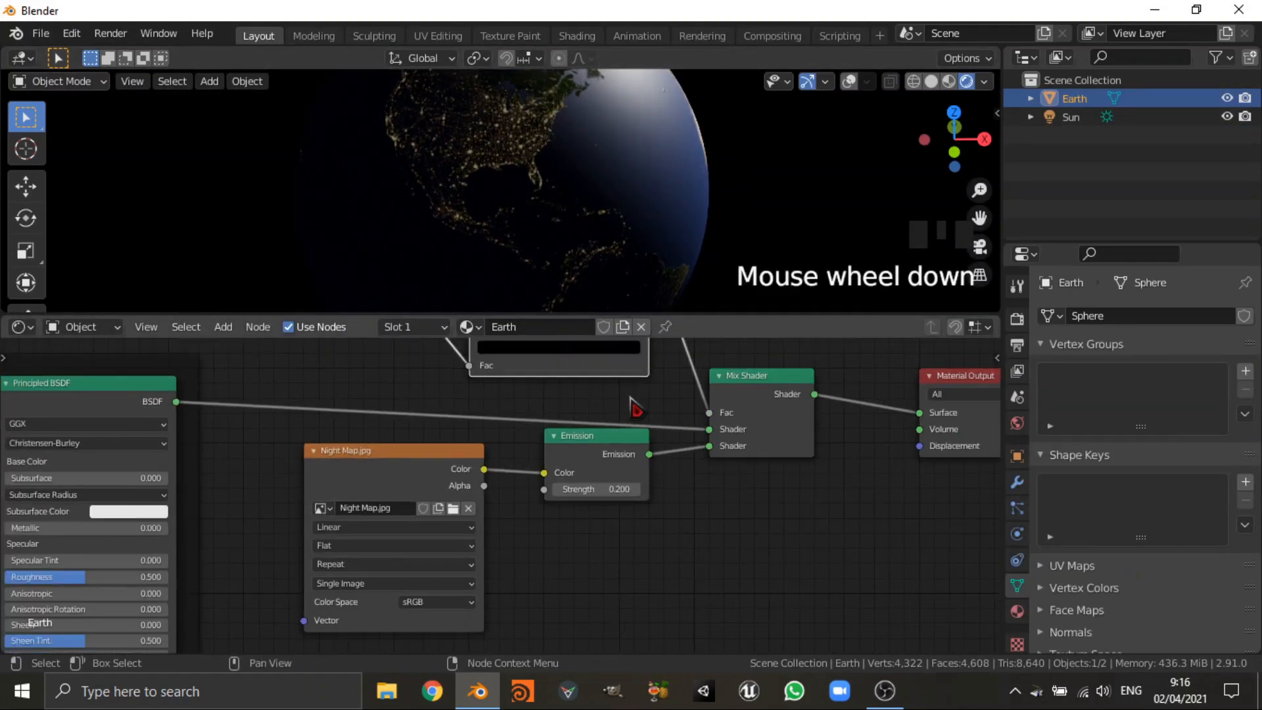
- Rotate the Sun slightly with a trackball rotation while viewing the day-night boundary over North America up close
{"action": "middle_click_drag", "start_coordinate": [634, 403], "coordinate": [600, 572]}
{"action": "scroll", "coordinate": [597, 338], "scroll_direction": "up", "scroll_amount": 1}
{"action": "middle_click_drag", "start_coordinate": [573, 176], "coordinate": [569, 327], "text": "shift"}
{"action": "scroll", "coordinate": [536, 178], "scroll_direction": "up", "scroll_amount": 2}
{"action": "middle_click_drag", "start_coordinate": [539, 186], "coordinate": [624, 181], "text": "shift"}
{"action": "left_click", "coordinate": [1071, 116]}
{"action": "key", "text": "r"}
{"action": "key", "text": "r"}
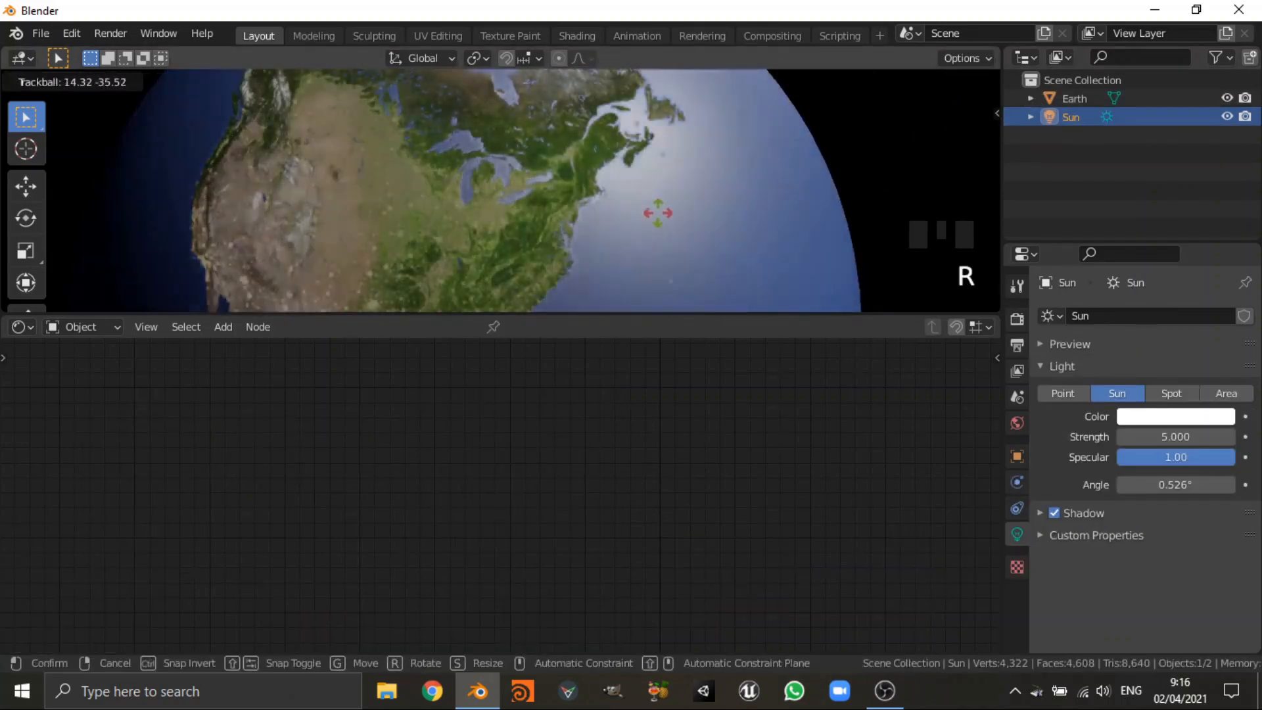
{"action": "left_click", "coordinate": [413, 259]}
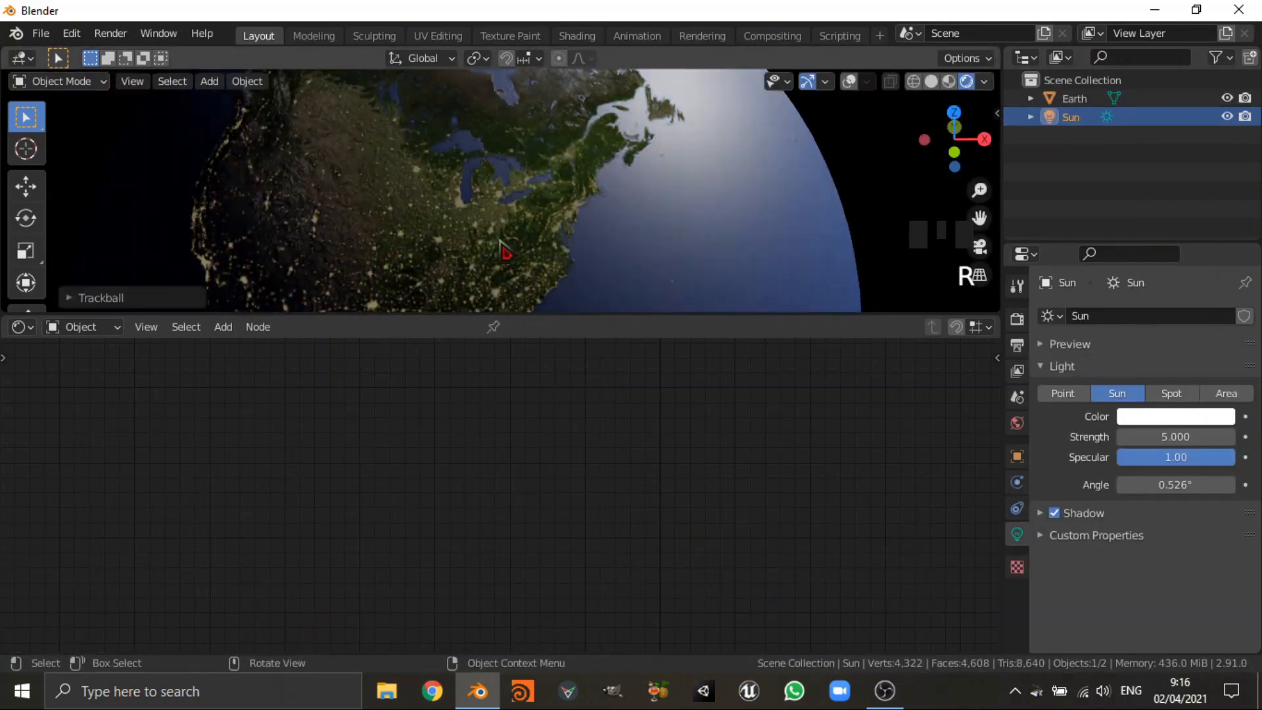
- Return to the Earth's material and move the ColorRamp's black stop to about 0.682
{"action": "left_click", "coordinate": [635, 217]}
{"action": "middle_click_drag", "start_coordinate": [717, 349], "coordinate": [632, 470]}
{"action": "scroll", "coordinate": [632, 471], "scroll_direction": "up", "scroll_amount": 3}
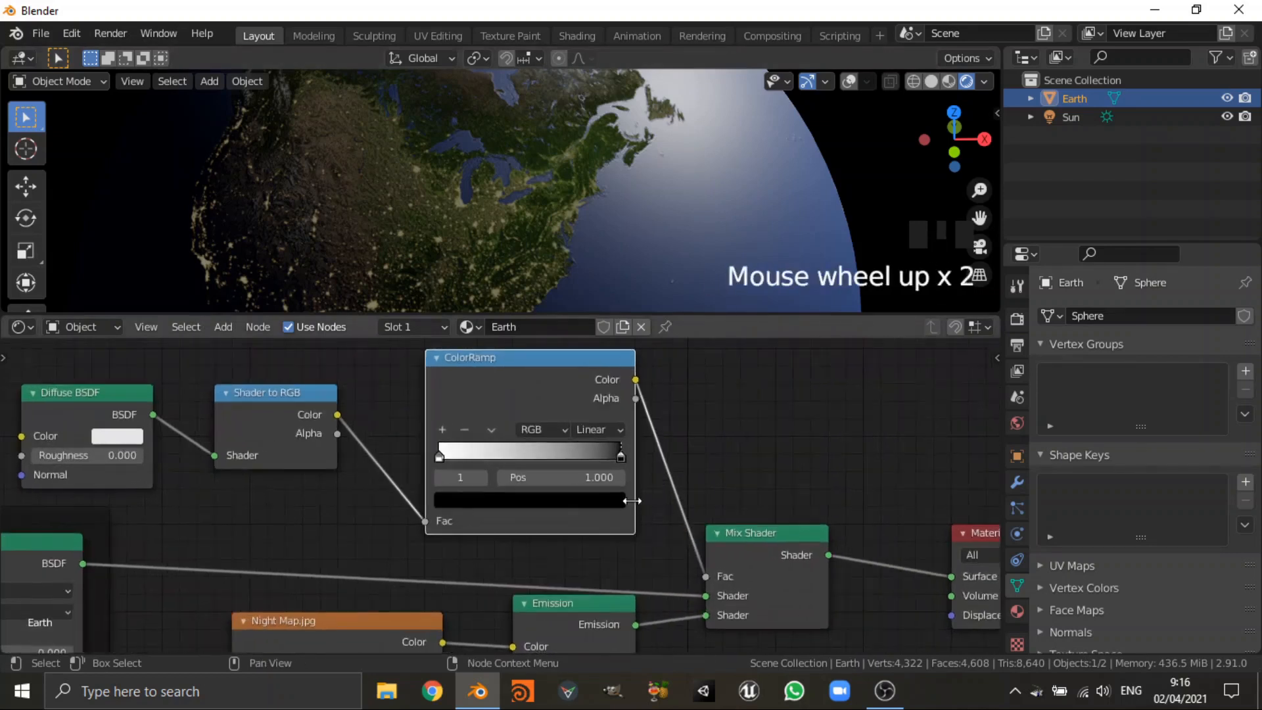
{"action": "left_click_drag", "start_coordinate": [633, 463], "coordinate": [516, 469]}
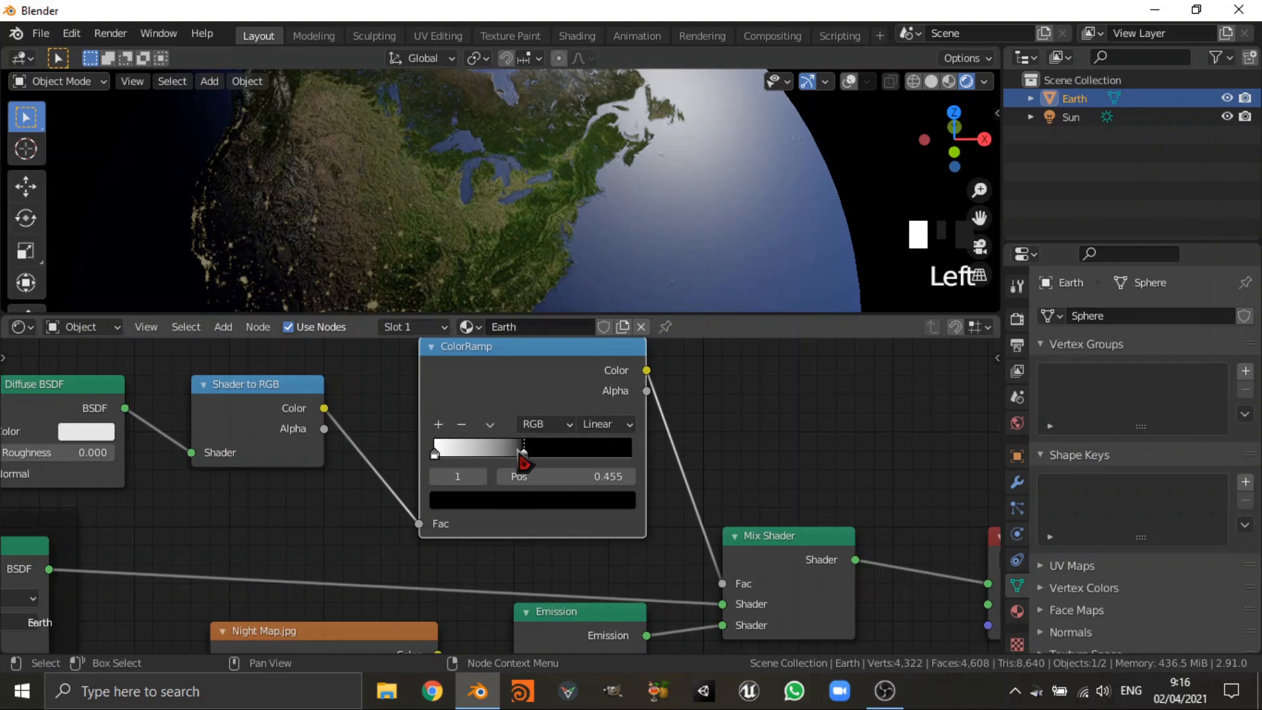
{"action": "scroll", "coordinate": [626, 197], "scroll_direction": "down", "scroll_amount": 7}
{"action": "middle_click_drag", "start_coordinate": [626, 197], "coordinate": [630, 201]}
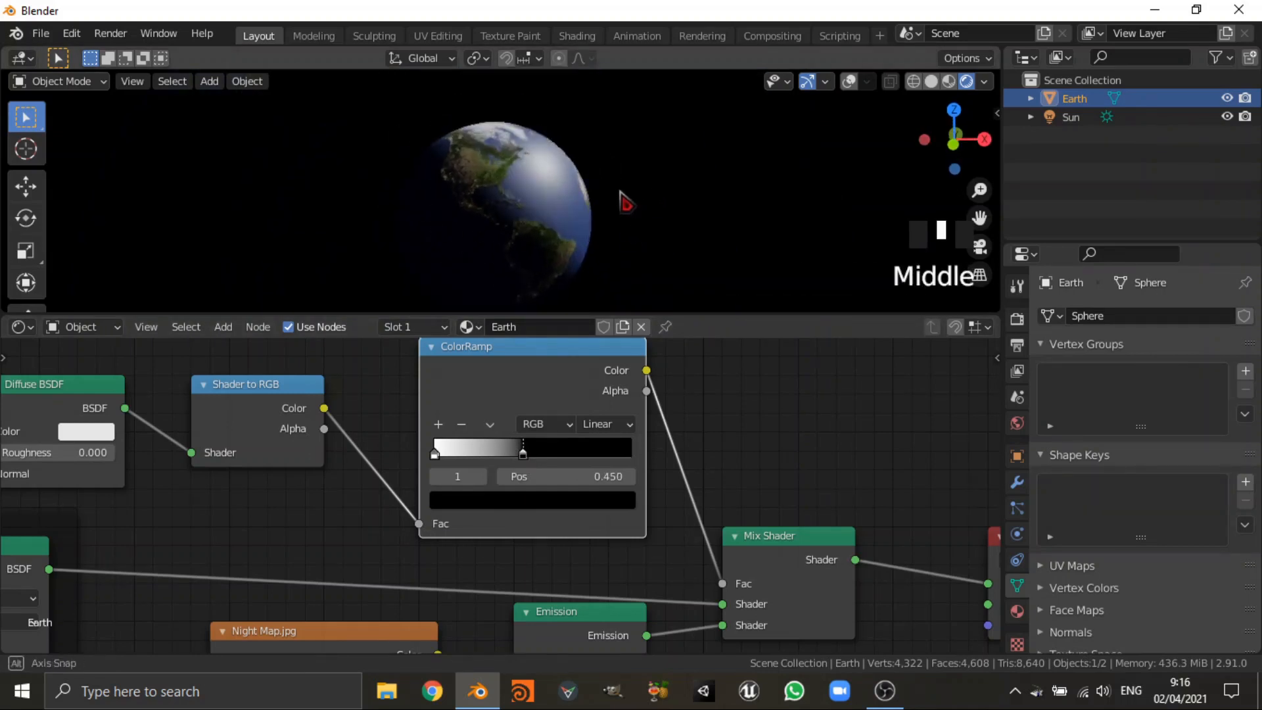
{"action": "scroll", "coordinate": [631, 200], "scroll_direction": "up", "scroll_amount": 2}
{"action": "left_click_drag", "start_coordinate": [531, 463], "coordinate": [567, 458]}
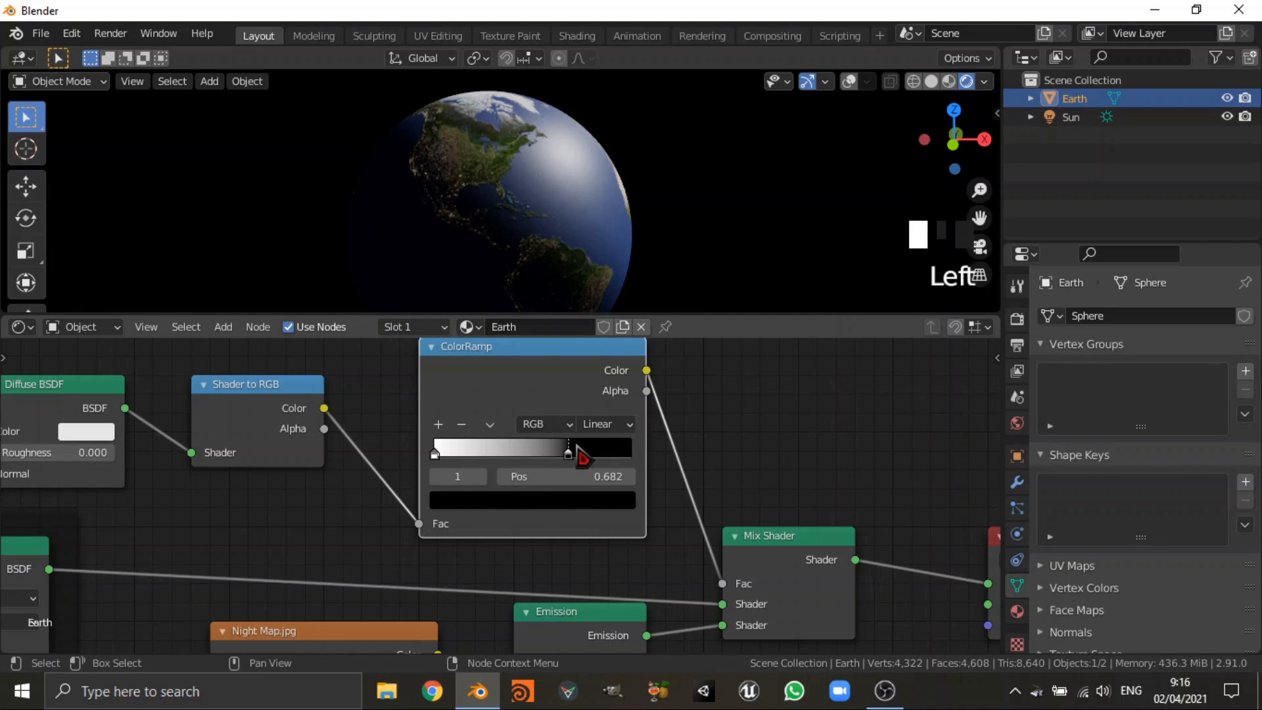
- Join the Diffuse BSDF, Shader to RGB and ColorRamp nodes in a frame and place it above the Principled BSDF frame
{"action": "left_click", "coordinate": [730, 419]}
{"action": "scroll", "coordinate": [749, 445], "scroll_direction": "down", "scroll_amount": 8}
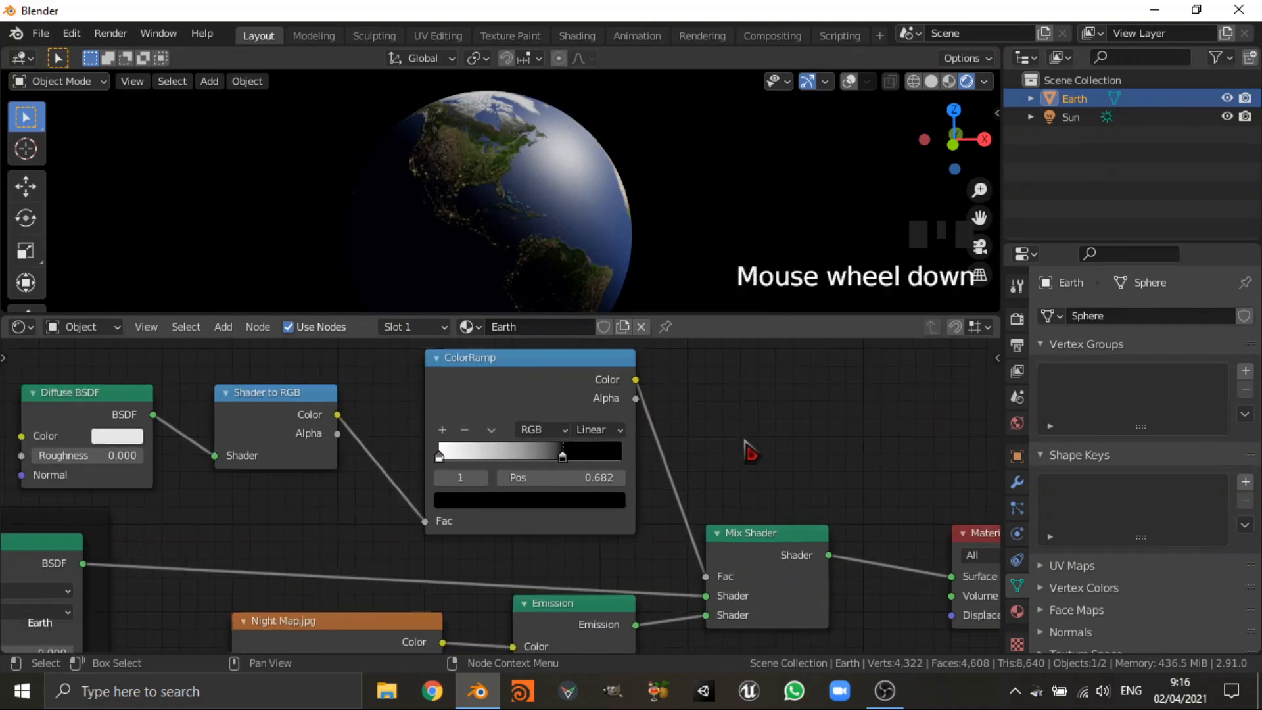
{"action": "left_click_drag", "start_coordinate": [190, 411], "coordinate": [575, 485]}
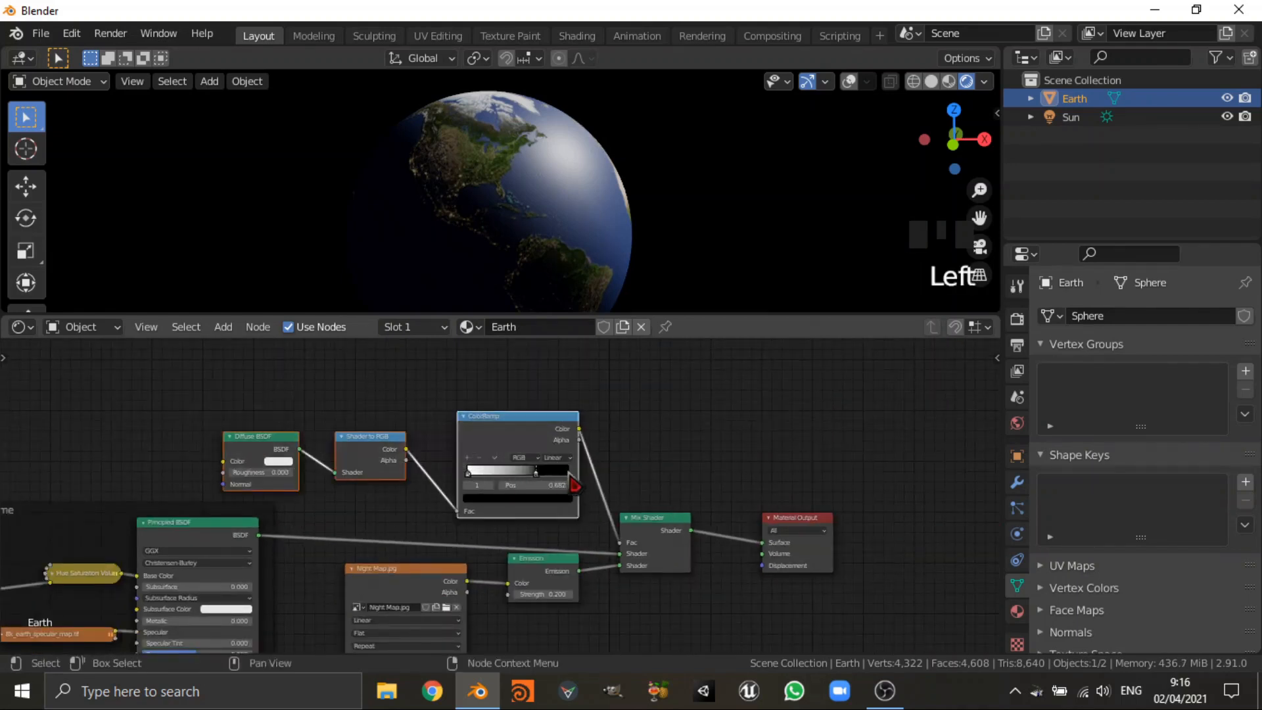
{"action": "key", "text": "ctrl+j"}
{"action": "middle_click_drag", "start_coordinate": [461, 453], "coordinate": [484, 428]}
{"action": "left_click_drag", "start_coordinate": [485, 428], "coordinate": [257, 394]}
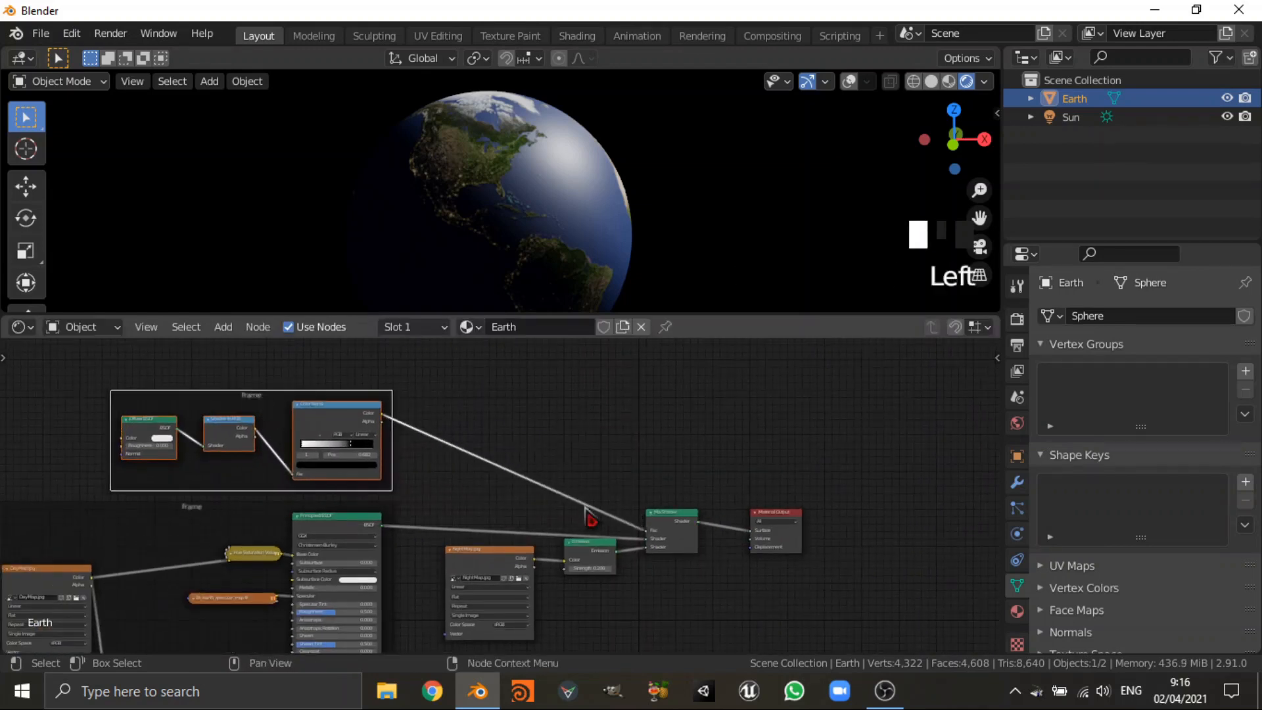
- Move the Night Map.jpg and Emission nodes slightly lower and join them in their own frame
{"action": "scroll", "coordinate": [635, 538], "scroll_direction": "up", "scroll_amount": 3}
{"action": "left_click", "coordinate": [623, 483]}
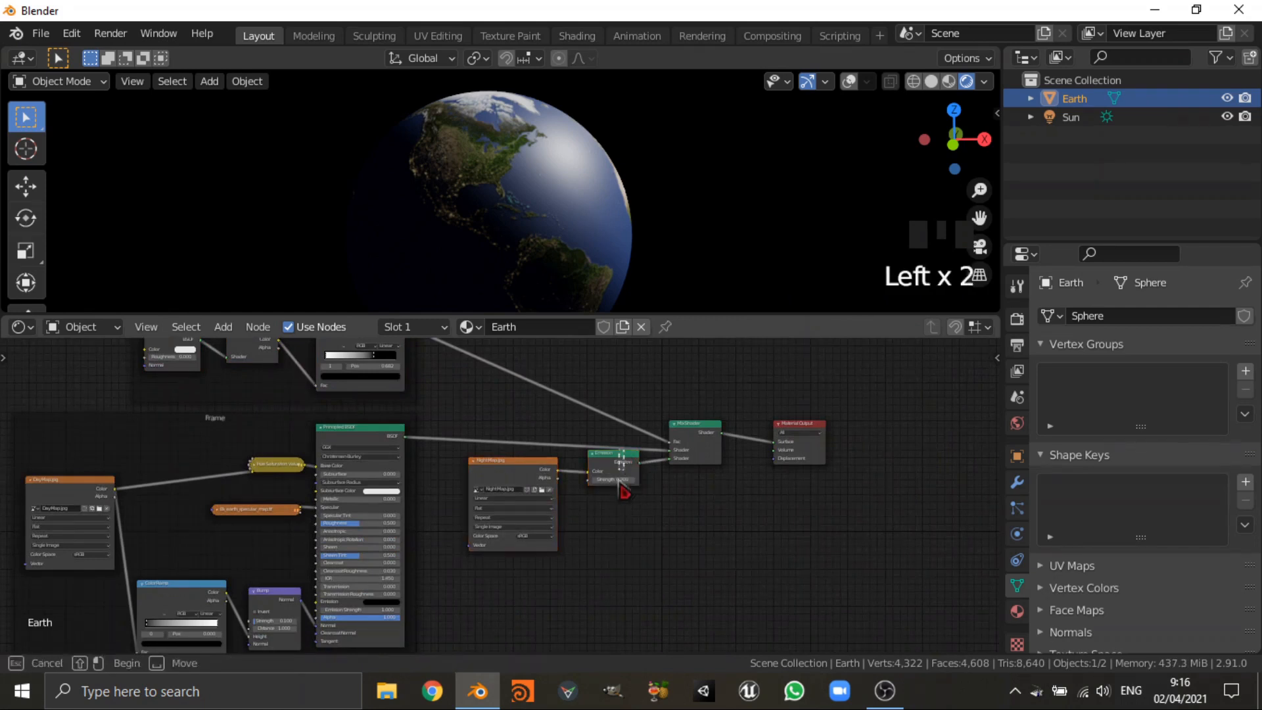
{"action": "left_click_drag", "start_coordinate": [438, 472], "coordinate": [623, 507]}
{"action": "left_click_drag", "start_coordinate": [615, 459], "coordinate": [600, 497]}
{"action": "left_click", "coordinate": [518, 510]}
{"action": "left_click_drag", "start_coordinate": [524, 521], "coordinate": [531, 514]}
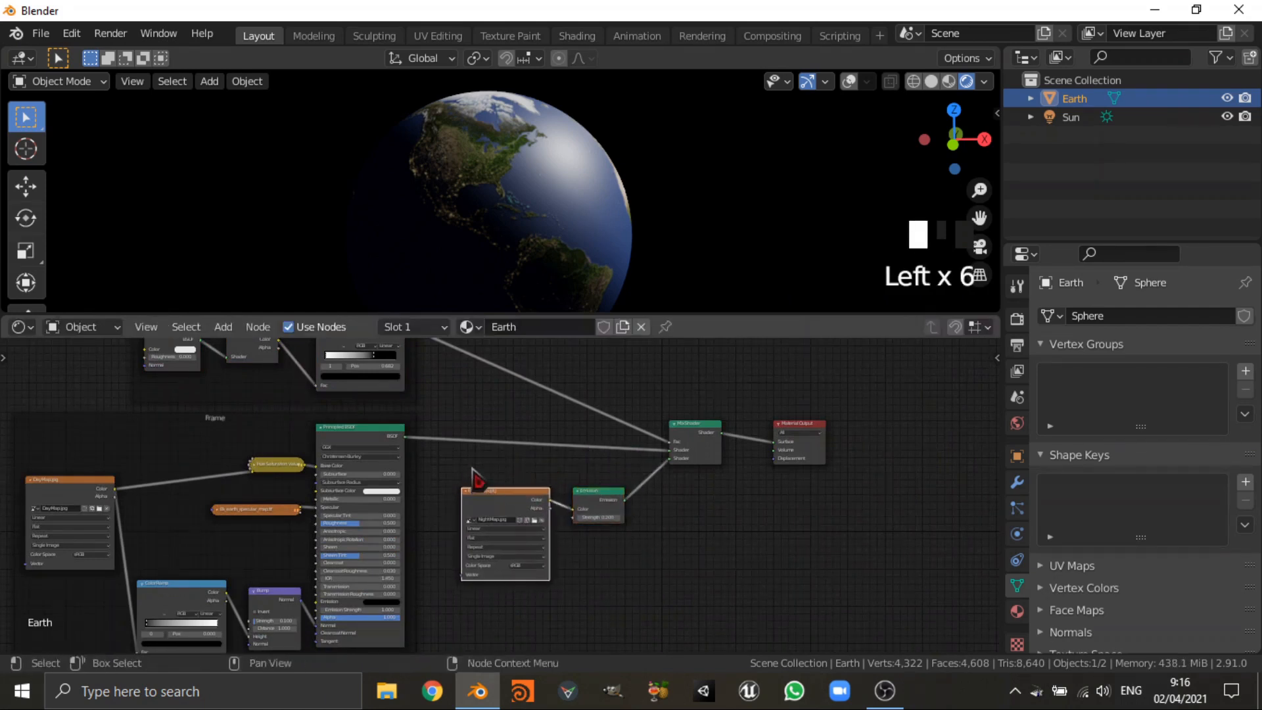
{"action": "left_click", "coordinate": [519, 506]}
{"action": "key", "text": "ctrl+j"}
{"action": "left_click_drag", "start_coordinate": [600, 575], "coordinate": [591, 583]}
- Join all Earth nodes except the Material Output in one large frame and move it away from the Material Output
{"action": "scroll", "coordinate": [657, 533], "scroll_direction": "down", "scroll_amount": 6}
{"action": "scroll", "coordinate": [654, 524], "scroll_direction": "down", "scroll_amount": 2}
{"action": "left_click_drag", "start_coordinate": [129, 376], "coordinate": [625, 617]}
{"action": "key", "text": "ctrl+j"}
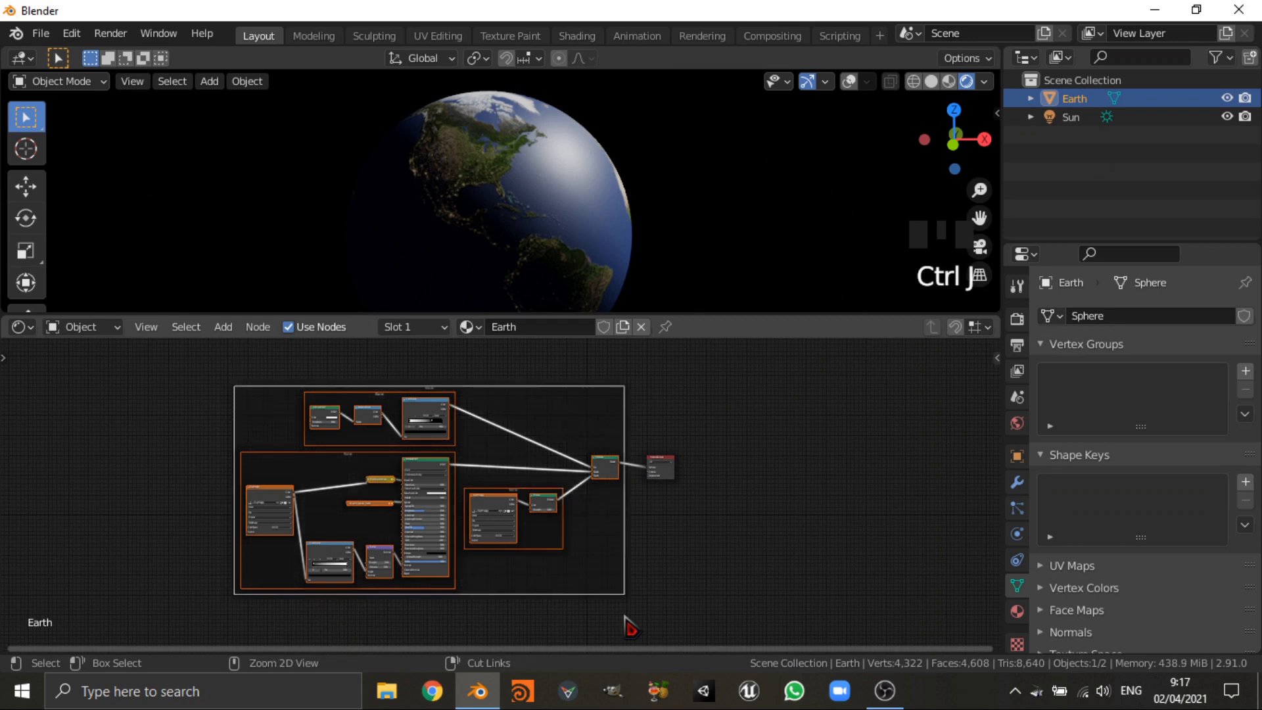
{"action": "left_click_drag", "start_coordinate": [544, 423], "coordinate": [352, 428]}
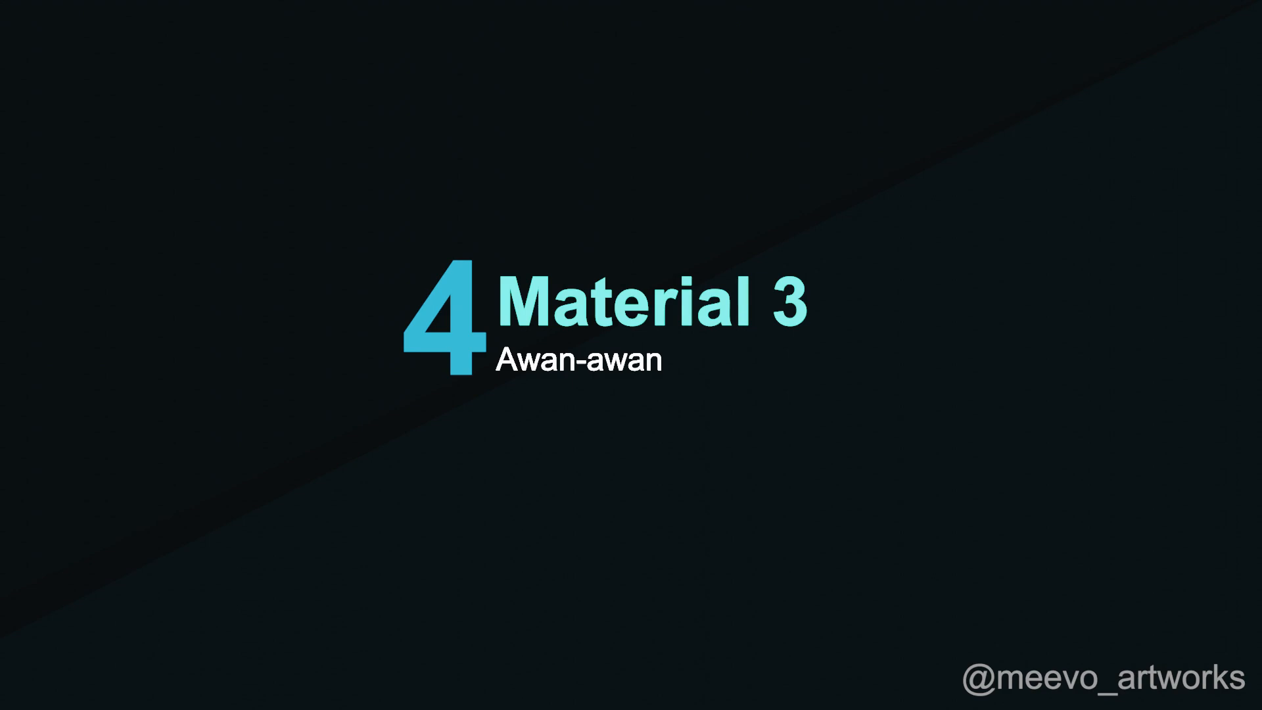
- Insert a second Mix Shader on the link between the existing Mix Shader and the Material Output
{"action": "scroll", "coordinate": [578, 507], "scroll_direction": "up", "scroll_amount": 3}
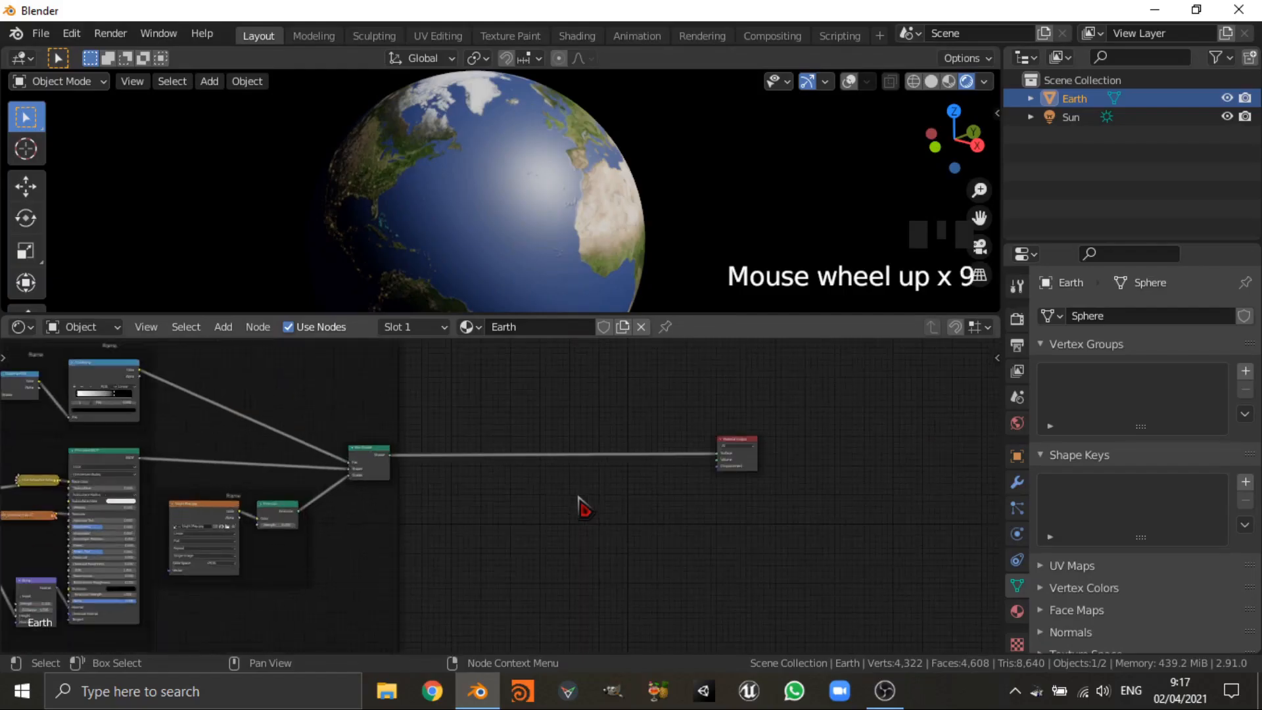
{"action": "middle_click_drag", "start_coordinate": [577, 507], "coordinate": [504, 465]}
{"action": "scroll", "coordinate": [498, 487], "scroll_direction": "up", "scroll_amount": 4}
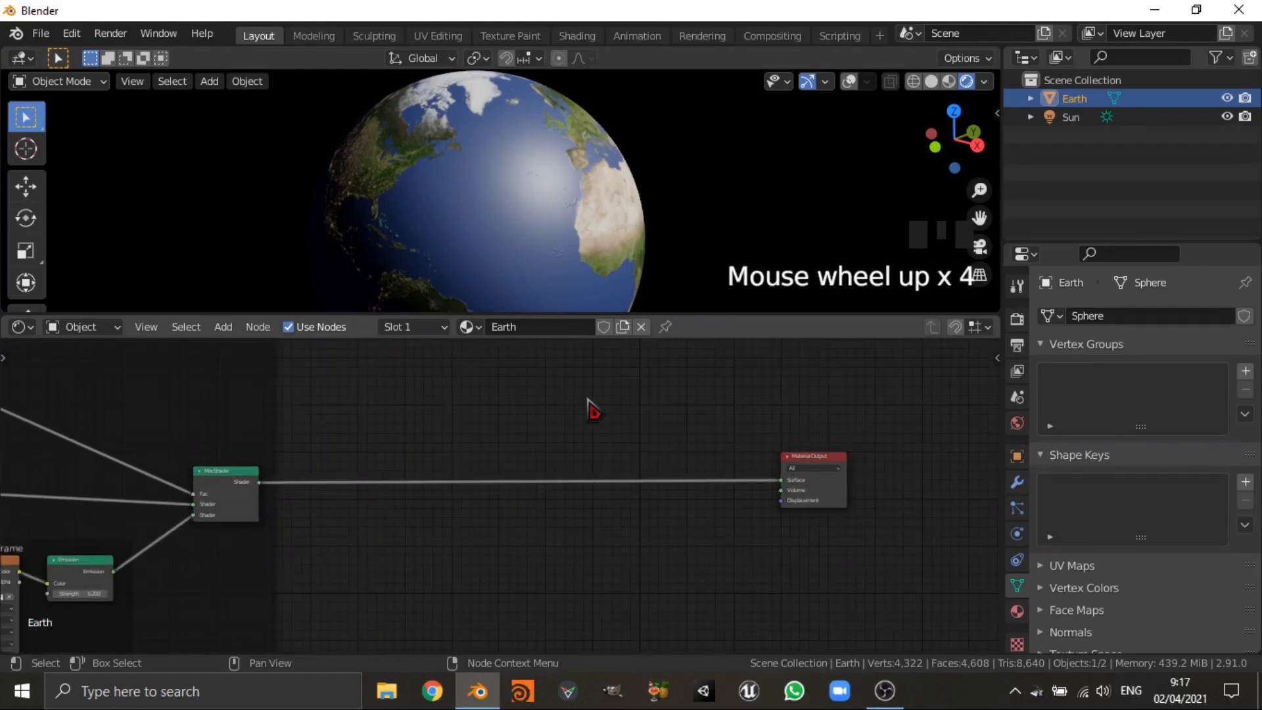
{"action": "key", "text": "shift+a"}
{"action": "left_click", "coordinate": [587, 398]}
{"action": "type", "text": "mix"}
{"action": "key", "text": "Return"}
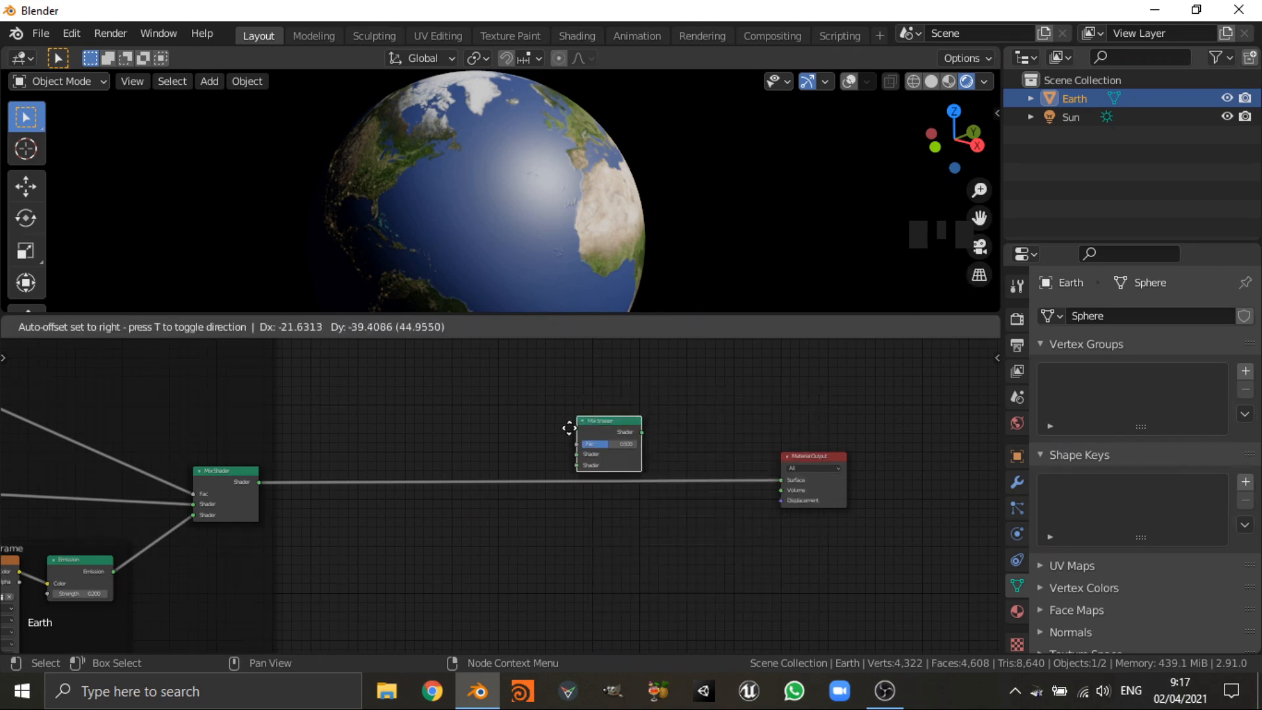
{"action": "left_click", "coordinate": [533, 453]}
{"action": "middle_click_drag", "start_coordinate": [479, 484], "coordinate": [427, 463]}
{"action": "scroll", "coordinate": [430, 466], "scroll_direction": "up", "scroll_amount": 3}
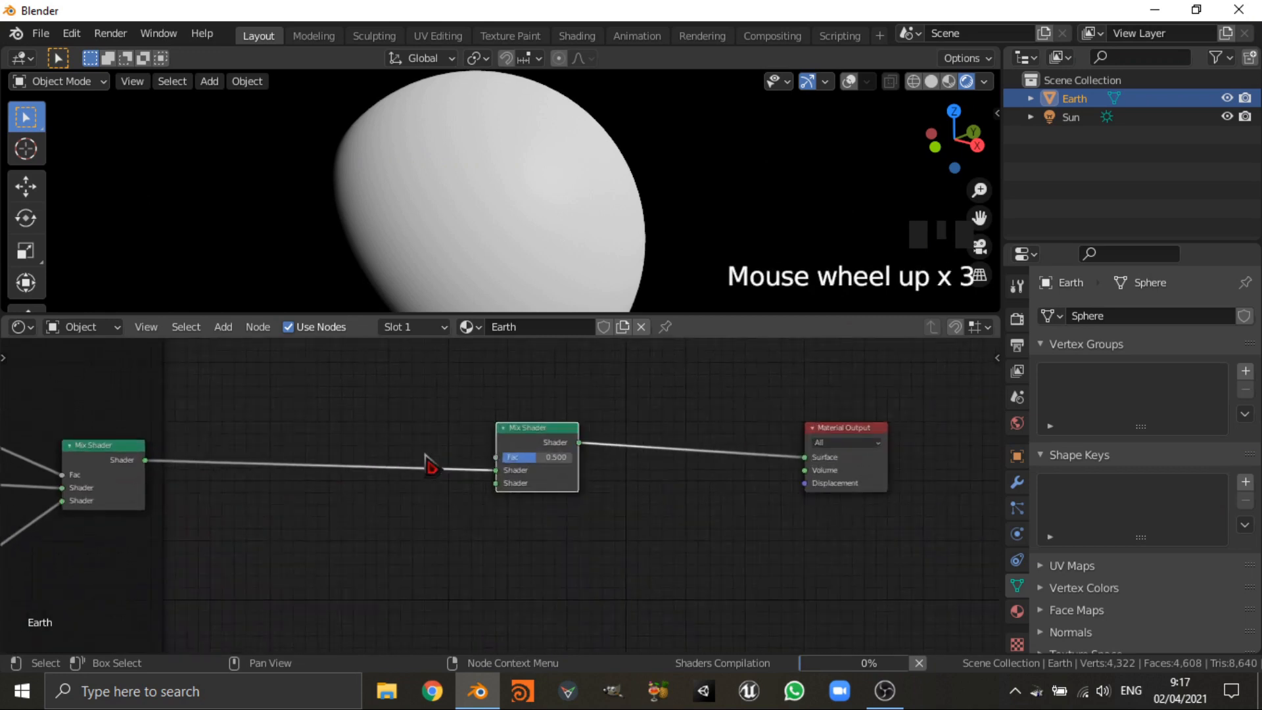
- Add a Diffuse BSDF node in front of the second Mix Shader, below its incoming link
{"action": "key", "text": "shift+a"}
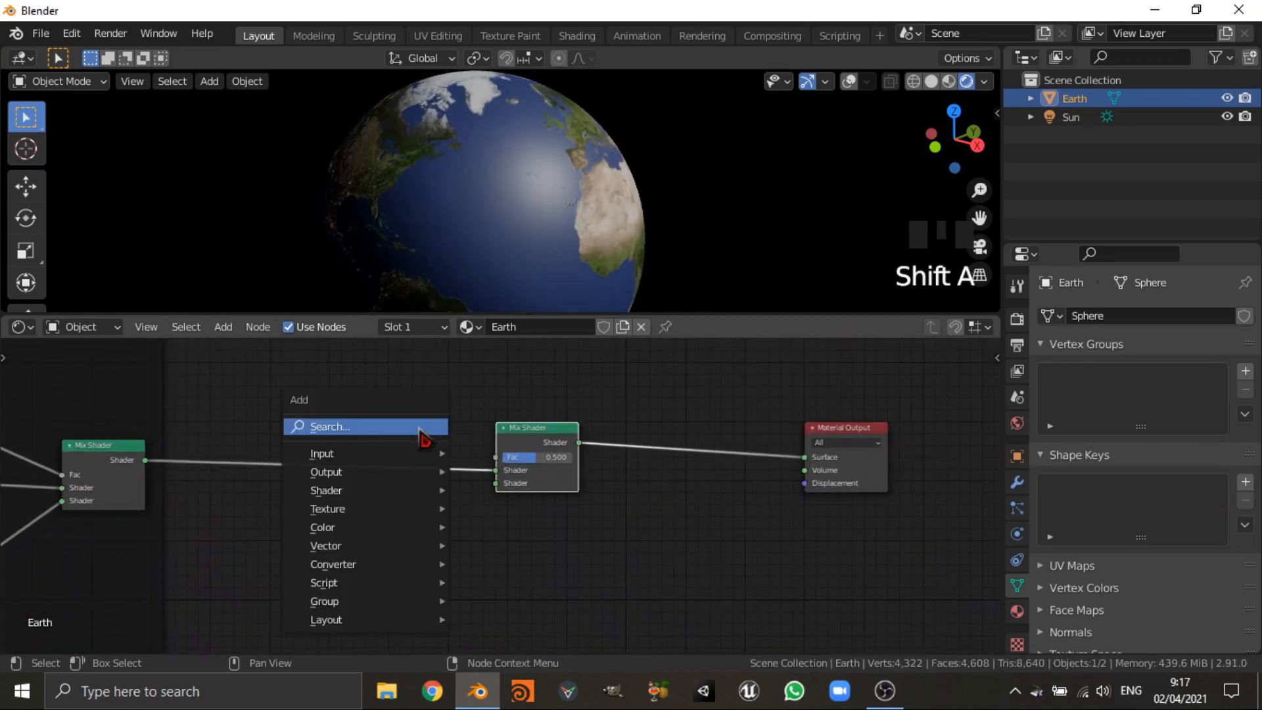
{"action": "left_click", "coordinate": [421, 429]}
{"action": "type", "text": "sahd"}
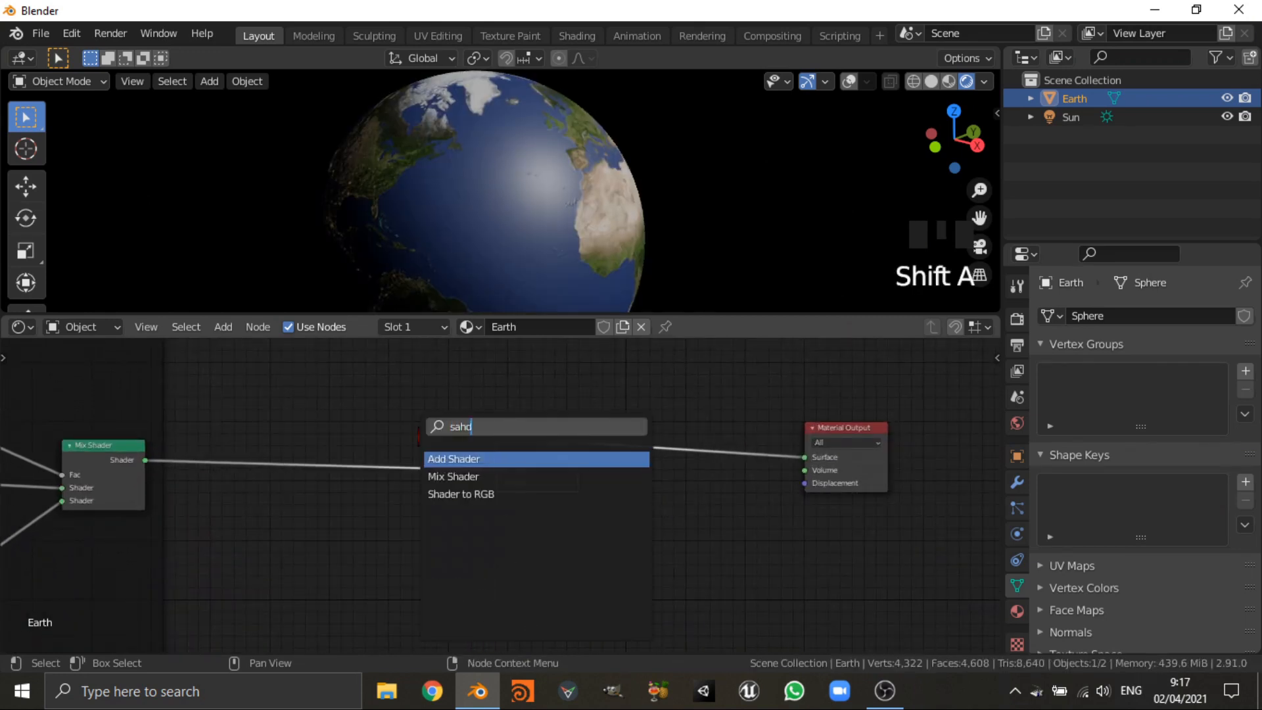
{"action": "type", "text": "er"}
{"action": "key", "text": "BackSpace"}
{"action": "key", "text": "BackSpace"}
{"action": "key", "text": "BackSpace"}
{"action": "key", "text": "BackSpace"}
{"action": "key", "text": "BackSpace"}
{"action": "key", "text": "BackSpace"}
{"action": "type", "text": "di"}
{"action": "key", "text": "Return"}
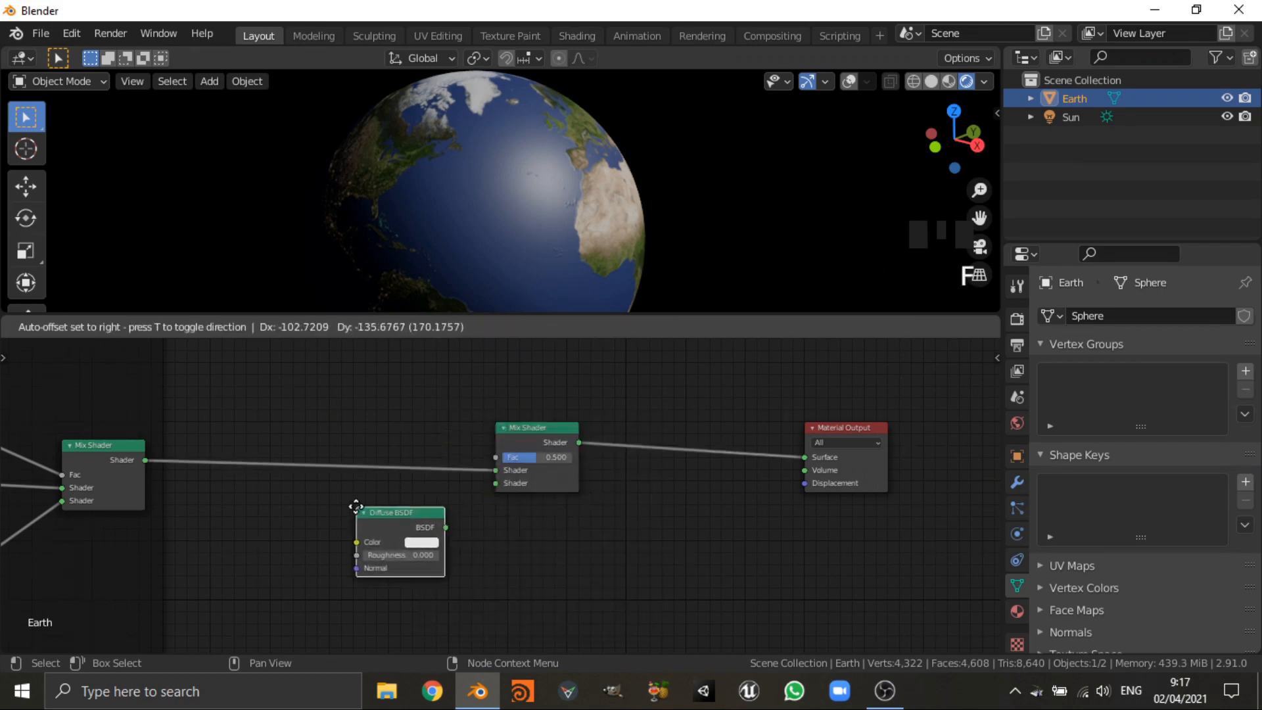
{"action": "left_click", "coordinate": [376, 514]}
- Set the Diffuse BSDF color to pure white and connect its output to the second Mix Shader's lower Shader input
{"action": "left_click", "coordinate": [430, 529]}
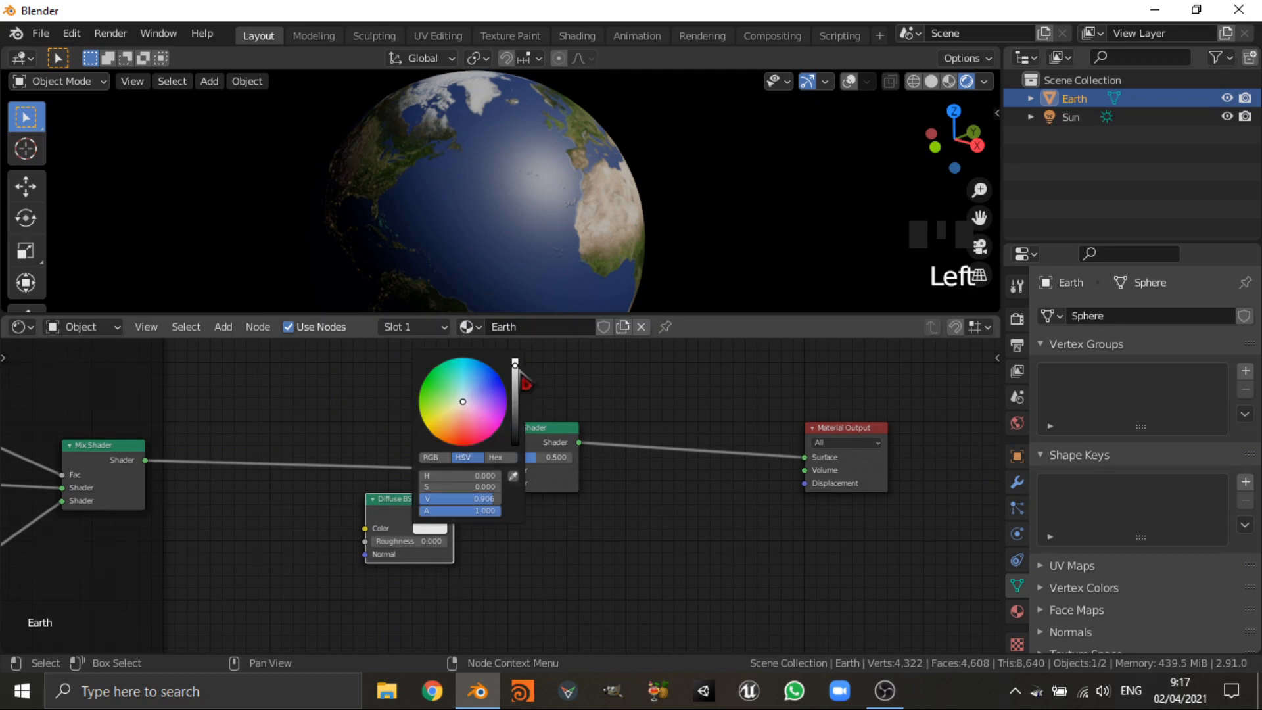
{"action": "scroll", "coordinate": [474, 577], "scroll_direction": "up", "scroll_amount": 3}
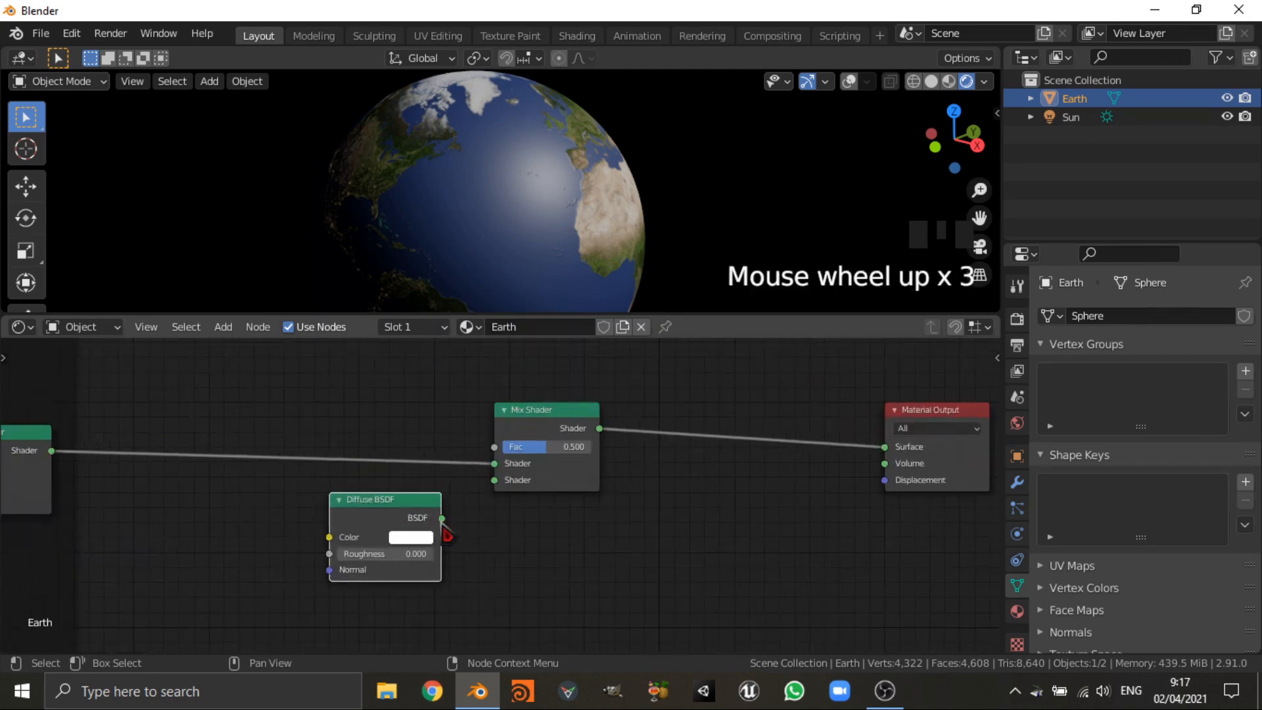
{"action": "left_click_drag", "start_coordinate": [442, 519], "coordinate": [503, 489]}
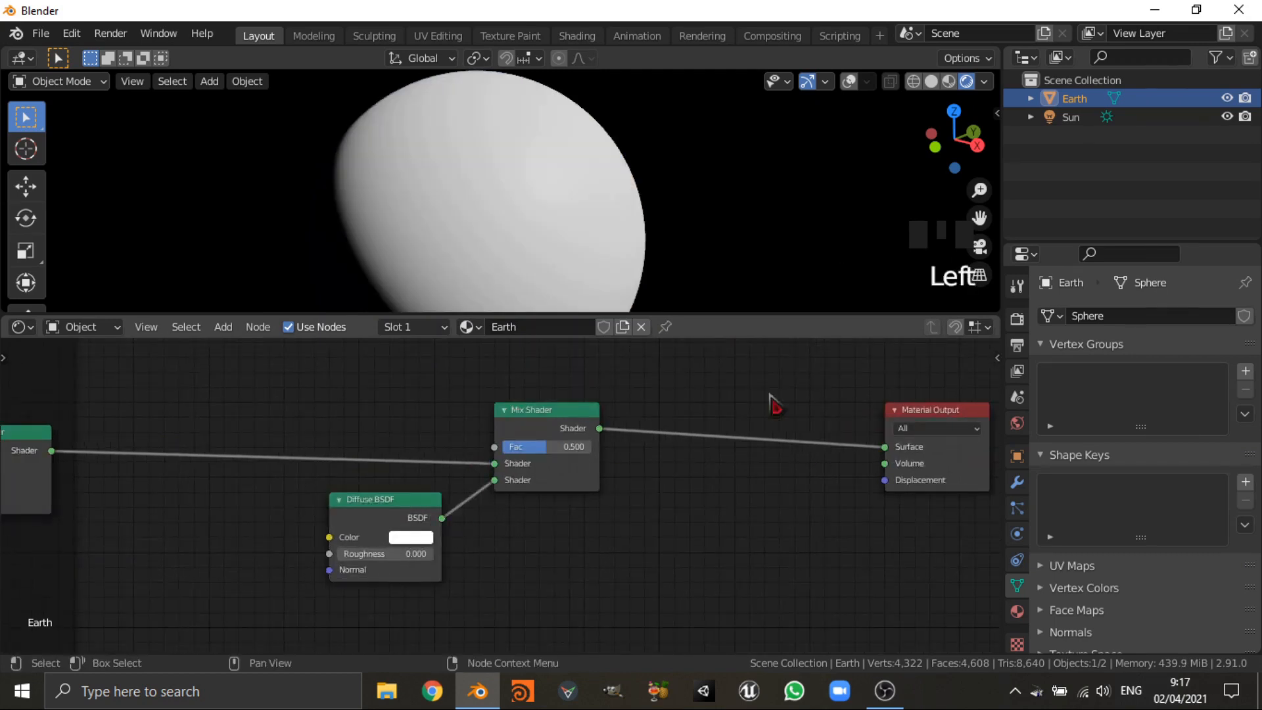
{"action": "scroll", "coordinate": [410, 508], "scroll_direction": "down", "scroll_amount": 3}
{"action": "scroll", "coordinate": [454, 507], "scroll_direction": "up", "scroll_amount": 2}
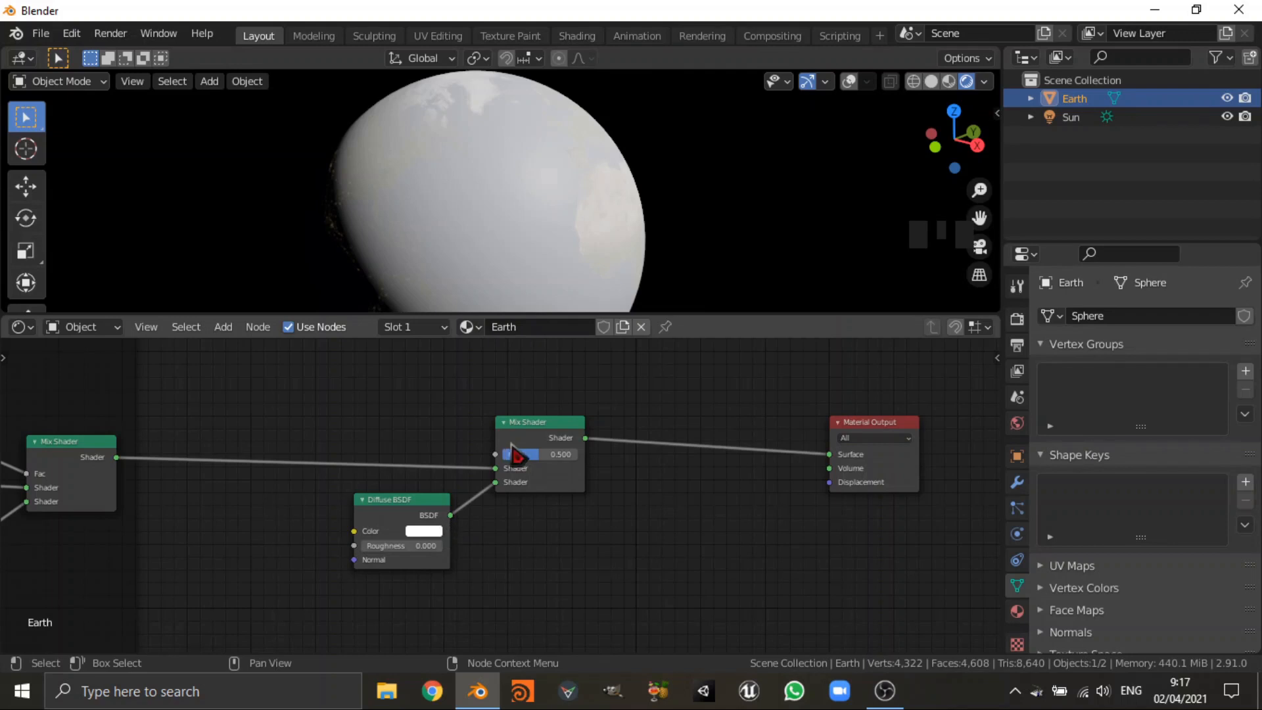
{"action": "scroll", "coordinate": [543, 510], "scroll_direction": "down", "scroll_amount": 3}
{"action": "scroll", "coordinate": [521, 524], "scroll_direction": "up", "scroll_amount": 3}
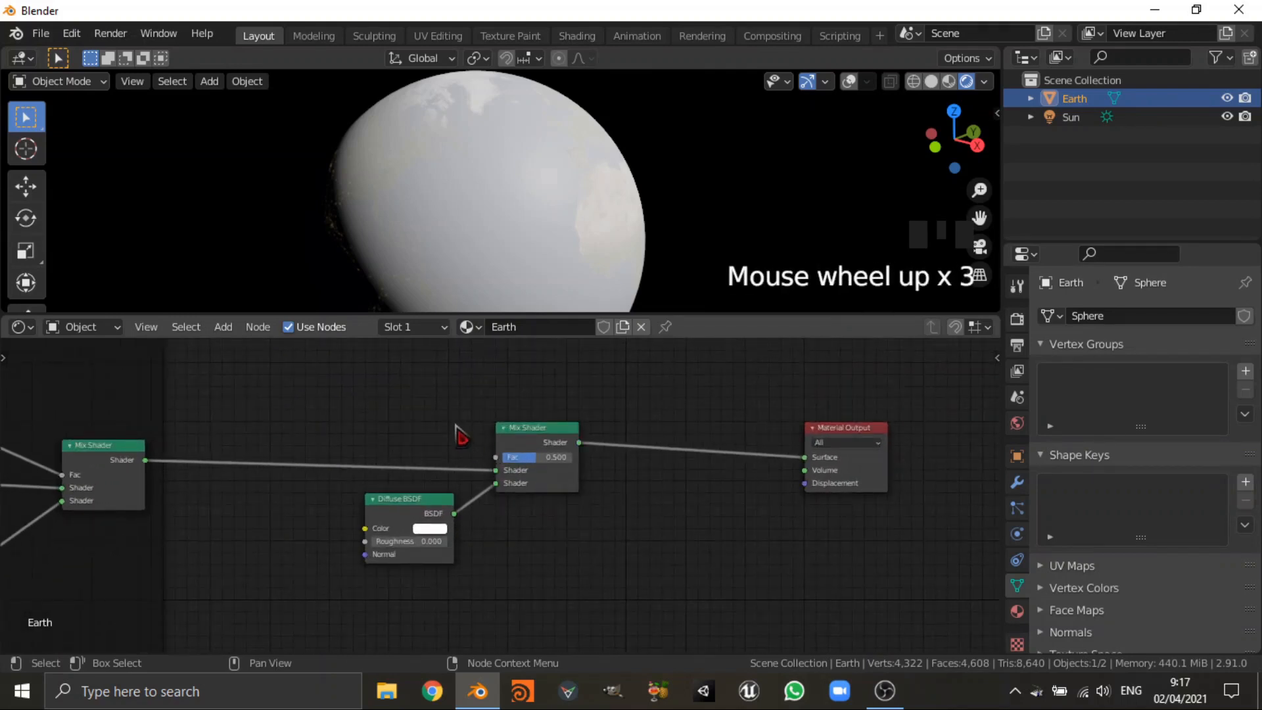
- Add an Image Texture node above the Diffuse BSDF, before the second Mix Shader
{"action": "middle_click_drag", "start_coordinate": [457, 427], "coordinate": [463, 456]}
{"action": "key", "text": "shift+a"}
{"action": "left_click", "coordinate": [392, 383]}
{"action": "type", "text": "image"}
{"action": "key", "text": "Return"}
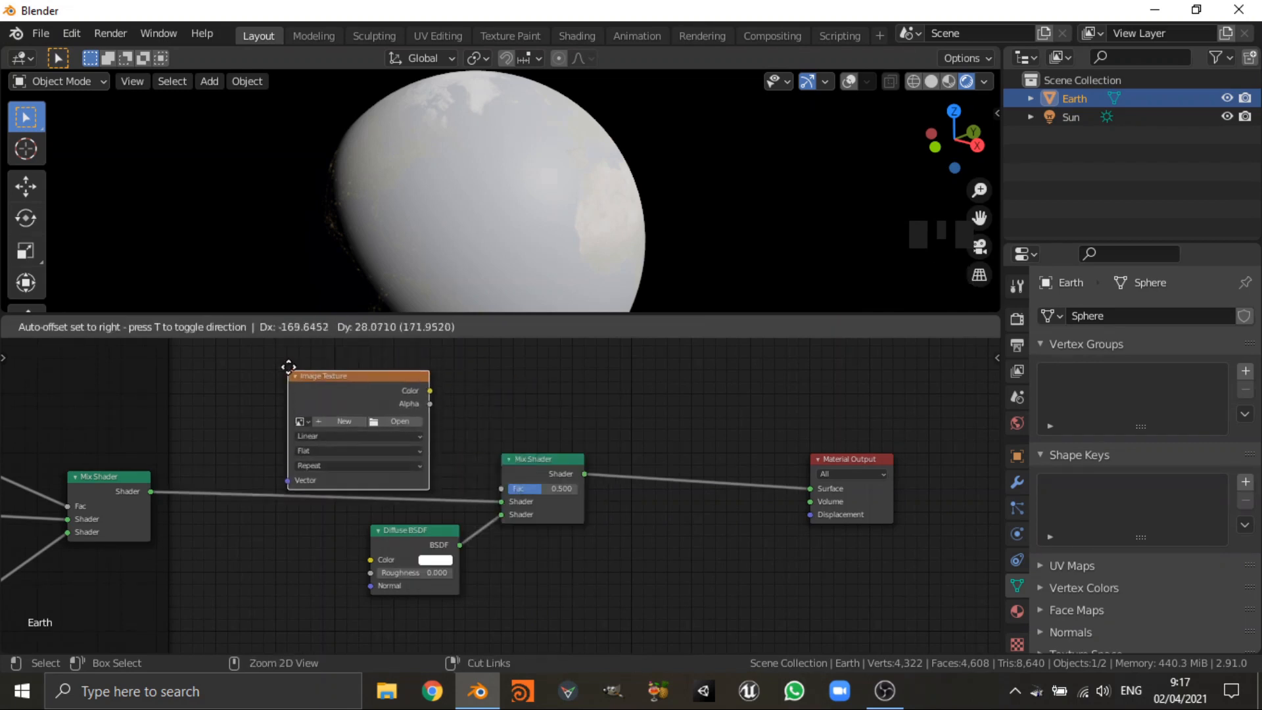
{"action": "left_click", "coordinate": [287, 372]}
- Load Clouds.jpg from the Earth textures folder into the new Image Texture node
{"action": "left_click", "coordinate": [404, 431]}
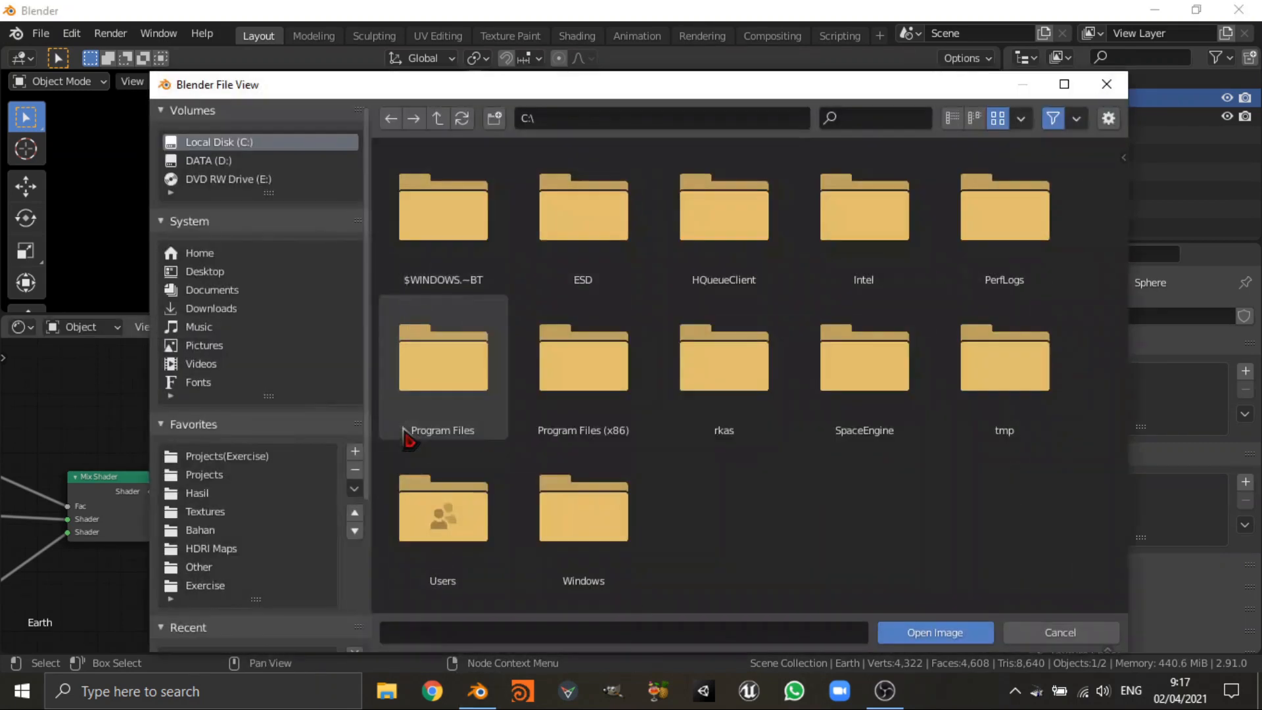
{"action": "scroll", "coordinate": [233, 548], "scroll_direction": "down", "scroll_amount": 4}
{"action": "left_click", "coordinate": [219, 550]}
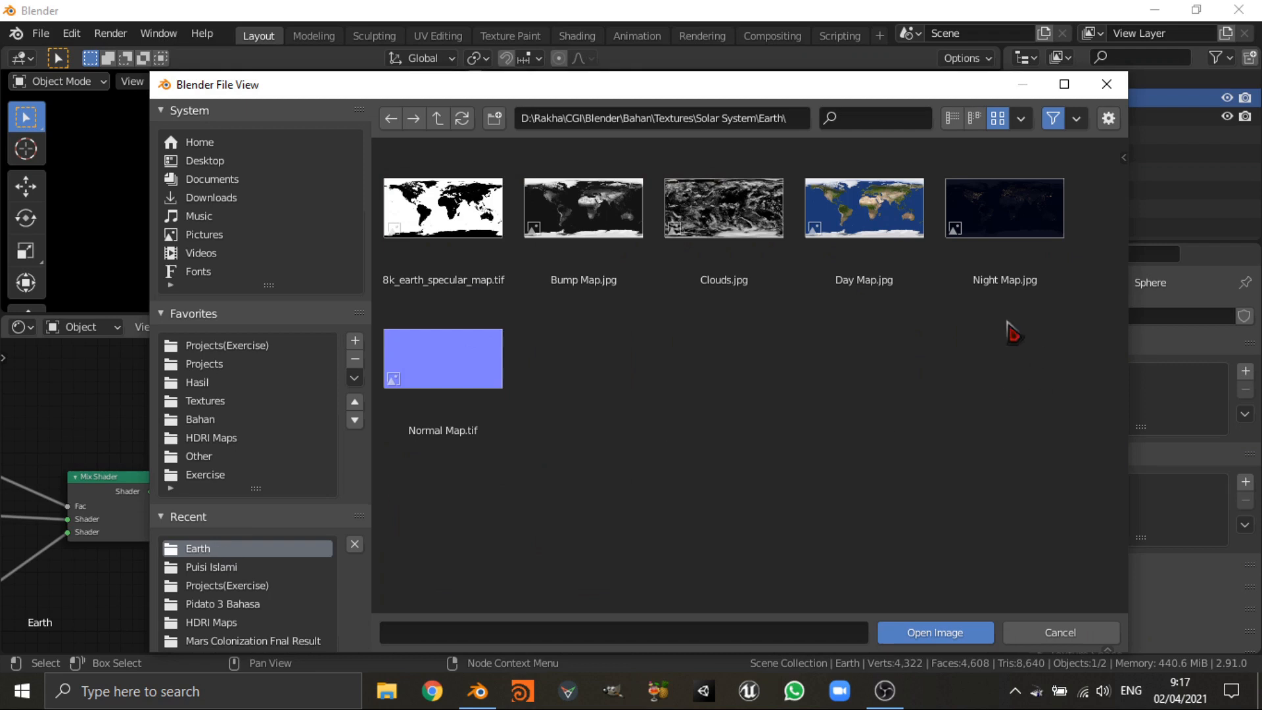
{"action": "left_click", "coordinate": [713, 242]}
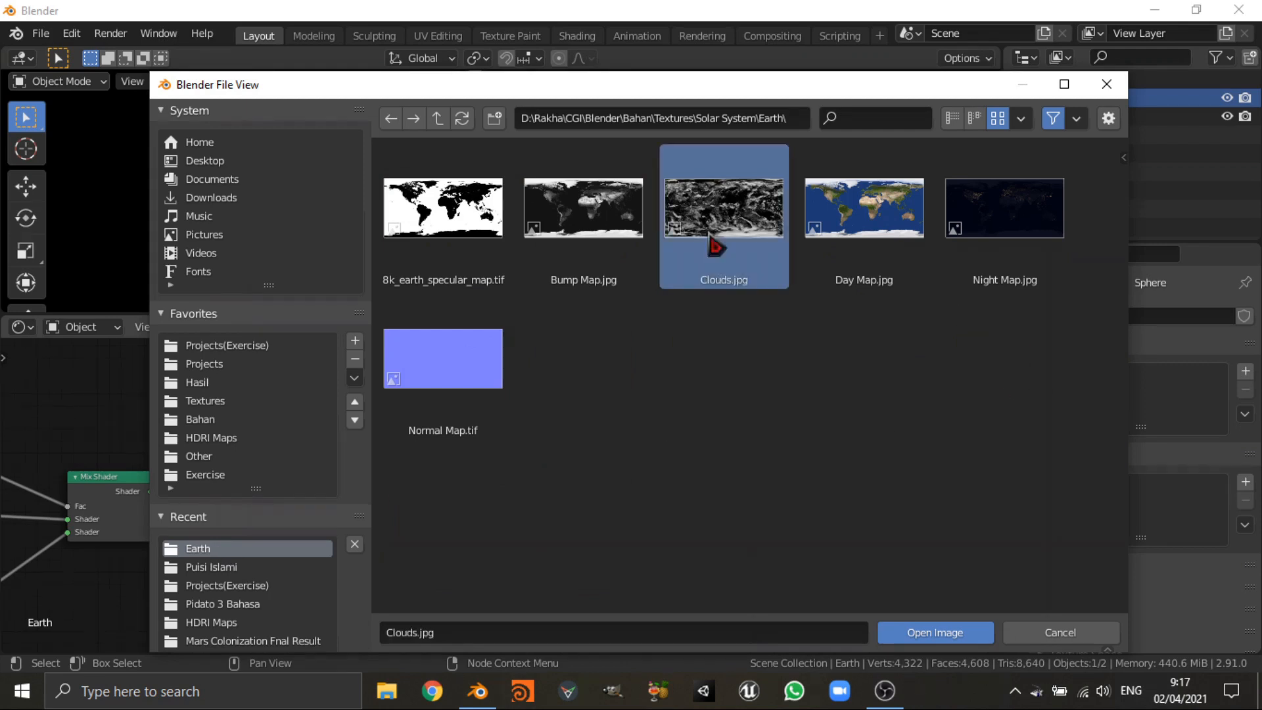
{"action": "double_click", "coordinate": [716, 245]}
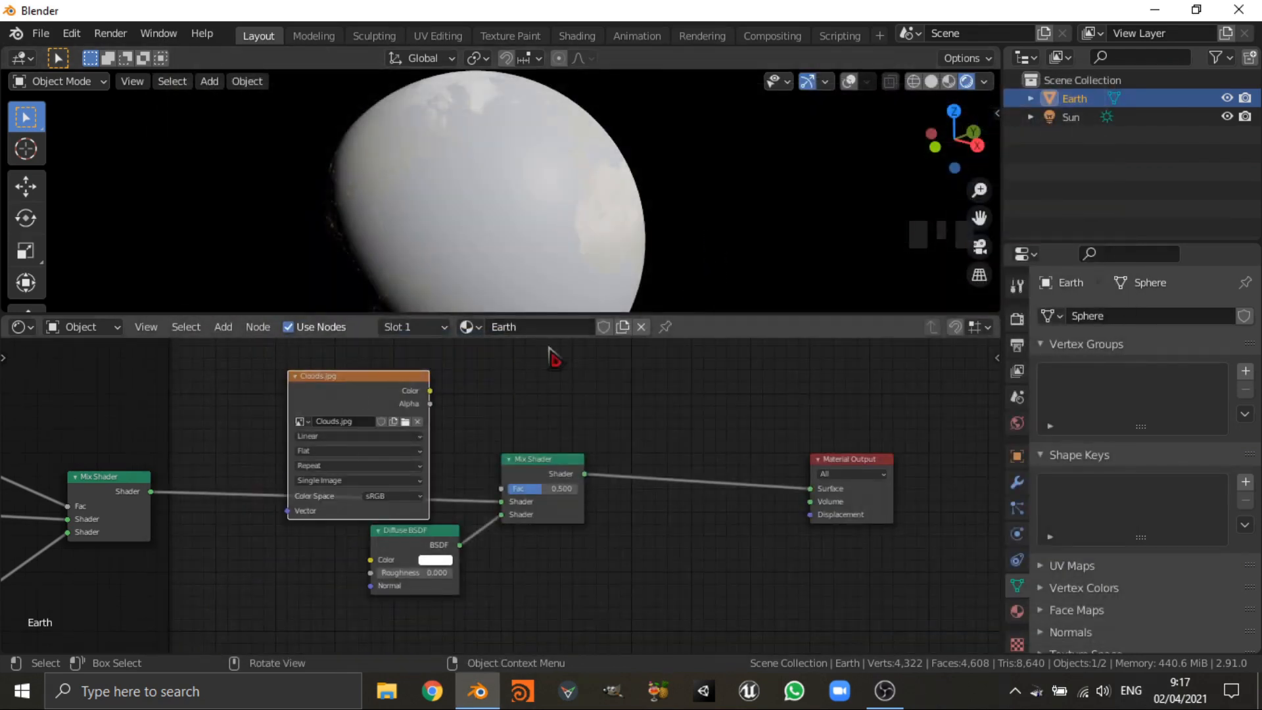
- Connect the Clouds.jpg color to the second Mix Shader's Fac, then collapse the texture node and shift it slightly
{"action": "left_click_drag", "start_coordinate": [430, 390], "coordinate": [502, 489]}
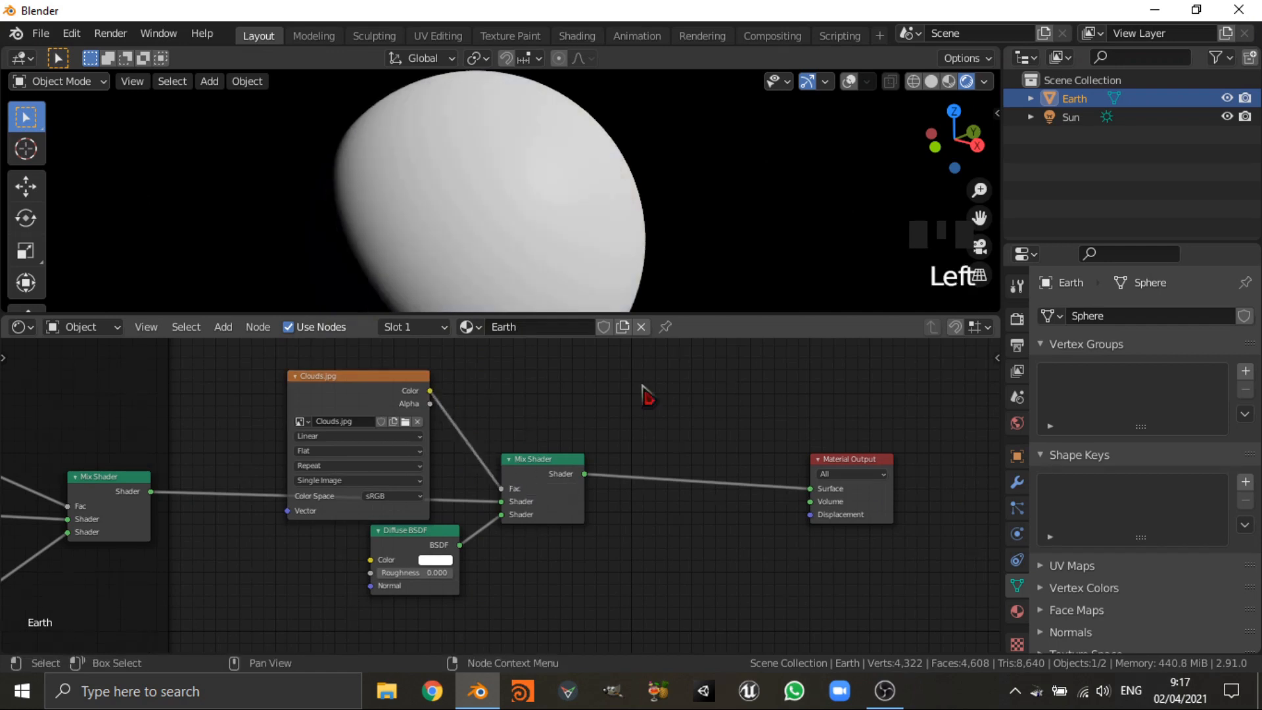
{"action": "left_click", "coordinate": [295, 376]}
{"action": "left_click_drag", "start_coordinate": [337, 374], "coordinate": [324, 420]}
- Enlarge the 3D viewport and examine the cloud cover on the Earth from several angles and distances
{"action": "left_click_drag", "start_coordinate": [350, 315], "coordinate": [388, 582]}
{"action": "key", "text": "shift+c"}
{"action": "scroll", "coordinate": [355, 389], "scroll_direction": "down", "scroll_amount": 3}
{"action": "middle_click_drag", "start_coordinate": [355, 388], "coordinate": [557, 366]}
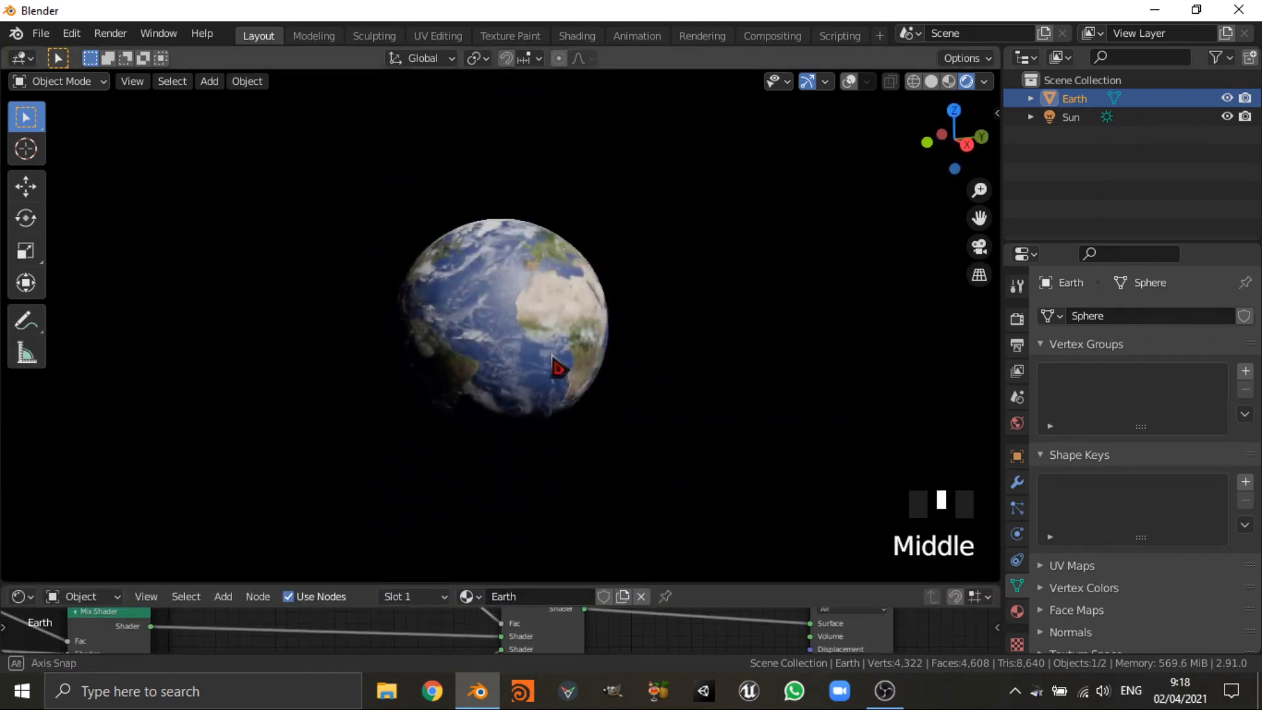
{"action": "scroll", "coordinate": [559, 366], "scroll_direction": "up", "scroll_amount": 3}
{"action": "middle_click_drag", "start_coordinate": [754, 322], "coordinate": [797, 310]}
{"action": "middle_click_drag", "start_coordinate": [648, 224], "coordinate": [545, 264], "text": "shift"}
{"action": "scroll", "coordinate": [498, 263], "scroll_direction": "up", "scroll_amount": 2}
{"action": "scroll", "coordinate": [498, 262], "scroll_direction": "down", "scroll_amount": 3}
{"action": "scroll", "coordinate": [547, 269], "scroll_direction": "up", "scroll_amount": 2}
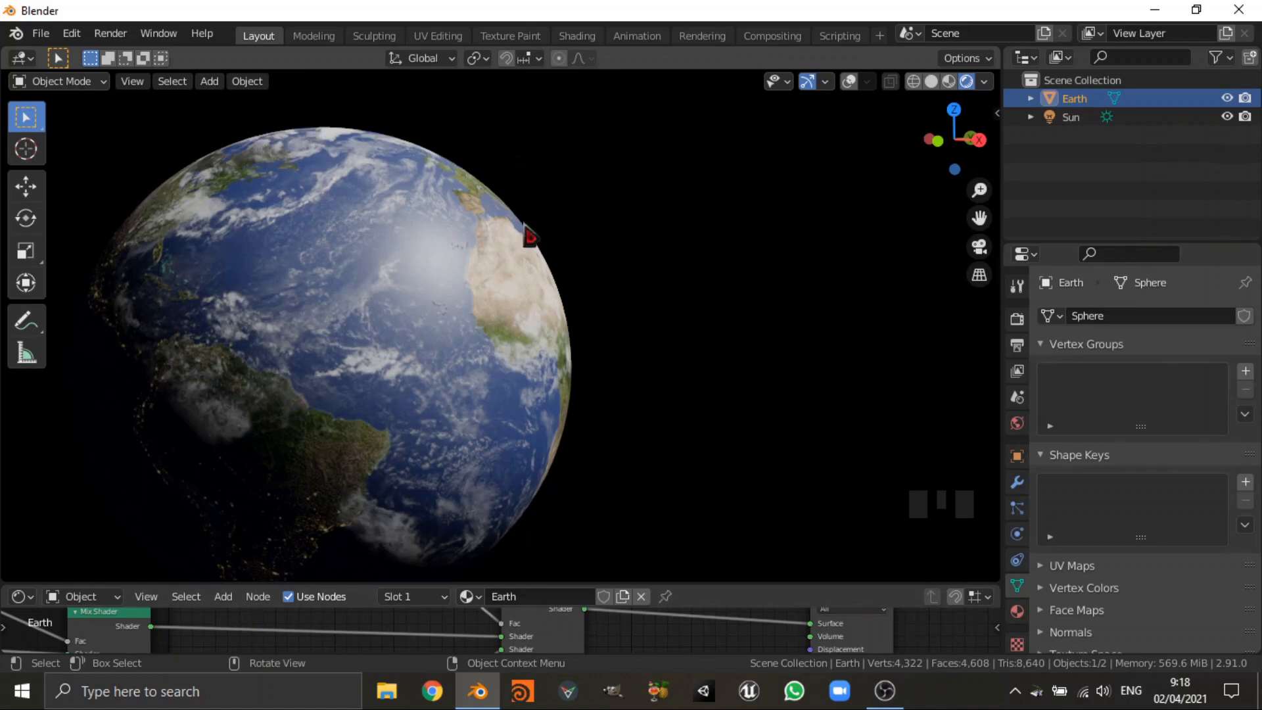
{"action": "middle_click_drag", "start_coordinate": [568, 457], "coordinate": [563, 392], "text": "shift"}
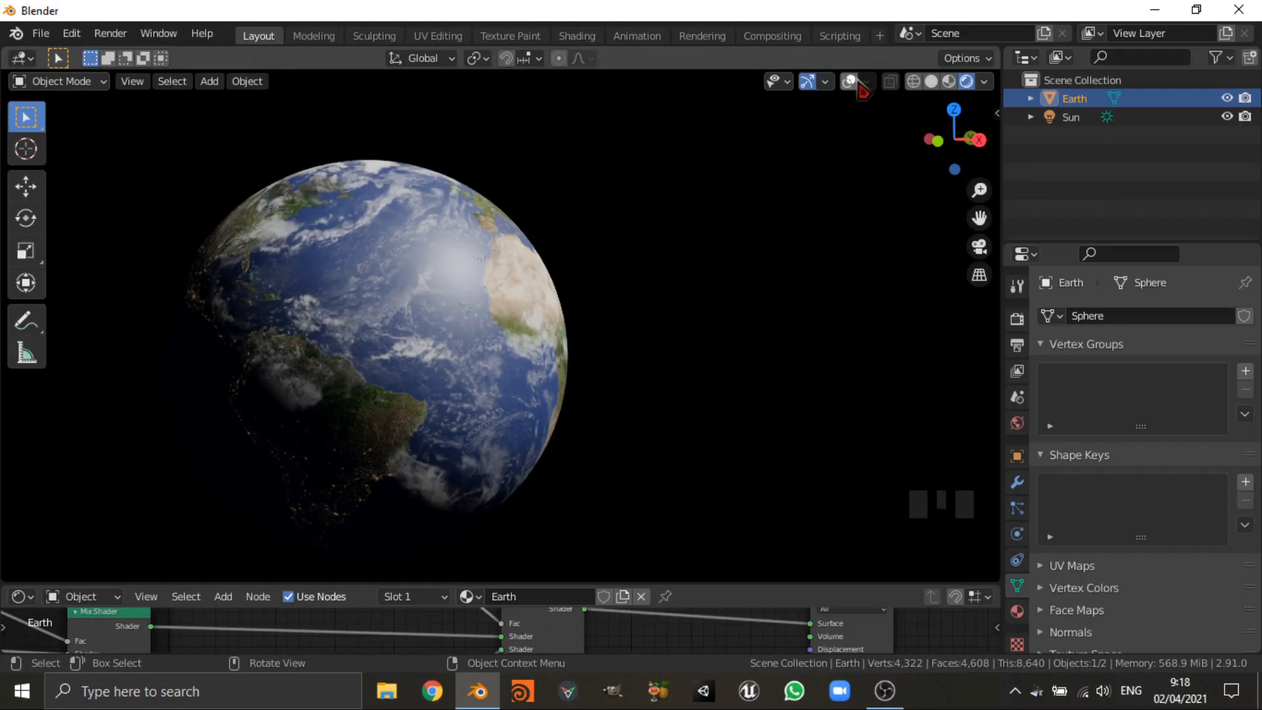
- Turn on the viewport overlays and duplicate the Earth sphere in place
{"action": "left_click", "coordinate": [855, 82]}
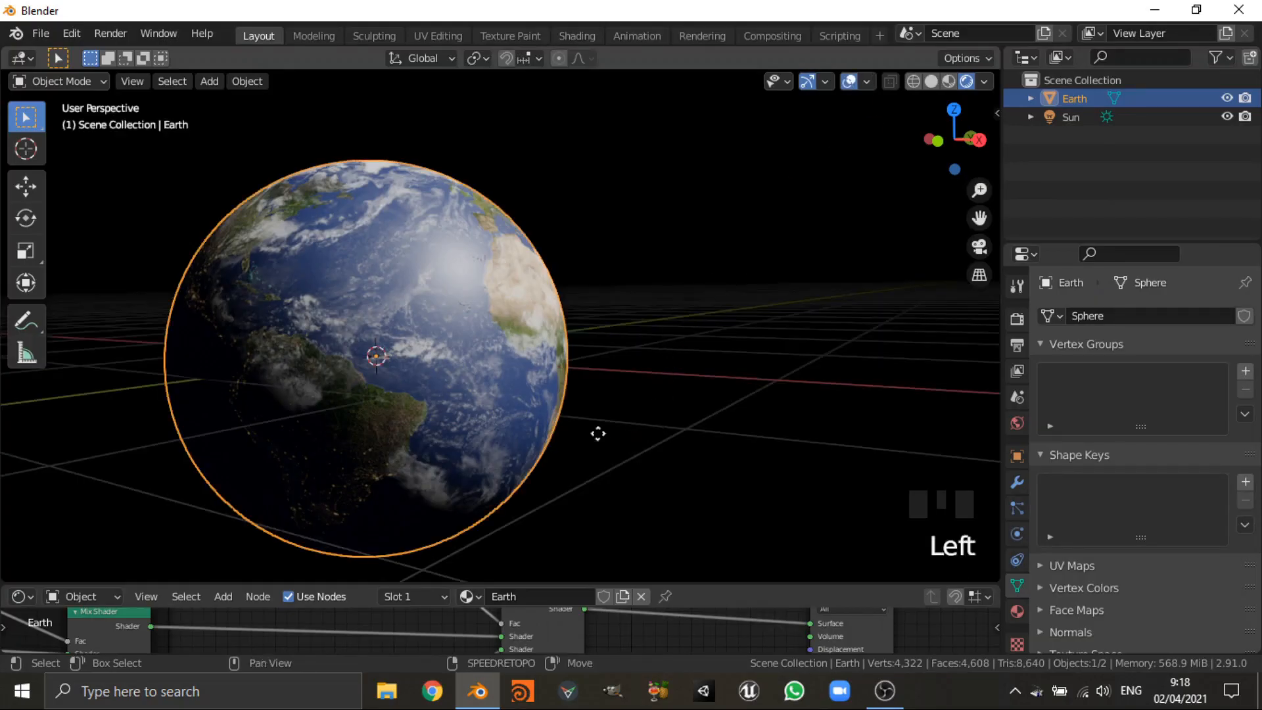
{"action": "key", "text": "shift+d"}
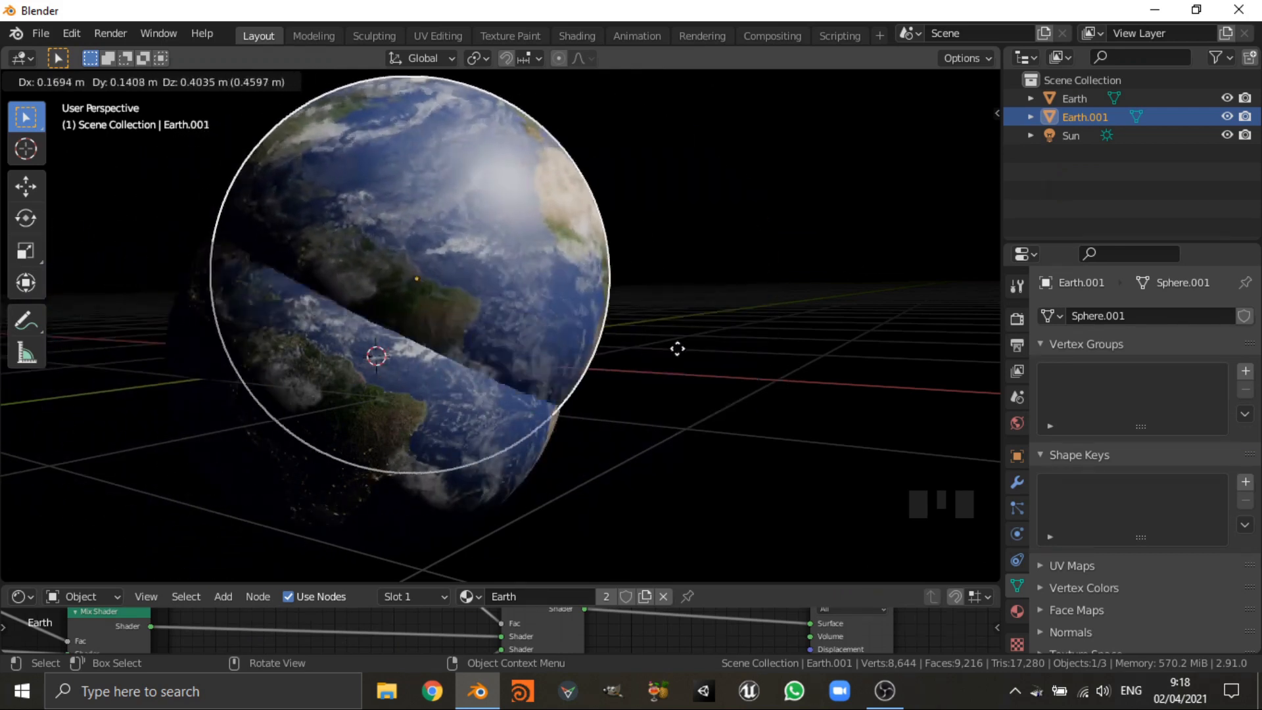
{"action": "right_click", "coordinate": [905, 364]}
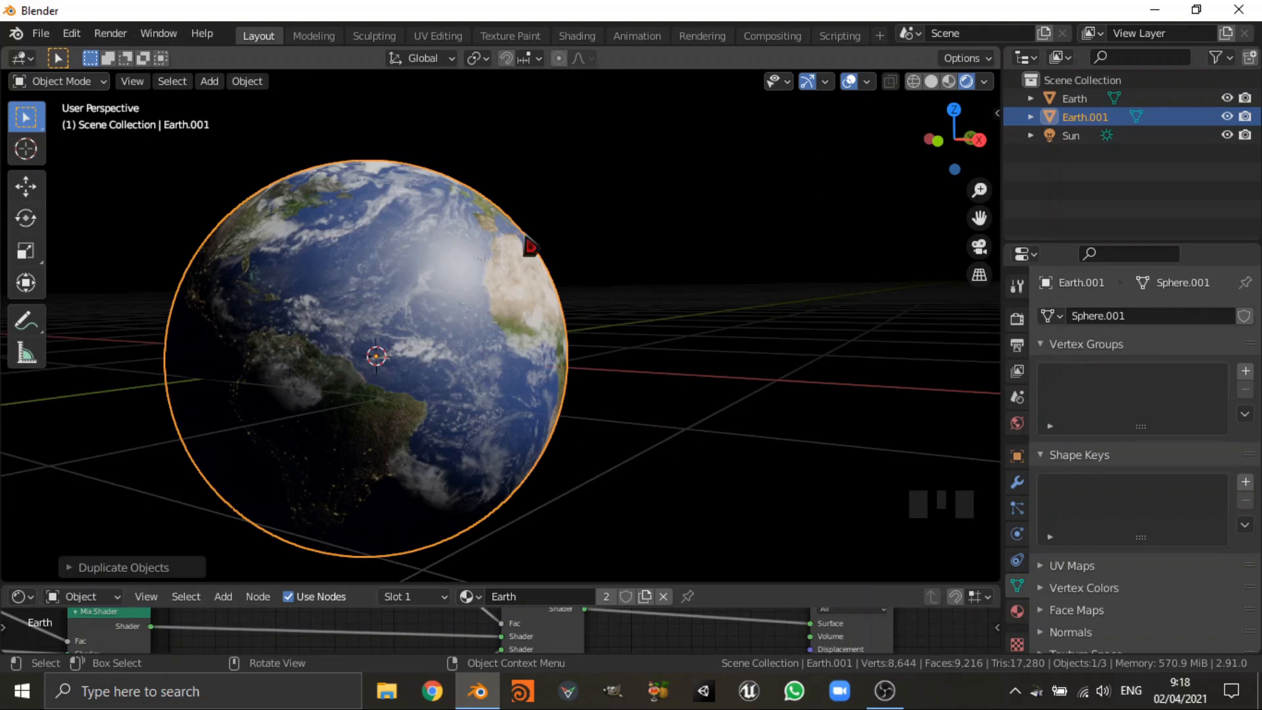
- Scale the duplicate sphere up very slightly, to about 1.002 times its size
{"action": "scroll", "coordinate": [713, 414], "scroll_direction": "up", "scroll_amount": 5}
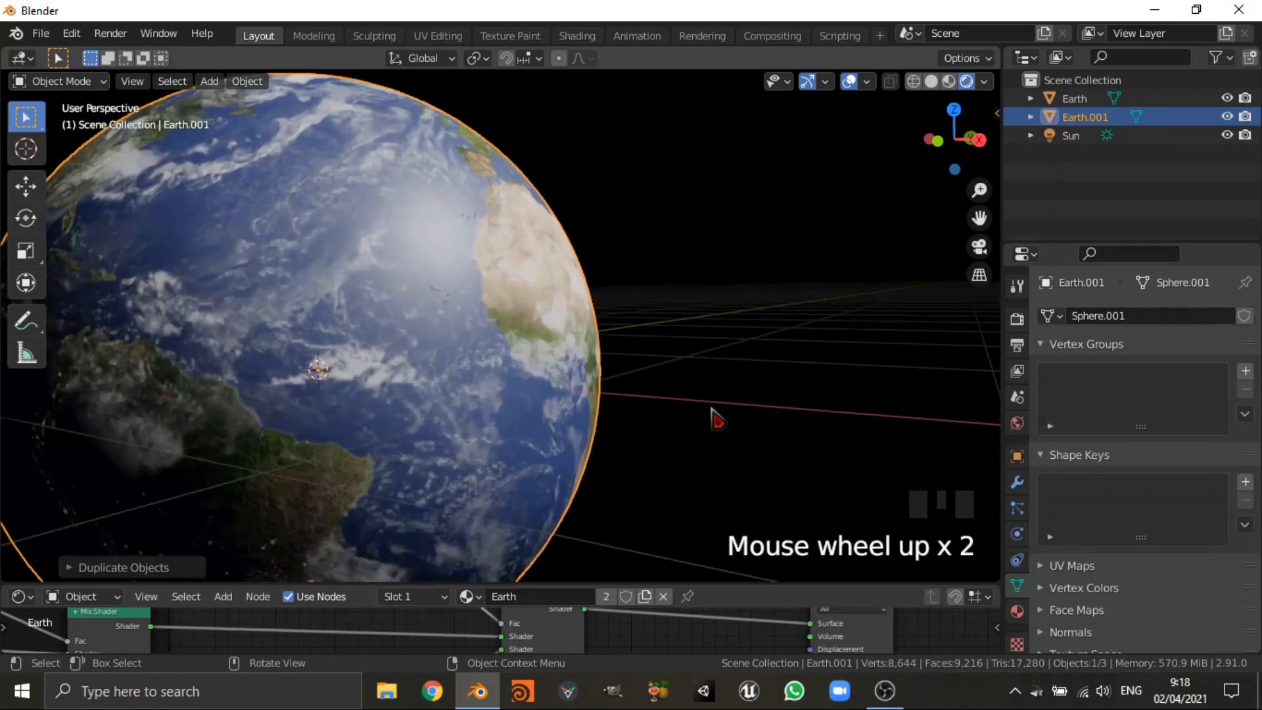
{"action": "key", "text": "s"}
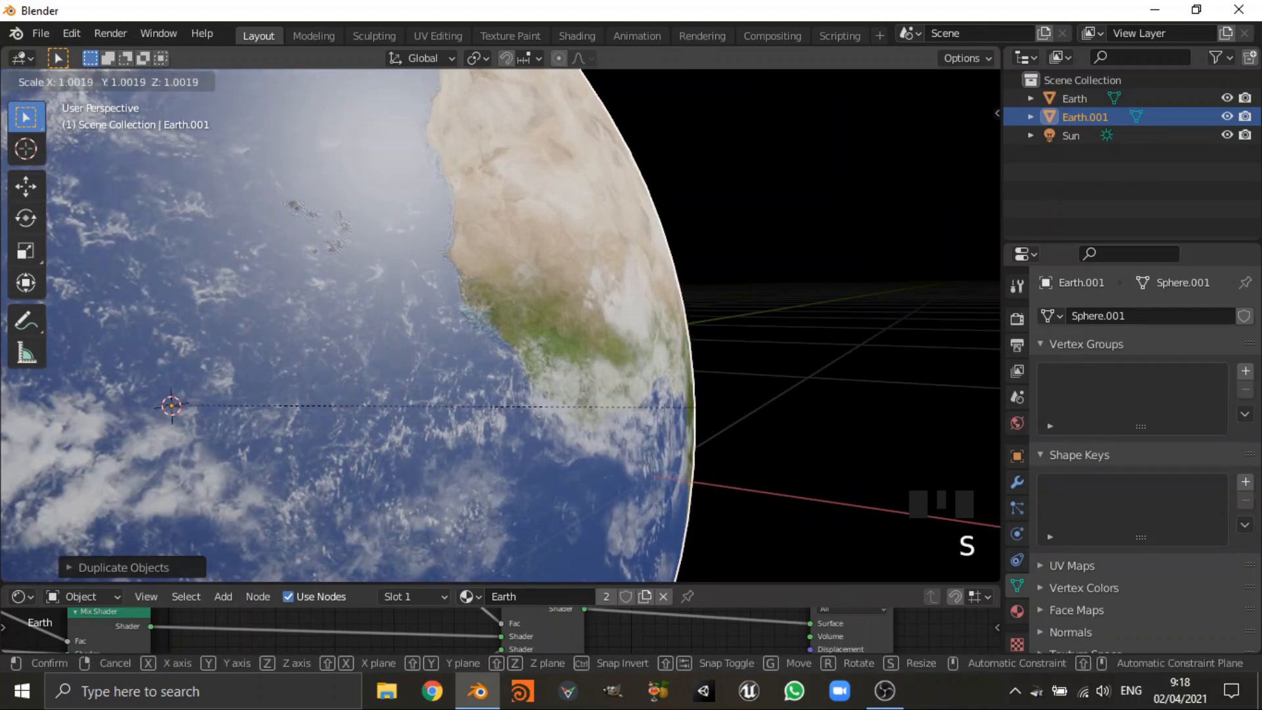
{"action": "left_click", "coordinate": [697, 407]}
{"action": "scroll", "coordinate": [763, 417], "scroll_direction": "down", "scroll_amount": 8}
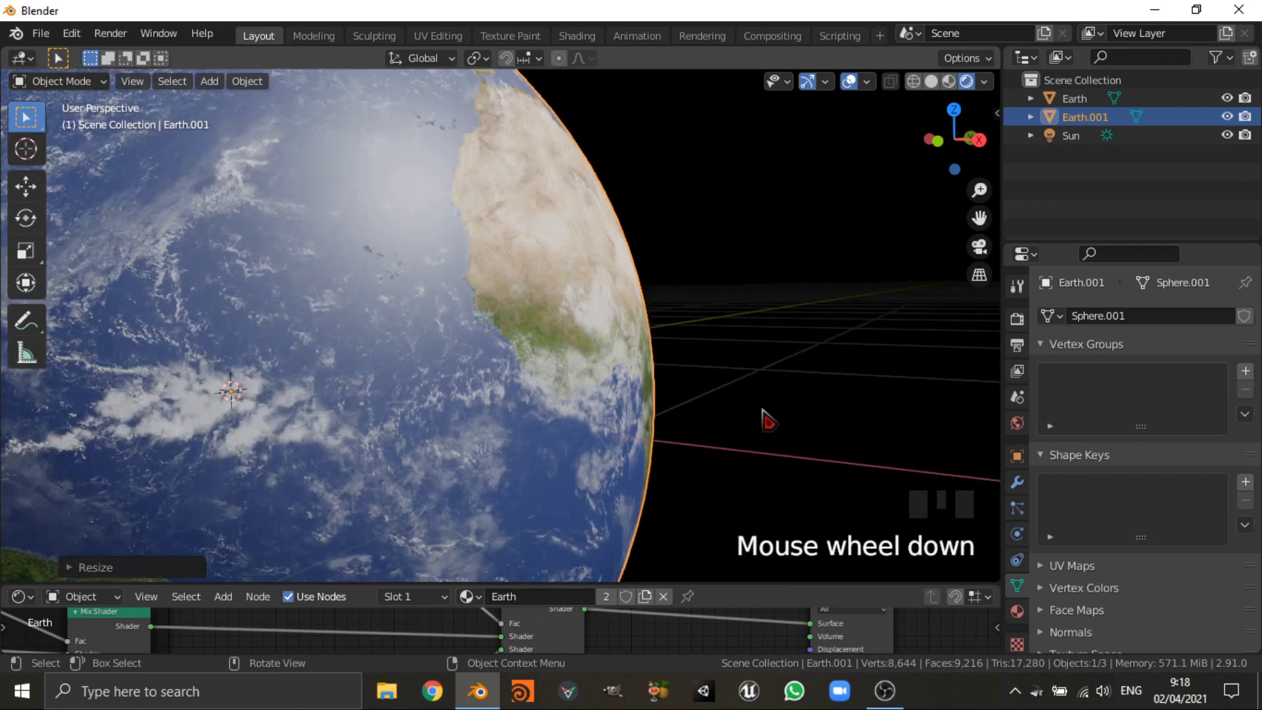
{"action": "scroll", "coordinate": [732, 428], "scroll_direction": "up", "scroll_amount": 4}
{"action": "middle_click_drag", "start_coordinate": [702, 437], "coordinate": [608, 471]}
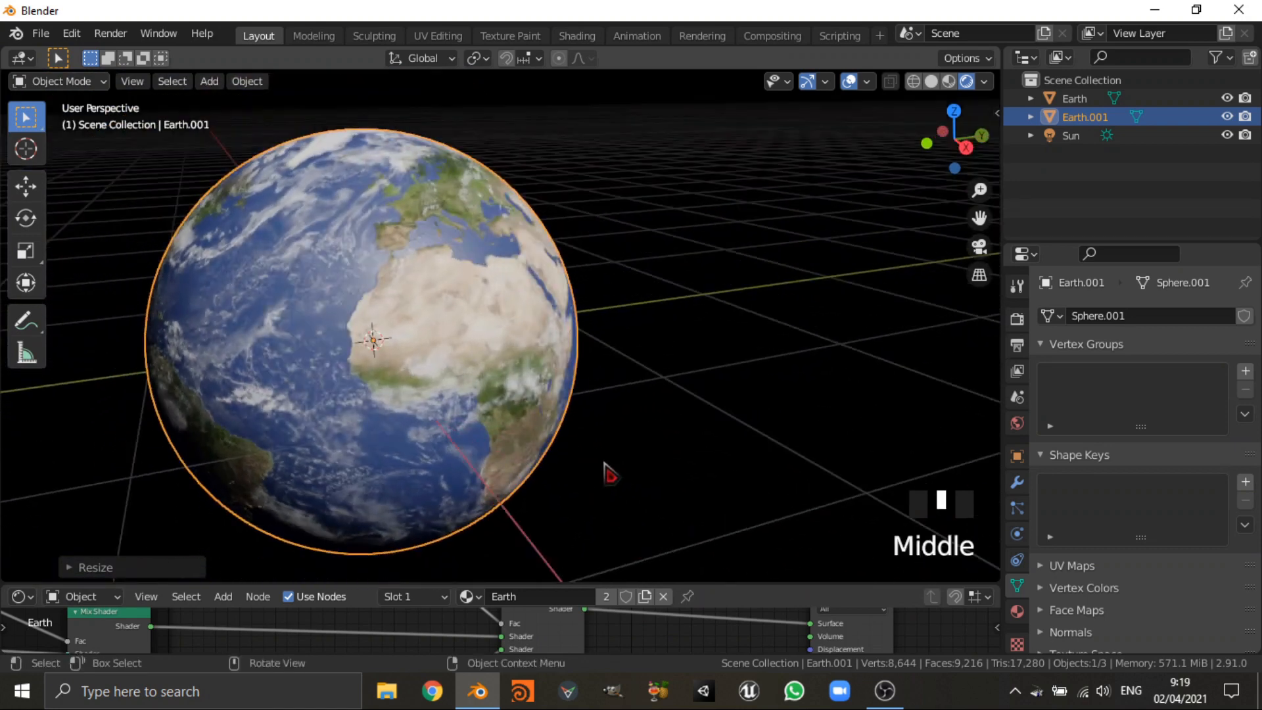
- Replace the duplicate sphere's Earth material with a new material named EarthAtmosphere
{"action": "key", "text": "shift+c"}
{"action": "left_click_drag", "start_coordinate": [680, 587], "coordinate": [723, 334]}
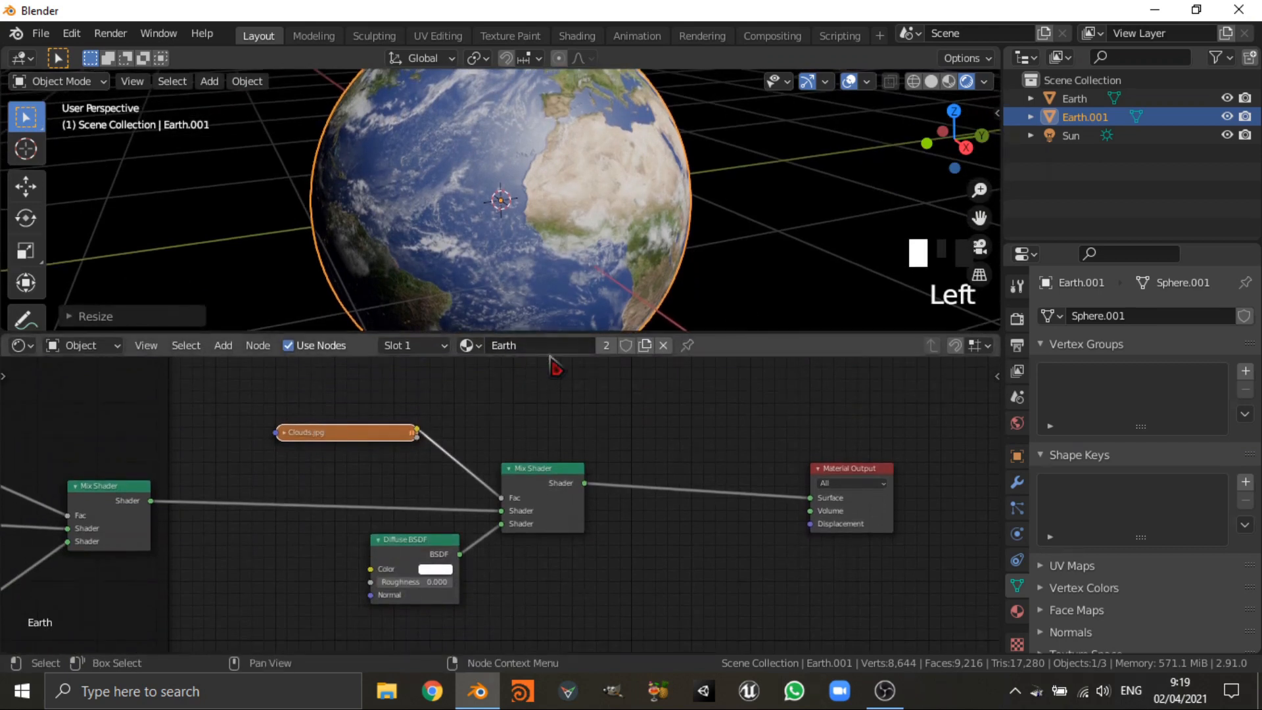
{"action": "left_click", "coordinate": [663, 347]}
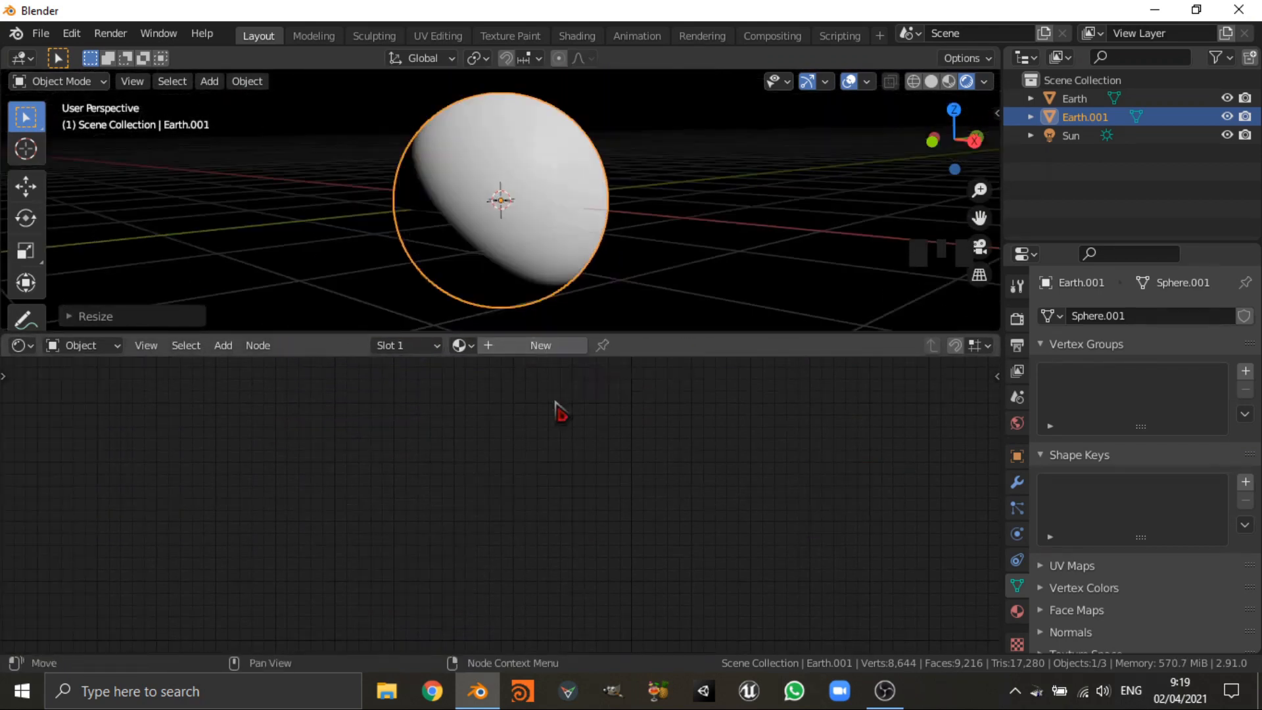
{"action": "left_click", "coordinate": [562, 348]}
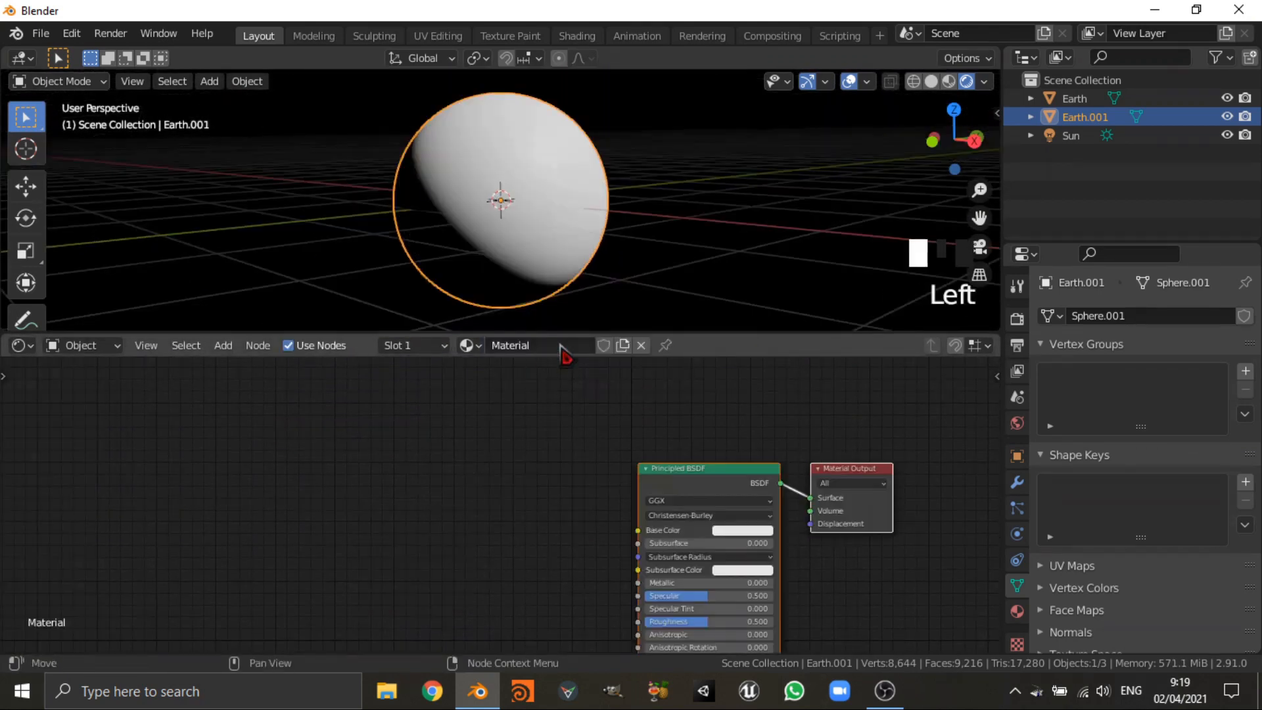
{"action": "double_click", "coordinate": [560, 346]}
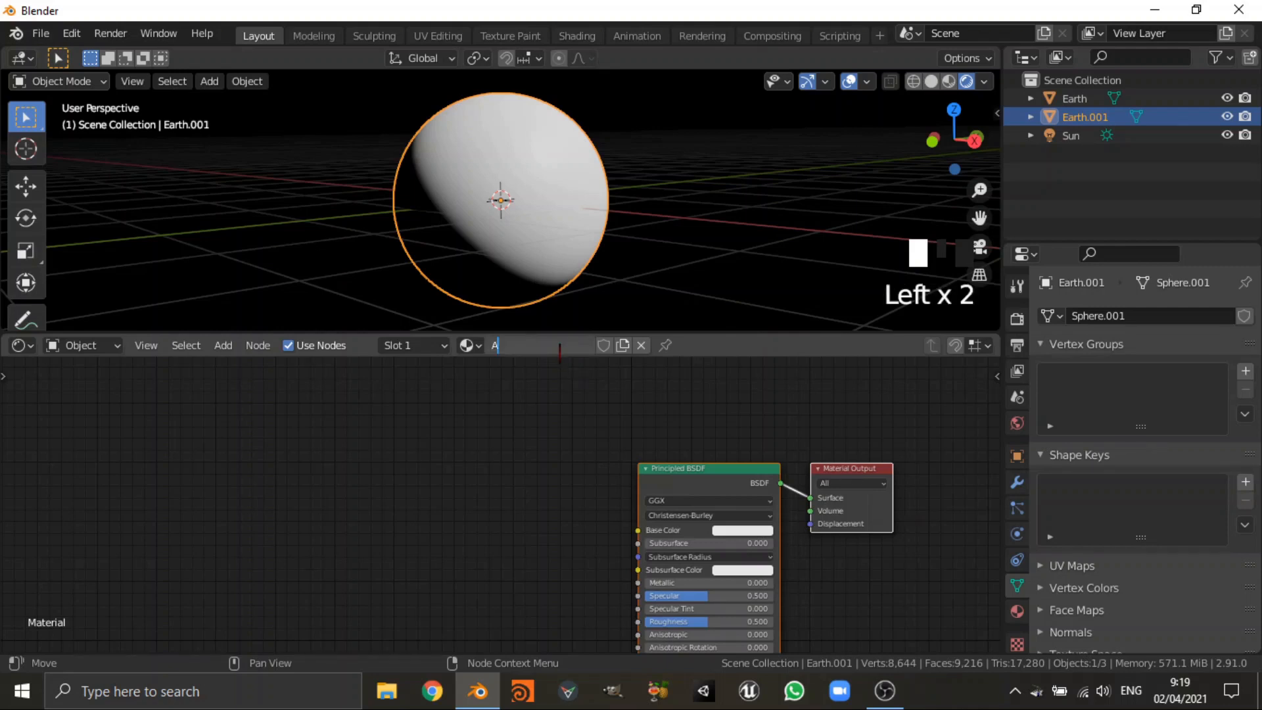
{"action": "type", "text": "EarthAtmosphere"}
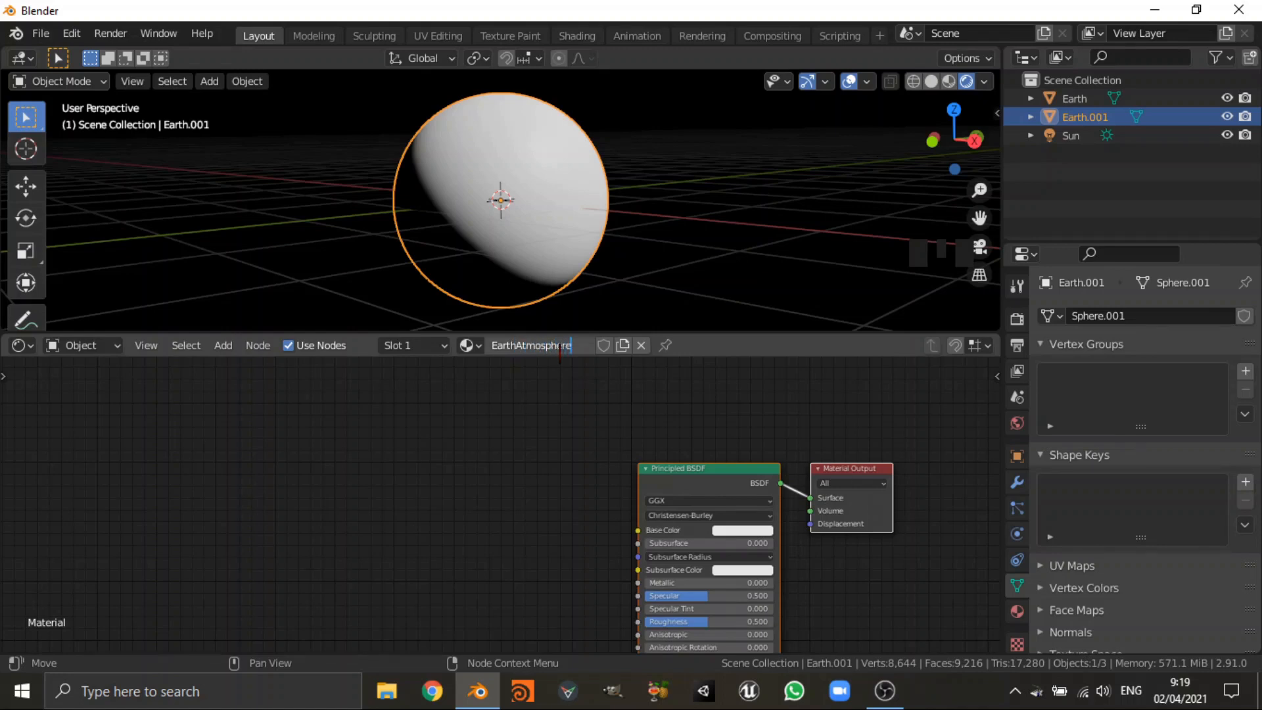
{"action": "key", "text": "Return"}
- Delete the Principled BSDF node from the EarthAtmosphere material
{"action": "left_click", "coordinate": [636, 484]}
{"action": "middle_click_drag", "start_coordinate": [636, 483], "coordinate": [473, 487]}
{"action": "scroll", "coordinate": [472, 485], "scroll_direction": "up", "scroll_amount": 4}
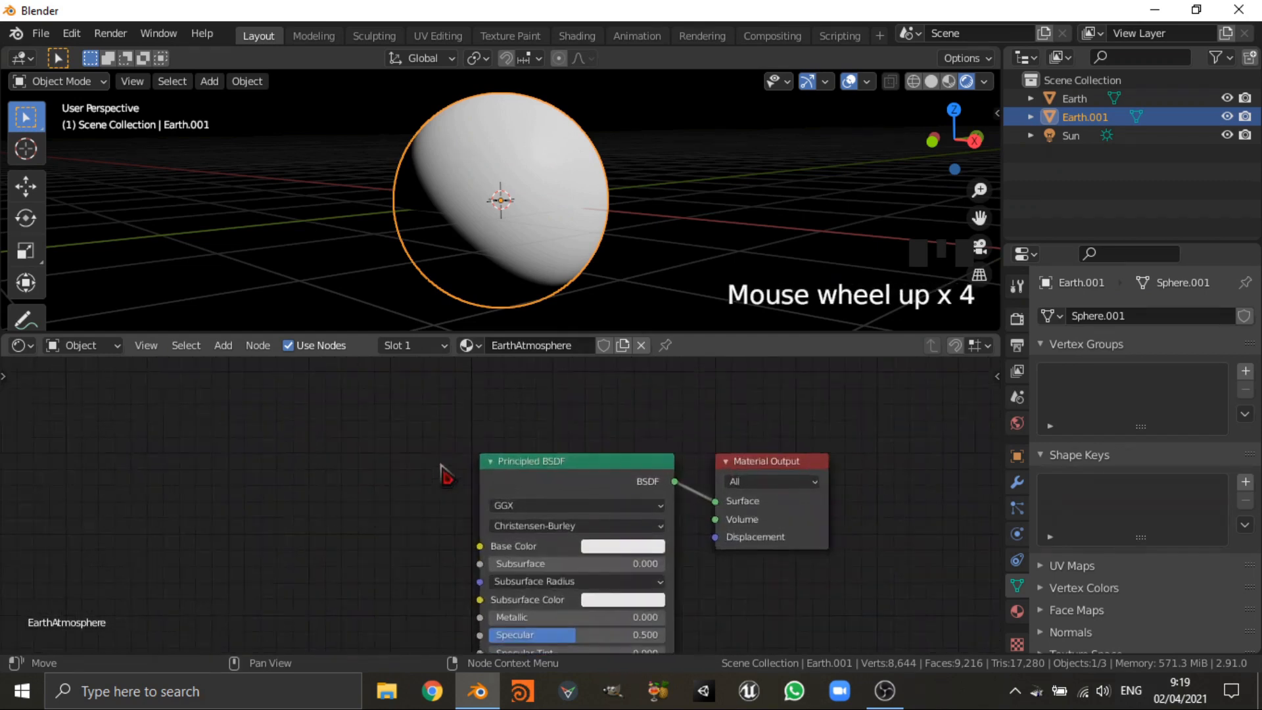
{"action": "left_click", "coordinate": [558, 483]}
{"action": "key", "text": "x"}
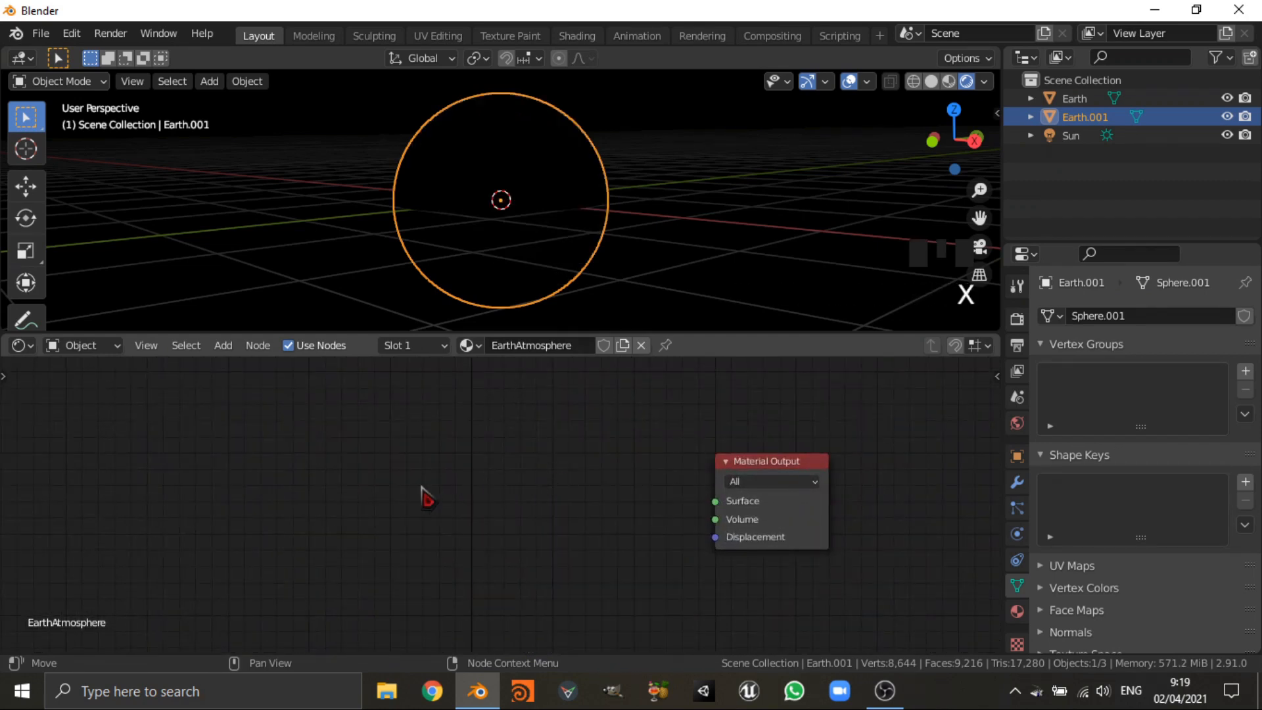
- Add a Mix Shader node in front of the Material Output in the EarthAtmosphere material
{"action": "scroll", "coordinate": [420, 496], "scroll_direction": "down", "scroll_amount": 3}
{"action": "middle_click_drag", "start_coordinate": [421, 496], "coordinate": [460, 476]}
{"action": "scroll", "coordinate": [465, 488], "scroll_direction": "up", "scroll_amount": 1}
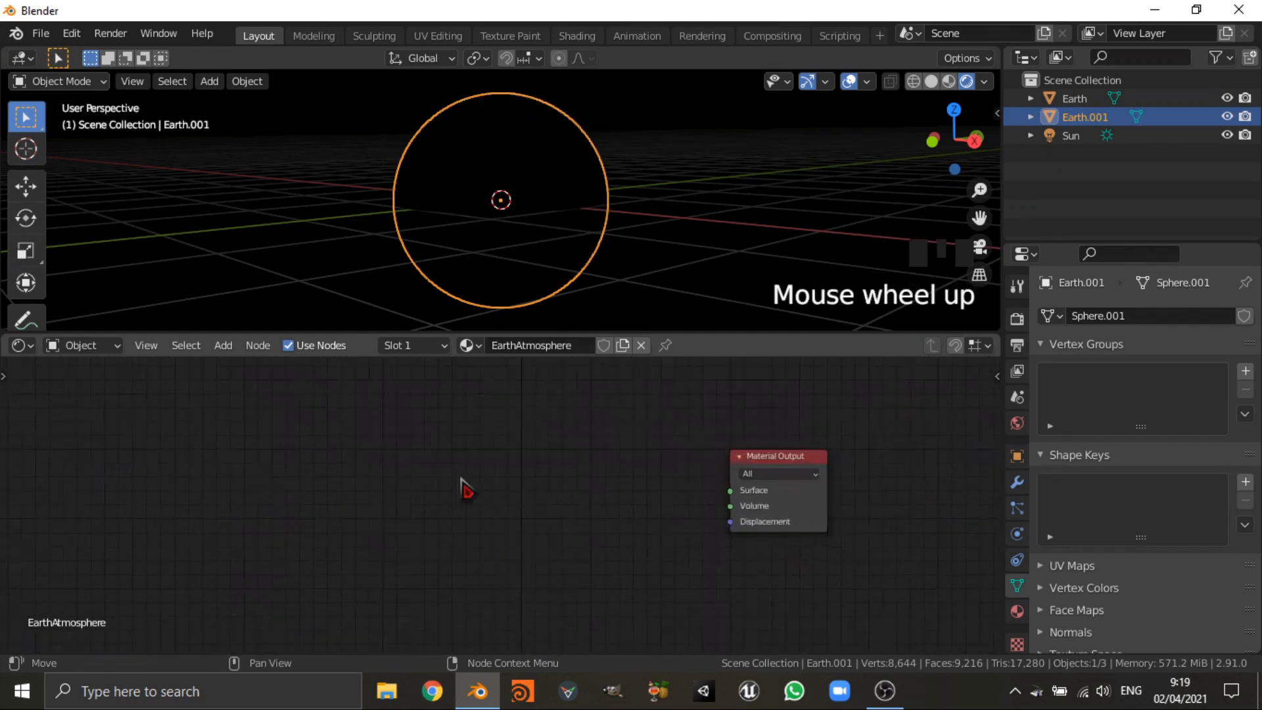
{"action": "key", "text": "shift+a"}
{"action": "left_click", "coordinate": [477, 442]}
{"action": "type", "text": "mi"}
{"action": "key", "text": "Return"}
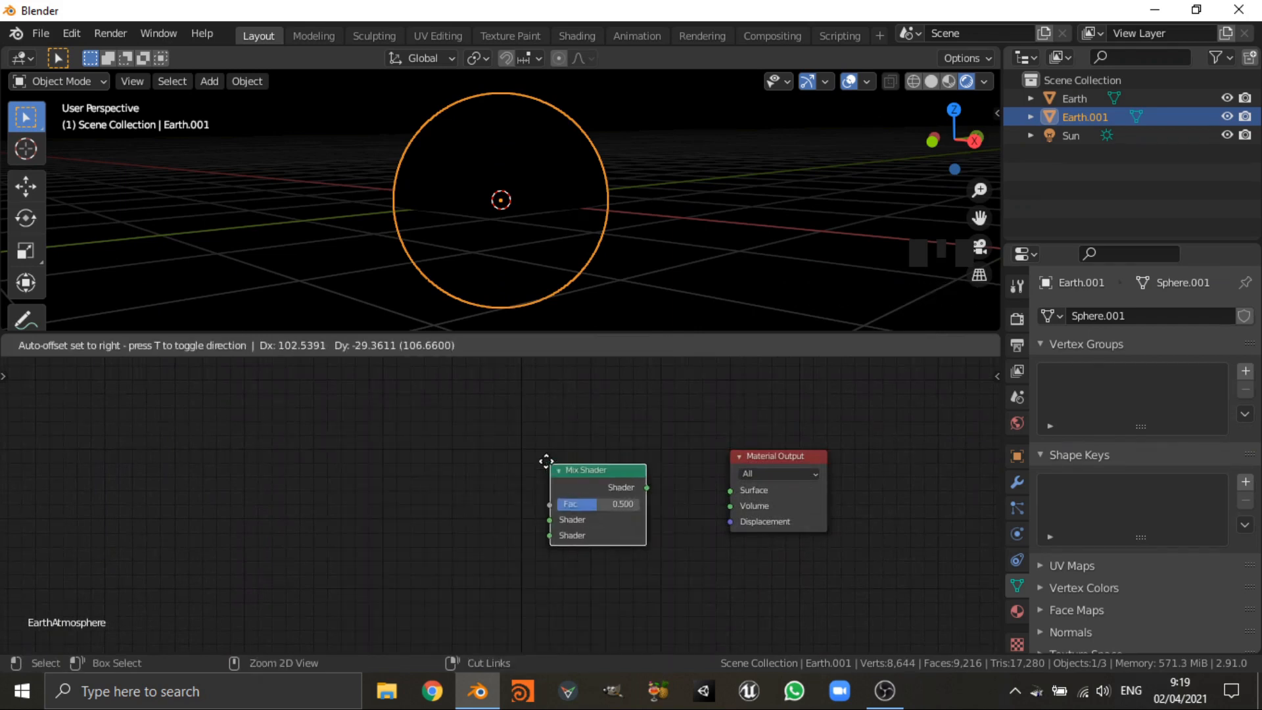
{"action": "left_click", "coordinate": [558, 457]}
- Add an Emission shader node before the Mix Shader in the EarthAtmosphere material
{"action": "scroll", "coordinate": [474, 526], "scroll_direction": "down", "scroll_amount": 3}
{"action": "middle_click_drag", "start_coordinate": [472, 512], "coordinate": [498, 501]}
{"action": "scroll", "coordinate": [497, 500], "scroll_direction": "up", "scroll_amount": 3}
{"action": "key", "text": "shift+a"}
{"action": "left_click", "coordinate": [484, 456]}
{"action": "type", "text": "e"}
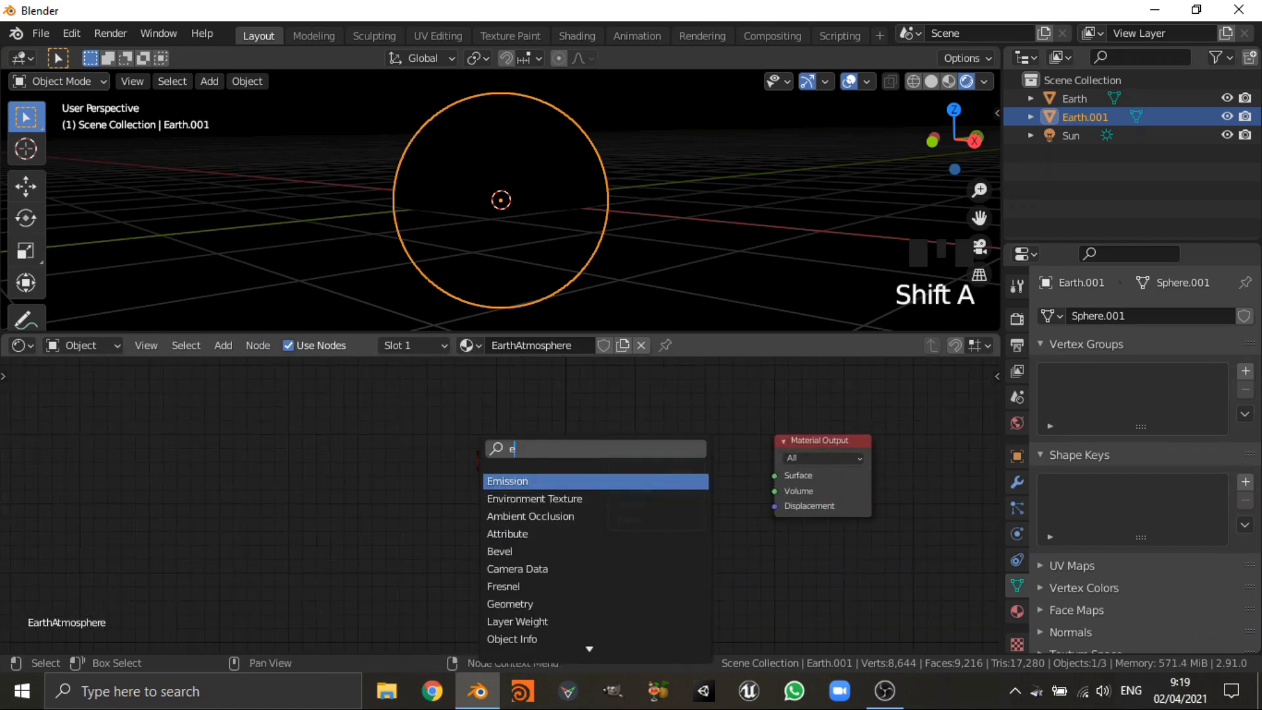
{"action": "key", "text": "Return"}
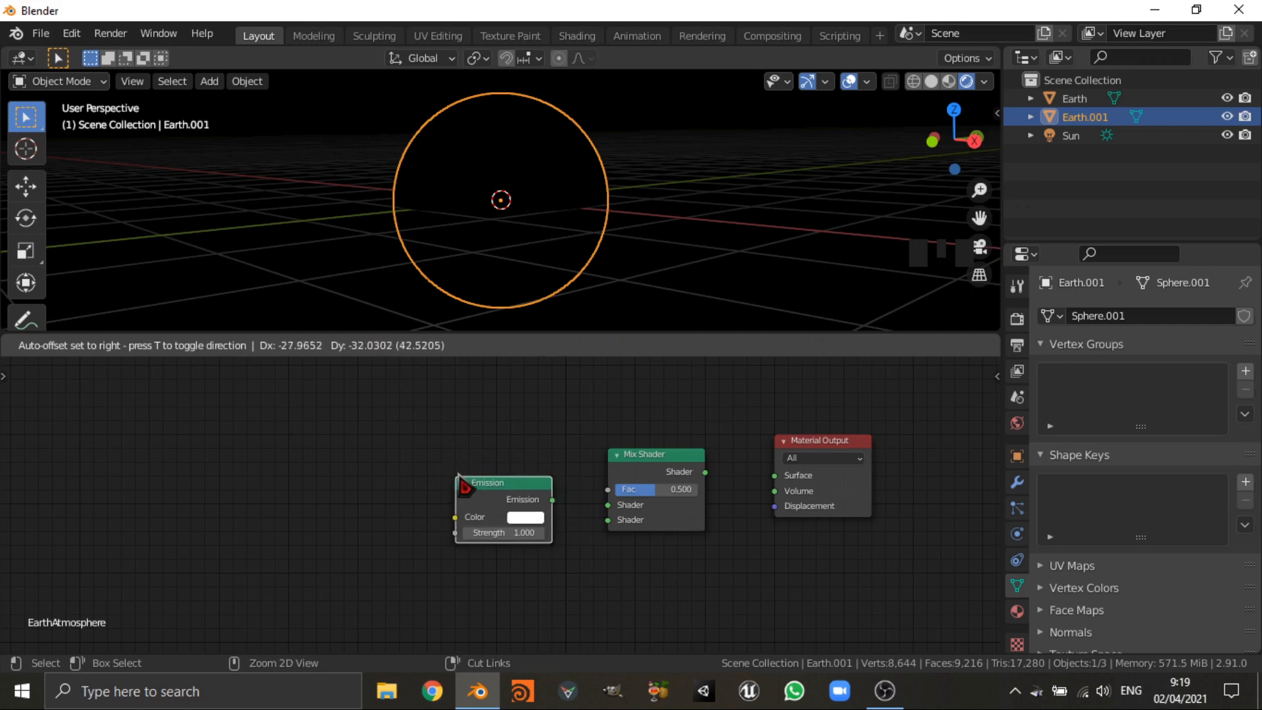
{"action": "left_click", "coordinate": [454, 467]}
- Add a Transparent BSDF node and place it just below the Emission node
{"action": "key", "text": "shift+a"}
{"action": "left_click", "coordinate": [451, 438]}
{"action": "type", "text": "trans"}
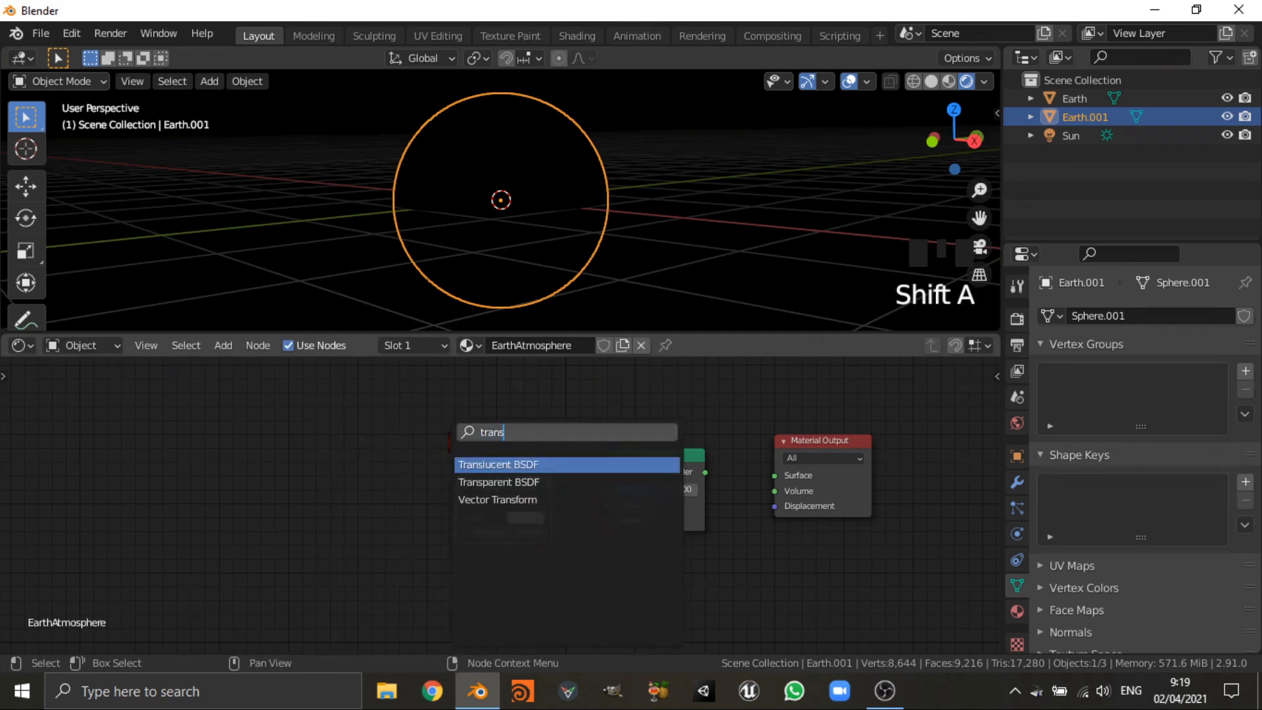
{"action": "key", "text": "Down"}
{"action": "key", "text": "Return"}
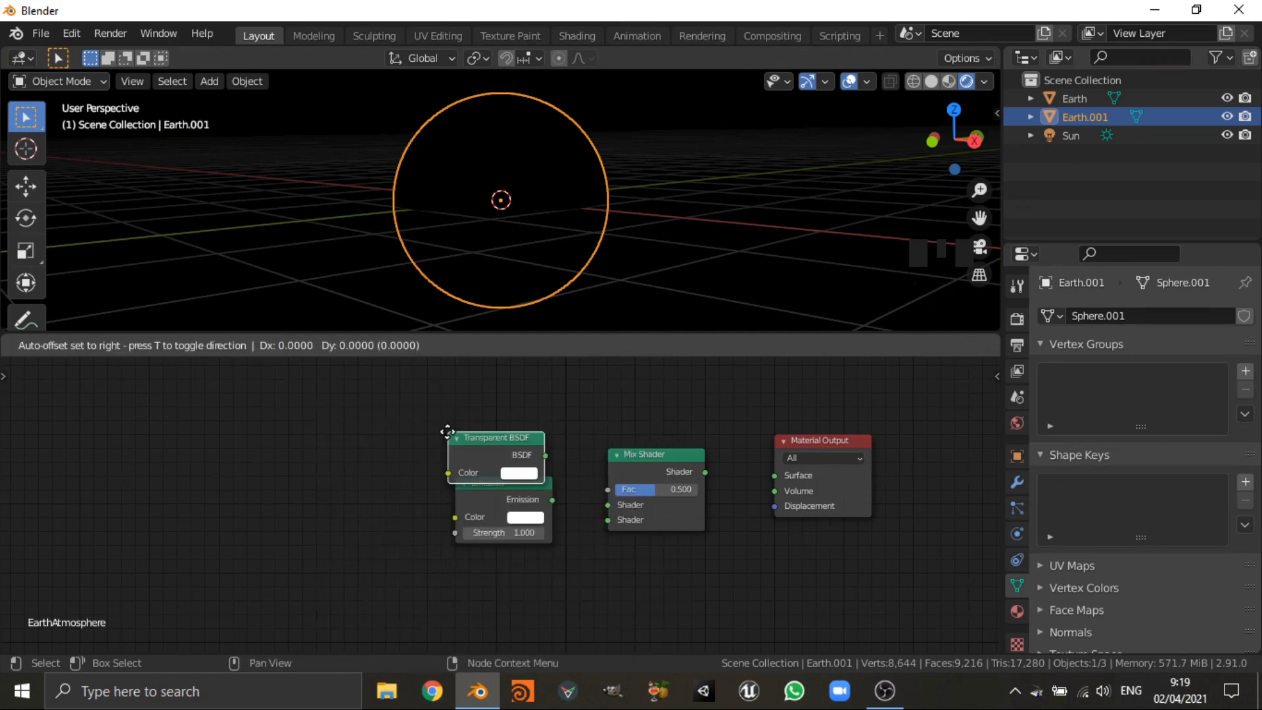
{"action": "left_click", "coordinate": [455, 568]}
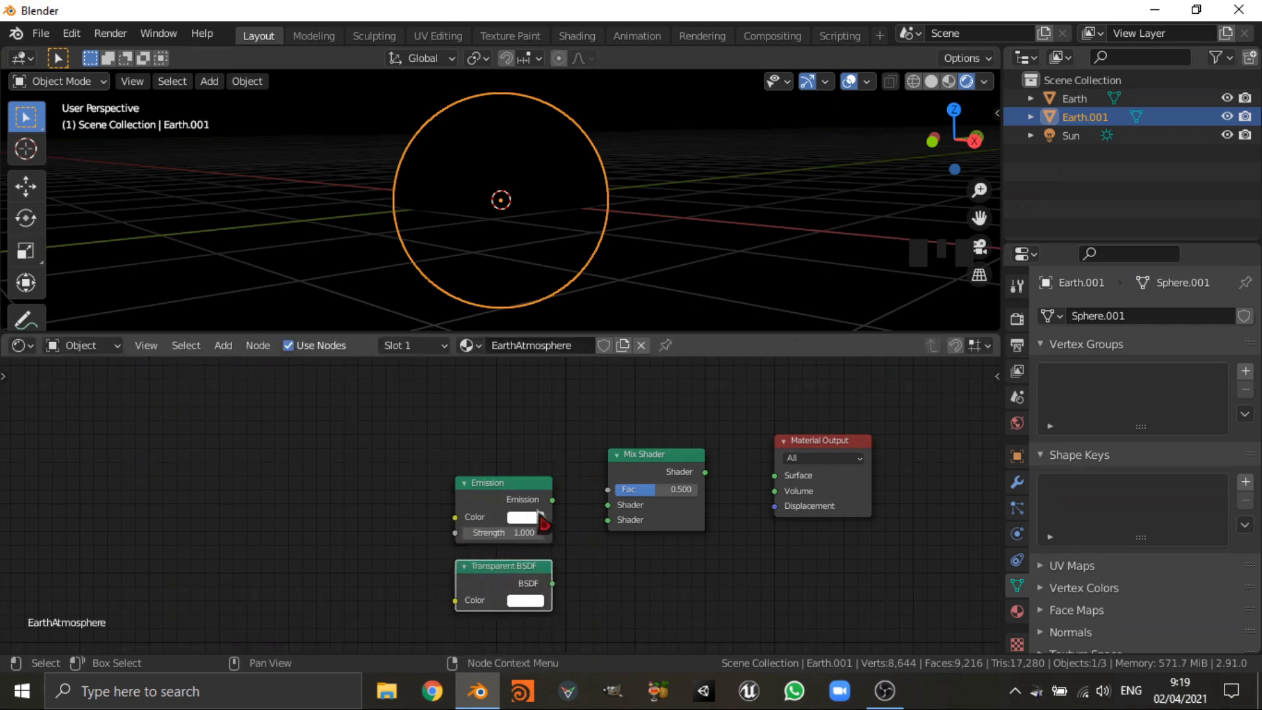
- Connect Emission and Transparent BSDF to the Mix Shader's first and second shader inputs, and the Mix Shader to the Material Output's Surface
{"action": "left_click_drag", "start_coordinate": [553, 500], "coordinate": [607, 505]}
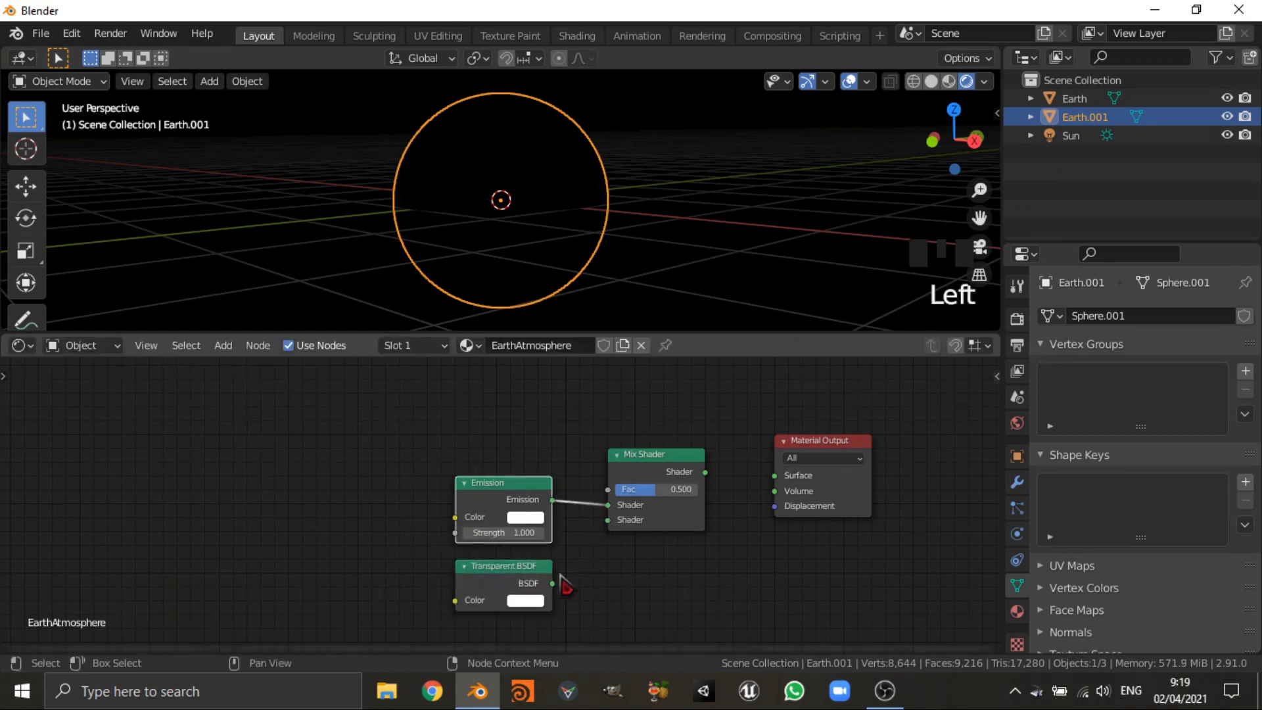
{"action": "left_click_drag", "start_coordinate": [552, 585], "coordinate": [614, 526]}
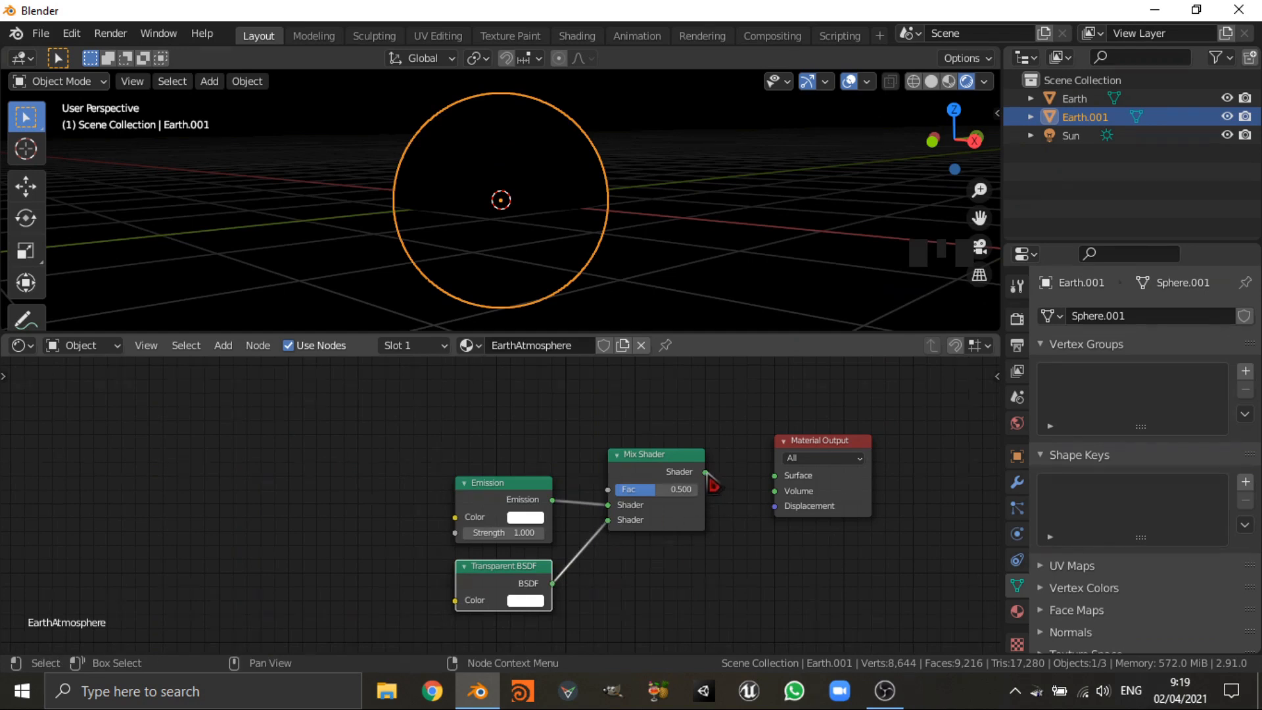
{"action": "left_click_drag", "start_coordinate": [707, 474], "coordinate": [789, 489]}
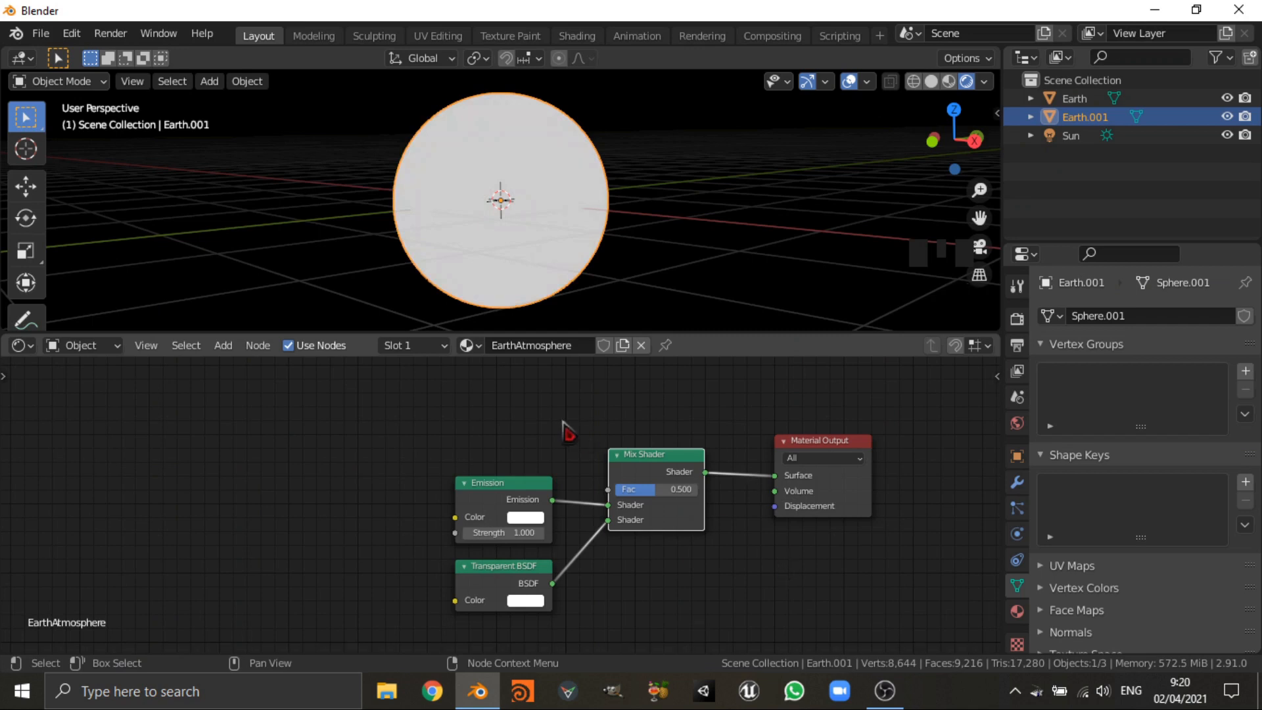
- Add a Diffuse BSDF node and place it well ahead of the Emission node, leaving space for nodes between them
{"action": "scroll", "coordinate": [566, 428], "scroll_direction": "down", "scroll_amount": 2}
{"action": "scroll", "coordinate": [515, 470], "scroll_direction": "up", "scroll_amount": 4}
{"action": "middle_click_drag", "start_coordinate": [492, 462], "coordinate": [544, 485]}
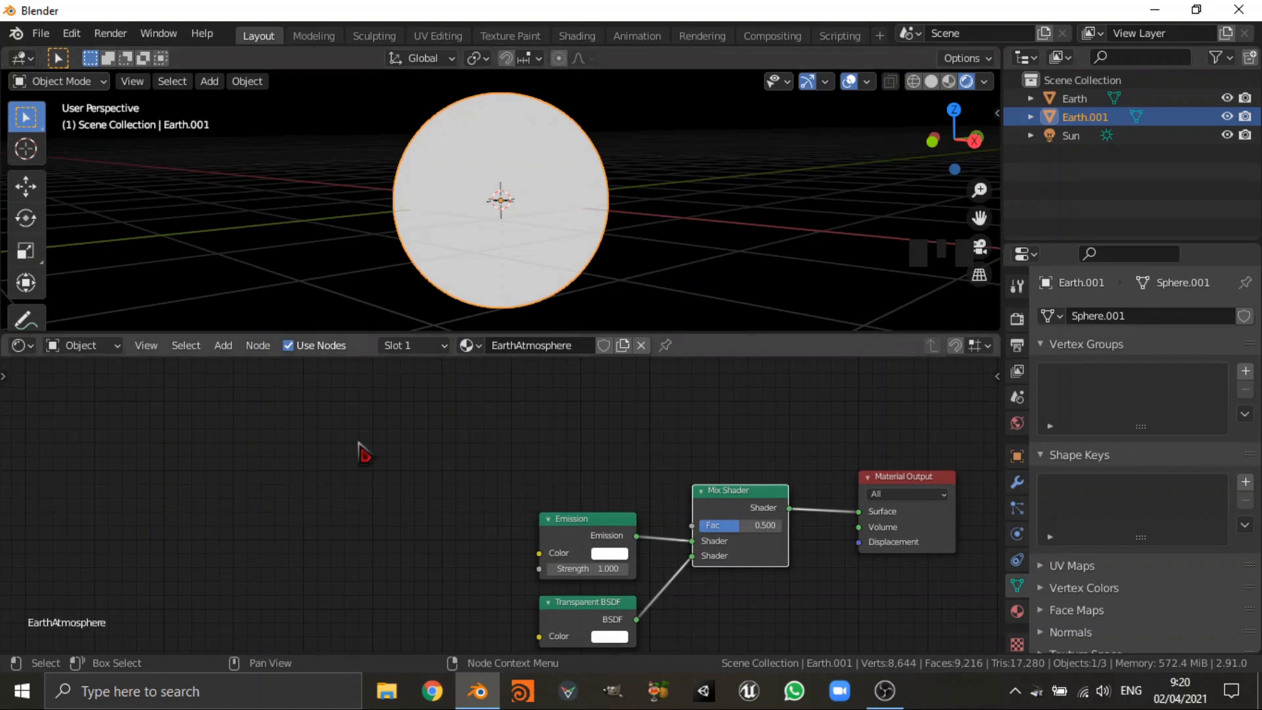
{"action": "key", "text": "shift+a"}
{"action": "left_click", "coordinate": [338, 441]}
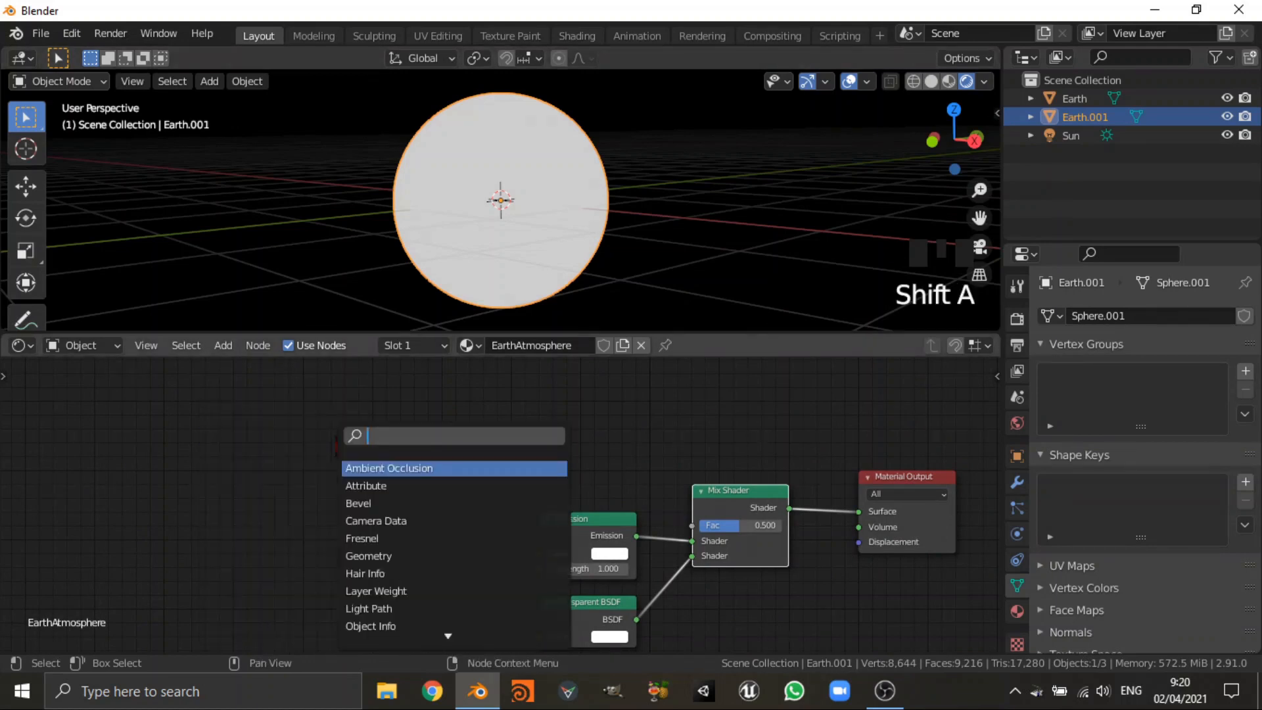
{"action": "type", "text": "diff"}
{"action": "key", "text": "Return"}
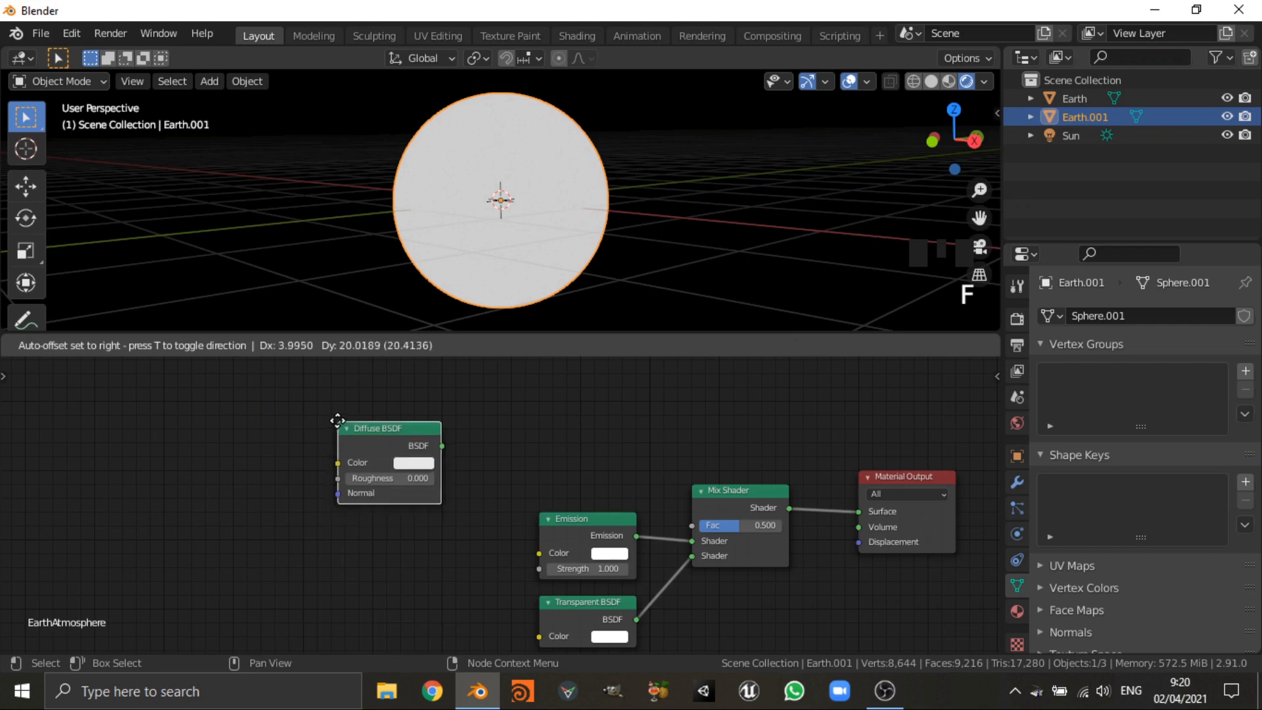
{"action": "left_click", "coordinate": [315, 416]}
{"action": "left_click_drag", "start_coordinate": [363, 438], "coordinate": [228, 433]}
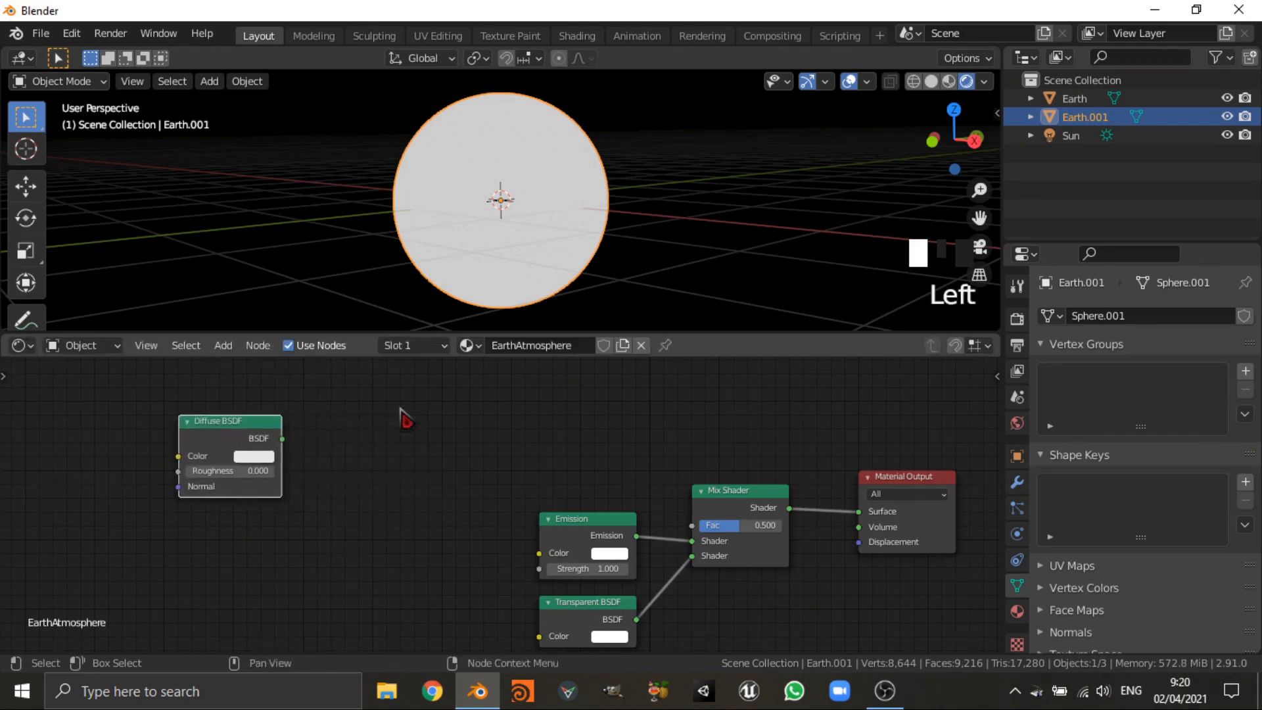
- Add a Shader to RGB node beside the Diffuse BSDF and feed the BSDF output into its Shader input
{"action": "key", "text": "shift+a"}
{"action": "left_click", "coordinate": [408, 403]}
{"action": "type", "text": "shaders"}
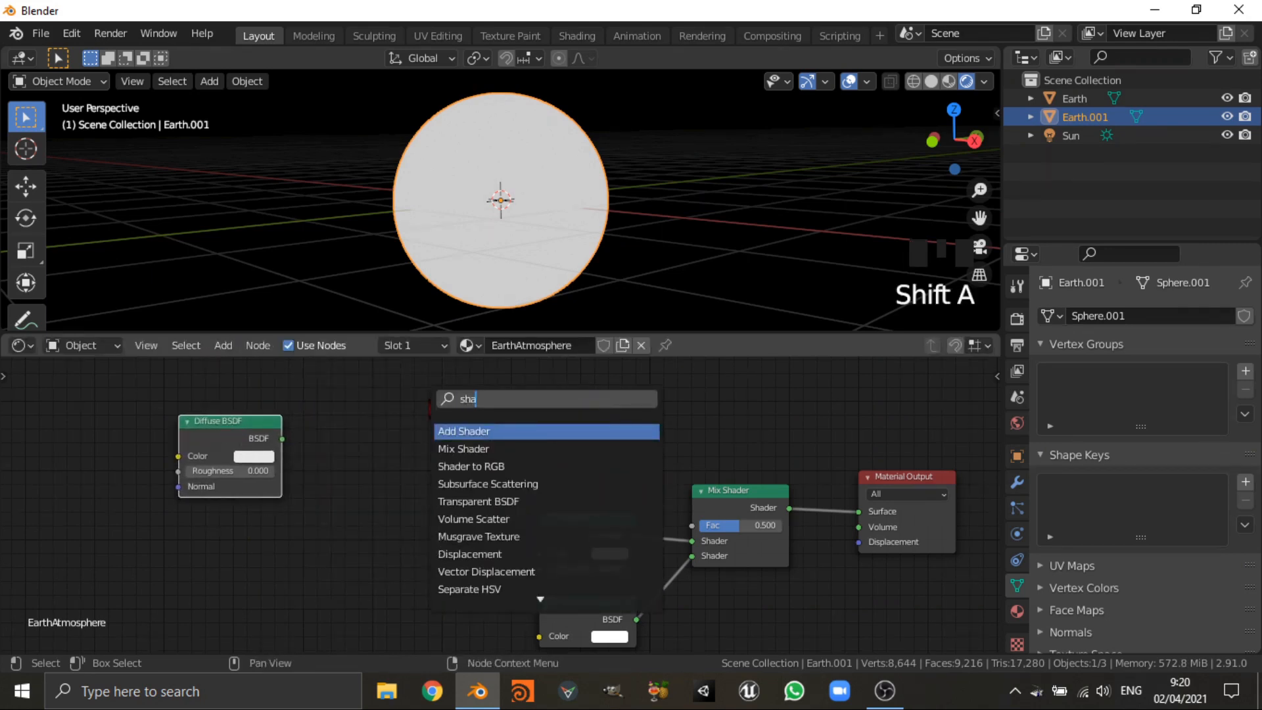
{"action": "key", "text": "BackSpace"}
{"action": "type", "text": "t"}
{"action": "key", "text": "BackSpace"}
{"action": "type", "text": "t"}
{"action": "key", "text": "Return"}
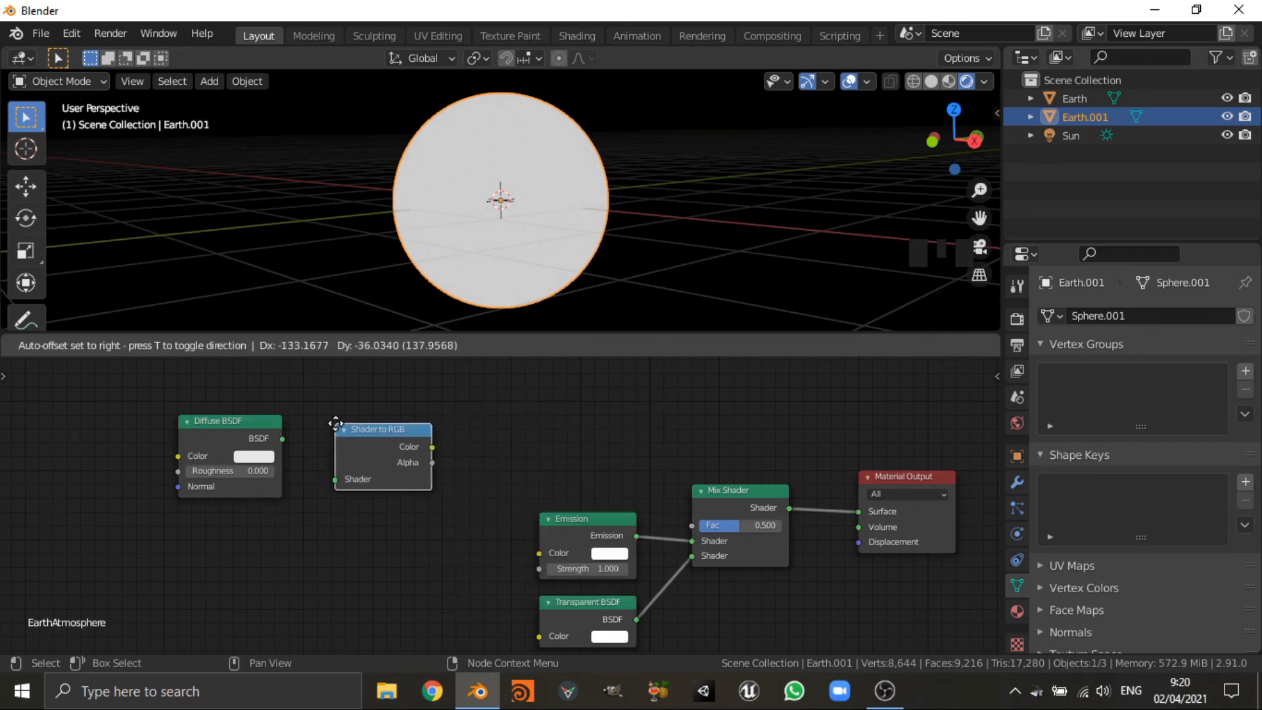
{"action": "left_click", "coordinate": [348, 424]}
{"action": "left_click_drag", "start_coordinate": [283, 439], "coordinate": [358, 479]}
{"action": "left_click", "coordinate": [393, 441]}
{"action": "left_click_drag", "start_coordinate": [387, 431], "coordinate": [376, 432]}
- Add a ColorRamp node after Shader to RGB and connect the Color output to the ramp's Fac
{"action": "key", "text": "shift+a"}
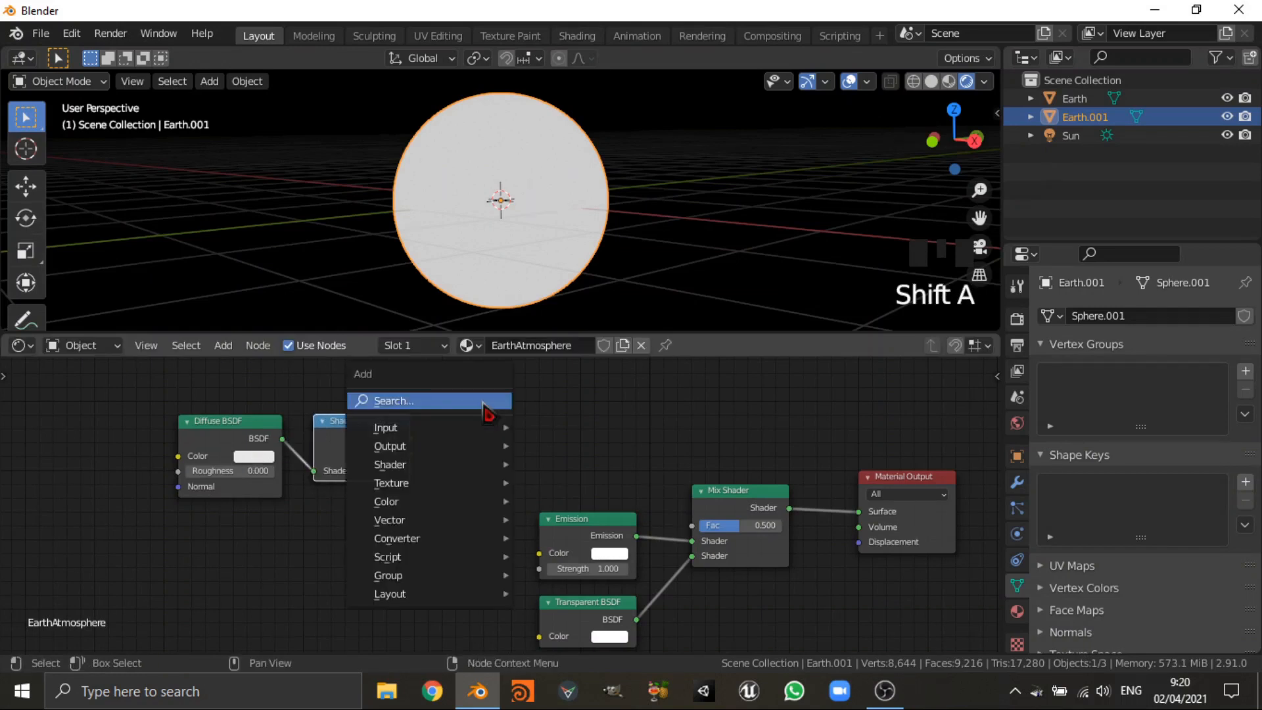
{"action": "left_click", "coordinate": [486, 410]}
{"action": "type", "text": "colorr"}
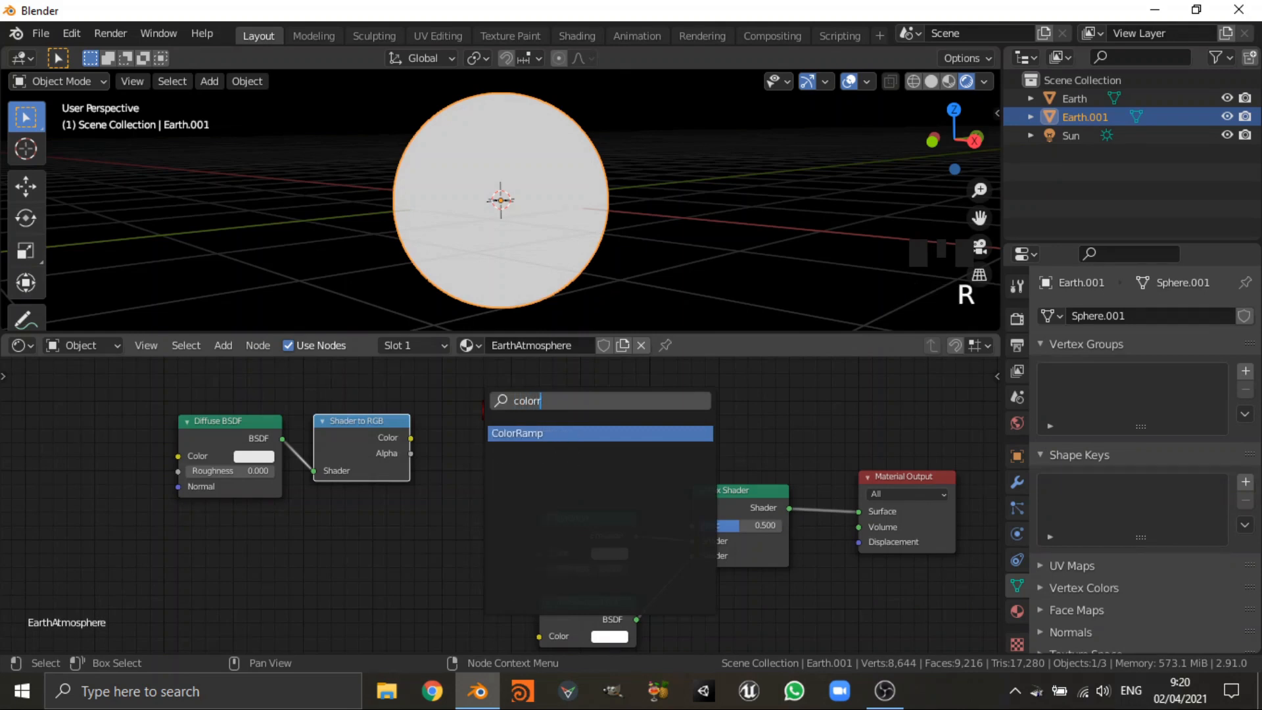
{"action": "key", "text": "Return"}
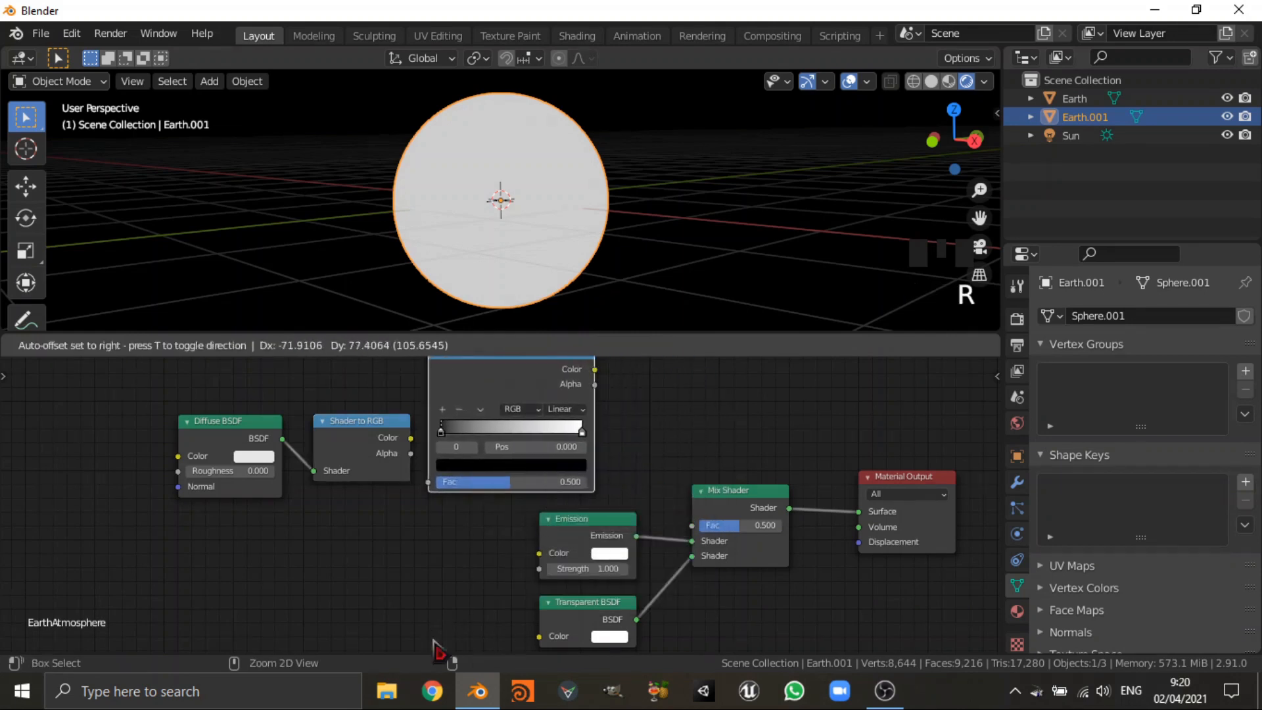
{"action": "left_click", "coordinate": [430, 643]}
{"action": "left_click_drag", "start_coordinate": [411, 438], "coordinate": [441, 493]}
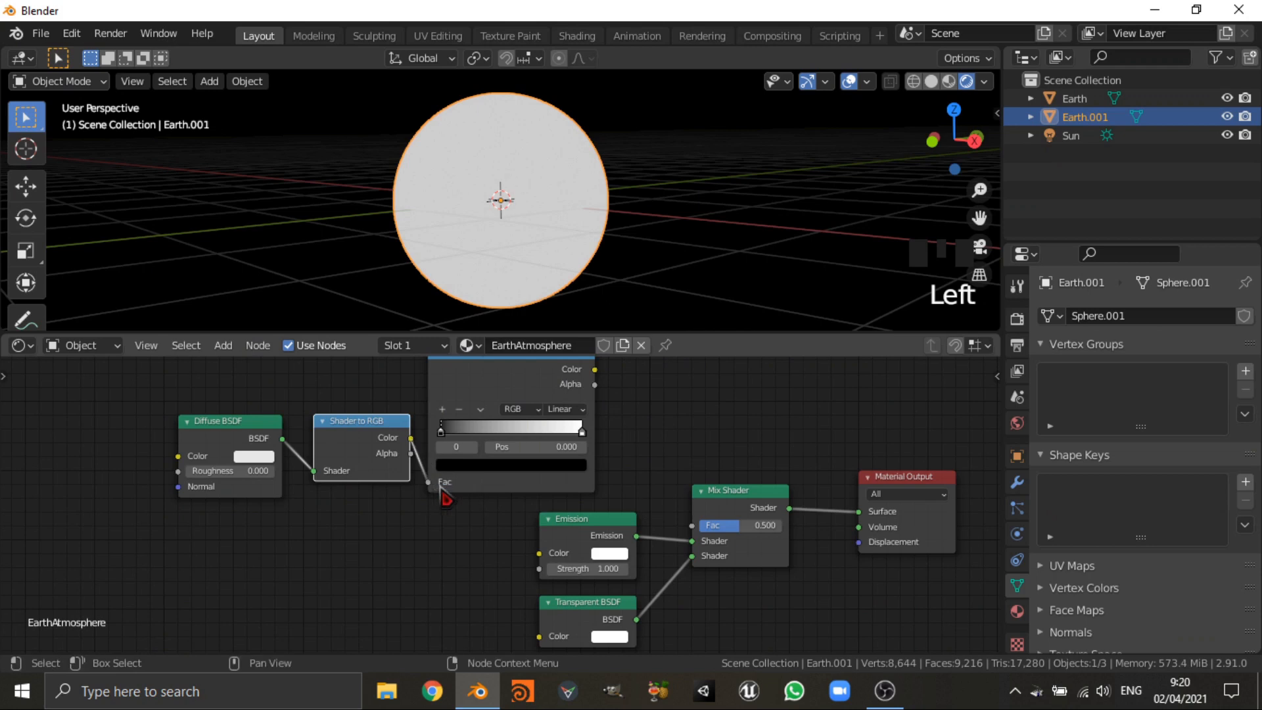
- Connect the ColorRamp's Color output to the Mix Shader's Fac and check the shading on the sphere
{"action": "left_click_drag", "start_coordinate": [595, 371], "coordinate": [692, 525]}
{"action": "left_click_drag", "start_coordinate": [506, 401], "coordinate": [524, 402]}
{"action": "scroll", "coordinate": [566, 263], "scroll_direction": "down", "scroll_amount": 2}
{"action": "scroll", "coordinate": [562, 252], "scroll_direction": "up", "scroll_amount": 2}
{"action": "middle_click_drag", "start_coordinate": [562, 253], "coordinate": [582, 247]}
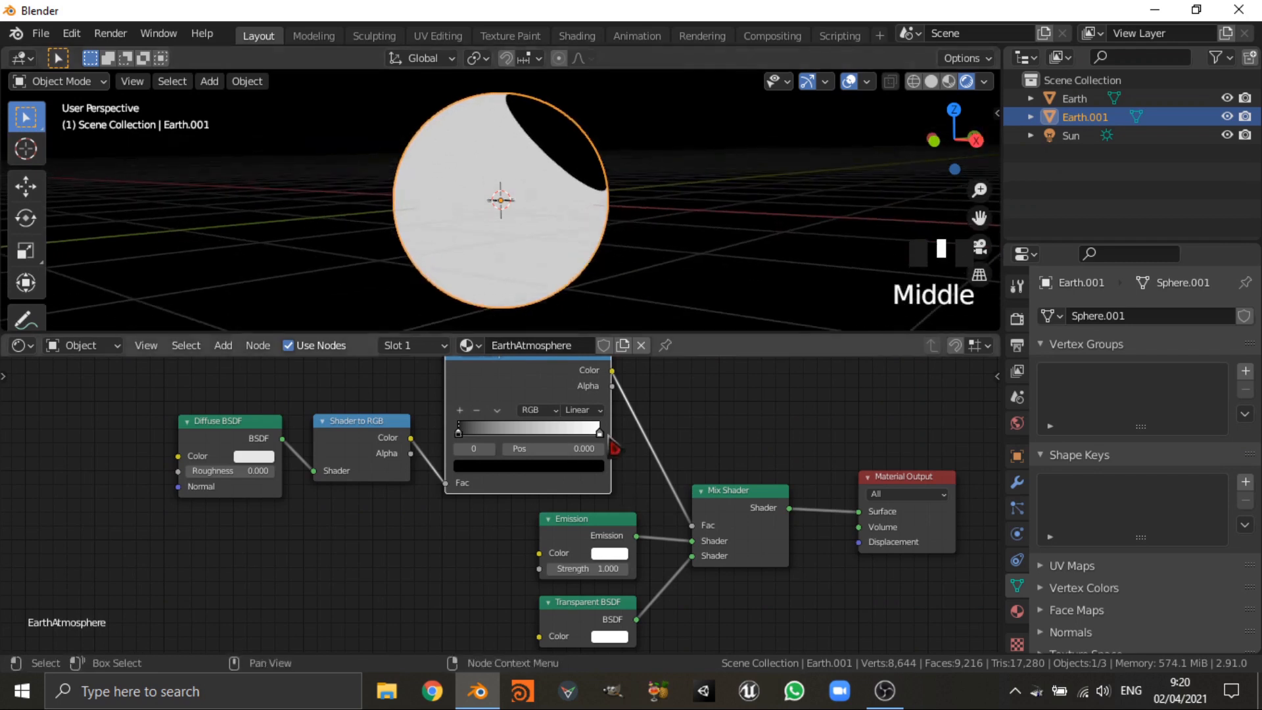
- Reverse the ColorRamp with the white stop at position 0.105 and black at the far end, and hide the viewport overlays
{"action": "left_click_drag", "start_coordinate": [604, 439], "coordinate": [670, 438]}
{"action": "left_click", "coordinate": [460, 436]}
{"action": "mouse_move", "coordinate": [519, 434]}
{"action": "left_mouse_down"}
{"action": "mouse_move", "coordinate": [460, 442]}
{"action": "mouse_move", "coordinate": [482, 437]}
{"action": "left_mouse_up"}
{"action": "middle_click_drag", "start_coordinate": [486, 209], "coordinate": [484, 206]}
{"action": "key", "text": "shift+alt+z"}
{"action": "middle_click_drag", "start_coordinate": [578, 239], "coordinate": [552, 236]}
{"action": "scroll", "coordinate": [518, 425], "scroll_direction": "up", "scroll_amount": 1}
{"action": "mouse_move", "coordinate": [484, 443]}
{"action": "left_mouse_down"}
{"action": "mouse_move", "coordinate": [465, 445]}
{"action": "mouse_move", "coordinate": [478, 452]}
{"action": "left_mouse_up"}
- Add a Layer Weight node in front of the Diffuse BSDF
{"action": "scroll", "coordinate": [324, 560], "scroll_direction": "down", "scroll_amount": 5}
{"action": "left_click", "coordinate": [344, 506]}
{"action": "middle_click_drag", "start_coordinate": [344, 507], "coordinate": [526, 524]}
{"action": "scroll", "coordinate": [332, 462], "scroll_direction": "up", "scroll_amount": 4}
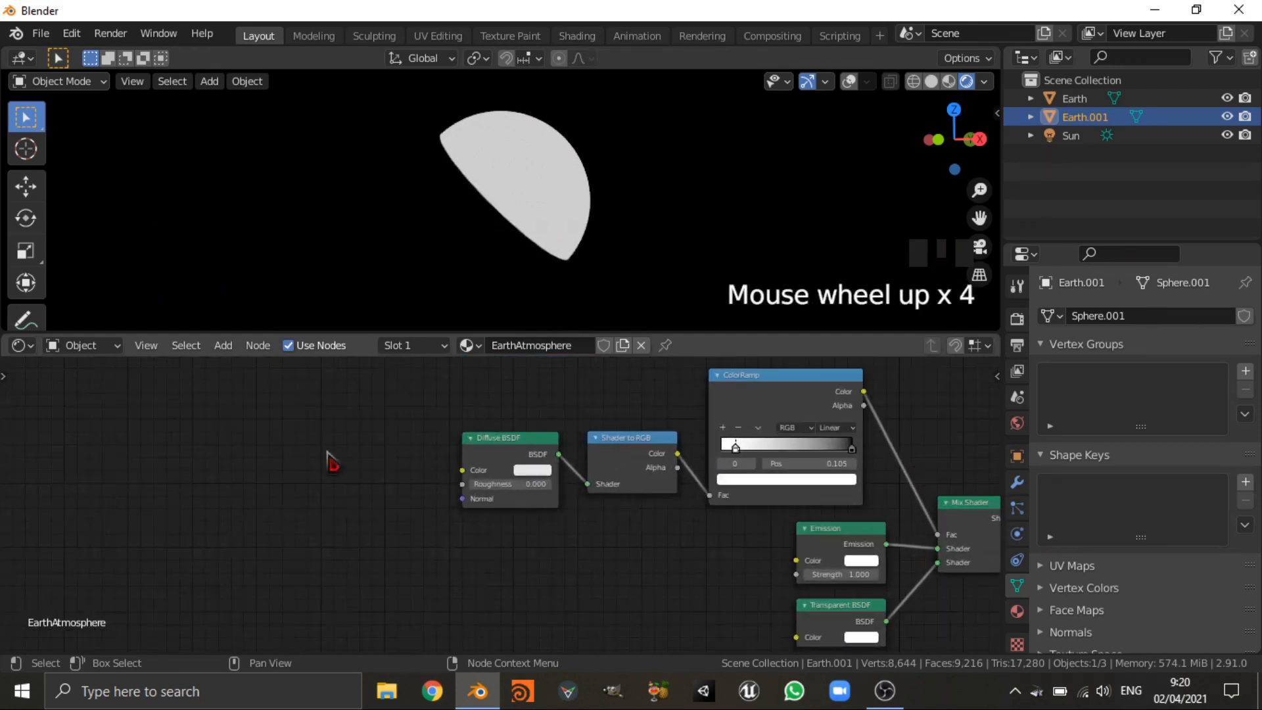
{"action": "key", "text": "shift+a"}
{"action": "left_click", "coordinate": [301, 436]}
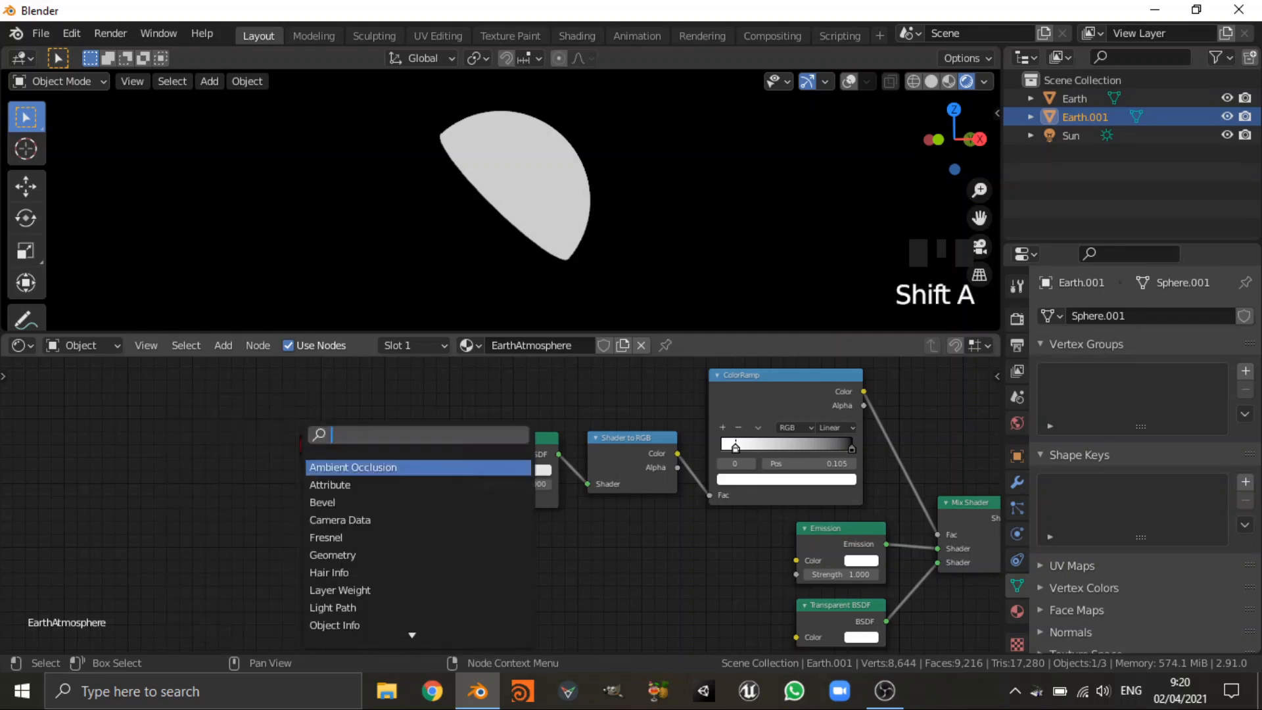
{"action": "type", "text": "layer"}
{"action": "key", "text": "Return"}
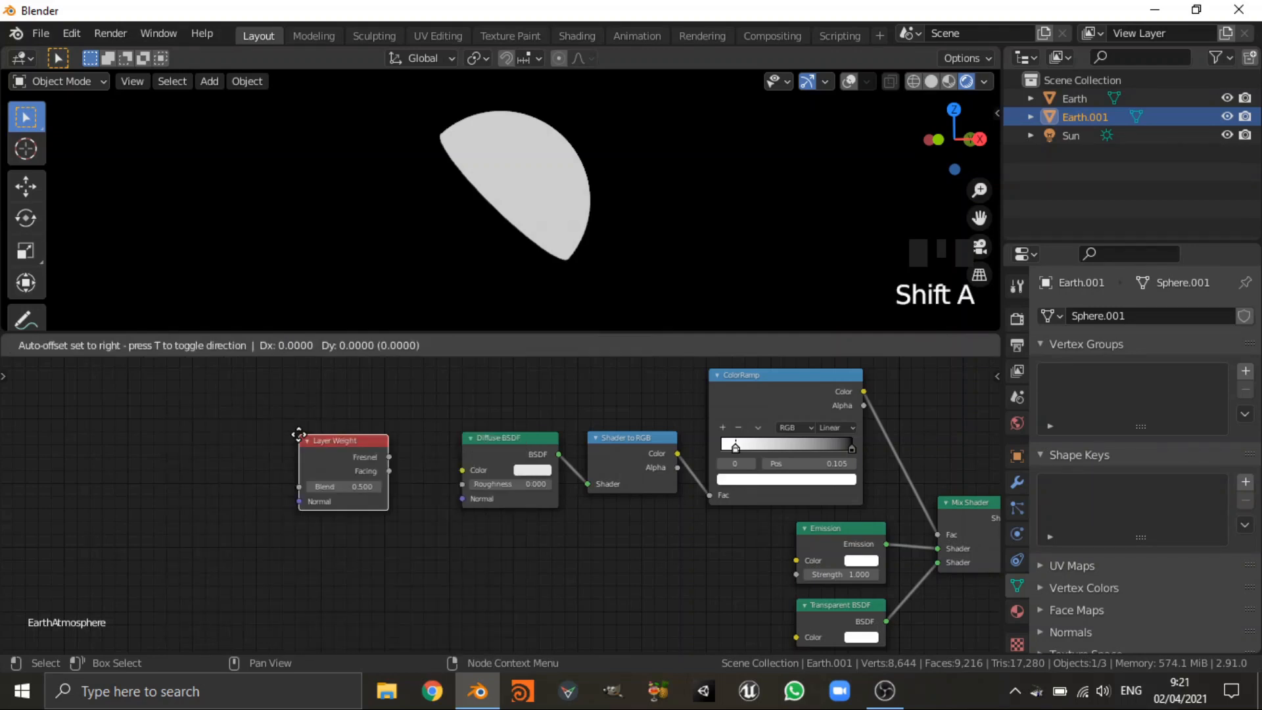
{"action": "left_click", "coordinate": [298, 434]}
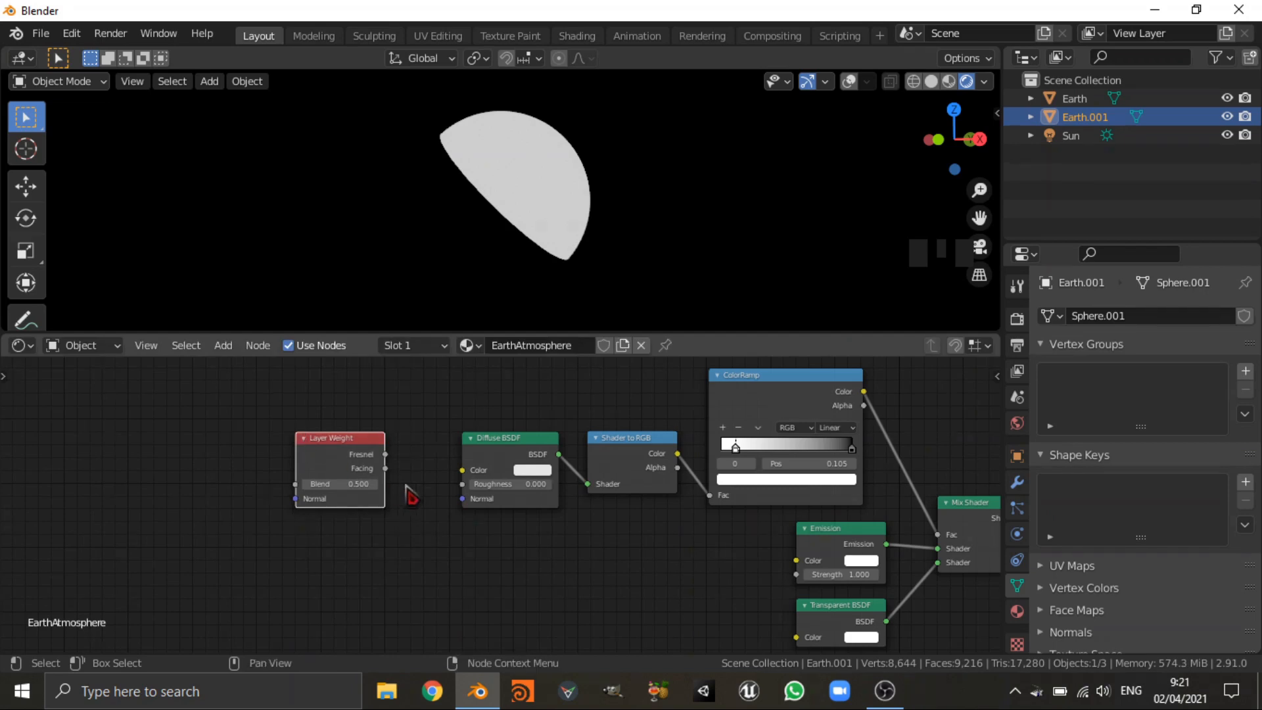
{"action": "scroll", "coordinate": [417, 498], "scroll_direction": "up", "scroll_amount": 5}
{"action": "left_click", "coordinate": [289, 467]}
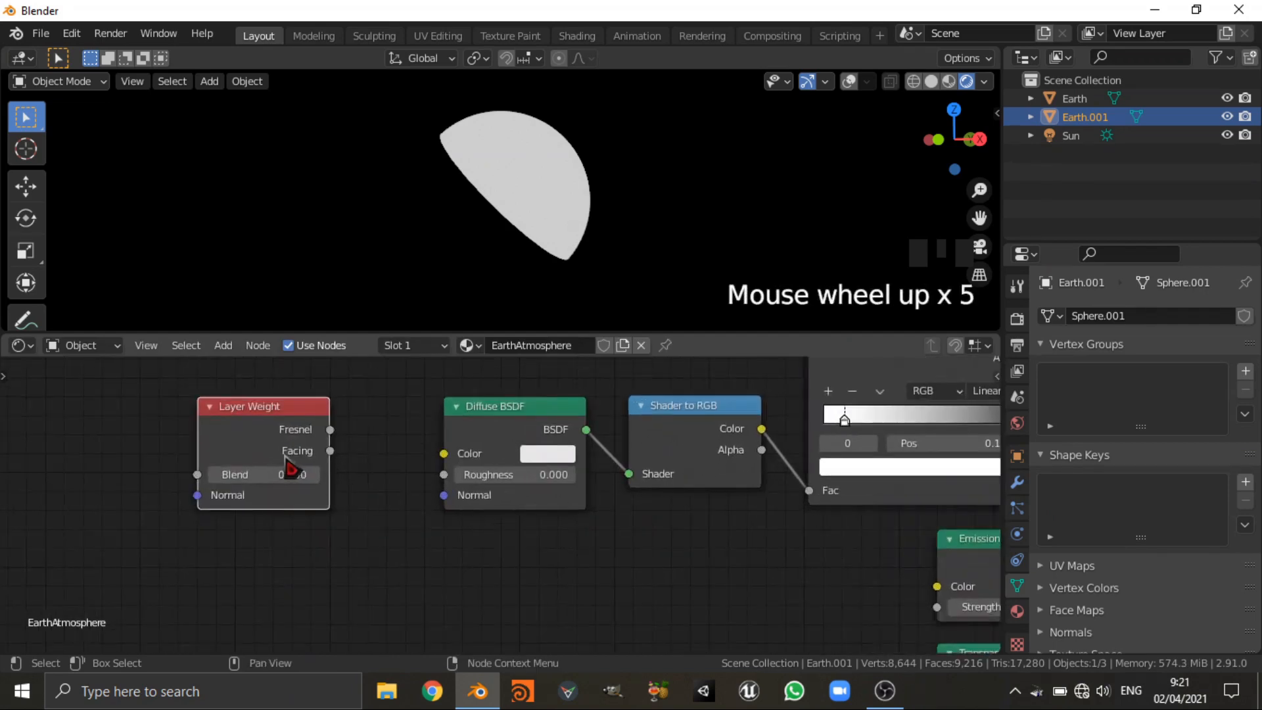
- Preview the Layer Weight's Facing output on the sphere by connecting it directly to the Material Output's Surface
{"action": "scroll", "coordinate": [472, 562], "scroll_direction": "down", "scroll_amount": 5}
{"action": "middle_click_drag", "start_coordinate": [612, 565], "coordinate": [338, 560]}
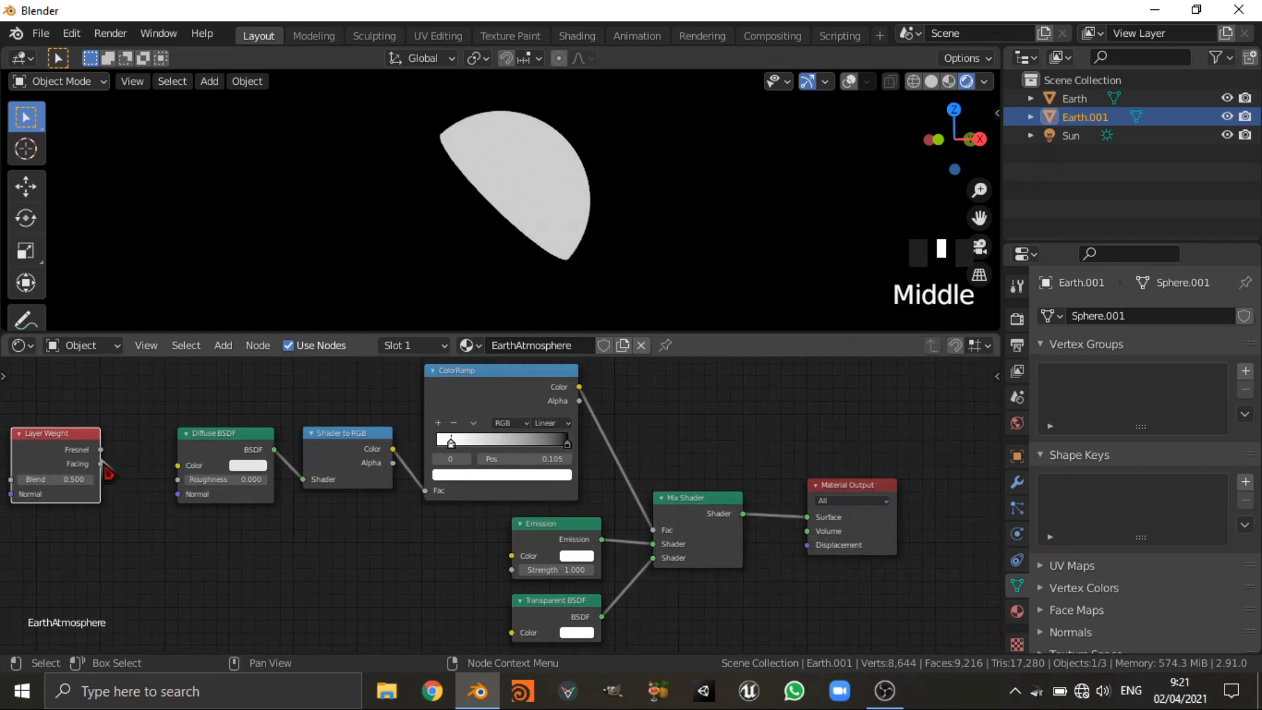
{"action": "mouse_move", "coordinate": [102, 464]}
{"action": "left_mouse_down"}
{"action": "mouse_move", "coordinate": [648, 540]}
{"action": "mouse_move", "coordinate": [819, 529]}
{"action": "left_mouse_up"}
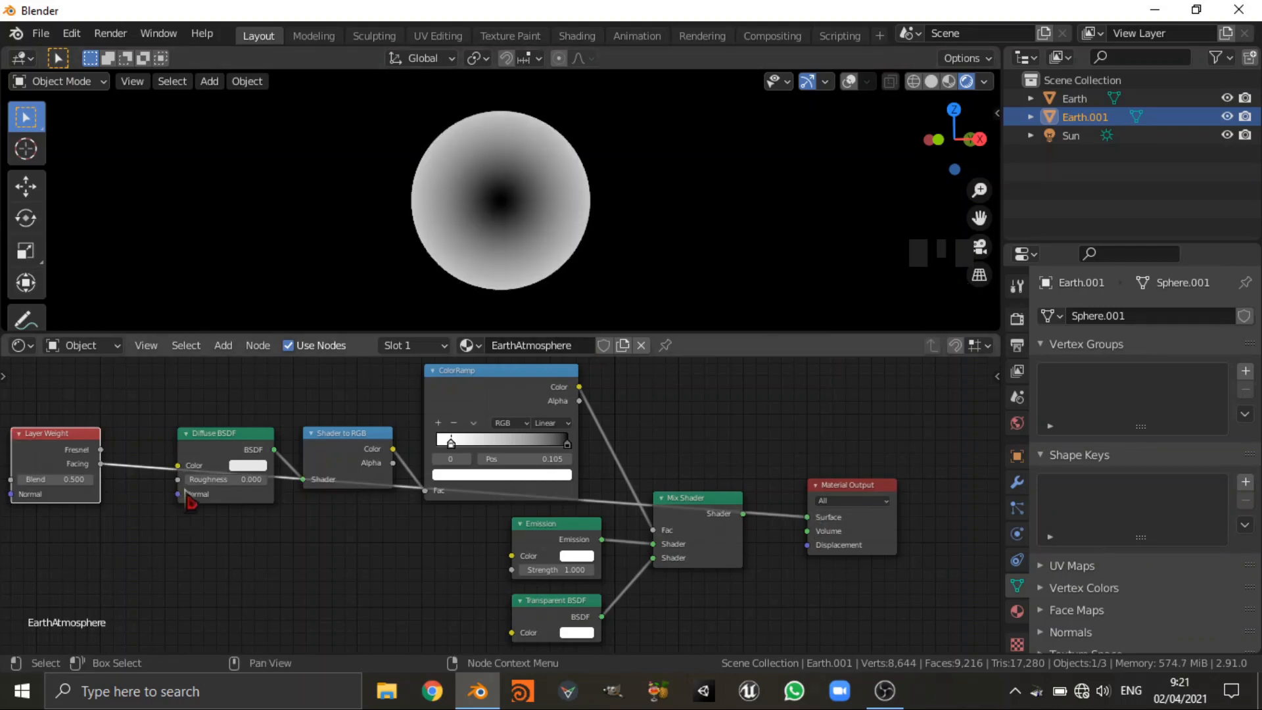
{"action": "middle_click_drag", "start_coordinate": [201, 504], "coordinate": [489, 523]}
{"action": "scroll", "coordinate": [556, 243], "scroll_direction": "down", "scroll_amount": 3}
{"action": "middle_click_drag", "start_coordinate": [532, 248], "coordinate": [586, 262]}
{"action": "scroll", "coordinate": [584, 263], "scroll_direction": "up", "scroll_amount": 4}
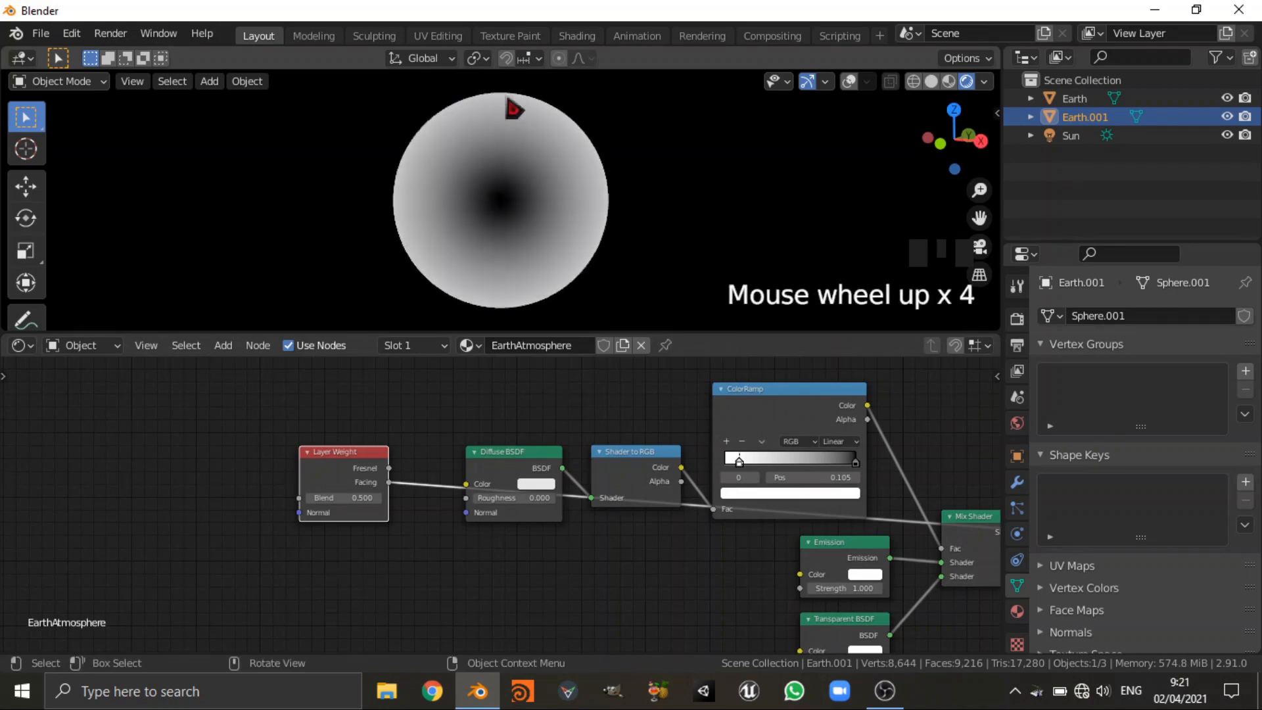
{"action": "middle_click_drag", "start_coordinate": [710, 217], "coordinate": [617, 220]}
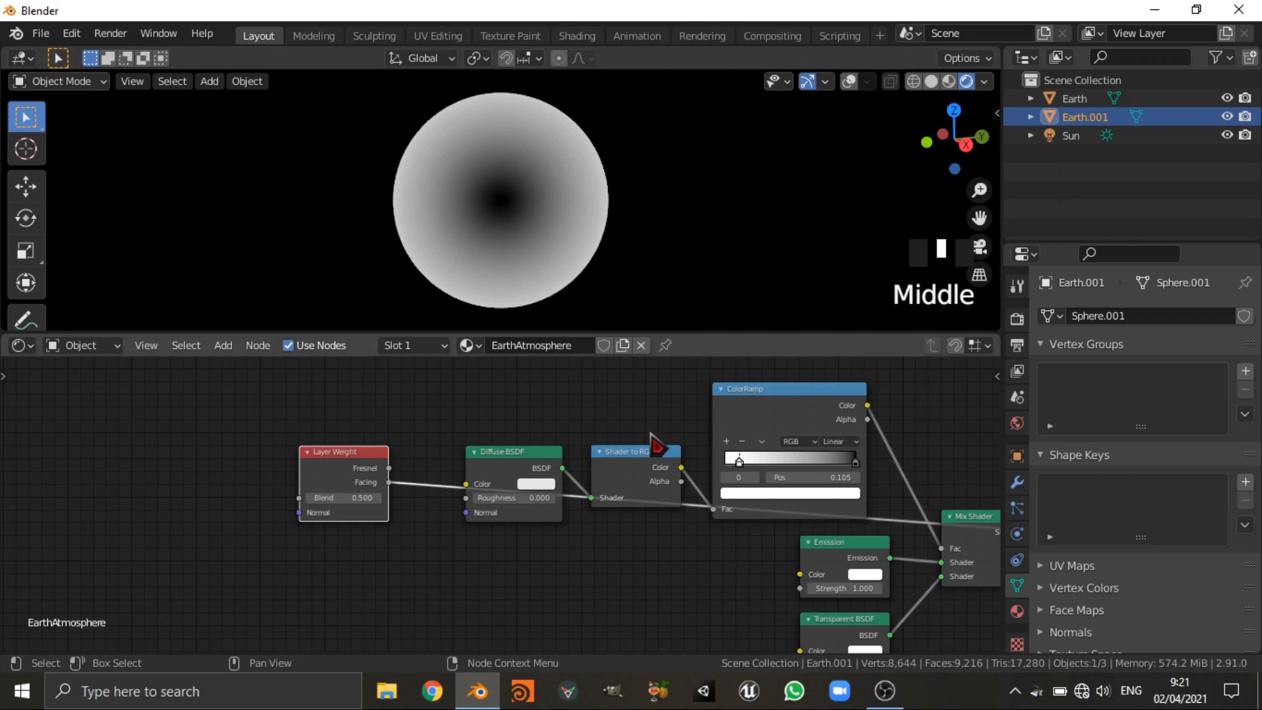
- Connect the Layer Weight's Facing output to the Diffuse BSDF's Color, and reconnect the Mix Shader to the Material Output's Surface
{"action": "left_click_drag", "start_coordinate": [314, 474], "coordinate": [135, 473]}
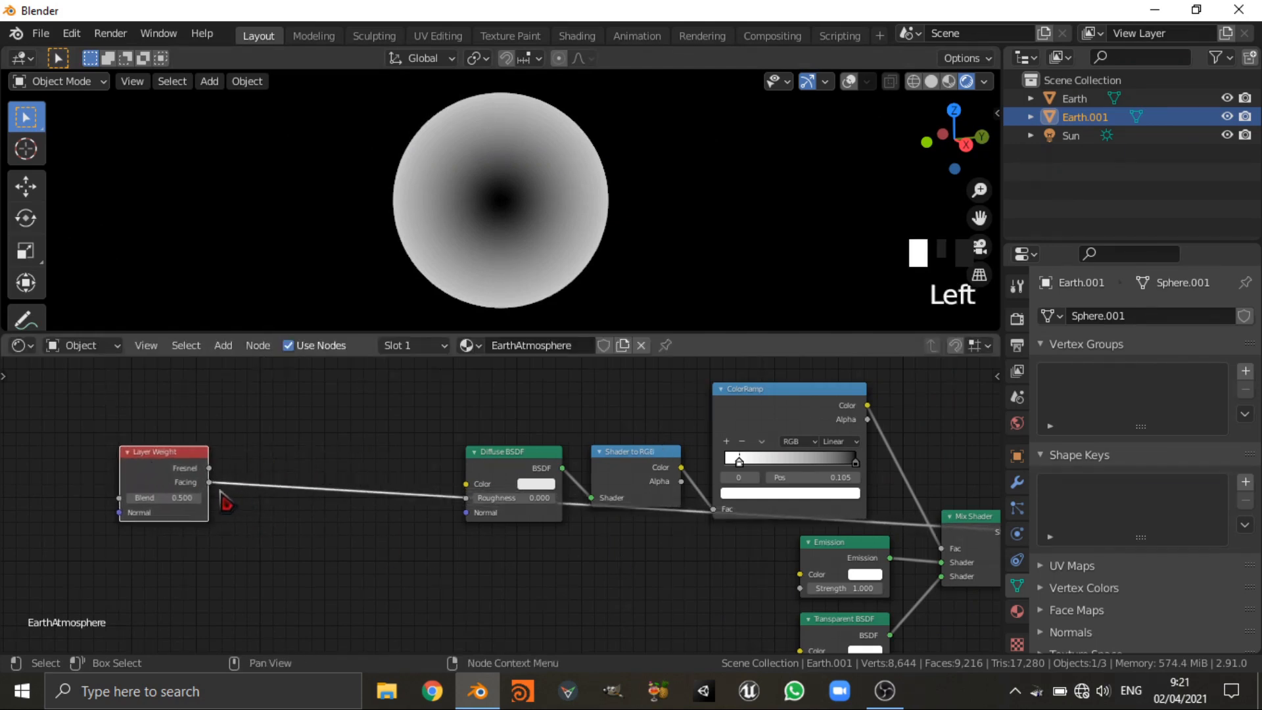
{"action": "left_click_drag", "start_coordinate": [210, 485], "coordinate": [467, 487]}
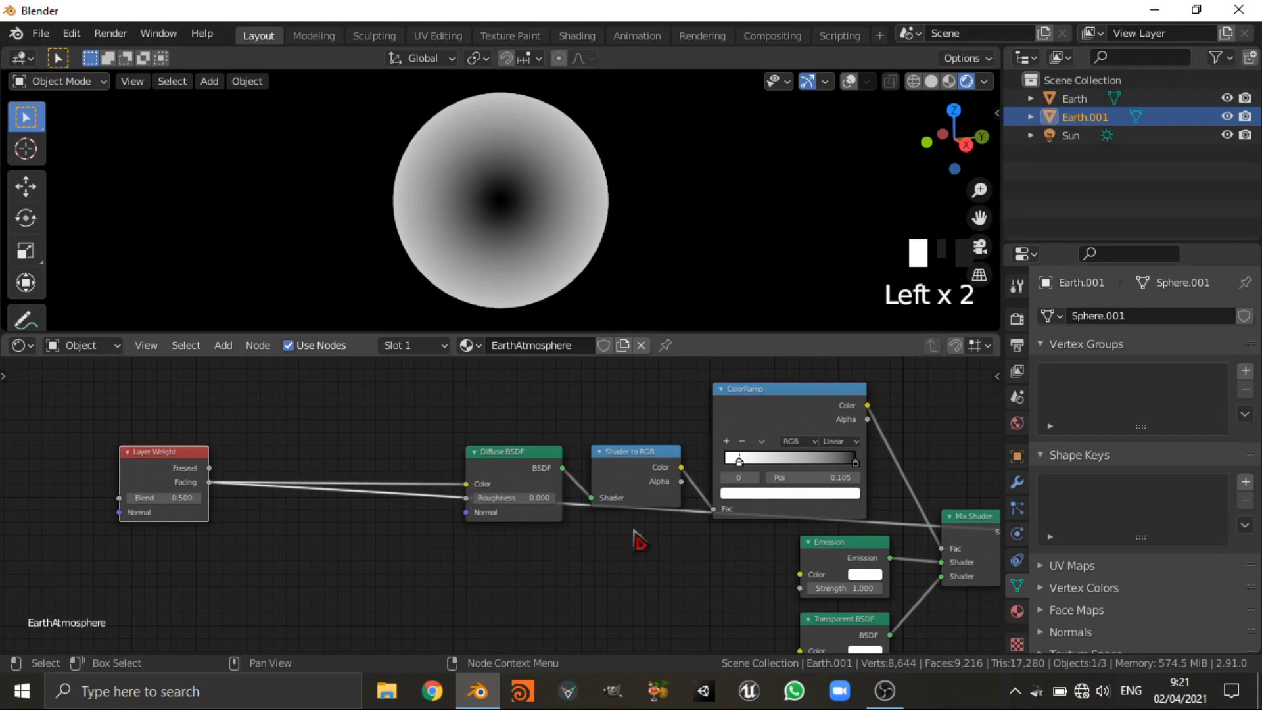
{"action": "middle_click_drag", "start_coordinate": [637, 535], "coordinate": [422, 535]}
{"action": "left_click", "coordinate": [768, 538]}
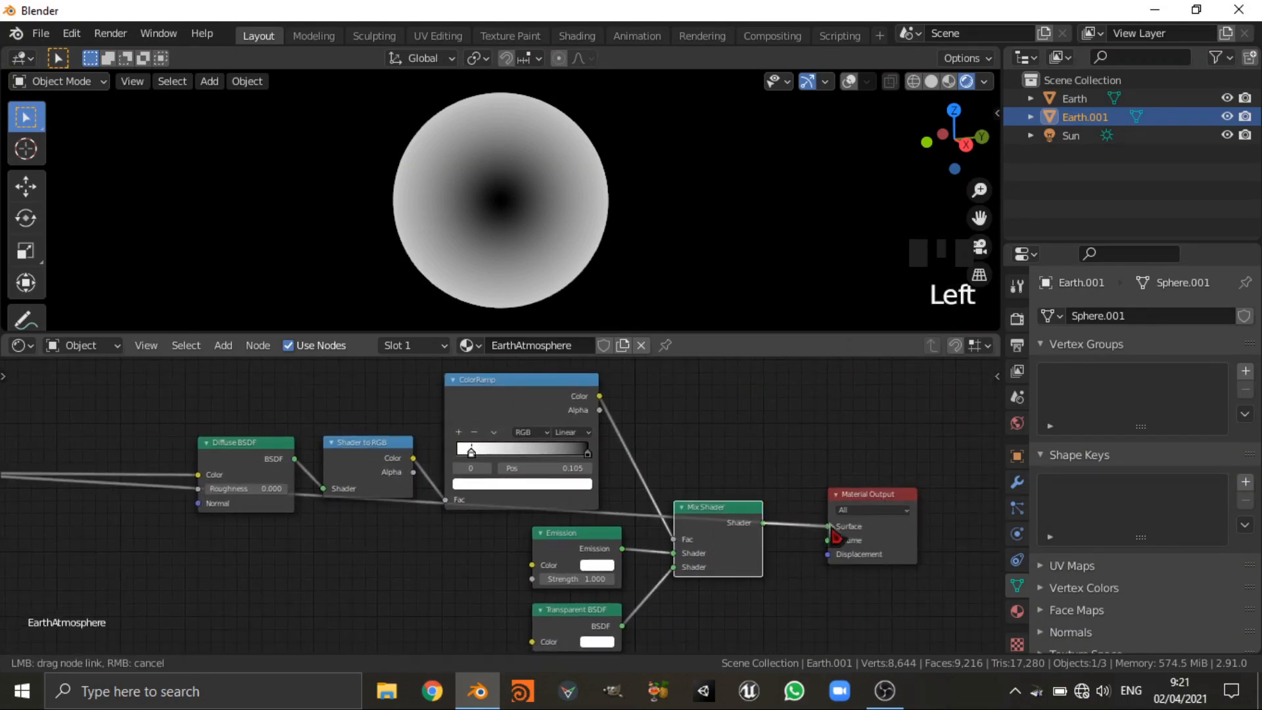
- Insert a second ColorRamp node on the link between the Layer Weight's Facing output and the Diffuse BSDF's Color
{"action": "scroll", "coordinate": [253, 560], "scroll_direction": "down", "scroll_amount": 1}
{"action": "middle_click_drag", "start_coordinate": [254, 560], "coordinate": [552, 581]}
{"action": "scroll", "coordinate": [484, 552], "scroll_direction": "up", "scroll_amount": 4}
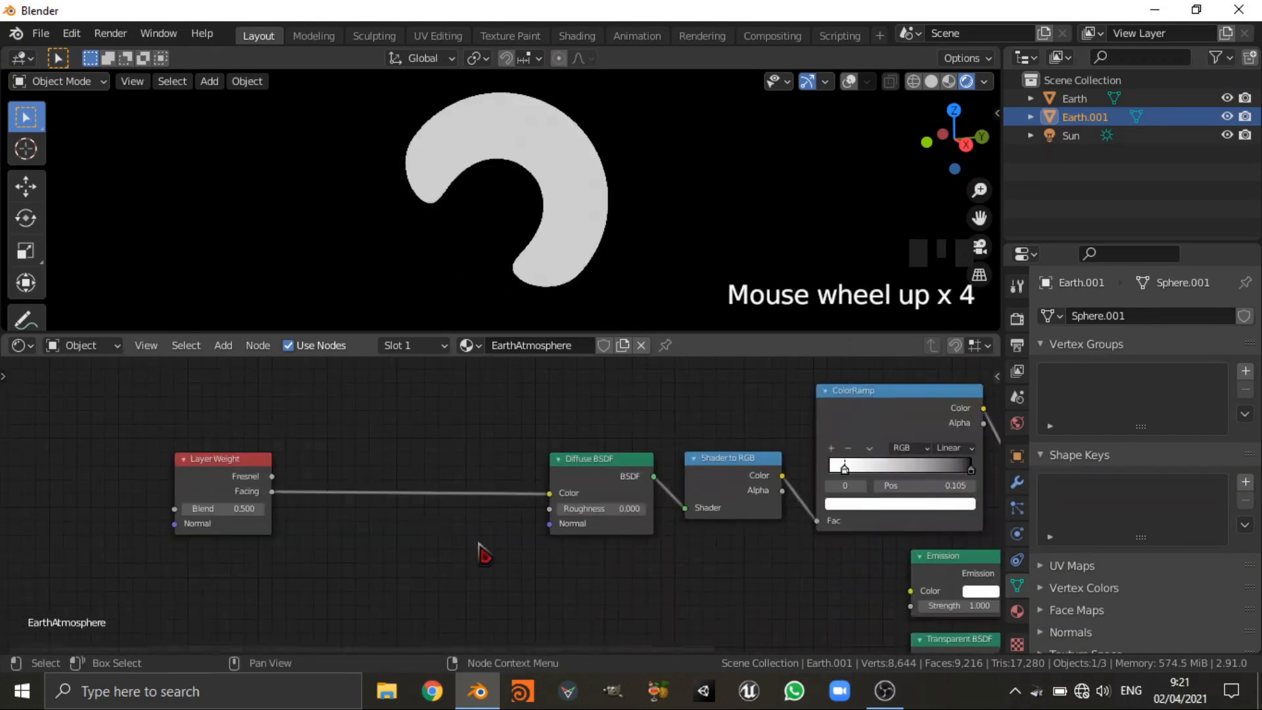
{"action": "middle_click_drag", "start_coordinate": [414, 462], "coordinate": [437, 451]}
{"action": "key", "text": "shift+a"}
{"action": "left_click", "coordinate": [424, 418]}
{"action": "type", "text": "colorr"}
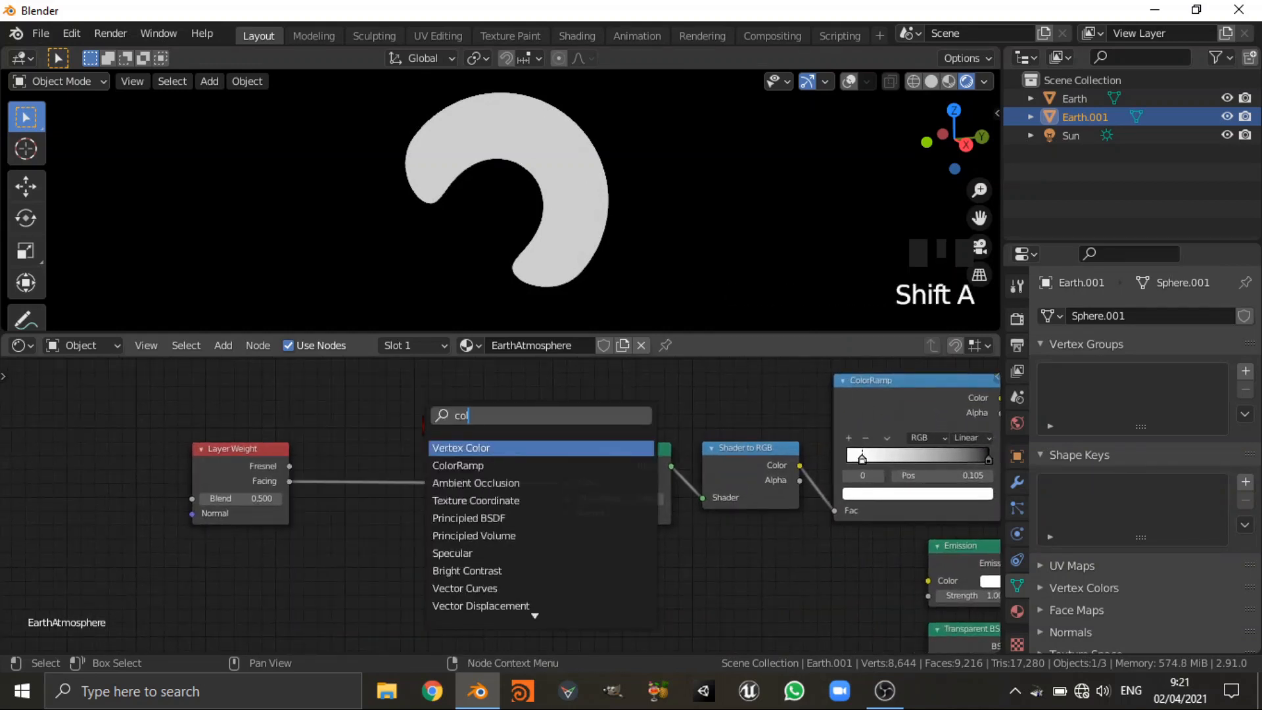
{"action": "key", "text": "Return"}
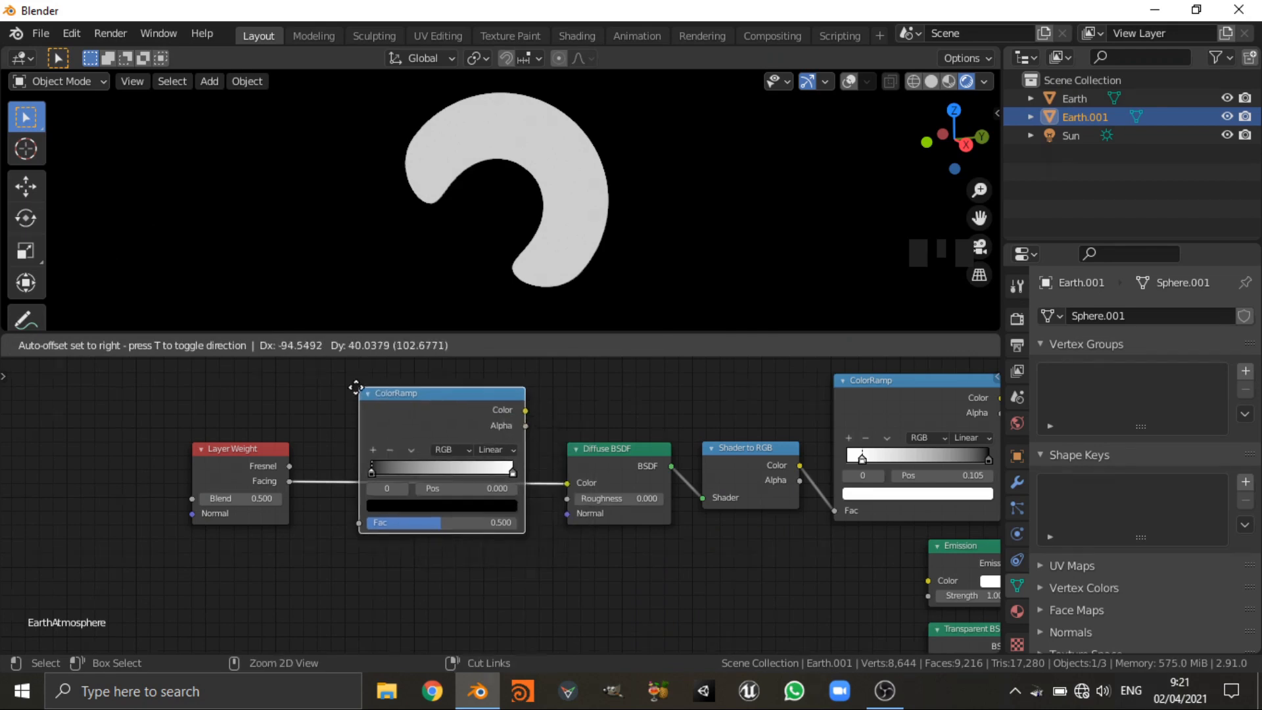
{"action": "left_click", "coordinate": [346, 388]}
{"action": "scroll", "coordinate": [368, 493], "scroll_direction": "up", "scroll_amount": 3}
{"action": "middle_click_drag", "start_coordinate": [341, 502], "coordinate": [414, 501]}
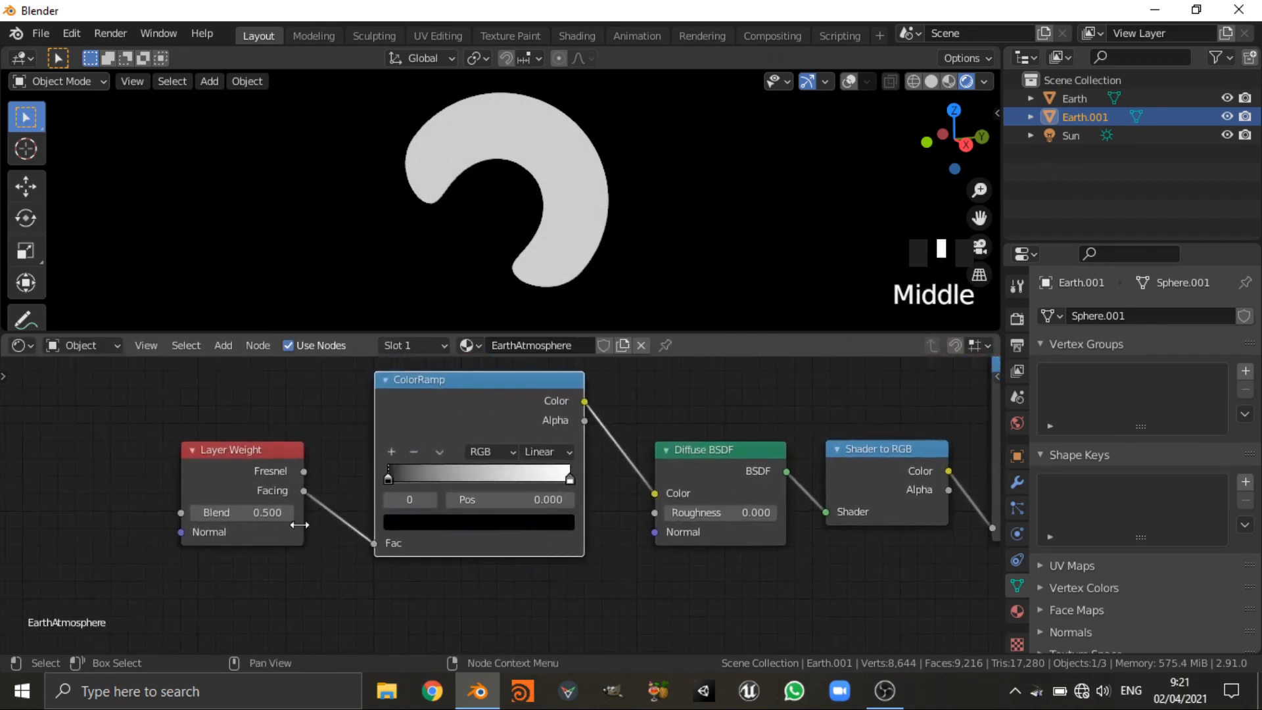
- Set the Layer Weight's Blend to 0.2 and move the black stop of its ColorRamp to about 0.486
{"action": "left_click", "coordinate": [197, 520]}
{"action": "left_click", "coordinate": [197, 519]}
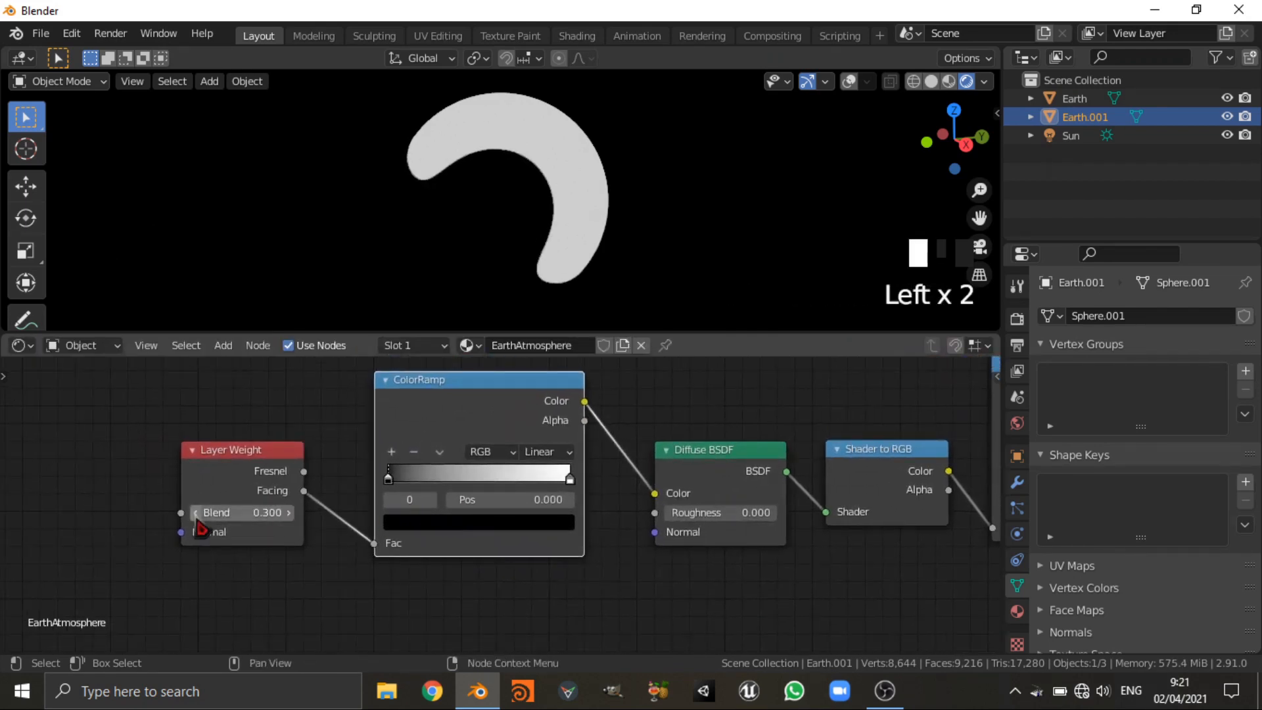
{"action": "left_click", "coordinate": [197, 519]}
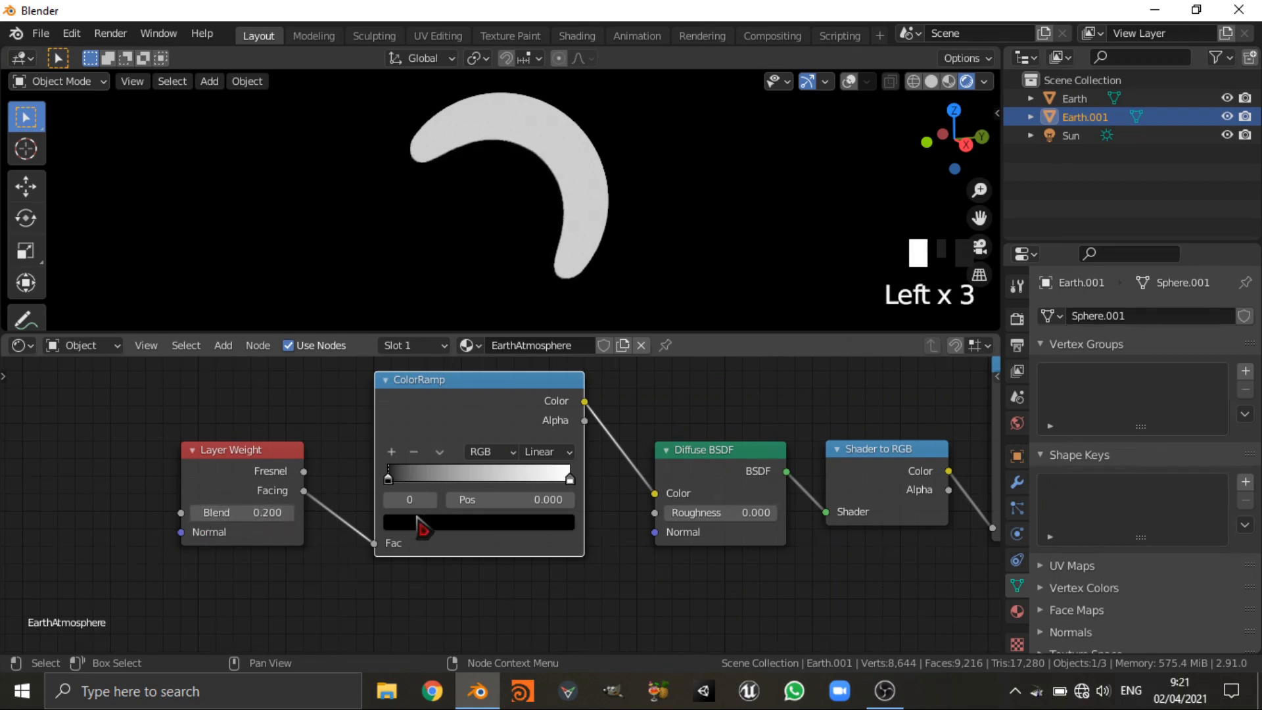
{"action": "left_click_drag", "start_coordinate": [398, 492], "coordinate": [483, 482]}
{"action": "scroll", "coordinate": [531, 235], "scroll_direction": "up", "scroll_amount": 2}
{"action": "scroll", "coordinate": [531, 235], "scroll_direction": "up", "scroll_amount": 1}
{"action": "middle_click_drag", "start_coordinate": [600, 171], "coordinate": [524, 211], "text": "shift"}
{"action": "scroll", "coordinate": [509, 211], "scroll_direction": "up", "scroll_amount": 3}
{"action": "middle_click_drag", "start_coordinate": [328, 194], "coordinate": [410, 195], "text": "shift"}
{"action": "scroll", "coordinate": [723, 444], "scroll_direction": "down", "scroll_amount": 5}
- Move the white stop of the ColorRamp after Shader to RGB to about 0.164, and the Layer Weight ramp's black stop to about 0.541
{"action": "middle_click_drag", "start_coordinate": [734, 444], "coordinate": [520, 433]}
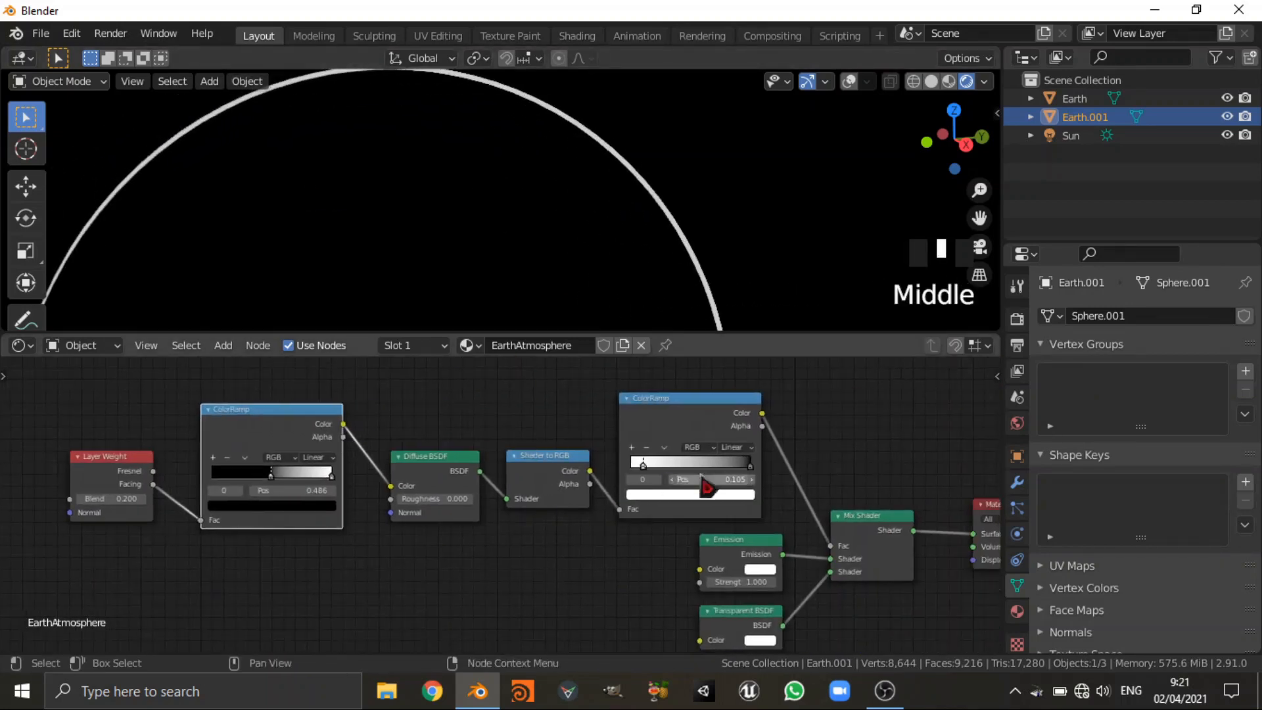
{"action": "scroll", "coordinate": [493, 303], "scroll_direction": "up", "scroll_amount": 1}
{"action": "left_click_drag", "start_coordinate": [654, 477], "coordinate": [661, 478]}
{"action": "middle_click_drag", "start_coordinate": [334, 480], "coordinate": [444, 481]}
{"action": "scroll", "coordinate": [445, 481], "scroll_direction": "up", "scroll_amount": 4}
{"action": "mouse_move", "coordinate": [350, 464]}
{"action": "left_mouse_down"}
{"action": "mouse_move", "coordinate": [394, 465]}
{"action": "mouse_move", "coordinate": [361, 462]}
{"action": "left_mouse_up"}
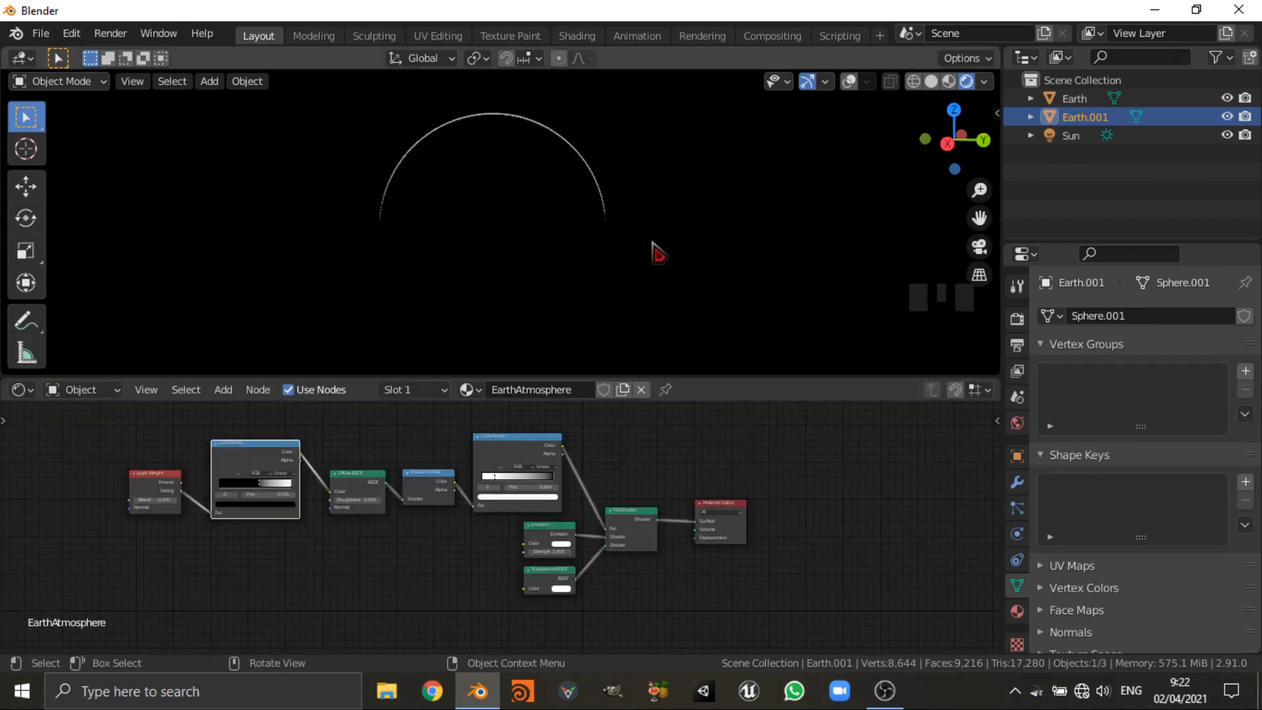
- Enable Bloom in the Eevee render settings
{"action": "middle_click_drag", "start_coordinate": [657, 252], "coordinate": [686, 225]}
{"action": "scroll", "coordinate": [815, 263], "scroll_direction": "up", "scroll_amount": 1}
{"action": "scroll", "coordinate": [828, 264], "scroll_direction": "down", "scroll_amount": 1}
{"action": "left_click", "coordinate": [1017, 320]}
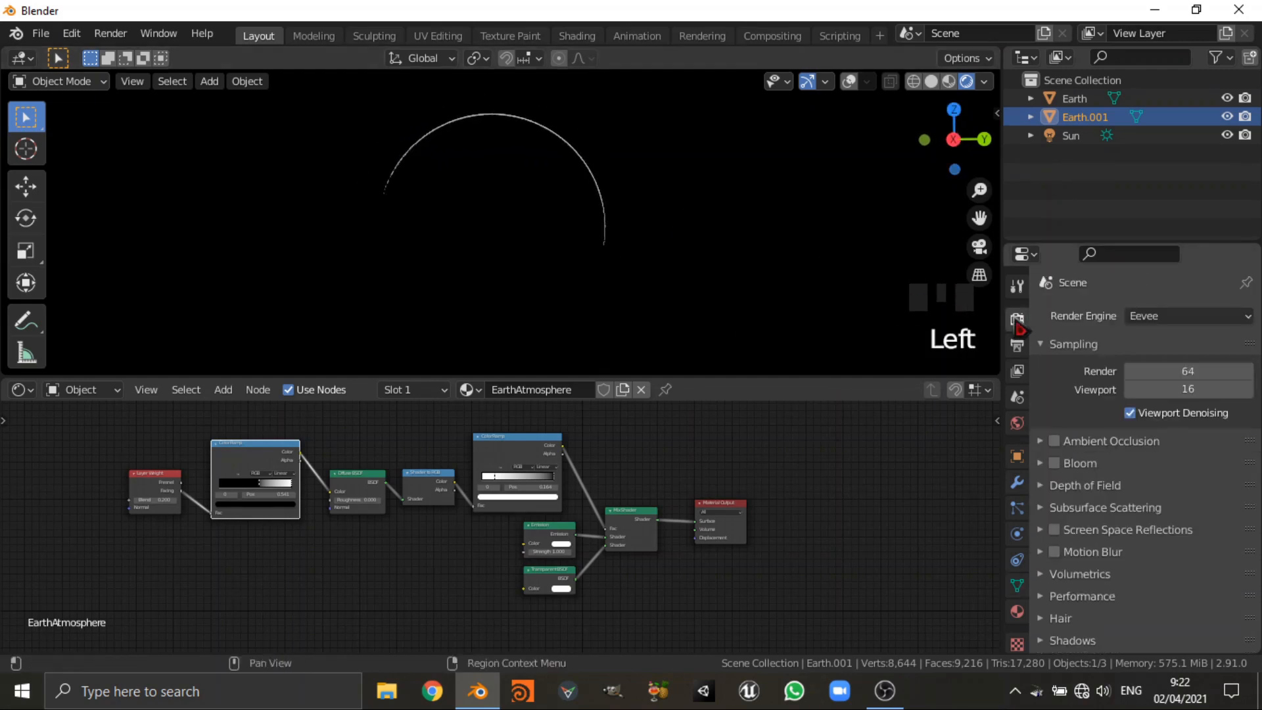
{"action": "left_click", "coordinate": [1054, 463]}
- Set the Emission node's Strength to 10
{"action": "middle_click_drag", "start_coordinate": [694, 575], "coordinate": [591, 539]}
{"action": "scroll", "coordinate": [699, 549], "scroll_direction": "up", "scroll_amount": 6}
{"action": "scroll", "coordinate": [497, 541], "scroll_direction": "up", "scroll_amount": 5}
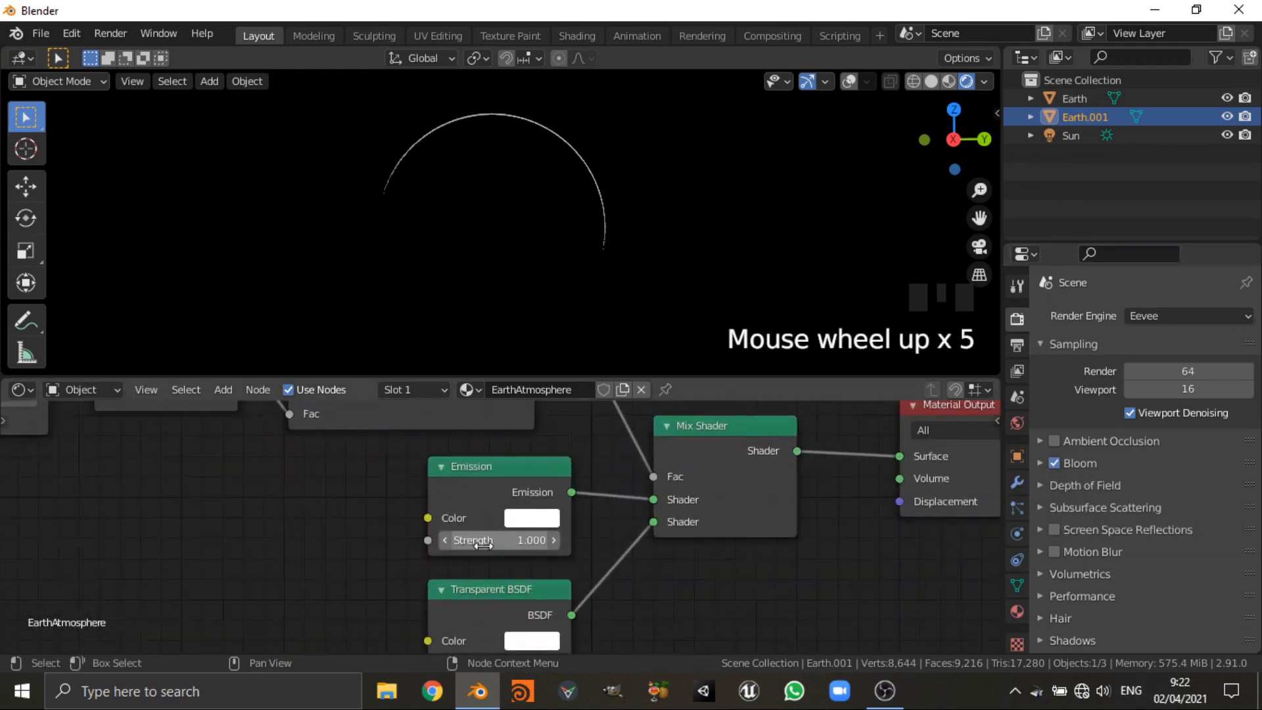
{"action": "left_click", "coordinate": [483, 540]}
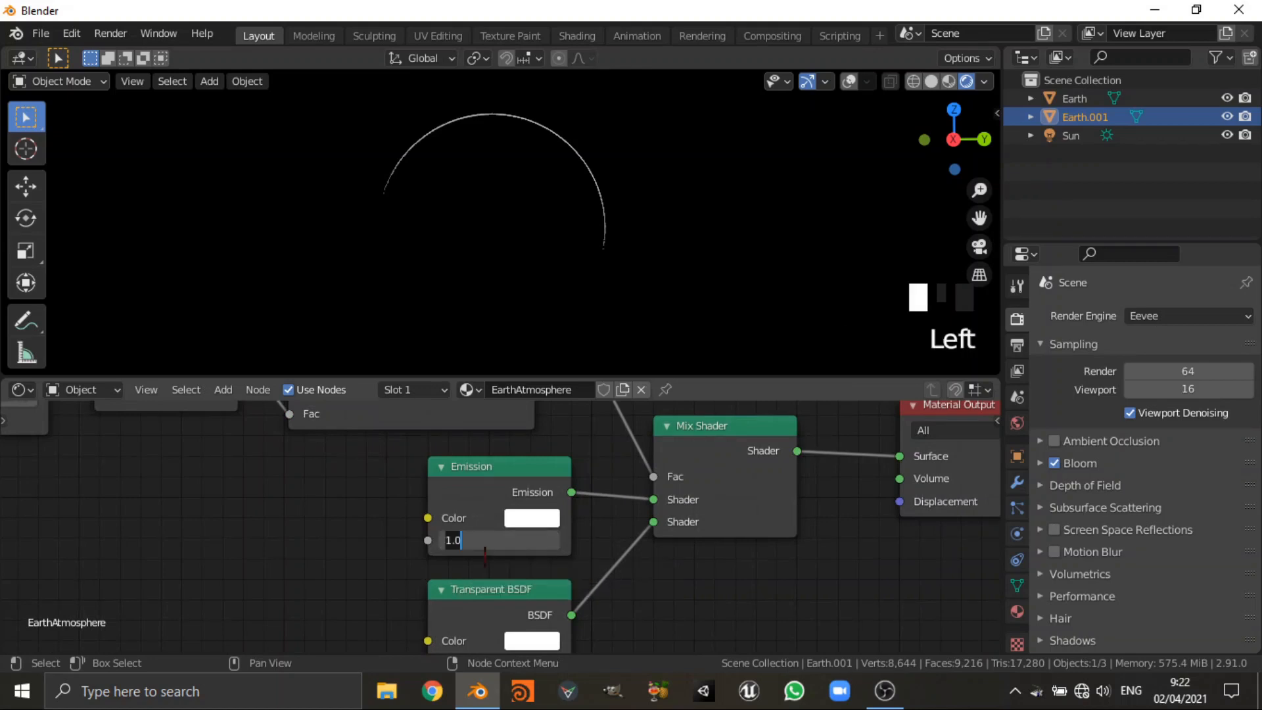
{"action": "type", "text": "10"}
{"action": "key", "text": "Return"}
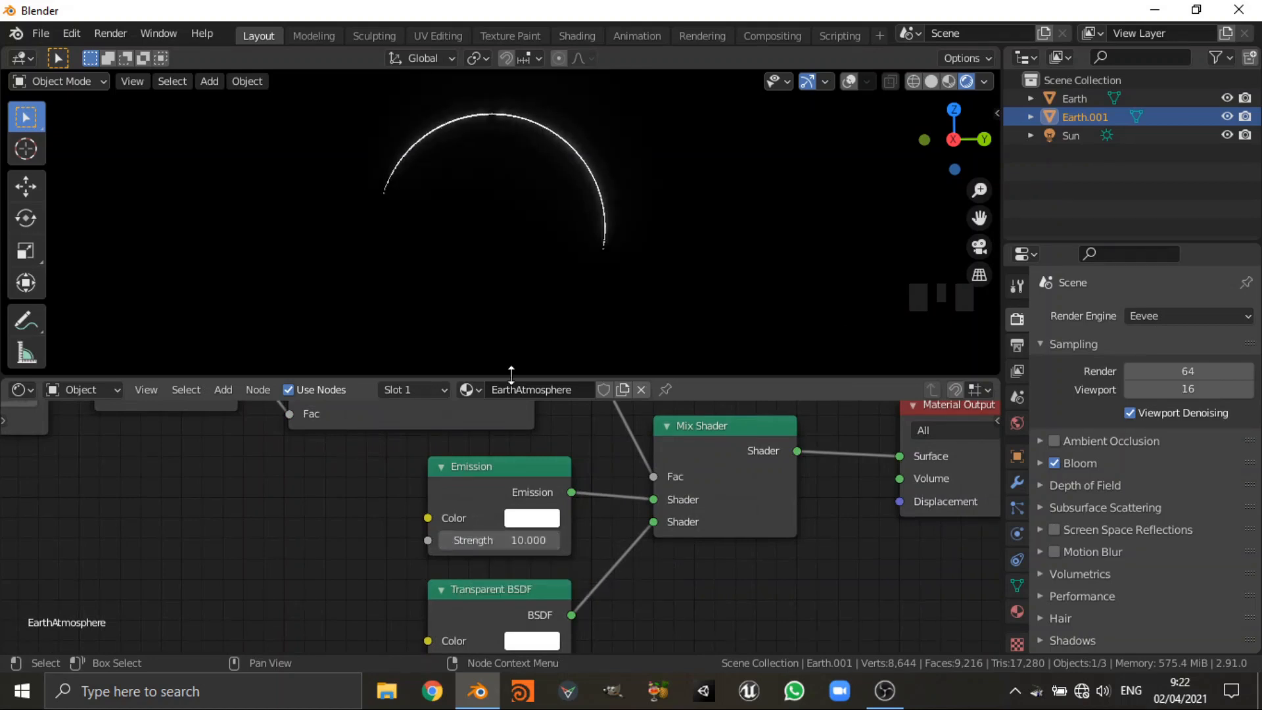
- Add a second Layer Weight node below the Diffuse BSDF, with free space before the Emission node
{"action": "scroll", "coordinate": [289, 526], "scroll_direction": "down", "scroll_amount": 10}
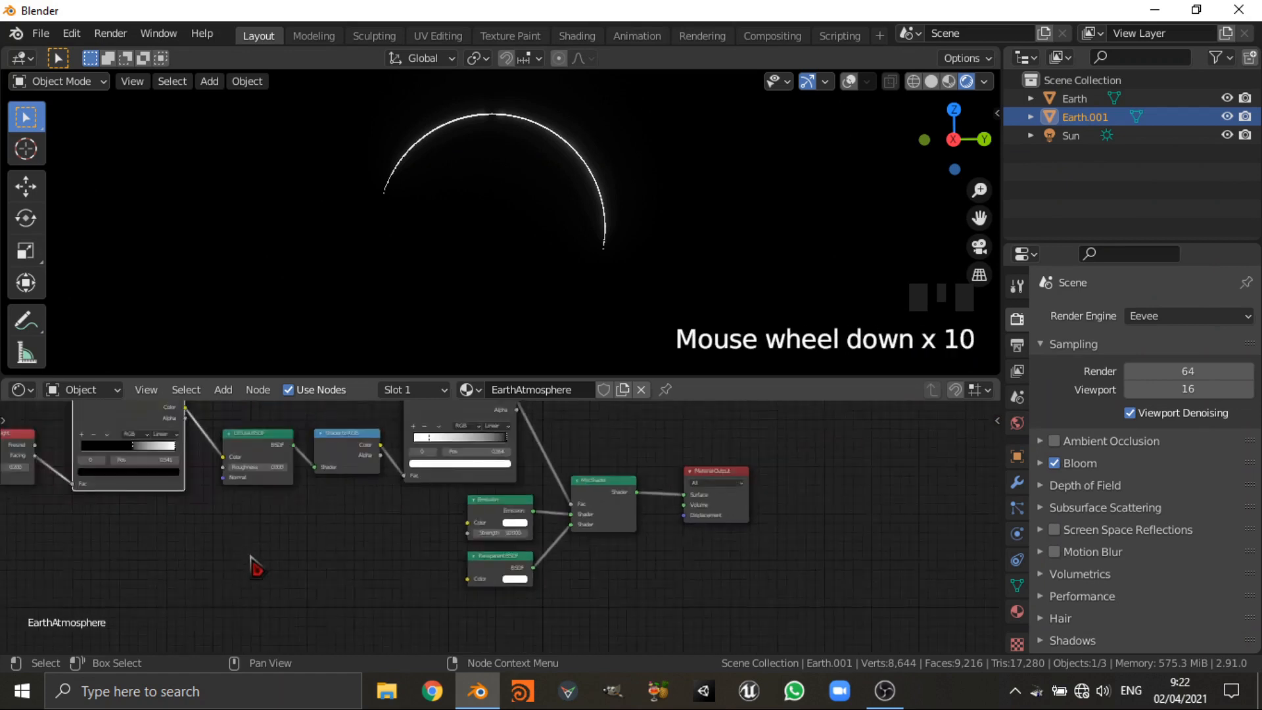
{"action": "middle_click_drag", "start_coordinate": [254, 563], "coordinate": [305, 569]}
{"action": "scroll", "coordinate": [352, 548], "scroll_direction": "up", "scroll_amount": 5}
{"action": "scroll", "coordinate": [539, 533], "scroll_direction": "up", "scroll_amount": 1}
{"action": "left_click", "coordinate": [569, 501]}
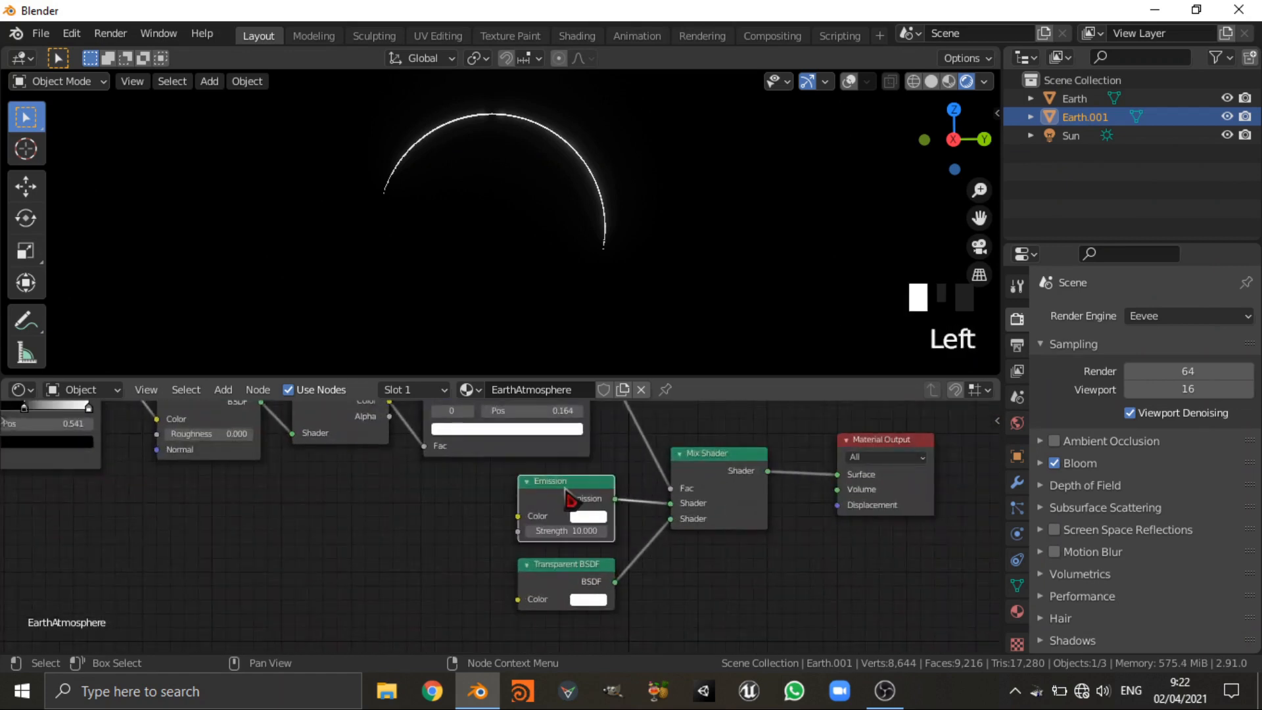
{"action": "scroll", "coordinate": [337, 526], "scroll_direction": "down", "scroll_amount": 2}
{"action": "scroll", "coordinate": [450, 518], "scroll_direction": "up", "scroll_amount": 2}
{"action": "key", "text": "shift+a"}
{"action": "left_click", "coordinate": [421, 483]}
{"action": "type", "text": "layer"}
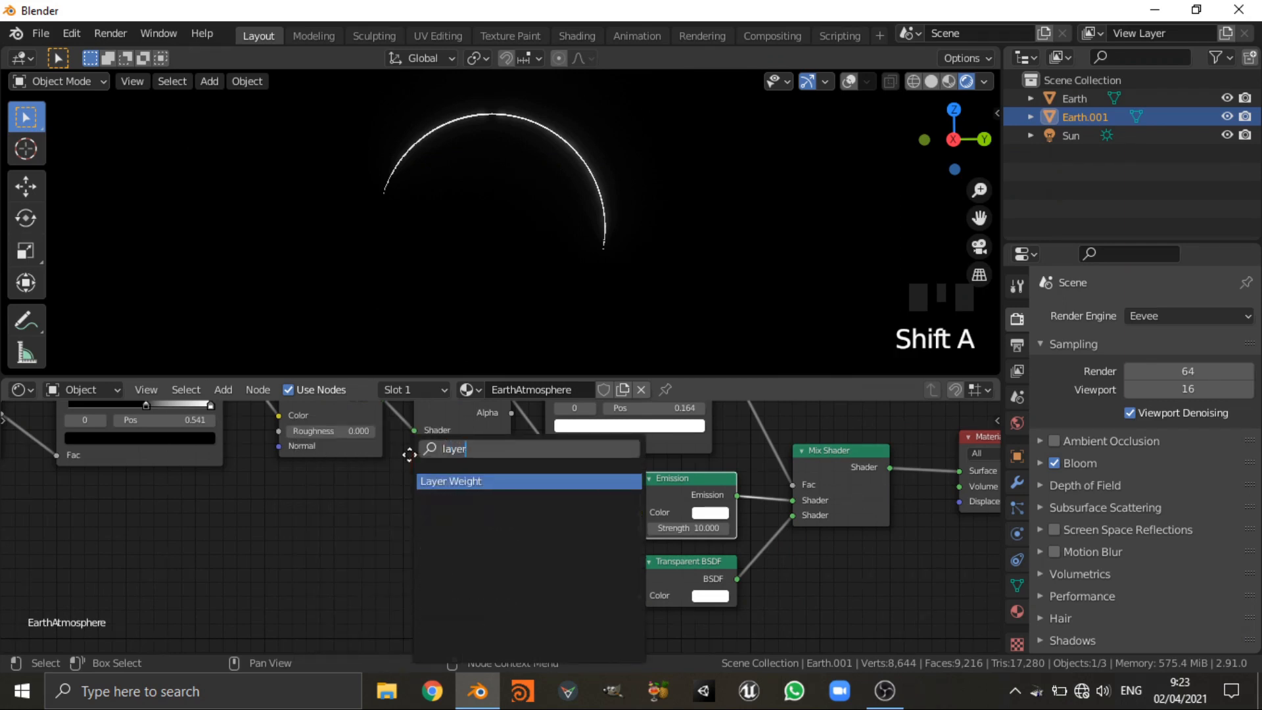
{"action": "key", "text": "Return"}
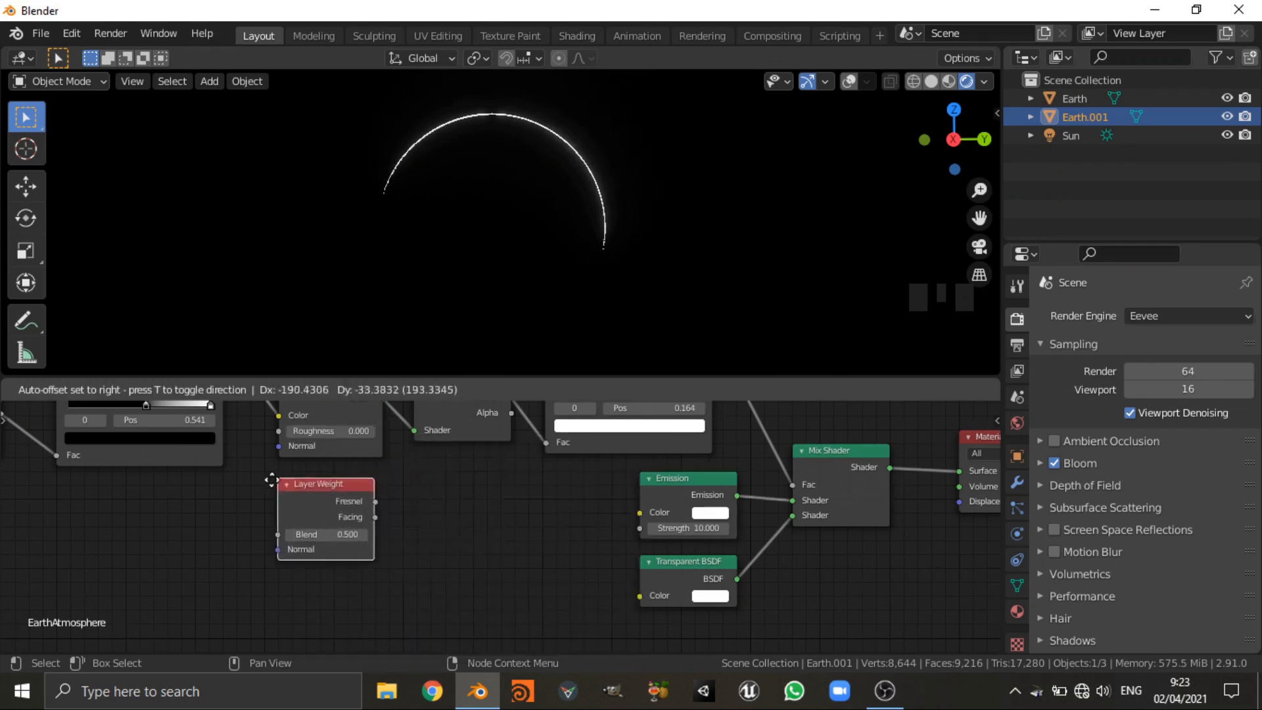
{"action": "left_click", "coordinate": [174, 504]}
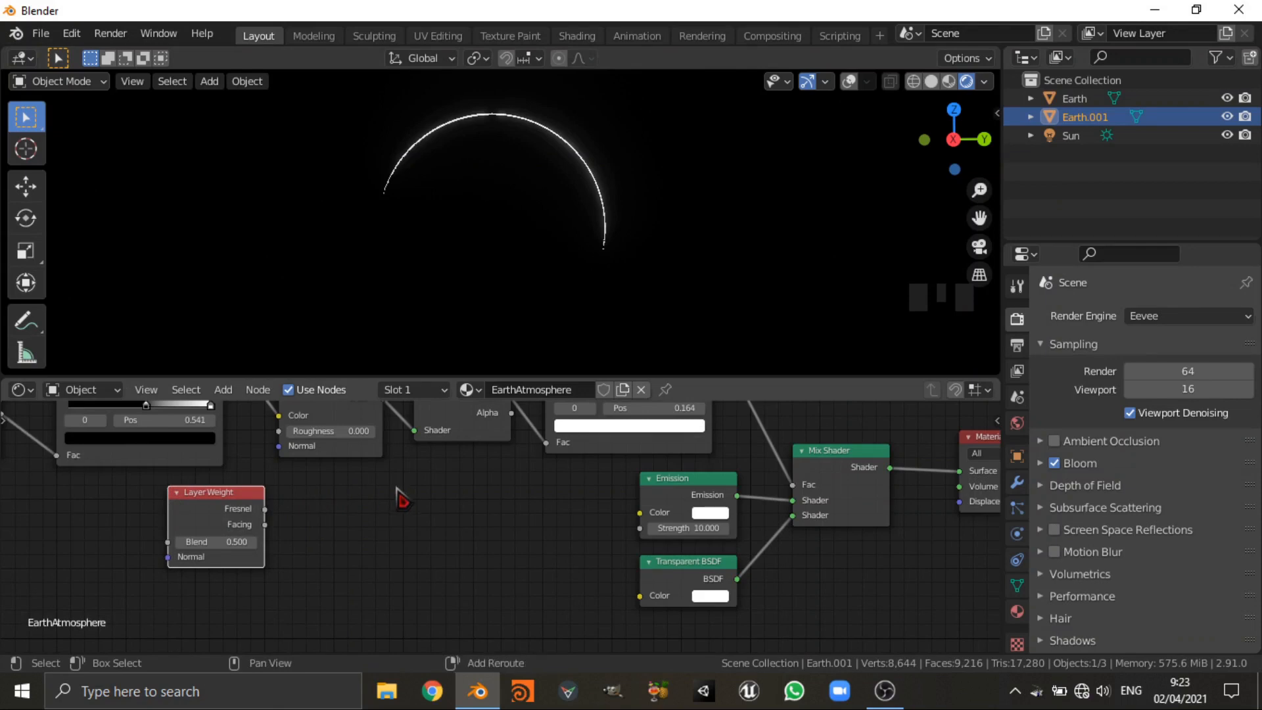
- Add a ColorRamp fed by the new Layer Weight's Facing output, and shift both nodes away from the Emission node
{"action": "key", "text": "shift+a"}
{"action": "left_click", "coordinate": [394, 453]}
{"action": "type", "text": "colorr"}
{"action": "key", "text": "Return"}
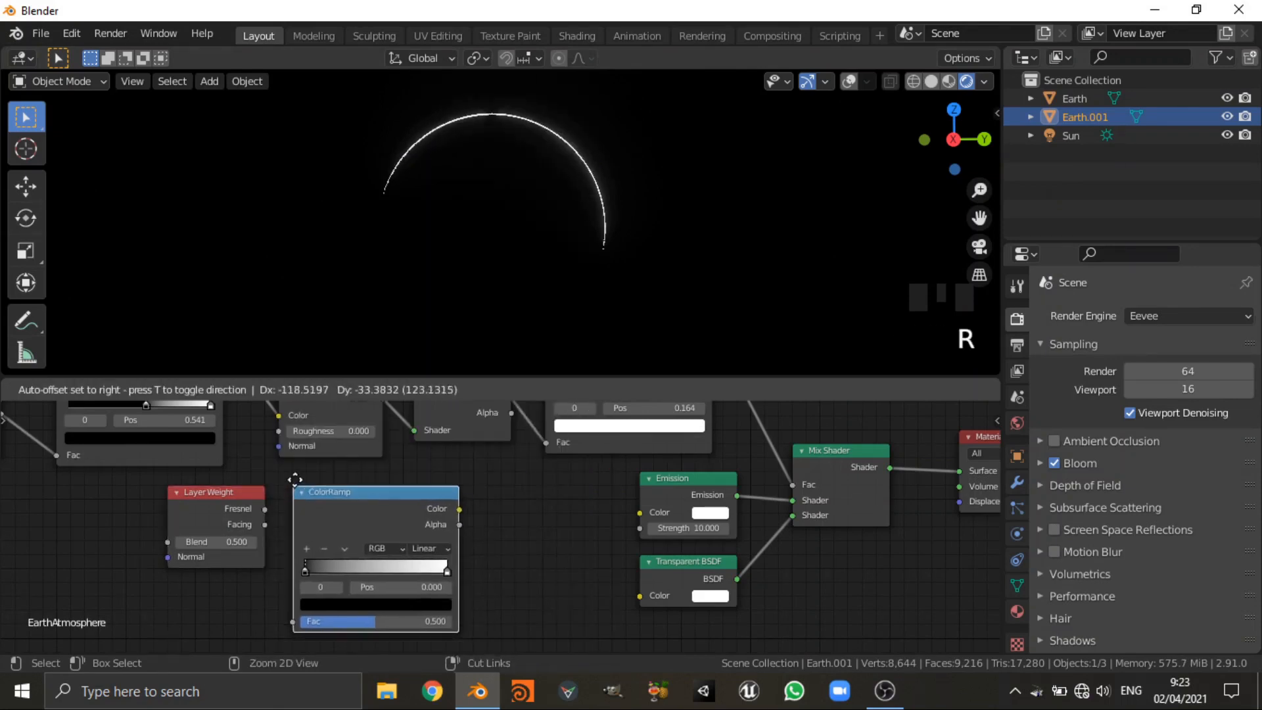
{"action": "left_click", "coordinate": [294, 479]}
{"action": "left_click_drag", "start_coordinate": [266, 525], "coordinate": [293, 621]}
{"action": "left_click_drag", "start_coordinate": [102, 520], "coordinate": [412, 611]}
{"action": "left_click_drag", "start_coordinate": [363, 514], "coordinate": [267, 514]}
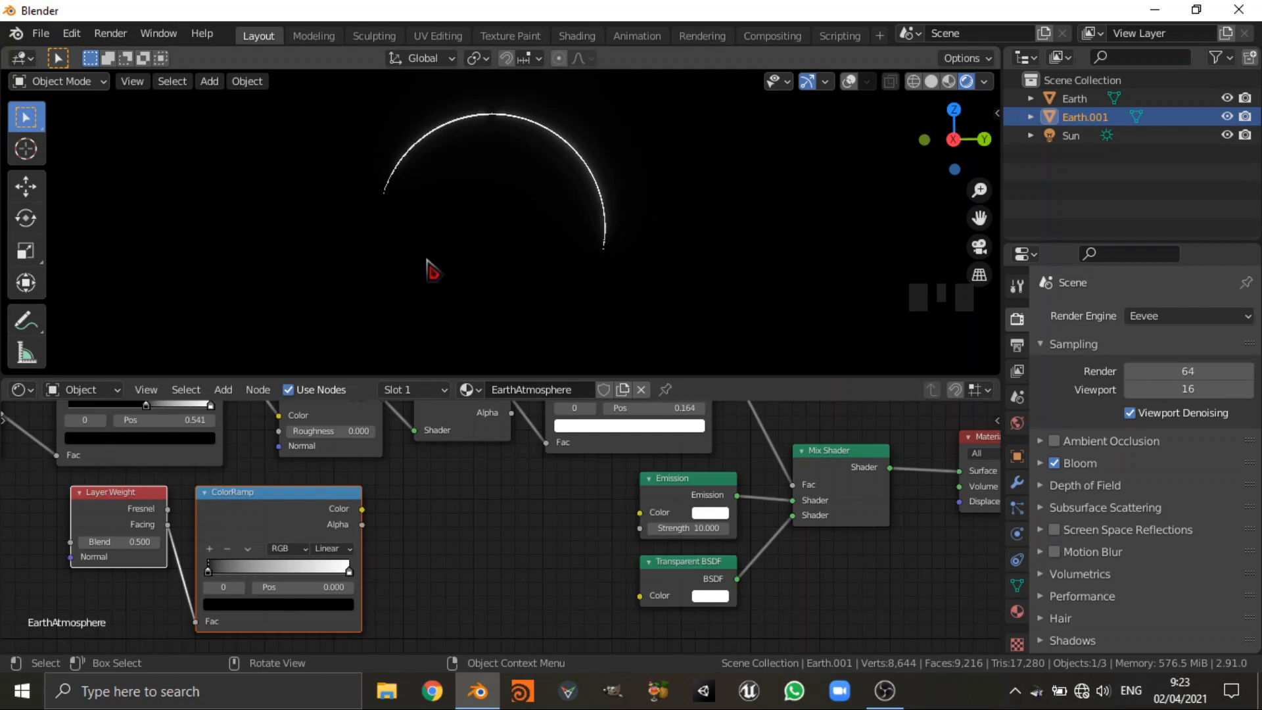
- Add an RGB Curves node between the new ColorRamp and the Emission node
{"action": "key", "text": "shift+a"}
{"action": "left_click", "coordinate": [491, 458]}
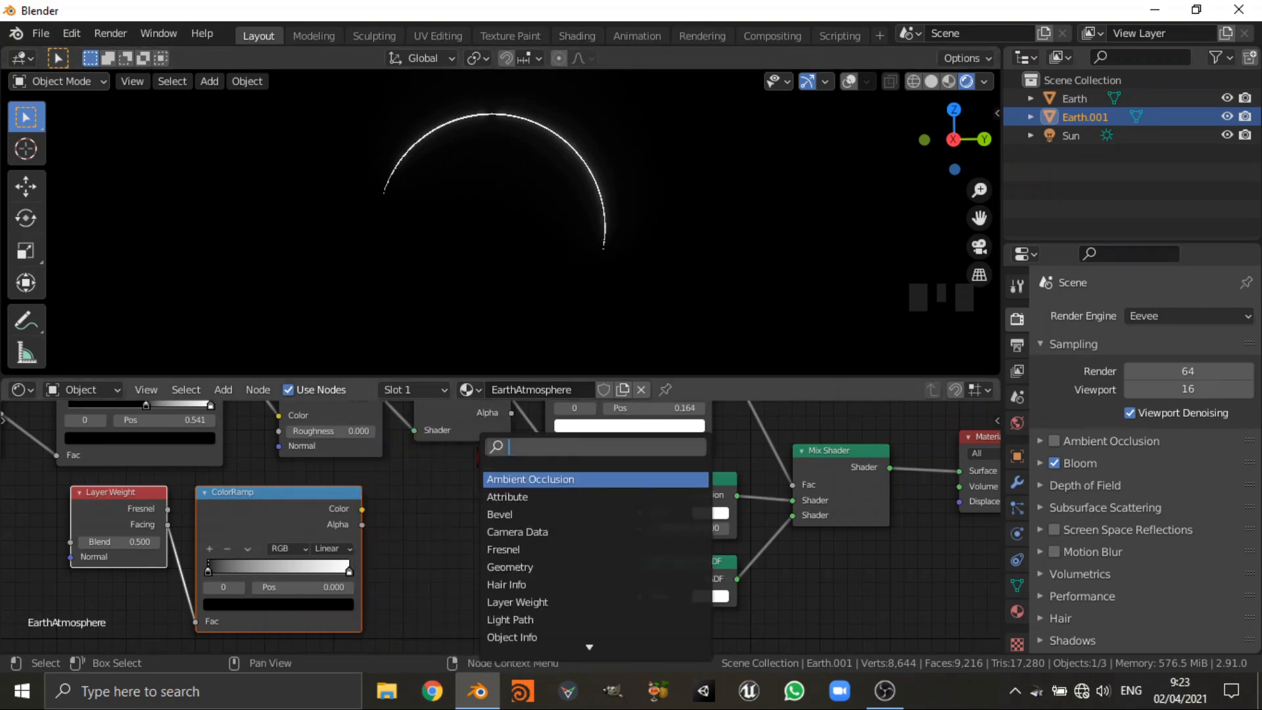
{"action": "type", "text": "rgb"}
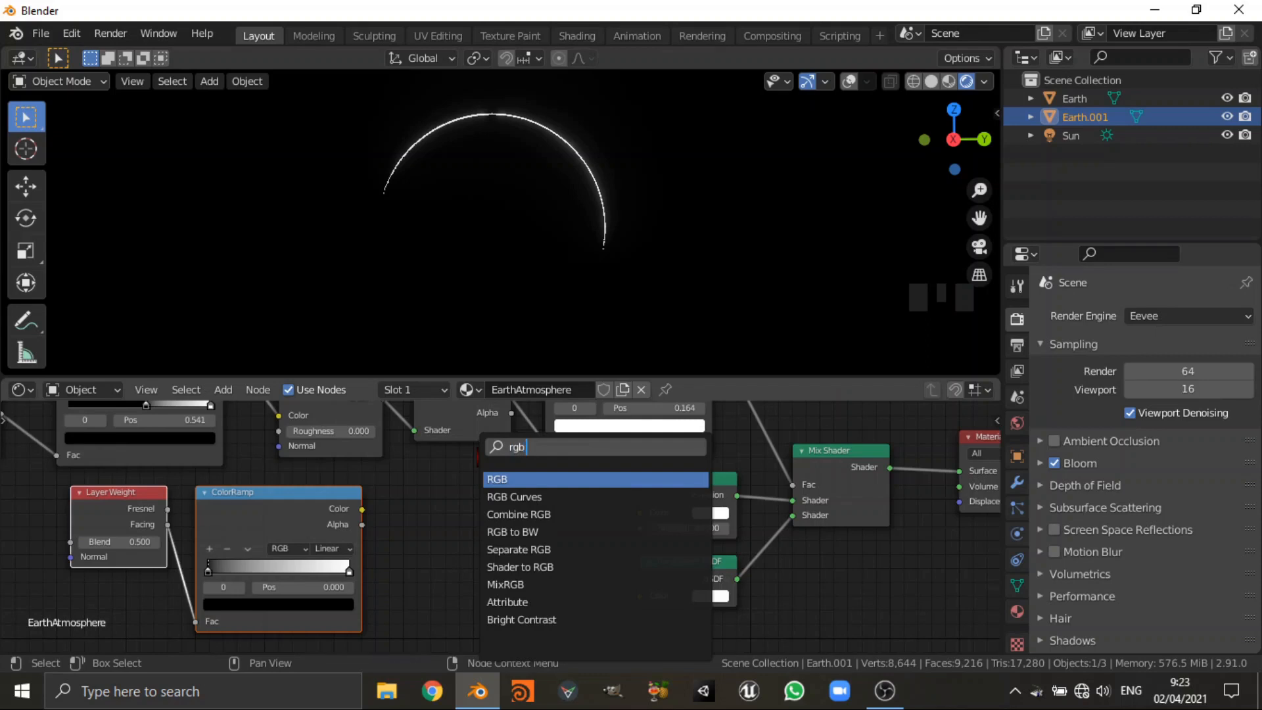
{"action": "type", "text": " curv"}
{"action": "key", "text": "Return"}
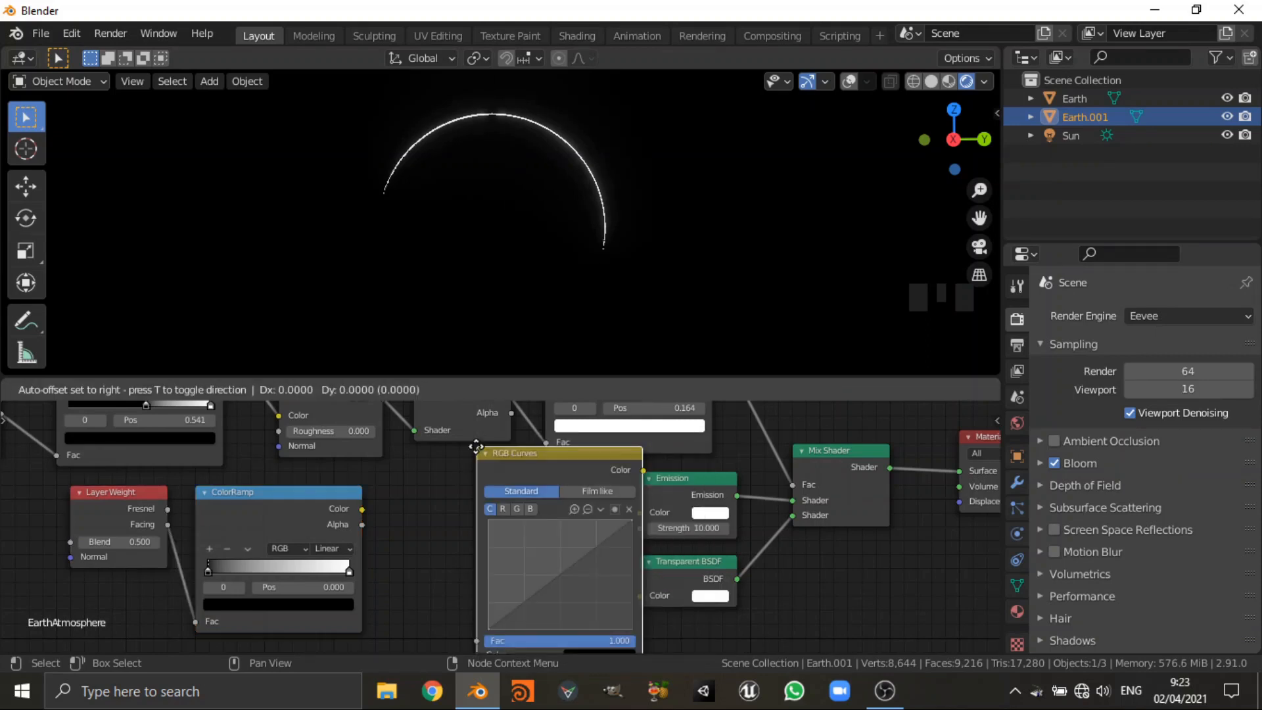
{"action": "left_click", "coordinate": [428, 468]}
- Connect the new ColorRamp's Color to the RGB Curves' Color input, and the RGB Curves' output to the Emission's Color
{"action": "scroll", "coordinate": [427, 477], "scroll_direction": "down", "scroll_amount": 2}
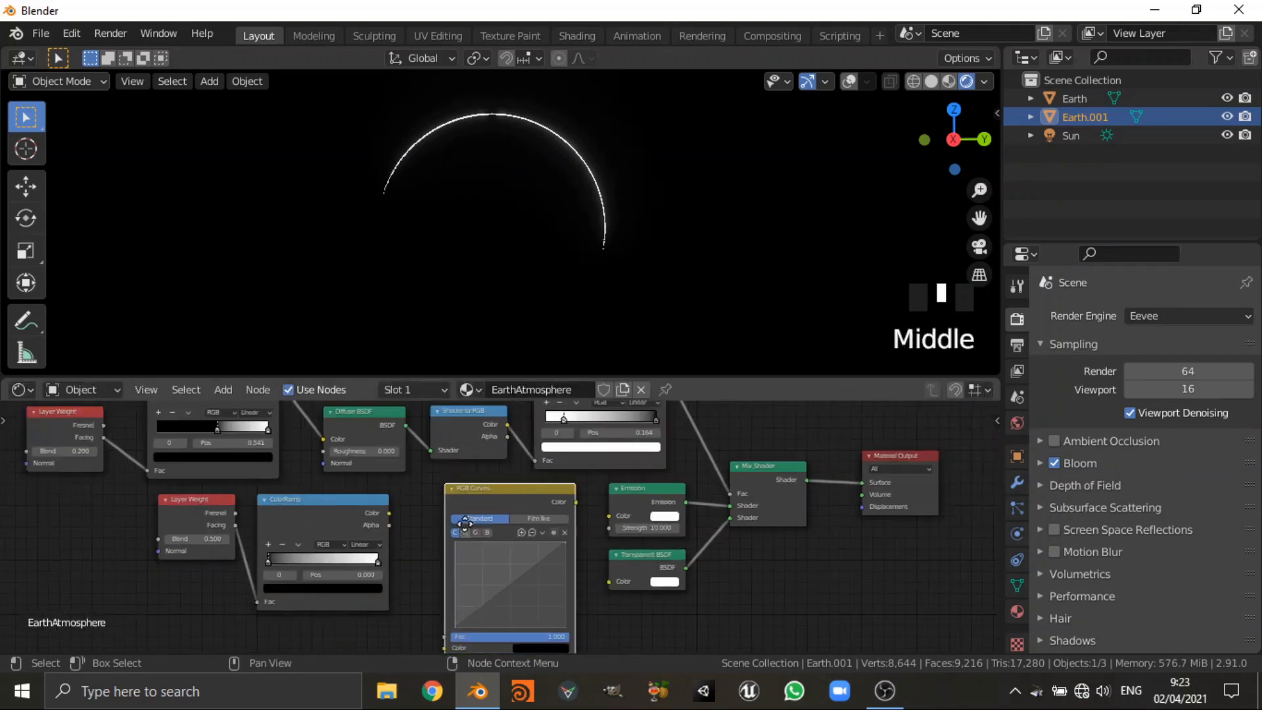
{"action": "scroll", "coordinate": [428, 487], "scroll_direction": "up", "scroll_amount": 1}
{"action": "left_click", "coordinate": [343, 464]}
{"action": "left_click_drag", "start_coordinate": [352, 454], "coordinate": [409, 585]}
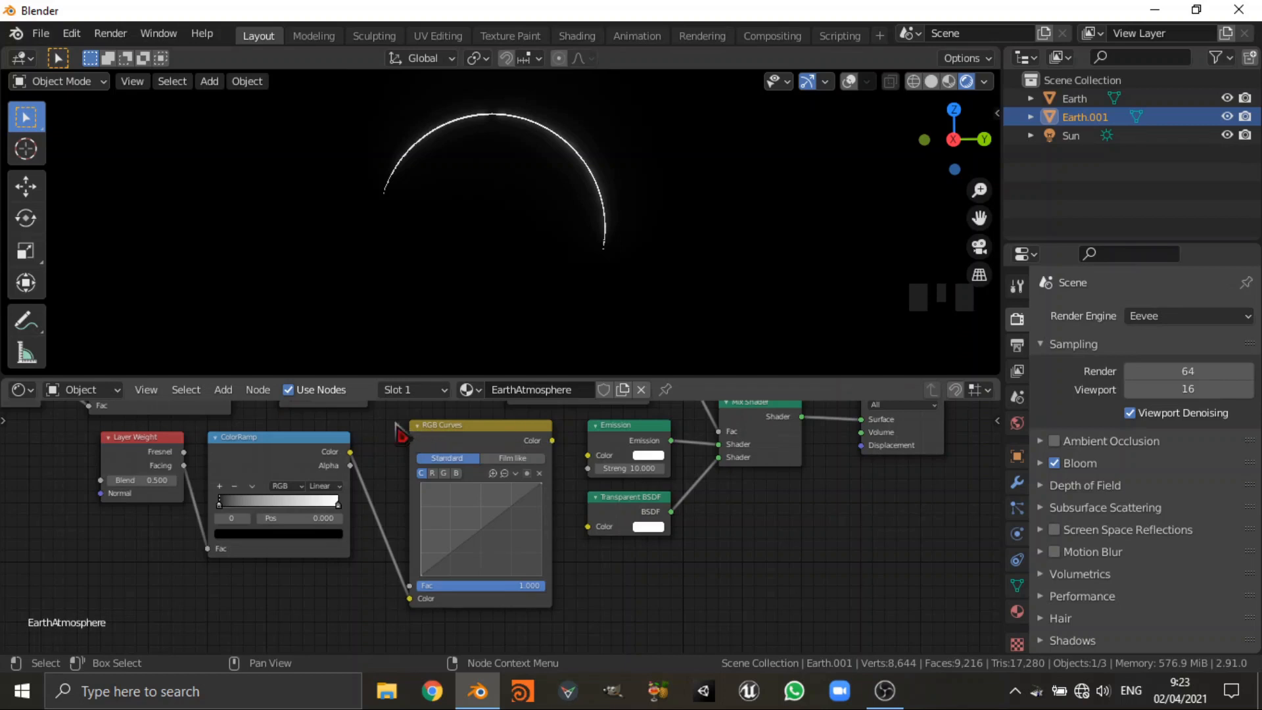
{"action": "left_click_drag", "start_coordinate": [552, 441], "coordinate": [595, 456]}
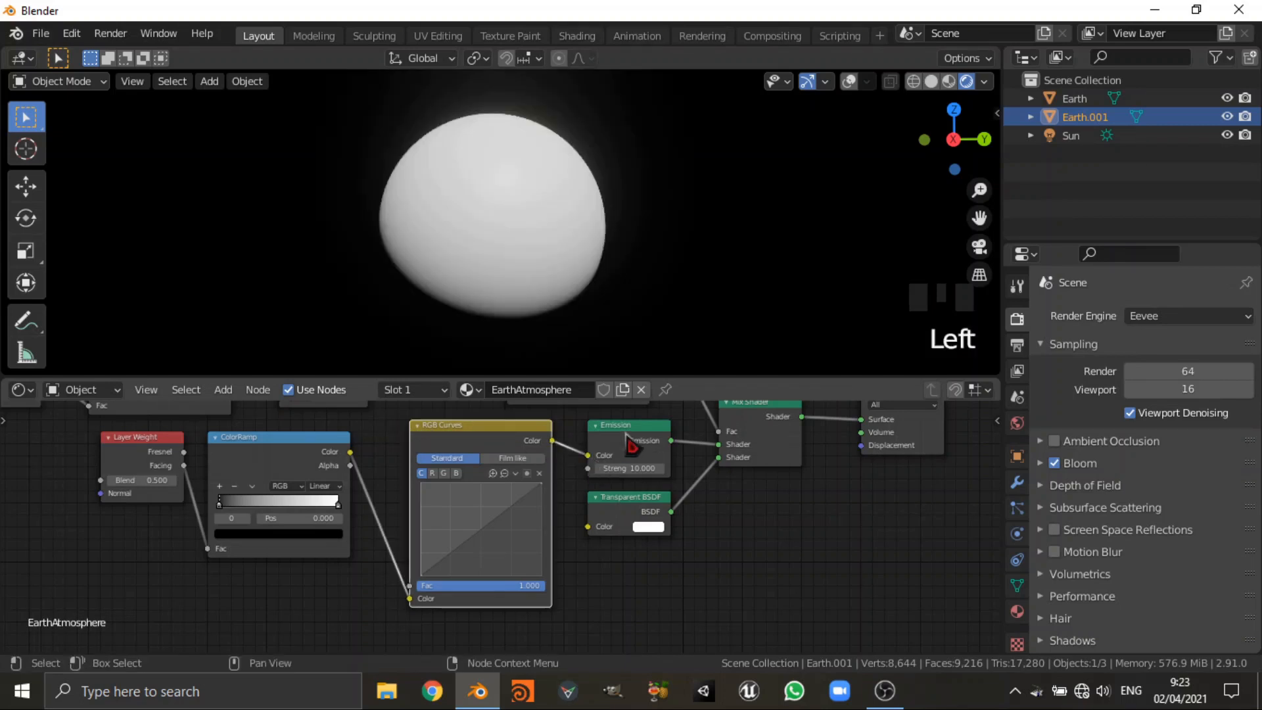
- Examine the glow along the atmosphere sphere's edge from different distances
{"action": "scroll", "coordinate": [658, 524], "scroll_direction": "down", "scroll_amount": 5}
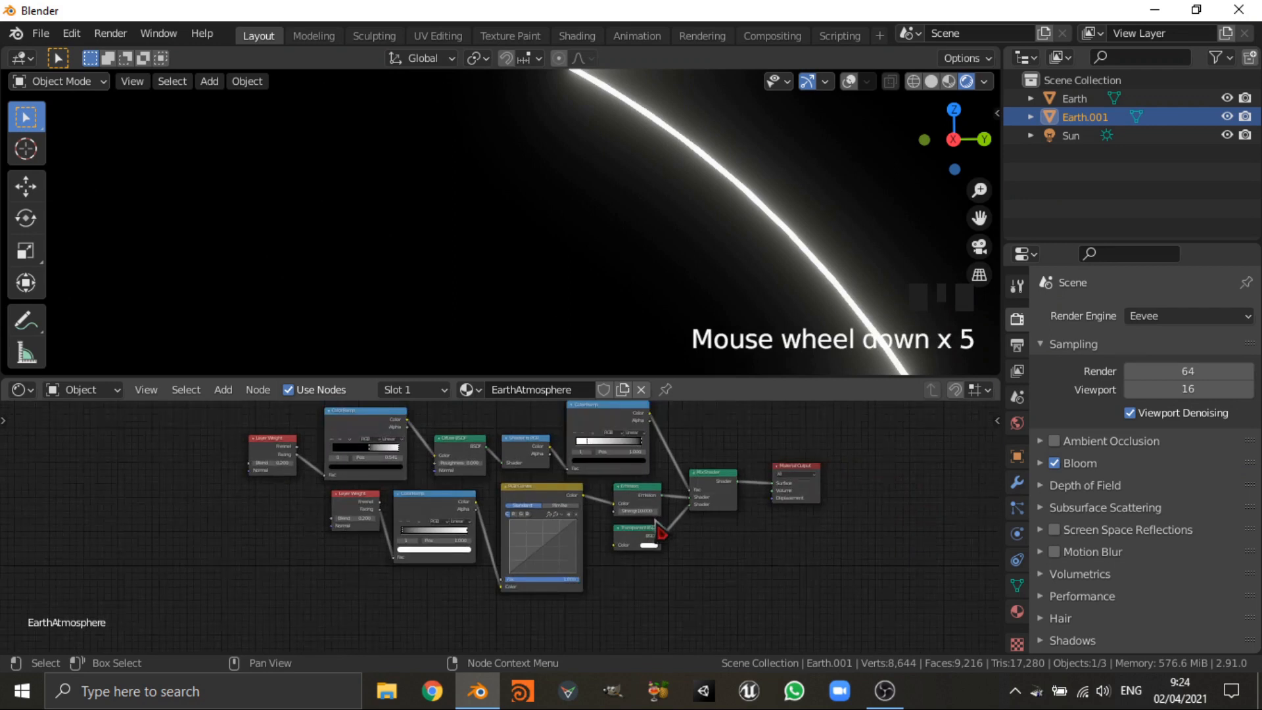
{"action": "middle_click_drag", "start_coordinate": [658, 524], "coordinate": [607, 512]}
{"action": "scroll", "coordinate": [607, 511], "scroll_direction": "up", "scroll_amount": 2}
{"action": "scroll", "coordinate": [825, 245], "scroll_direction": "down", "scroll_amount": 6}
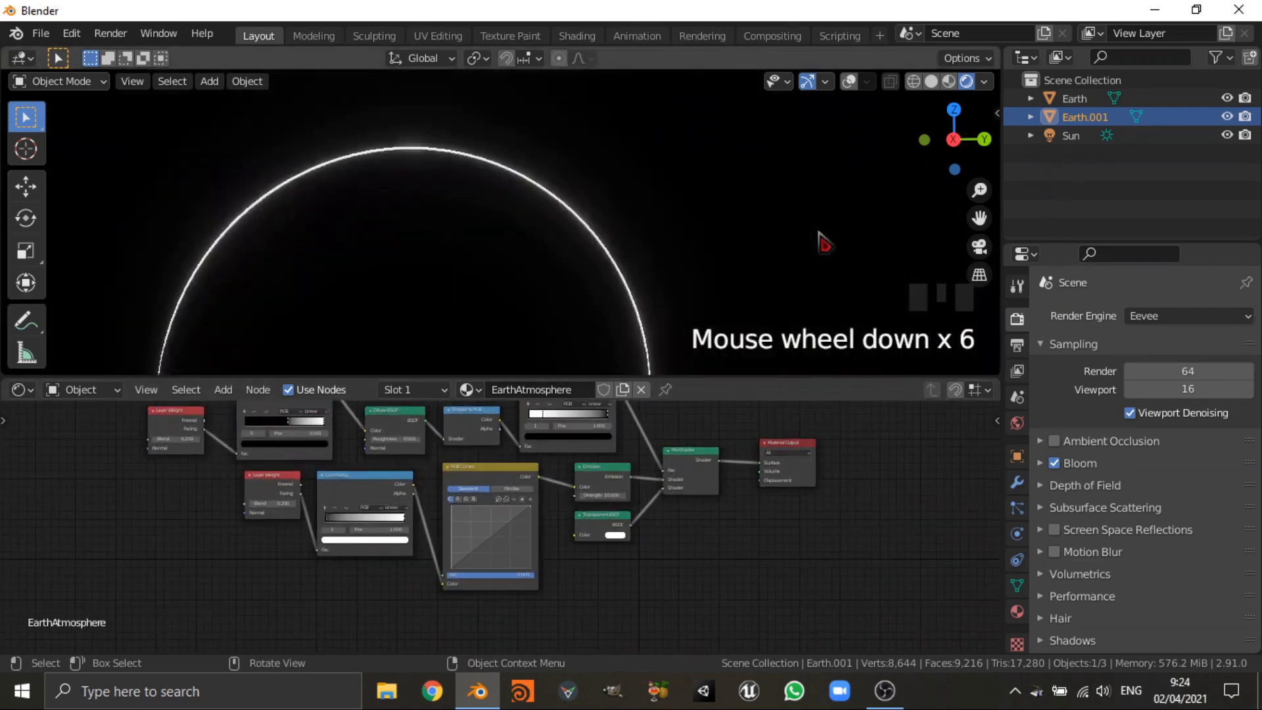
{"action": "scroll", "coordinate": [825, 245], "scroll_direction": "down", "scroll_amount": 4}
{"action": "key", "text": "shift+c"}
{"action": "scroll", "coordinate": [825, 245], "scroll_direction": "up", "scroll_amount": 2}
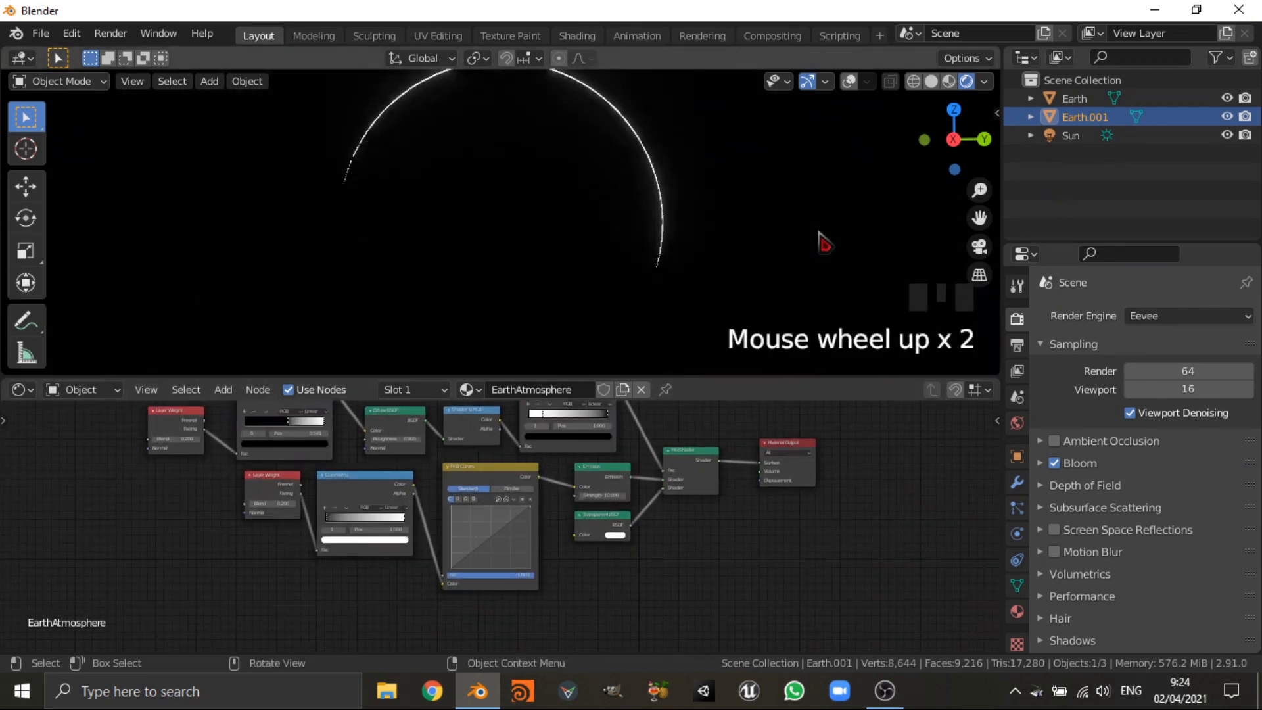
{"action": "middle_click_drag", "start_coordinate": [815, 243], "coordinate": [721, 234], "text": "shift"}
{"action": "scroll", "coordinate": [684, 276], "scroll_direction": "up", "scroll_amount": 4}
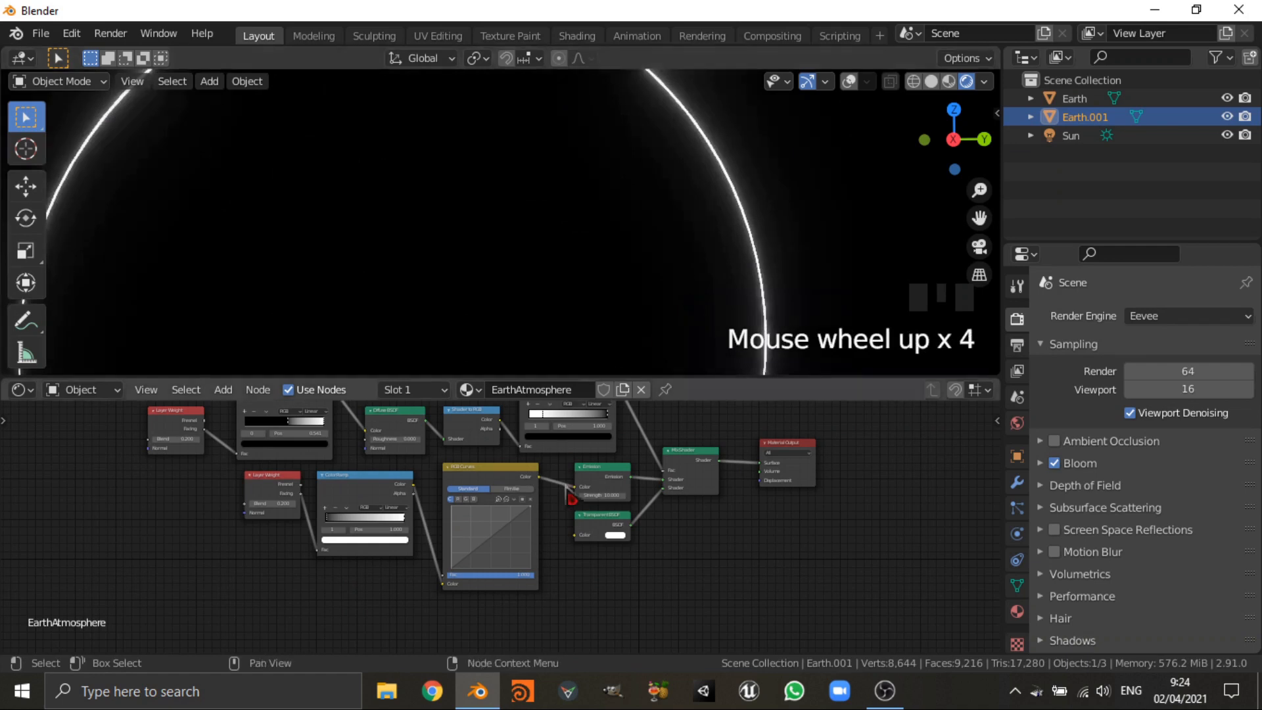
- Raise the middle of the blue channel curve in the RGB Curves node with a new control point
{"action": "scroll", "coordinate": [575, 549], "scroll_direction": "up", "scroll_amount": 6}
{"action": "scroll", "coordinate": [522, 550], "scroll_direction": "up", "scroll_amount": 7}
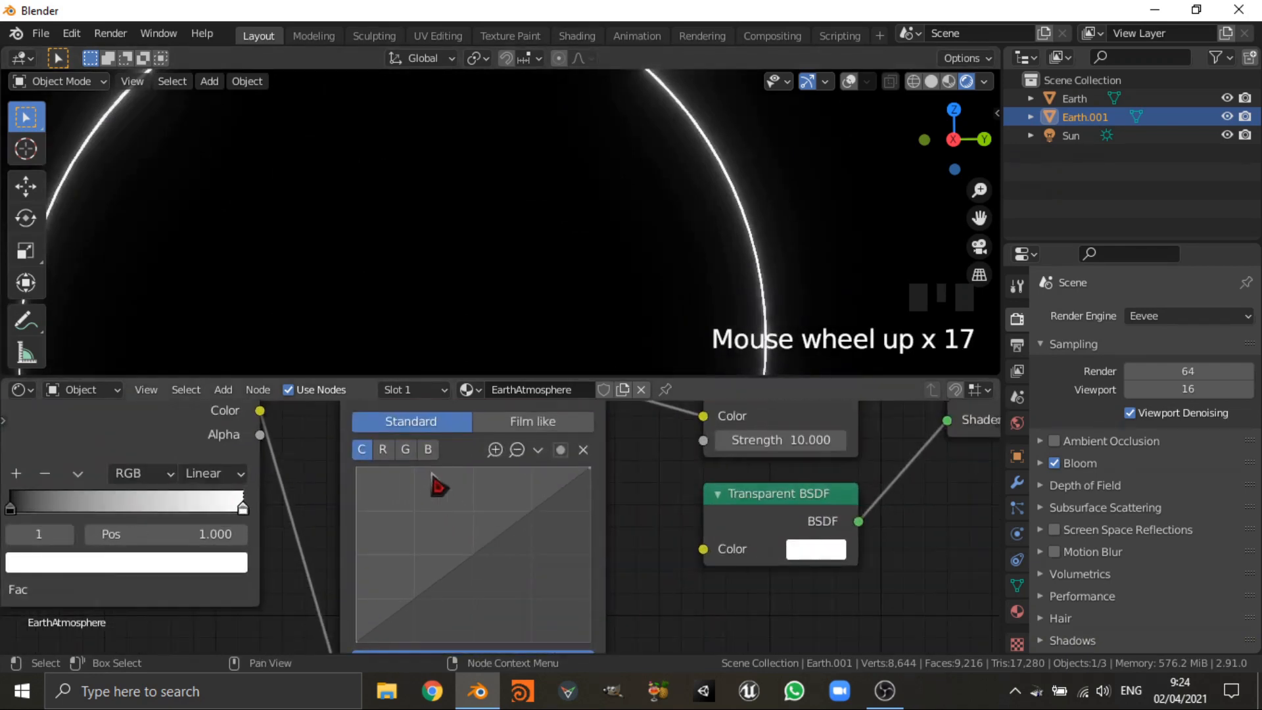
{"action": "left_click", "coordinate": [428, 450]}
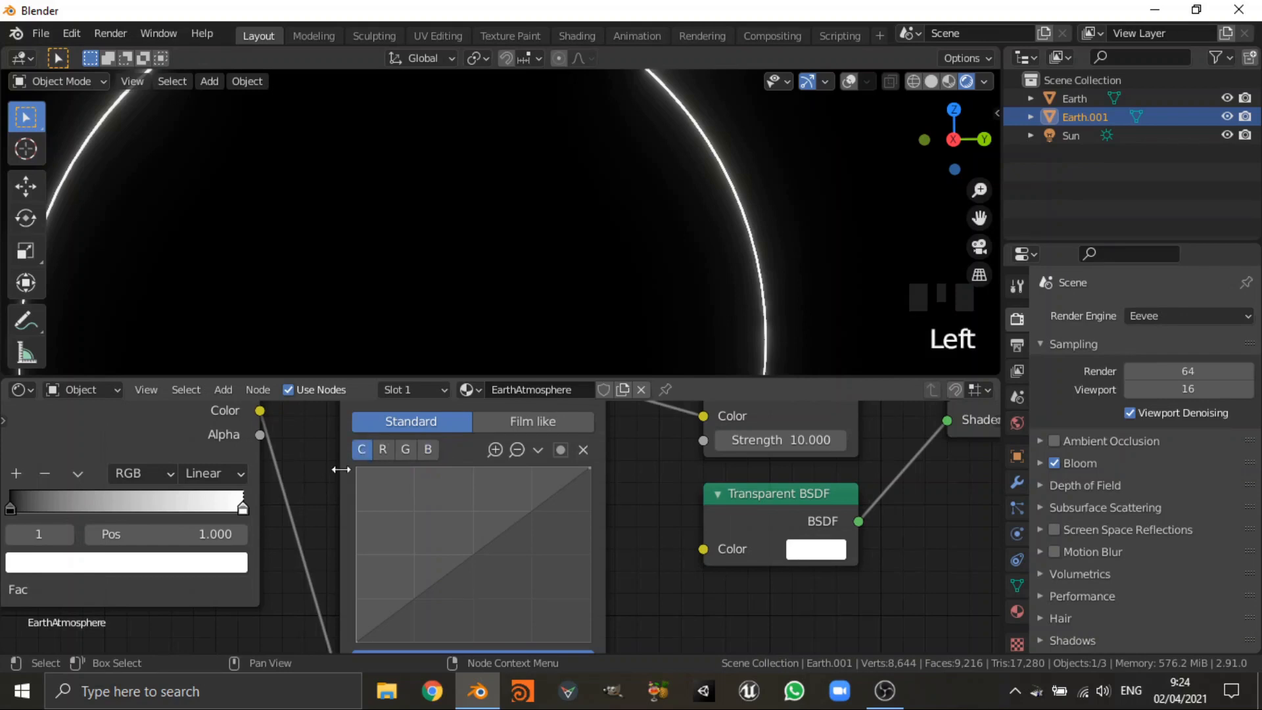
{"action": "left_click", "coordinate": [384, 451]}
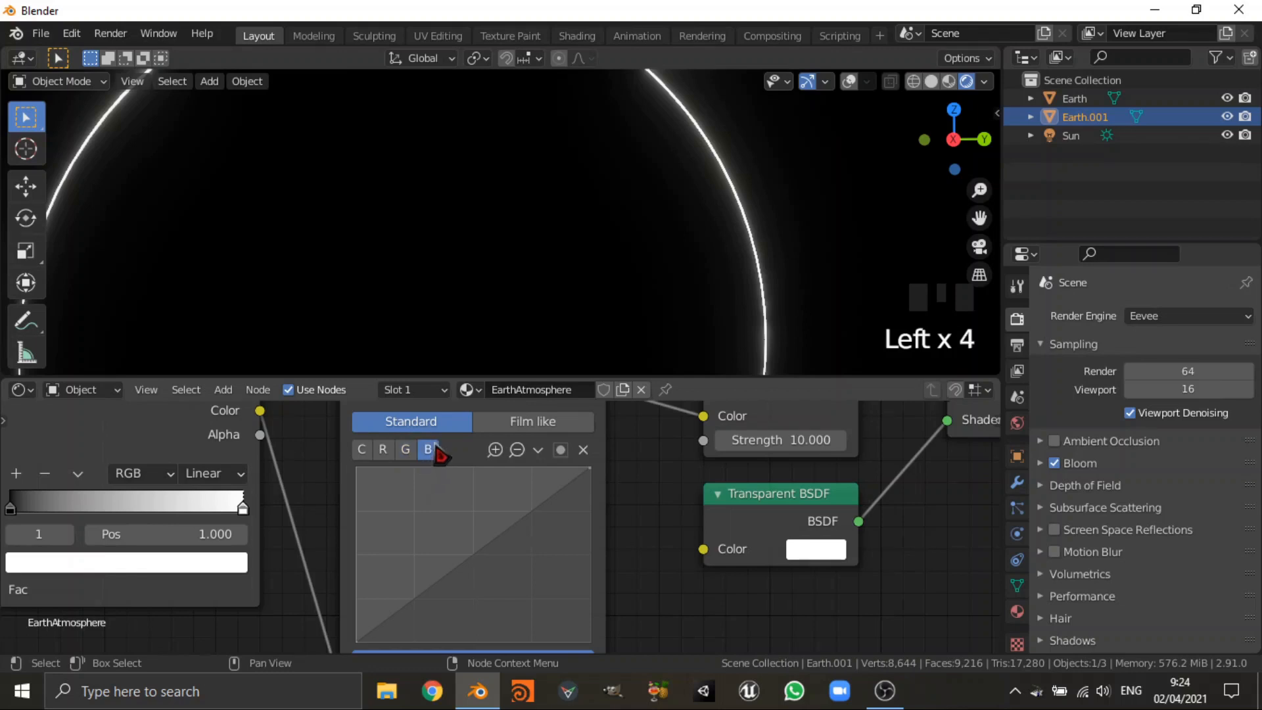
{"action": "left_click", "coordinate": [475, 553]}
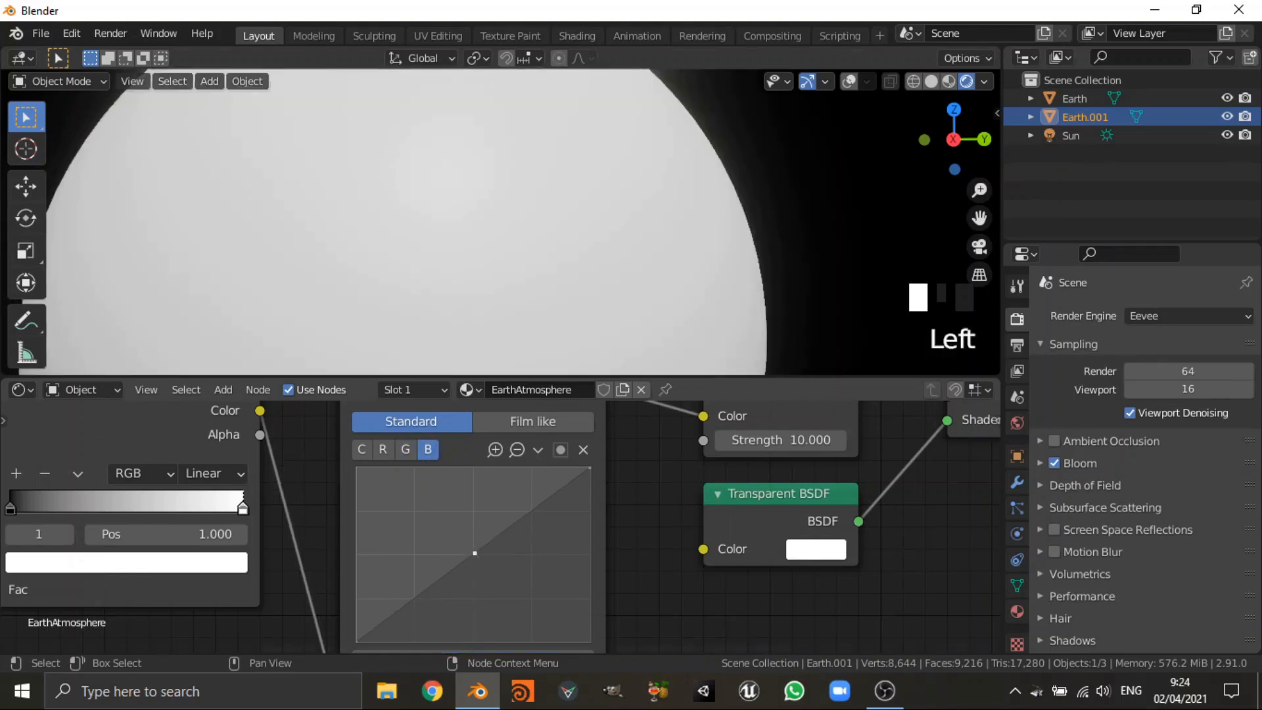
{"action": "left_click_drag", "start_coordinate": [474, 553], "coordinate": [445, 533]}
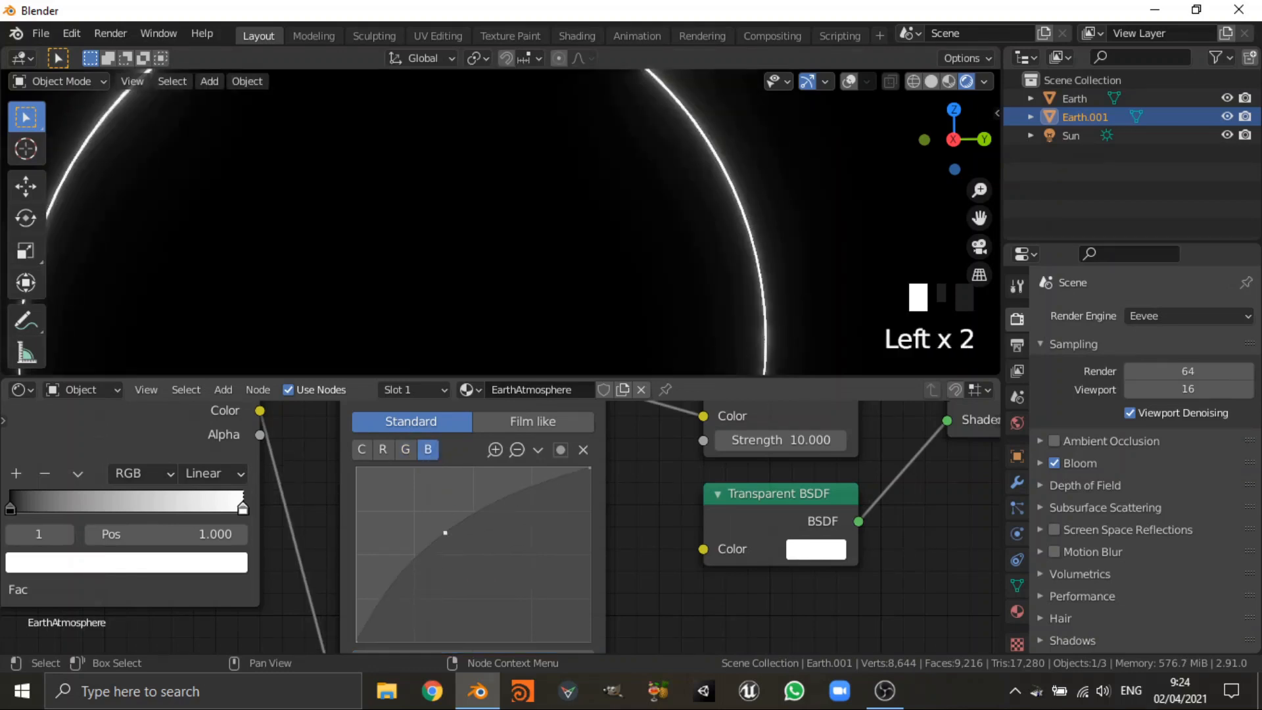
- Lower the middle of the red channel curve in the RGB Curves node with a control point at about X 0.6, Y 0.3375
{"action": "left_click", "coordinate": [407, 454]}
{"action": "left_click_drag", "start_coordinate": [476, 560], "coordinate": [497, 583]}
{"action": "left_click", "coordinate": [382, 449]}
- Check the atmosphere glow's colour on the sphere with the adjusted curves
{"action": "scroll", "coordinate": [605, 270], "scroll_direction": "down", "scroll_amount": 4}
{"action": "scroll", "coordinate": [605, 272], "scroll_direction": "up", "scroll_amount": 2}
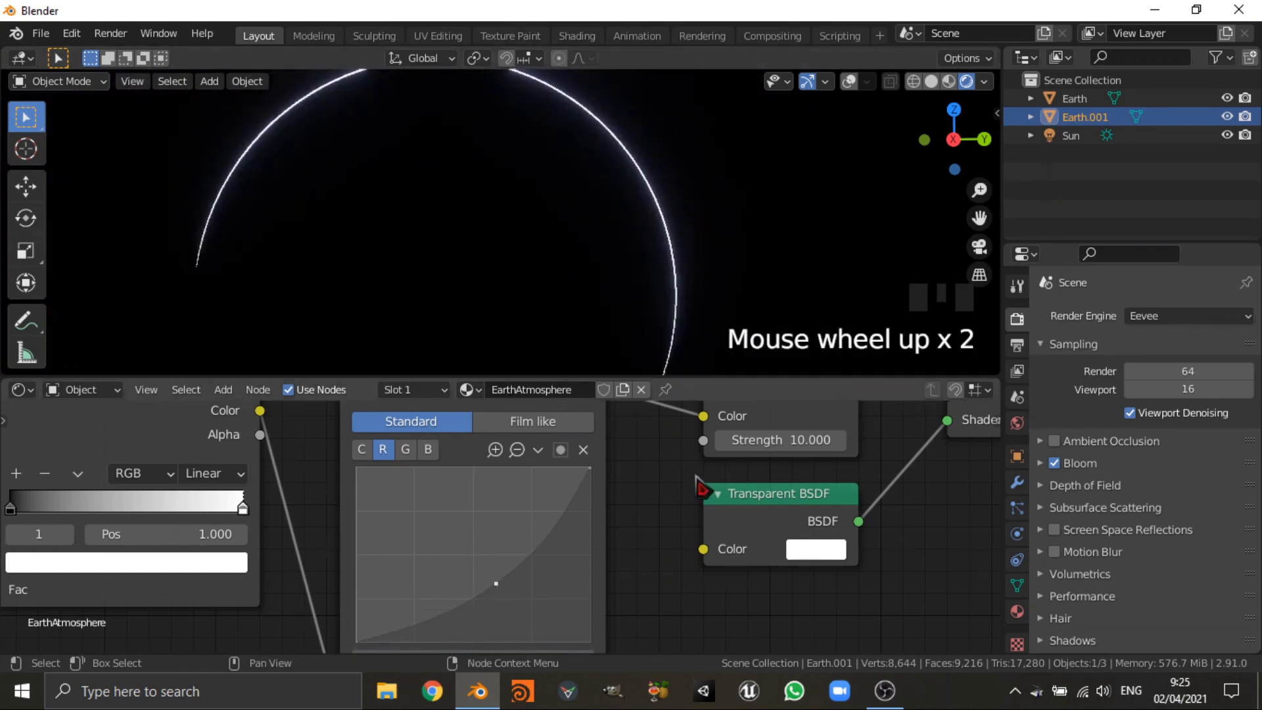
{"action": "scroll", "coordinate": [709, 486], "scroll_direction": "down", "scroll_amount": 5}
{"action": "scroll", "coordinate": [683, 447], "scroll_direction": "up", "scroll_amount": 3}
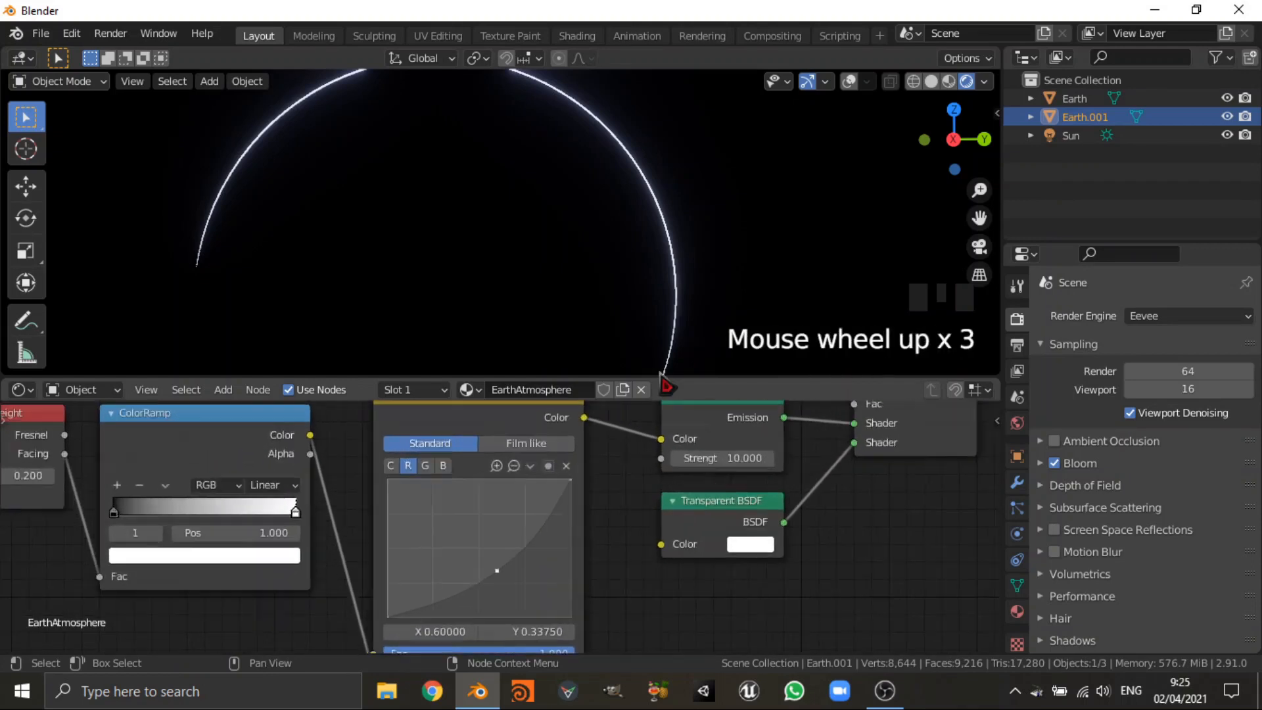
{"action": "scroll", "coordinate": [668, 282], "scroll_direction": "down", "scroll_amount": 5}
{"action": "scroll", "coordinate": [670, 284], "scroll_direction": "up", "scroll_amount": 3}
{"action": "scroll", "coordinate": [657, 266], "scroll_direction": "up", "scroll_amount": 1}
{"action": "middle_click_drag", "start_coordinate": [644, 248], "coordinate": [631, 296]}
{"action": "mouse_move", "coordinate": [722, 523]}
{"action": "left_mouse_down"}
{"action": "mouse_move", "coordinate": [701, 515]}
{"action": "mouse_move", "coordinate": [720, 511]}
{"action": "mouse_move", "coordinate": [722, 523]}
{"action": "left_mouse_up"}
{"action": "left_click", "coordinate": [927, 503]}
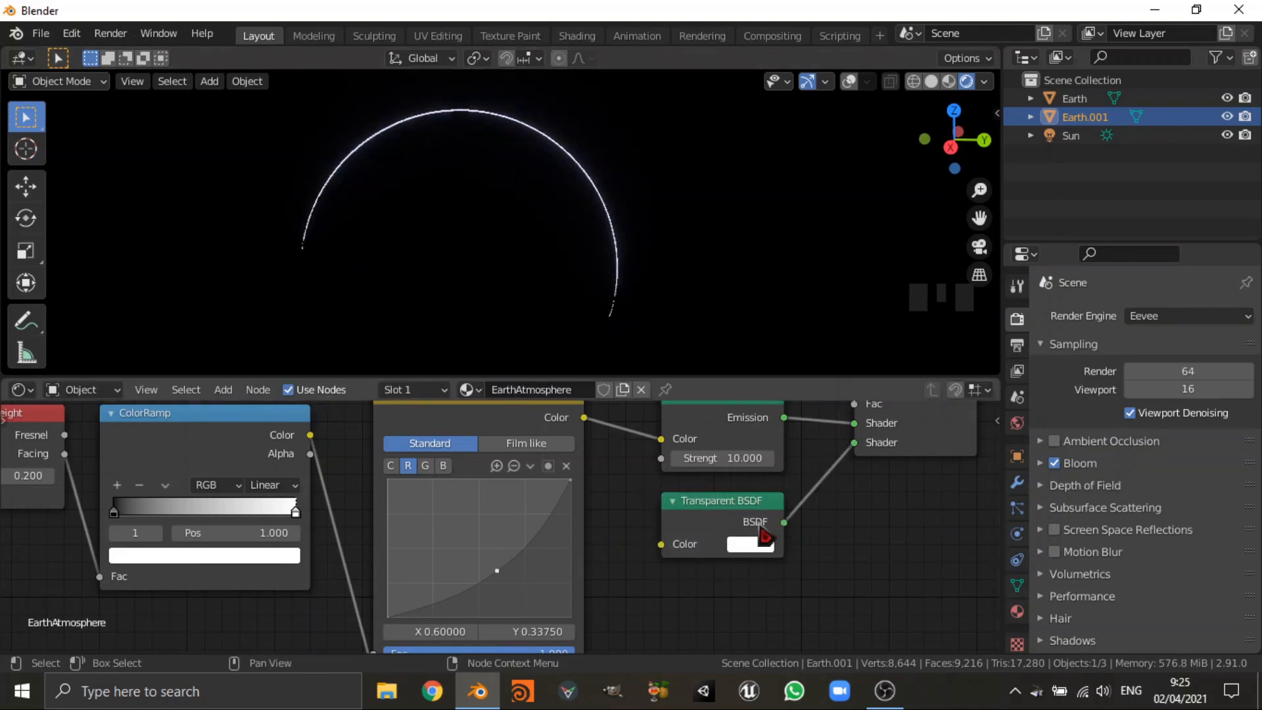
- Set the EarthAtmosphere material's blend mode to Alpha Blend in its settings
{"action": "left_click", "coordinate": [1018, 611]}
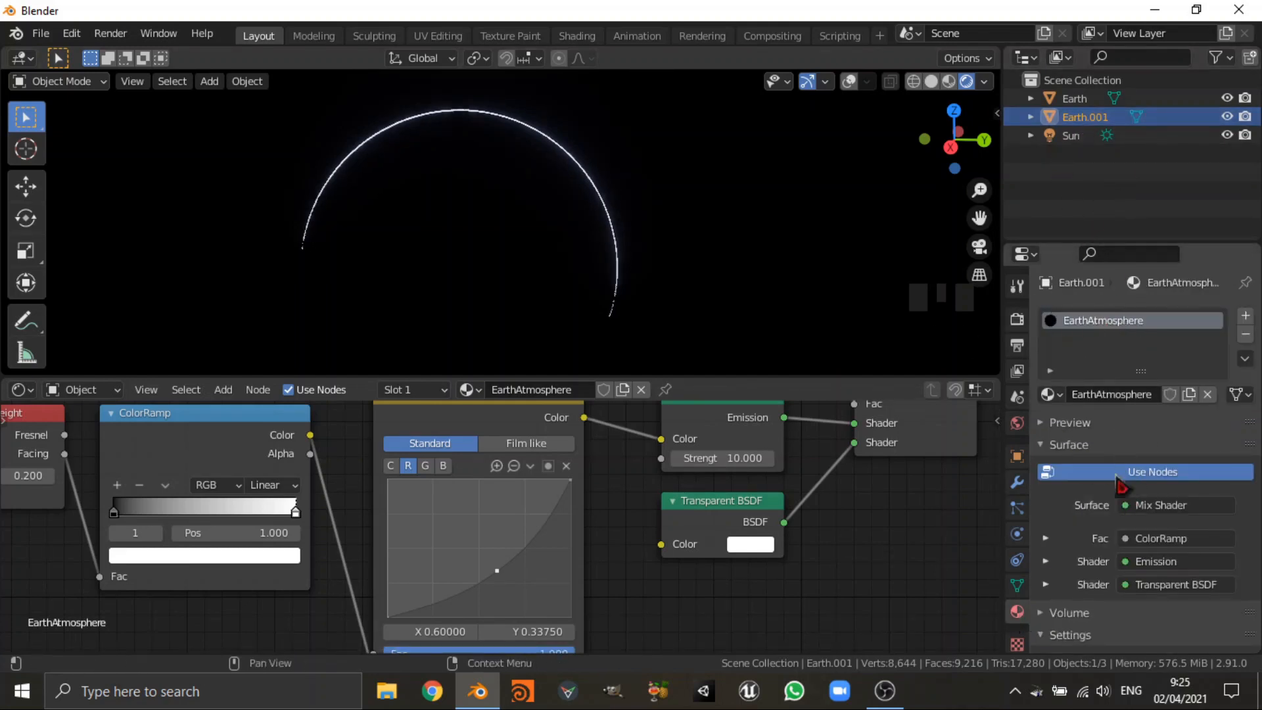
{"action": "scroll", "coordinate": [1088, 566], "scroll_direction": "down", "scroll_amount": 6}
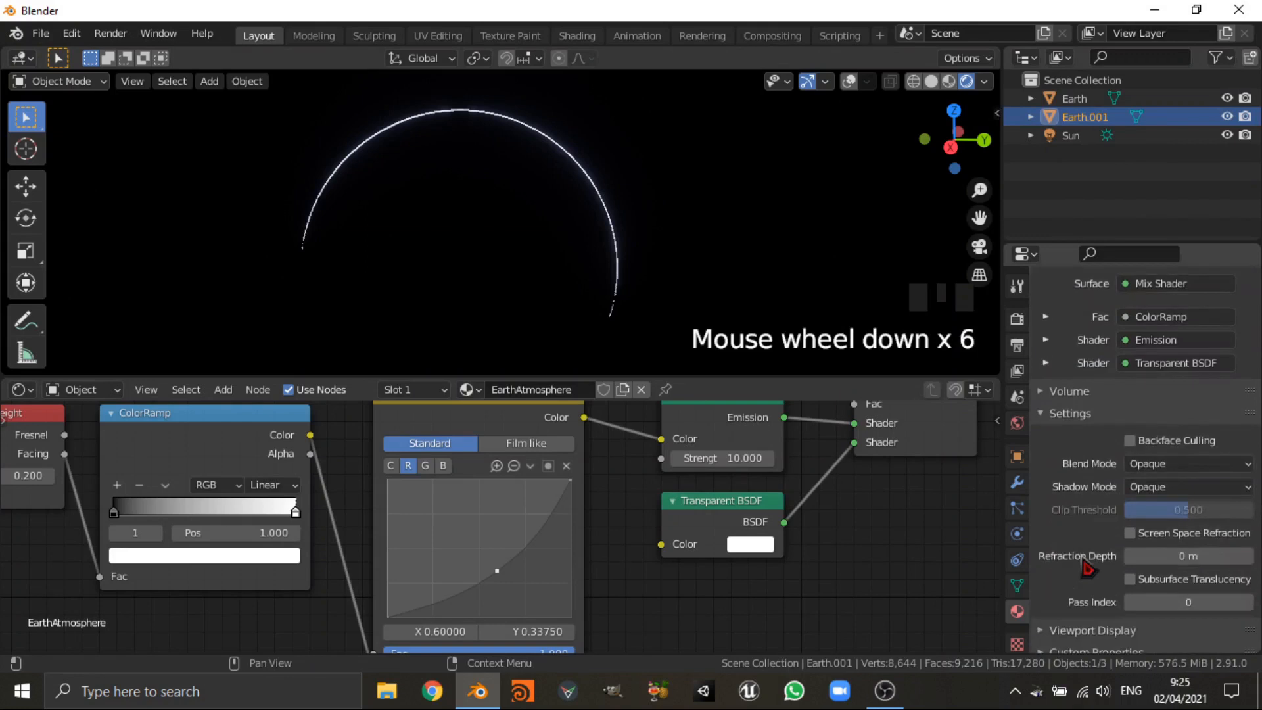
{"action": "left_click", "coordinate": [1147, 468]}
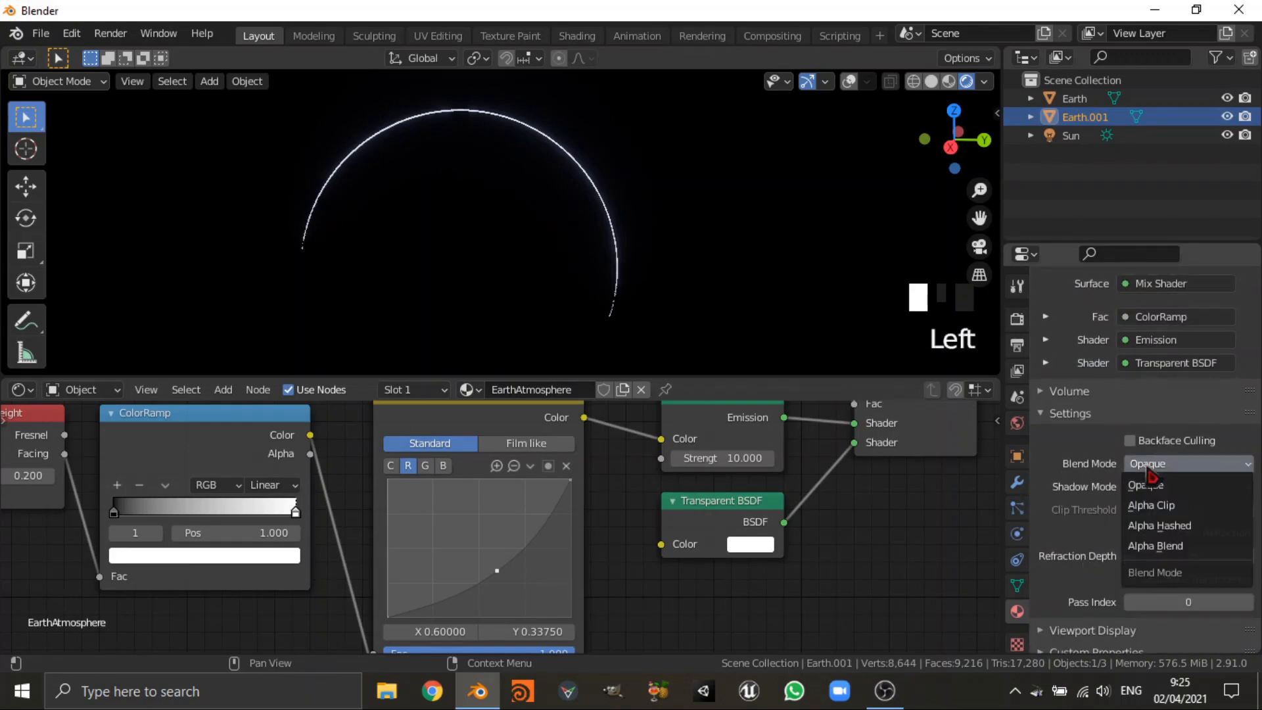
{"action": "left_click", "coordinate": [1162, 547]}
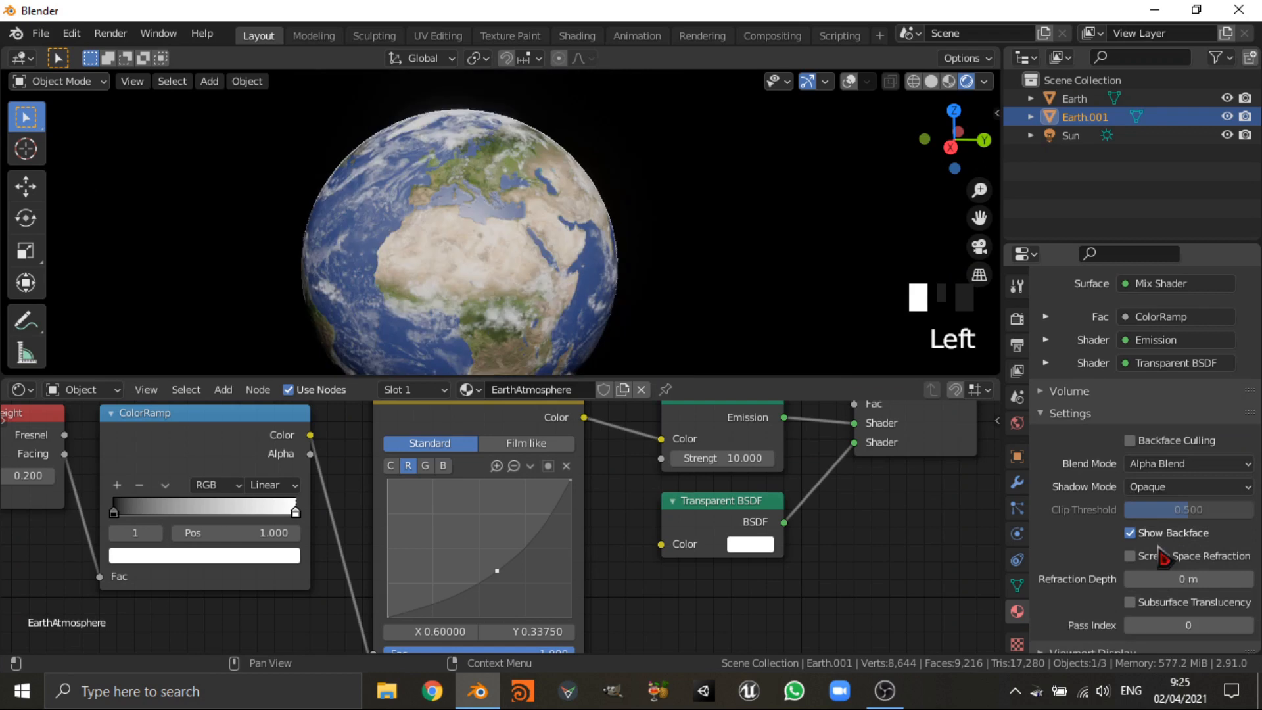
- Examine the atmosphere's glow close up along the Earth's horizon and lit edge
{"action": "scroll", "coordinate": [566, 173], "scroll_direction": "up", "scroll_amount": 1}
{"action": "middle_click_drag", "start_coordinate": [567, 173], "coordinate": [679, 181], "text": "shift"}
{"action": "scroll", "coordinate": [617, 259], "scroll_direction": "up", "scroll_amount": 4}
{"action": "scroll", "coordinate": [709, 180], "scroll_direction": "up", "scroll_amount": 2}
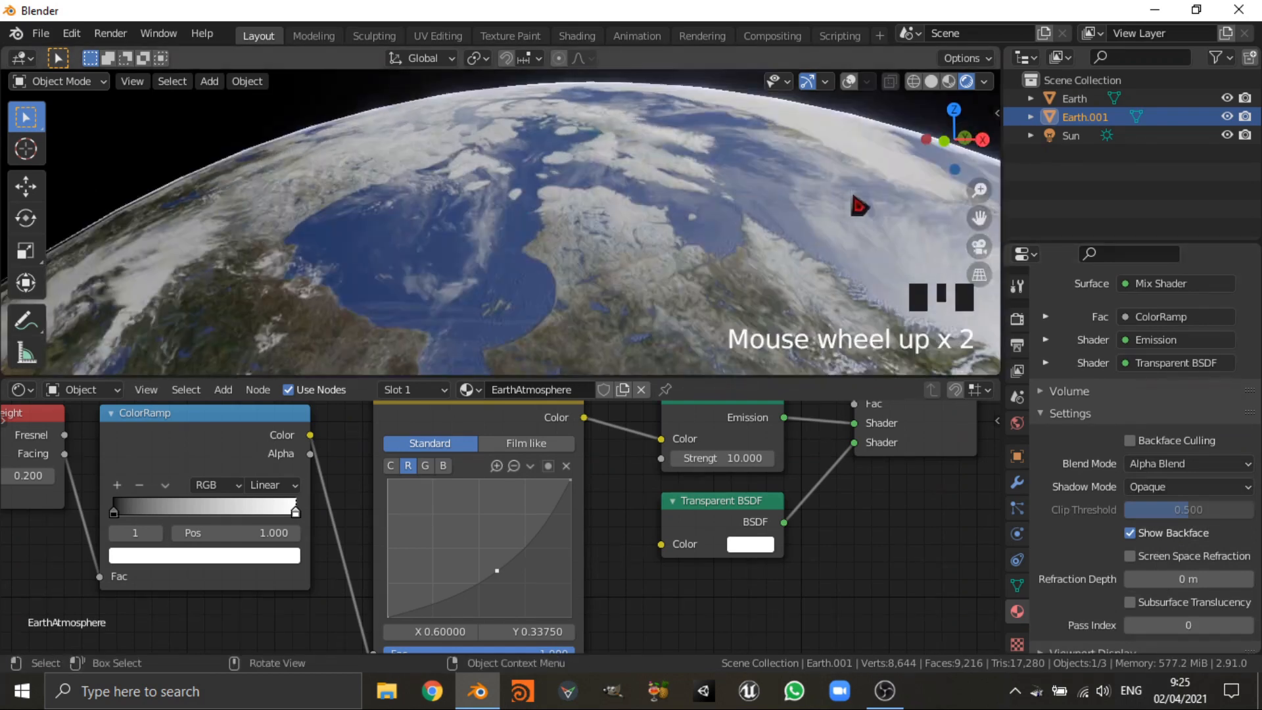
{"action": "middle_click_drag", "start_coordinate": [859, 203], "coordinate": [679, 192], "text": "shift"}
{"action": "scroll", "coordinate": [595, 178], "scroll_direction": "up", "scroll_amount": 1}
{"action": "scroll", "coordinate": [755, 248], "scroll_direction": "up", "scroll_amount": 3}
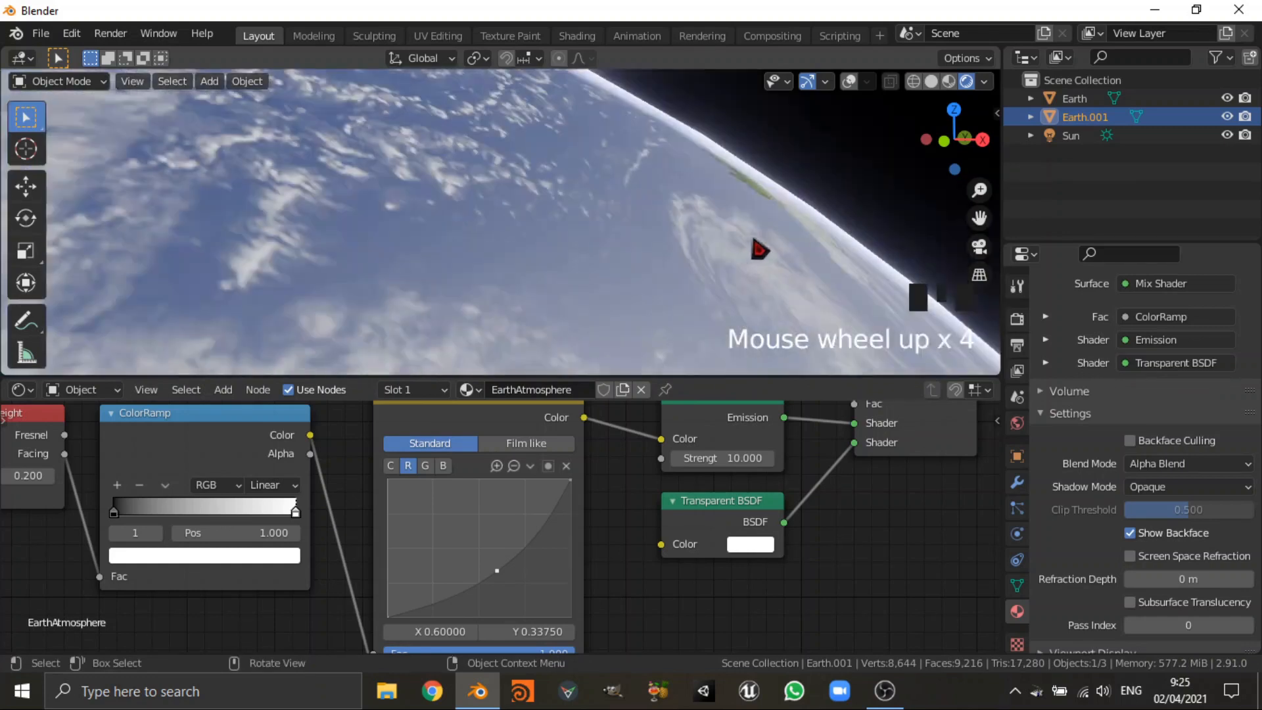
{"action": "scroll", "coordinate": [825, 223], "scroll_direction": "down", "scroll_amount": 4}
- Set the strength of the atmosphere's Emission node to 18
{"action": "middle_click_drag", "start_coordinate": [803, 466], "coordinate": [555, 510]}
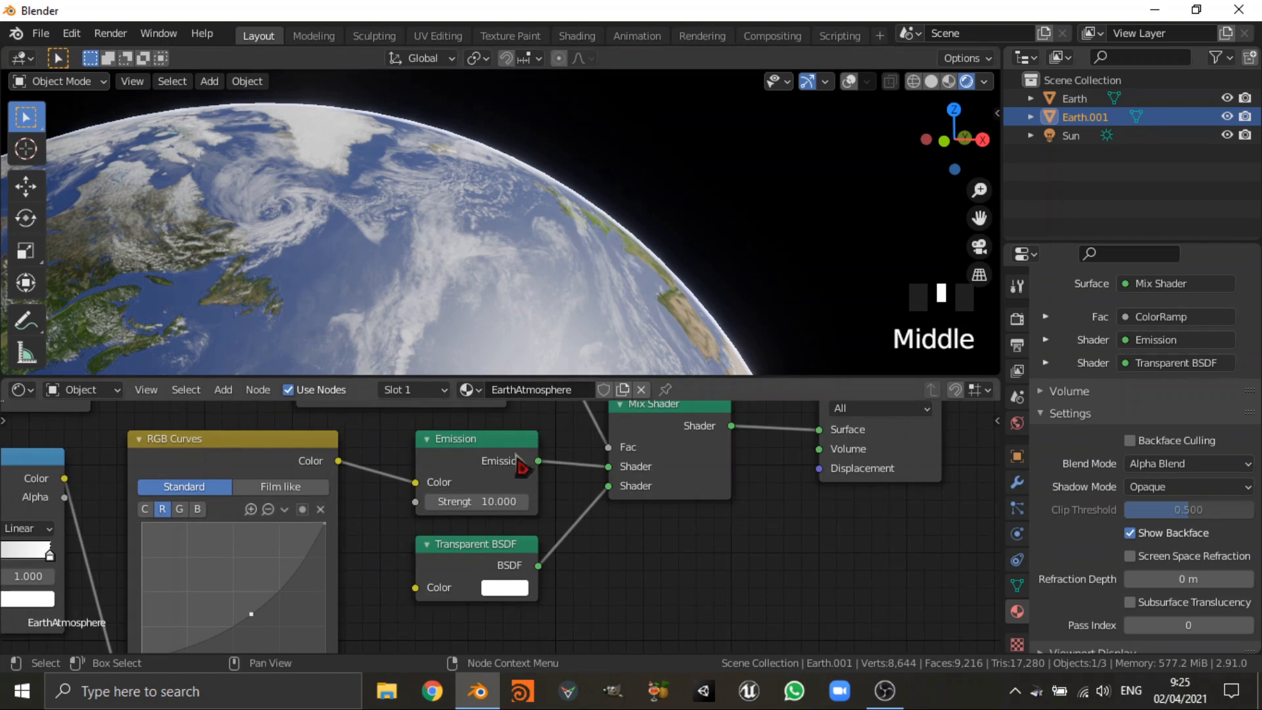
{"action": "left_click", "coordinate": [474, 500]}
{"action": "left_click_drag", "start_coordinate": [474, 500], "coordinate": [483, 500]}
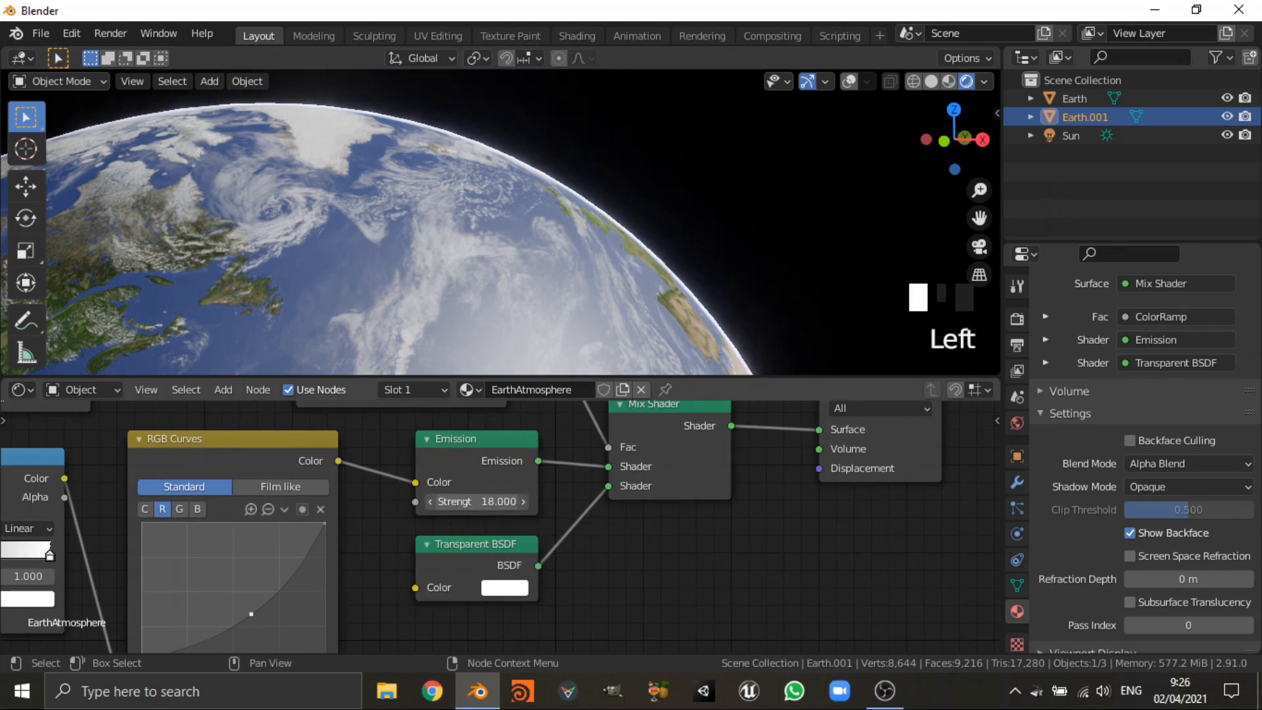
{"action": "scroll", "coordinate": [592, 290], "scroll_direction": "down", "scroll_amount": 7}
{"action": "key", "text": "shift+c"}
{"action": "scroll", "coordinate": [606, 296], "scroll_direction": "up", "scroll_amount": 2}
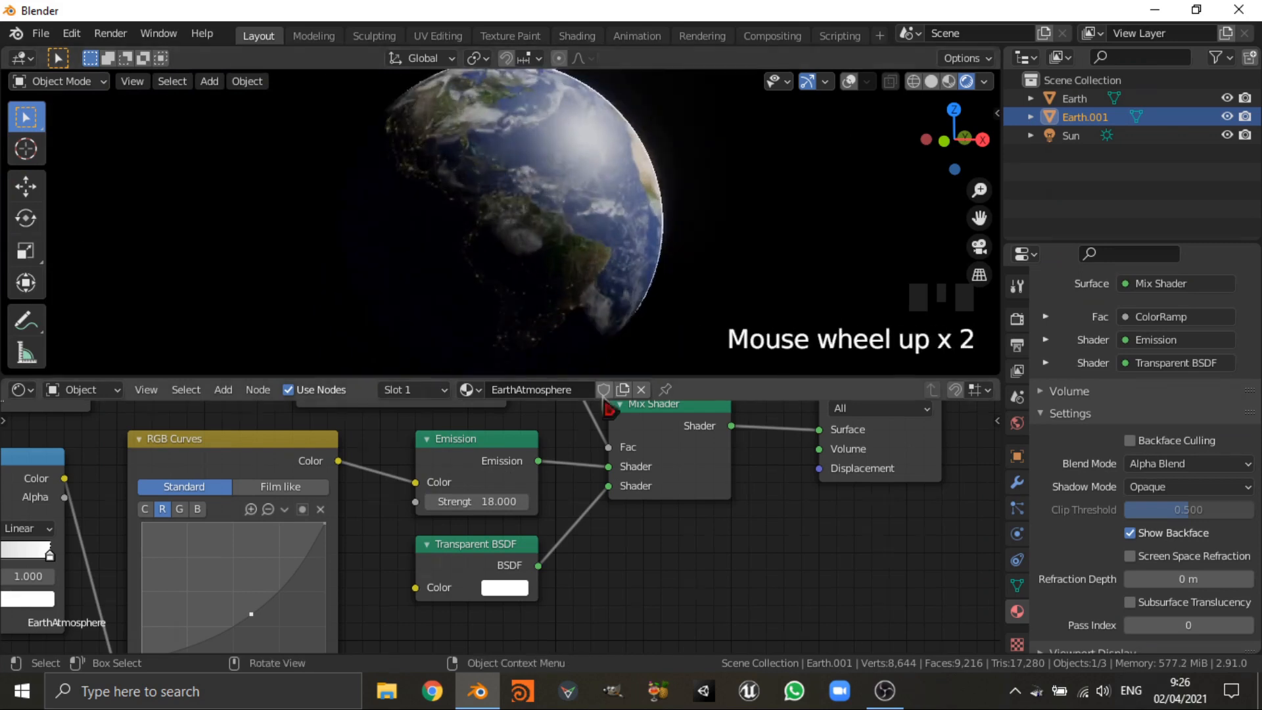
- Enlarge the 3D viewport over the node editor and examine the whole Earth from several angles
{"action": "left_click_drag", "start_coordinate": [602, 379], "coordinate": [598, 632]}
{"action": "middle_click_drag", "start_coordinate": [585, 575], "coordinate": [641, 372]}
{"action": "scroll", "coordinate": [432, 386], "scroll_direction": "down", "scroll_amount": 2}
{"action": "scroll", "coordinate": [645, 365], "scroll_direction": "up", "scroll_amount": 3}
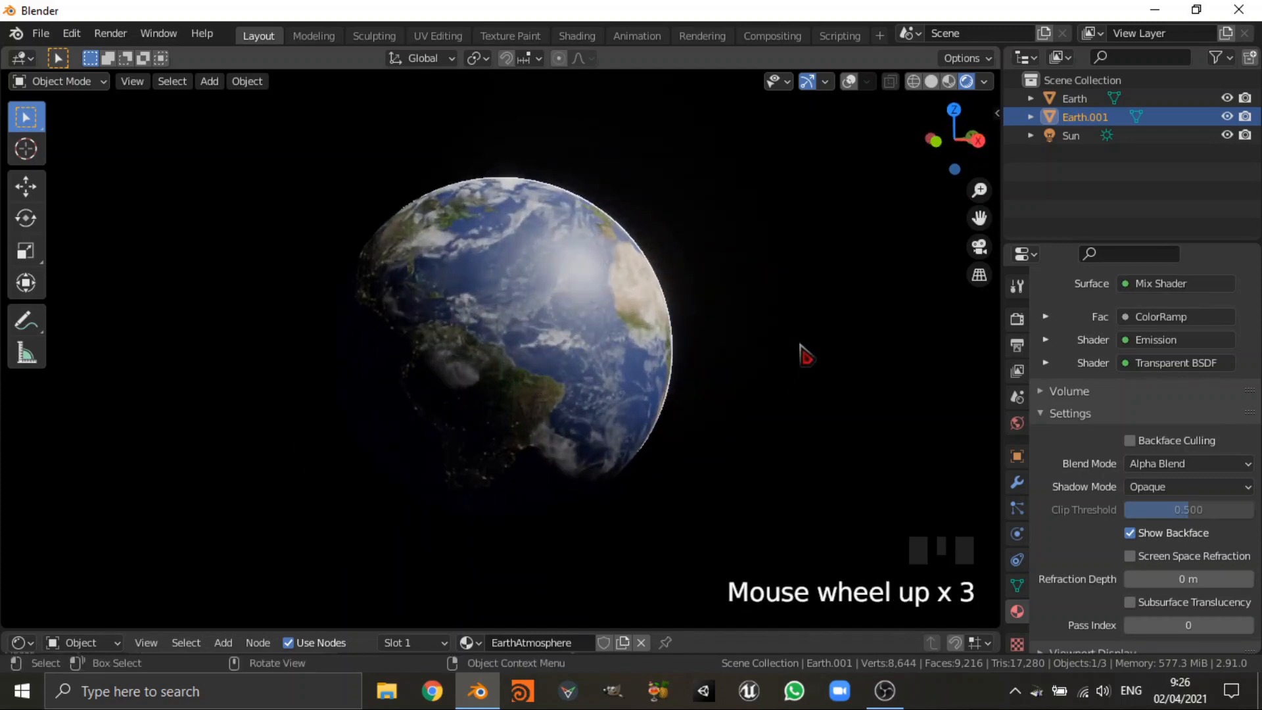
{"action": "mouse_move", "coordinate": [803, 353]}
{"action": "middle_mouse_down"}
{"action": "mouse_move", "coordinate": [479, 352]}
{"action": "mouse_move", "coordinate": [701, 220]}
{"action": "mouse_move", "coordinate": [825, 344]}
{"action": "middle_mouse_up"}
{"action": "scroll", "coordinate": [446, 355], "scroll_direction": "down", "scroll_amount": 3}
{"action": "scroll", "coordinate": [535, 366], "scroll_direction": "up", "scroll_amount": 2}
{"action": "middle_click_drag", "start_coordinate": [535, 366], "coordinate": [658, 322]}
- Try rotating the Sun light freely to light the Earth from other directions
{"action": "left_click", "coordinate": [1071, 135]}
{"action": "key", "text": "r"}
{"action": "key", "text": "r"}
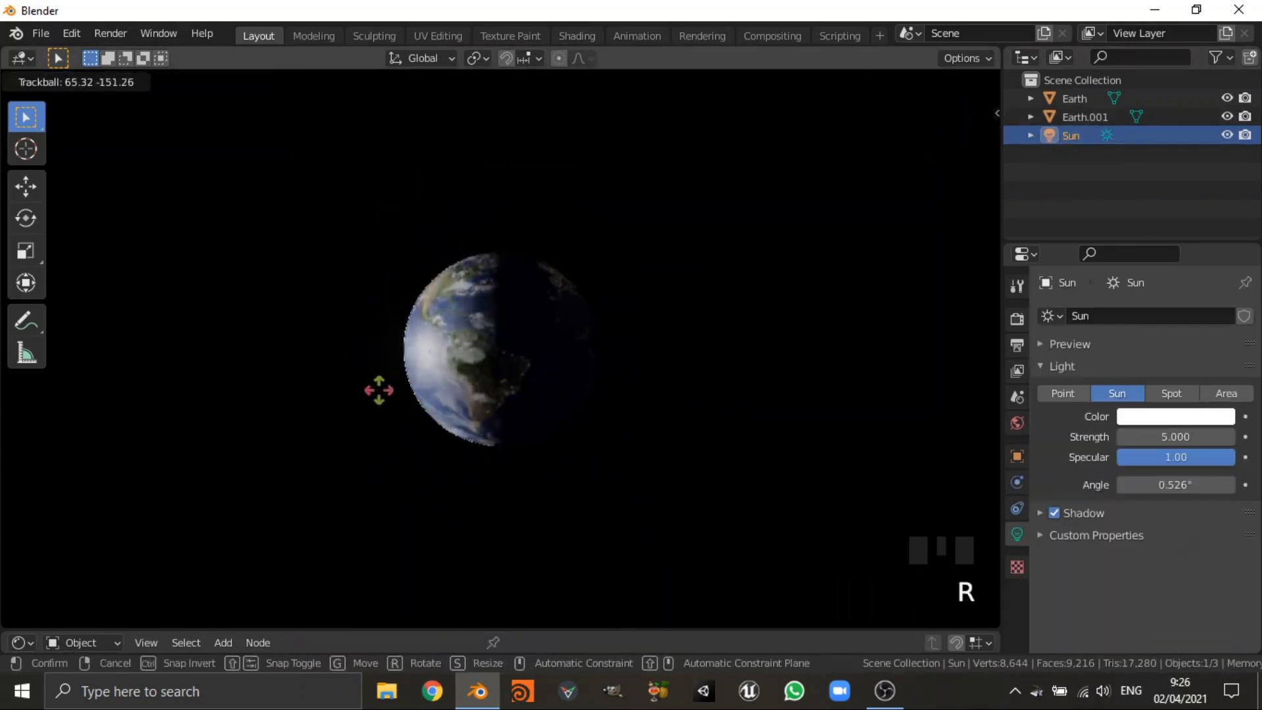
{"action": "left_click", "coordinate": [564, 392]}
{"action": "scroll", "coordinate": [564, 391], "scroll_direction": "up", "scroll_amount": 1}
{"action": "scroll", "coordinate": [733, 366], "scroll_direction": "down", "scroll_amount": 2}
{"action": "scroll", "coordinate": [767, 370], "scroll_direction": "up", "scroll_amount": 3}
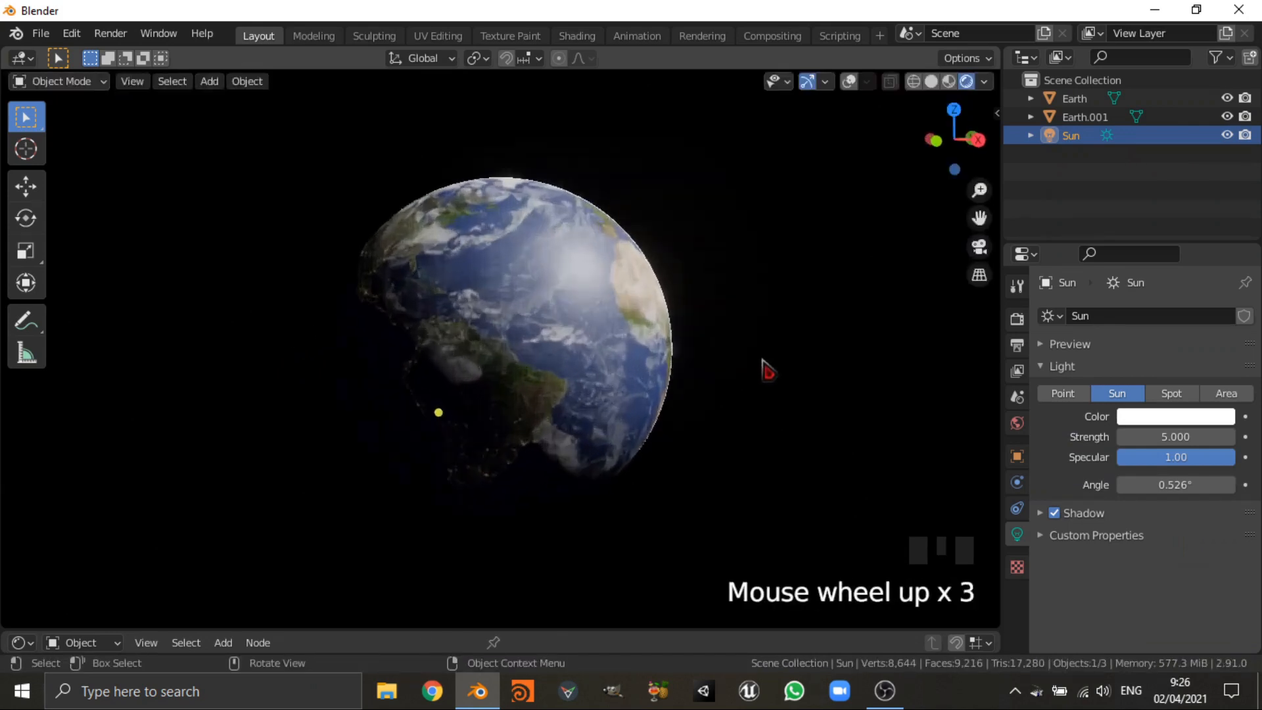
{"action": "key", "text": "r"}
{"action": "left_click", "coordinate": [657, 355]}
{"action": "middle_click_drag", "start_coordinate": [658, 355], "coordinate": [641, 396]}
{"action": "left_click", "coordinate": [504, 399]}
- Use an Environment Texture with the image 8k_stars_milky_way.jpg from the HDRI Maps folder as the world background colour
{"action": "middle_click_drag", "start_coordinate": [551, 369], "coordinate": [673, 352]}
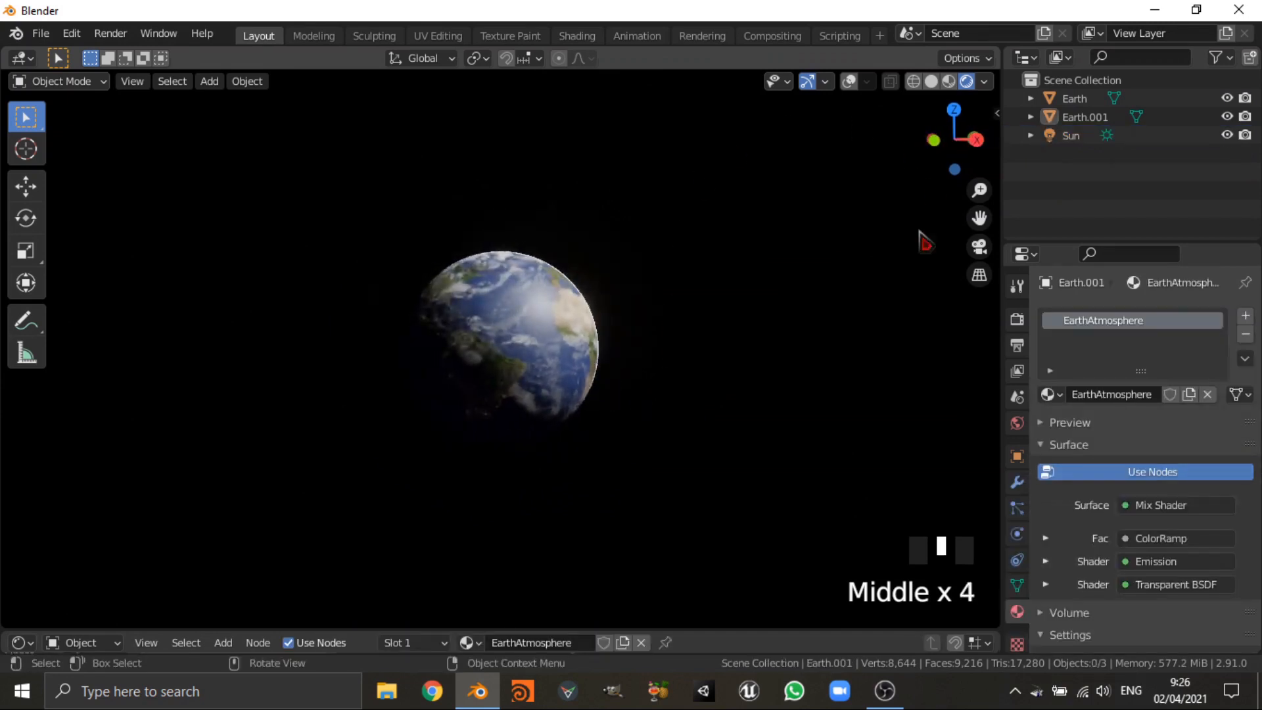
{"action": "left_click", "coordinate": [1016, 423]}
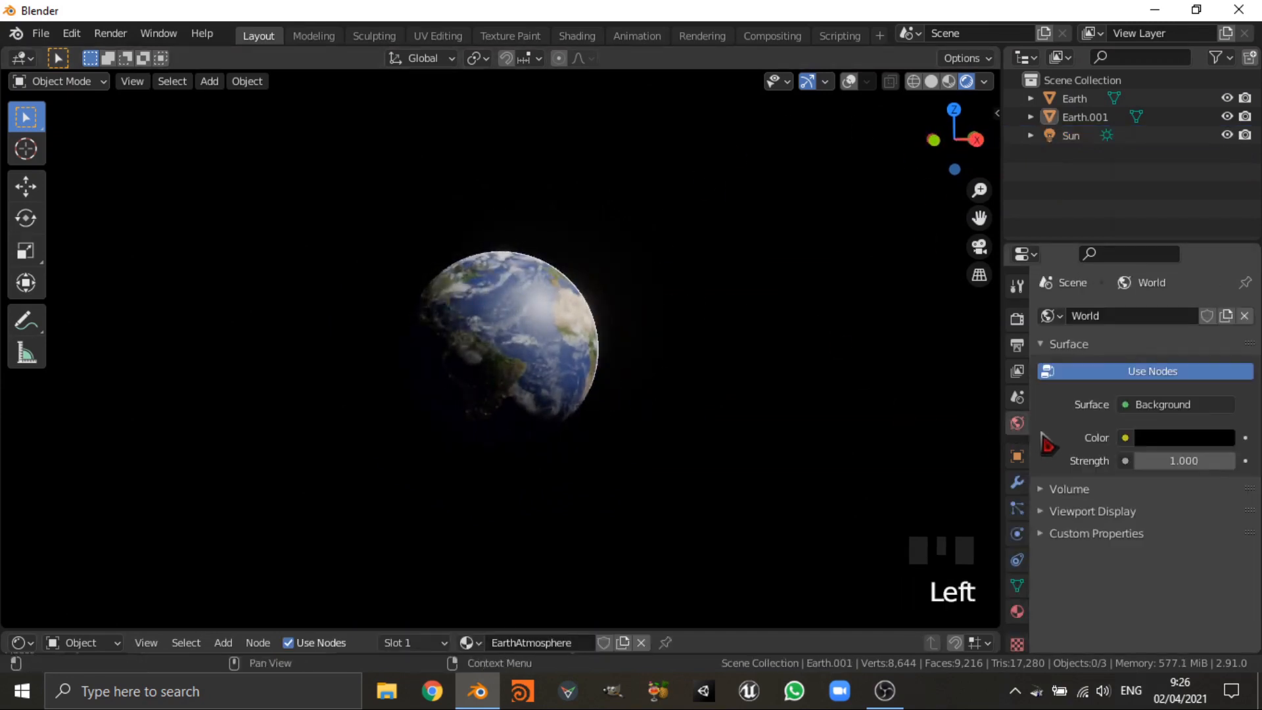
{"action": "left_click", "coordinate": [1126, 439]}
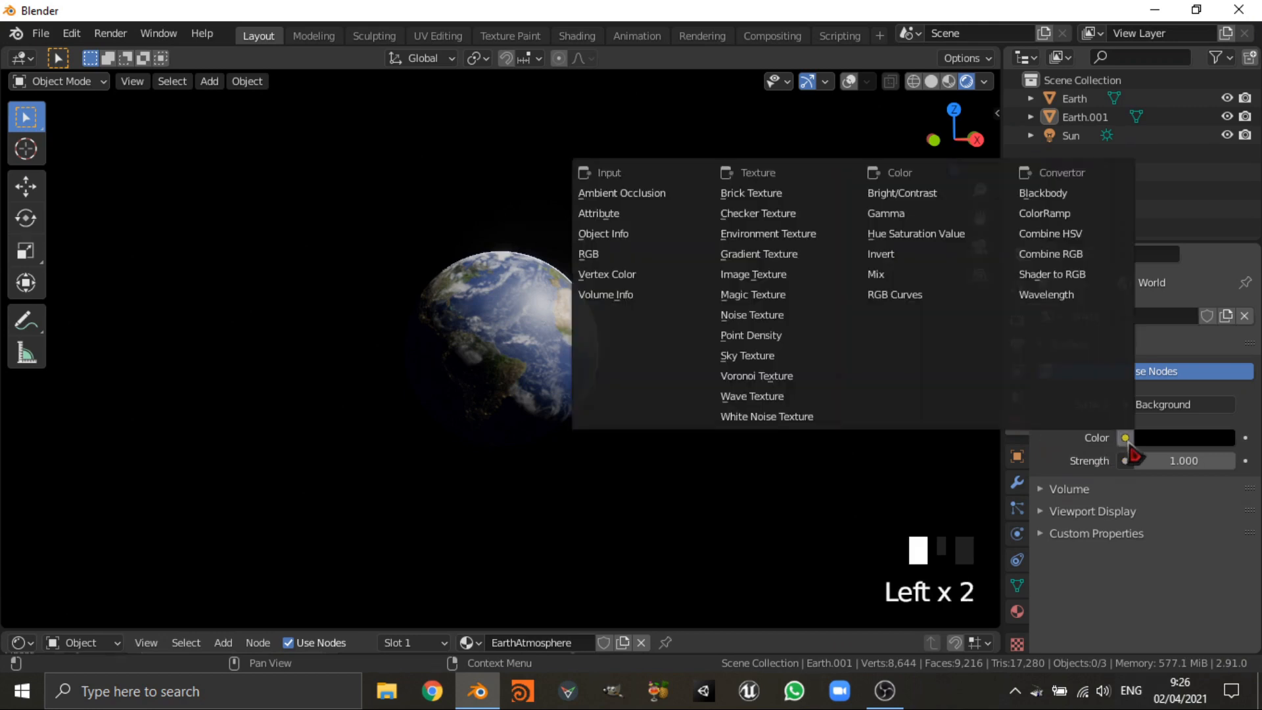
{"action": "left_click", "coordinate": [757, 235]}
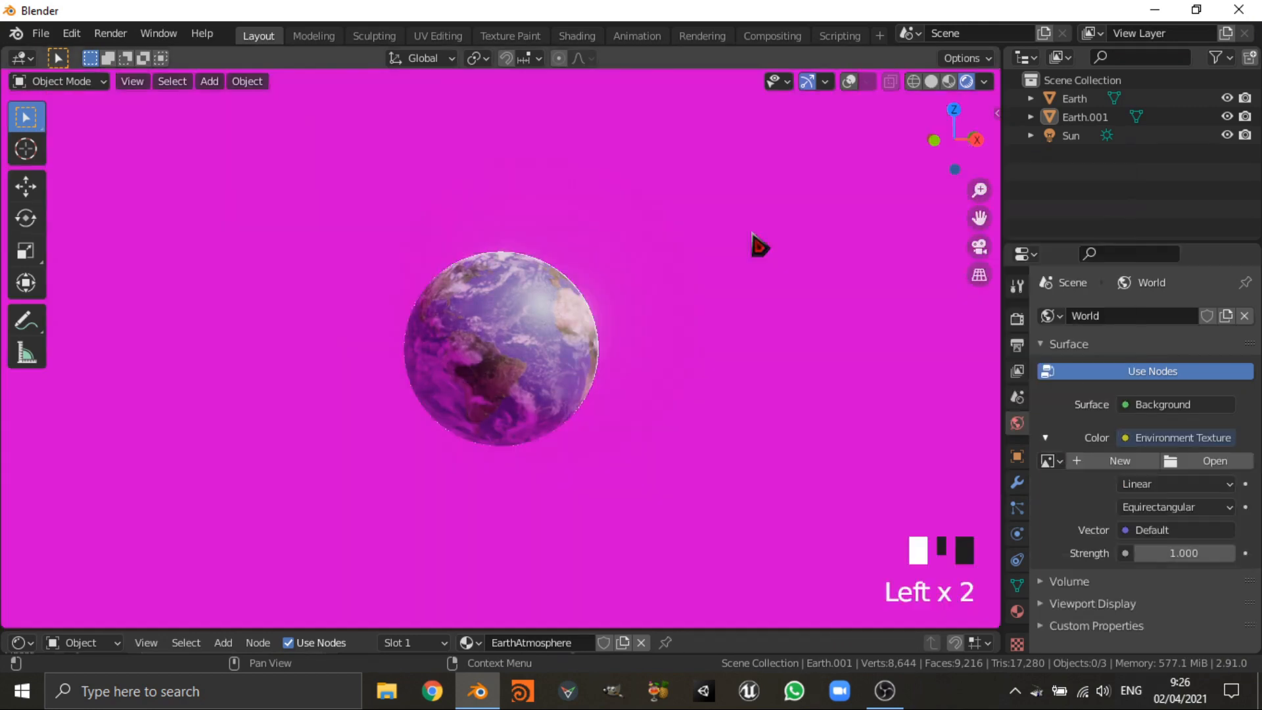
{"action": "left_click", "coordinate": [1214, 461]}
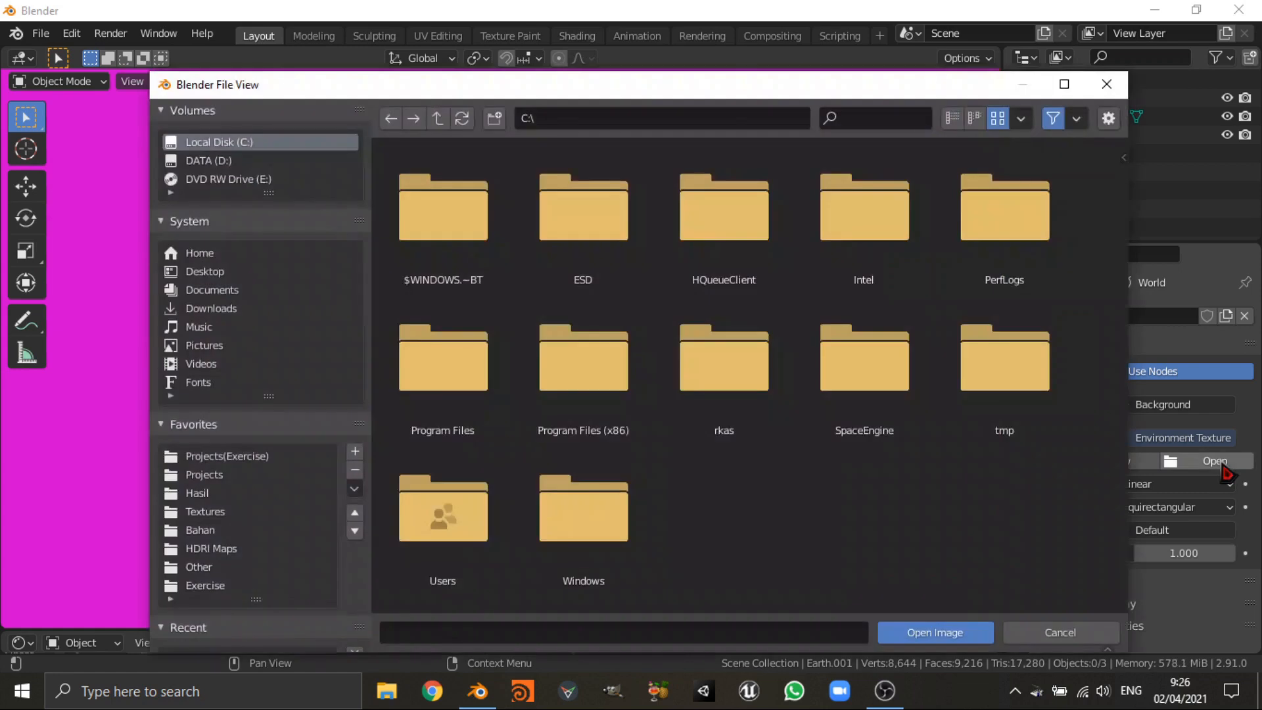
{"action": "left_click", "coordinate": [211, 548]}
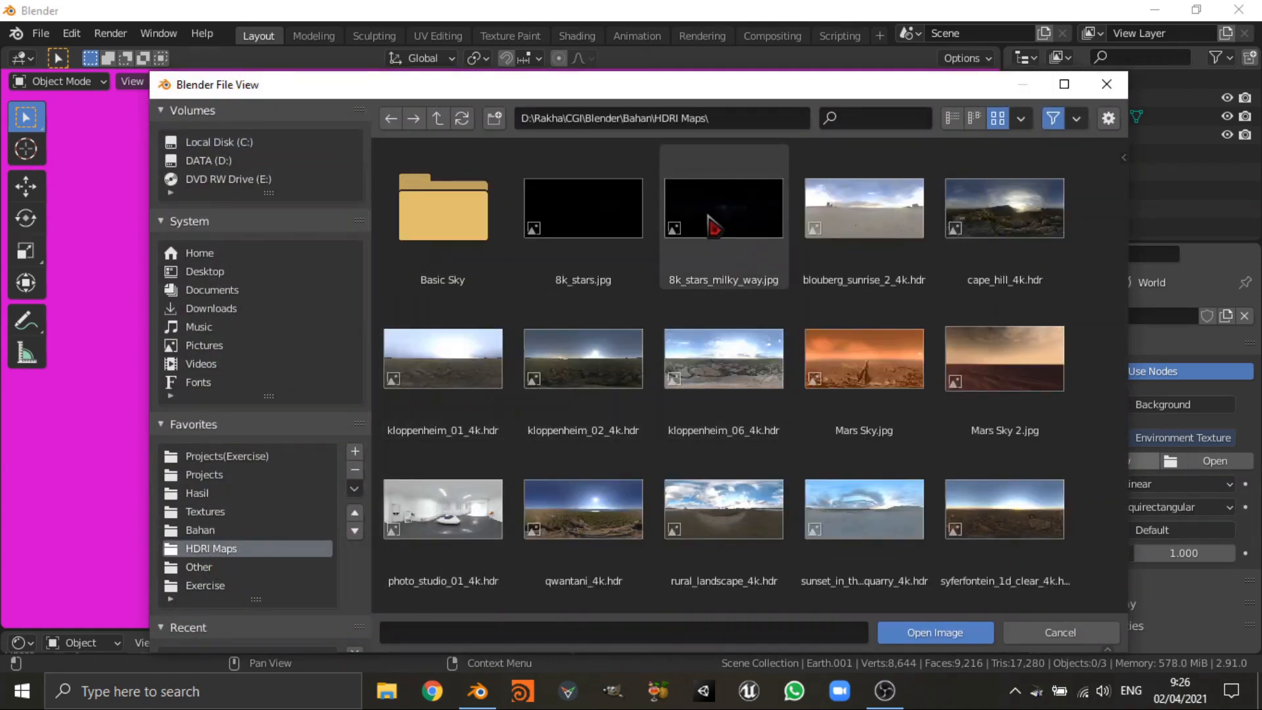
{"action": "left_click", "coordinate": [736, 235]}
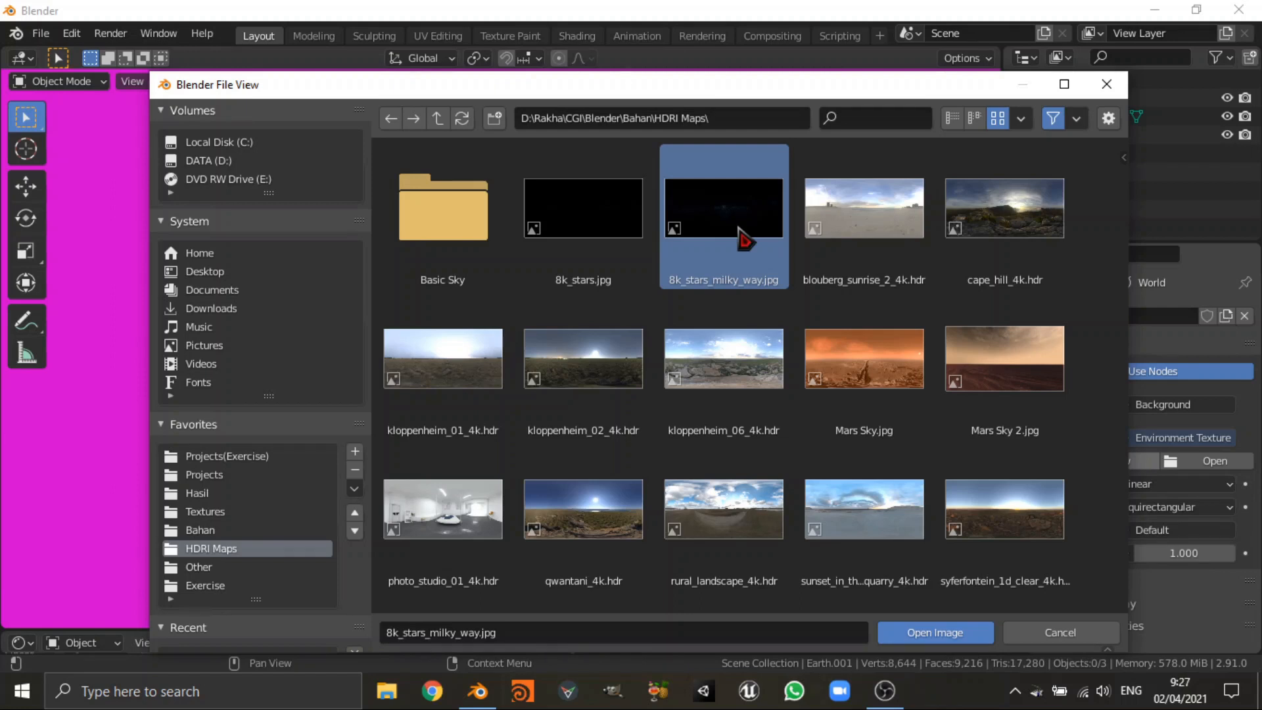
{"action": "left_click", "coordinate": [936, 633]}
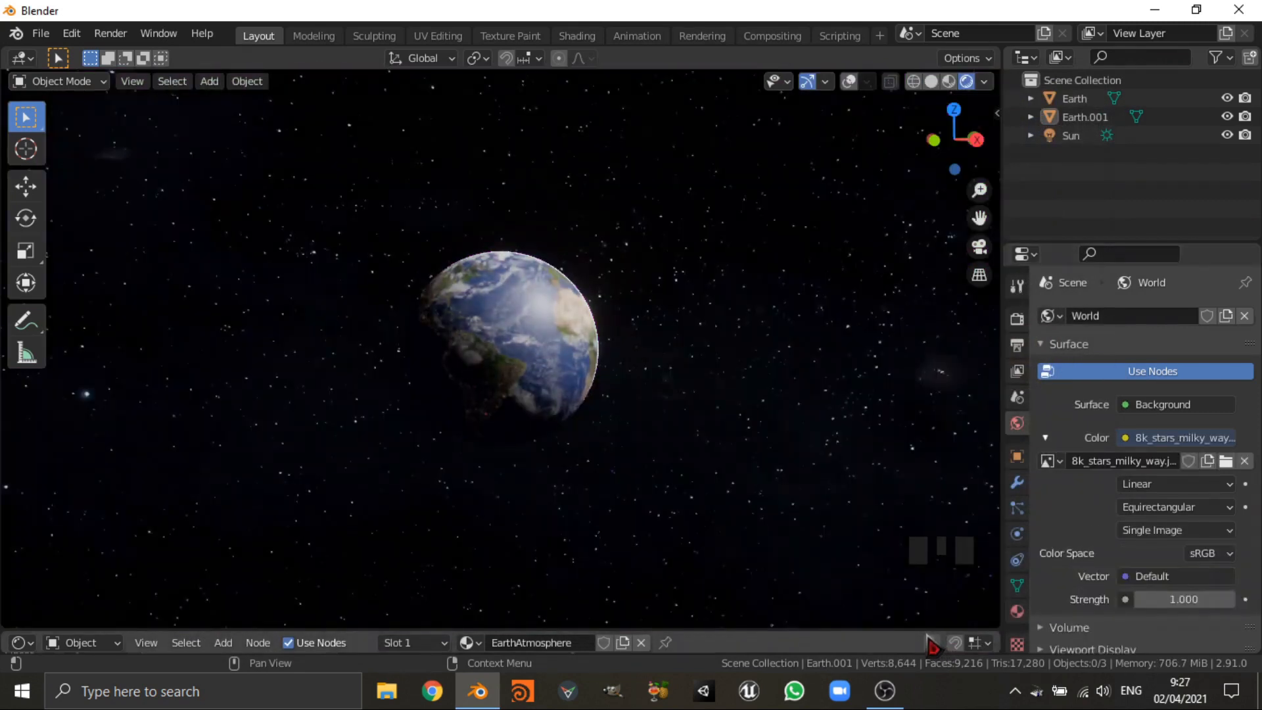
- Set the world background's strength to 0.3 and view the Earth against the dimmed stars
{"action": "middle_click_drag", "start_coordinate": [909, 622], "coordinate": [992, 579]}
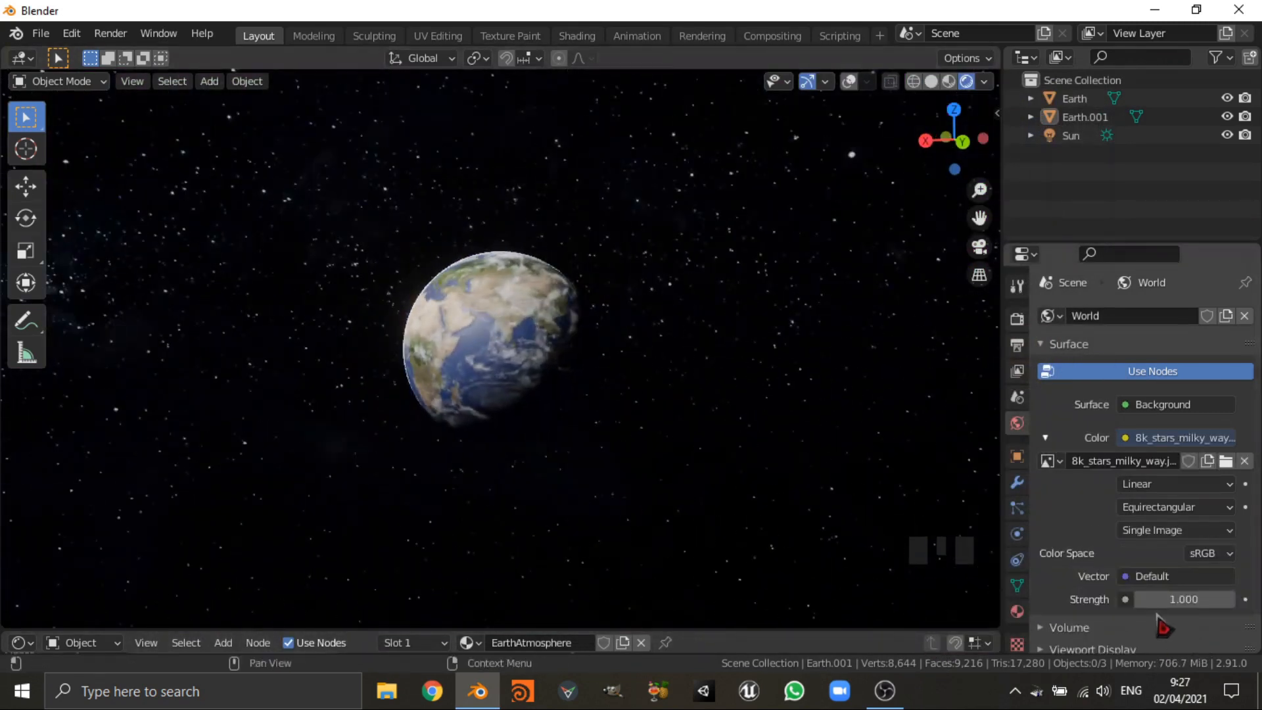
{"action": "left_click", "coordinate": [1141, 606]}
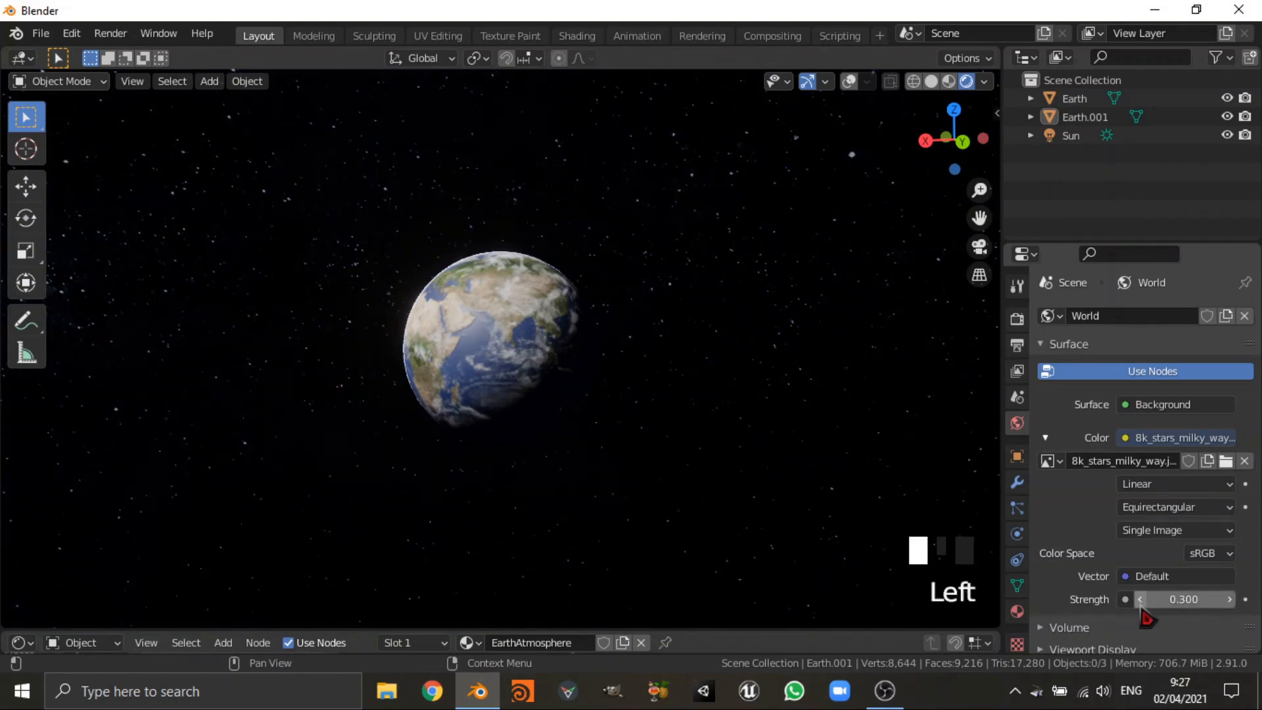
{"action": "middle_click_drag", "start_coordinate": [1060, 584], "coordinate": [736, 418]}
{"action": "scroll", "coordinate": [210, 436], "scroll_direction": "up", "scroll_amount": 4}
{"action": "middle_click_drag", "start_coordinate": [93, 221], "coordinate": [948, 389]}
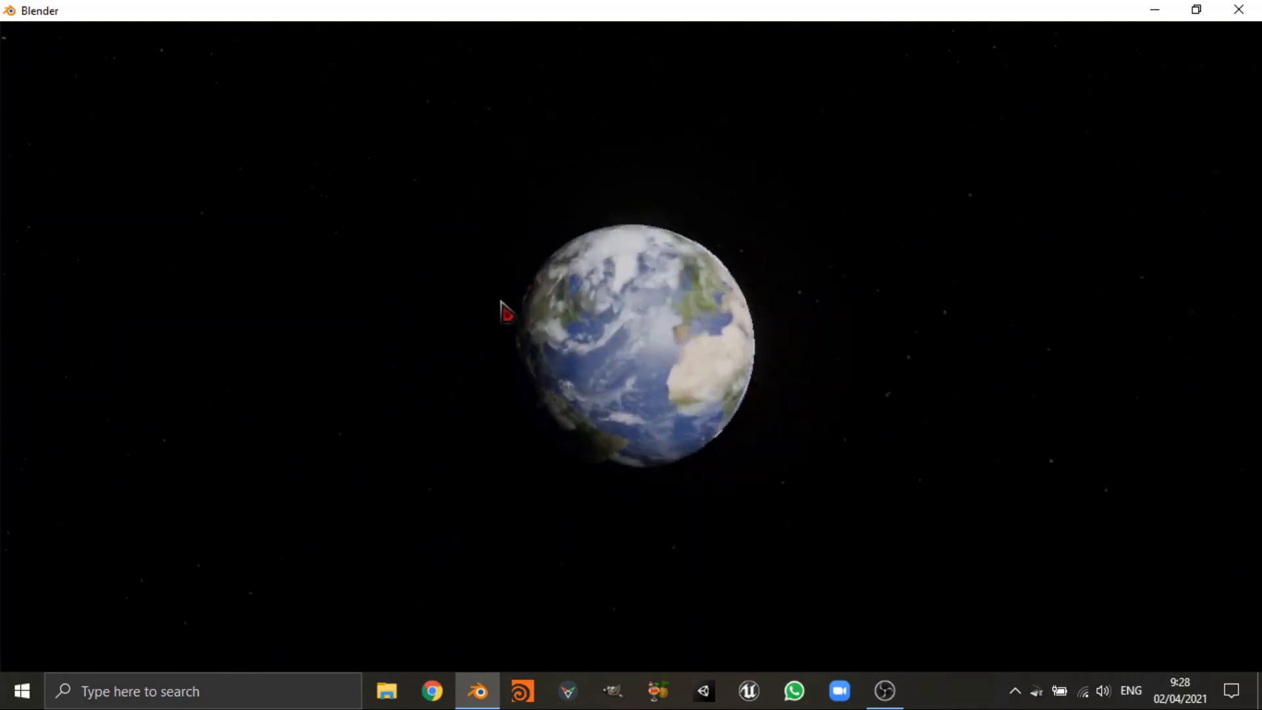
- Select the Sun light with the overlays shown, hide them again, and try rotating it freely and about the Z axis
{"action": "key", "text": "shift+alt+z"}
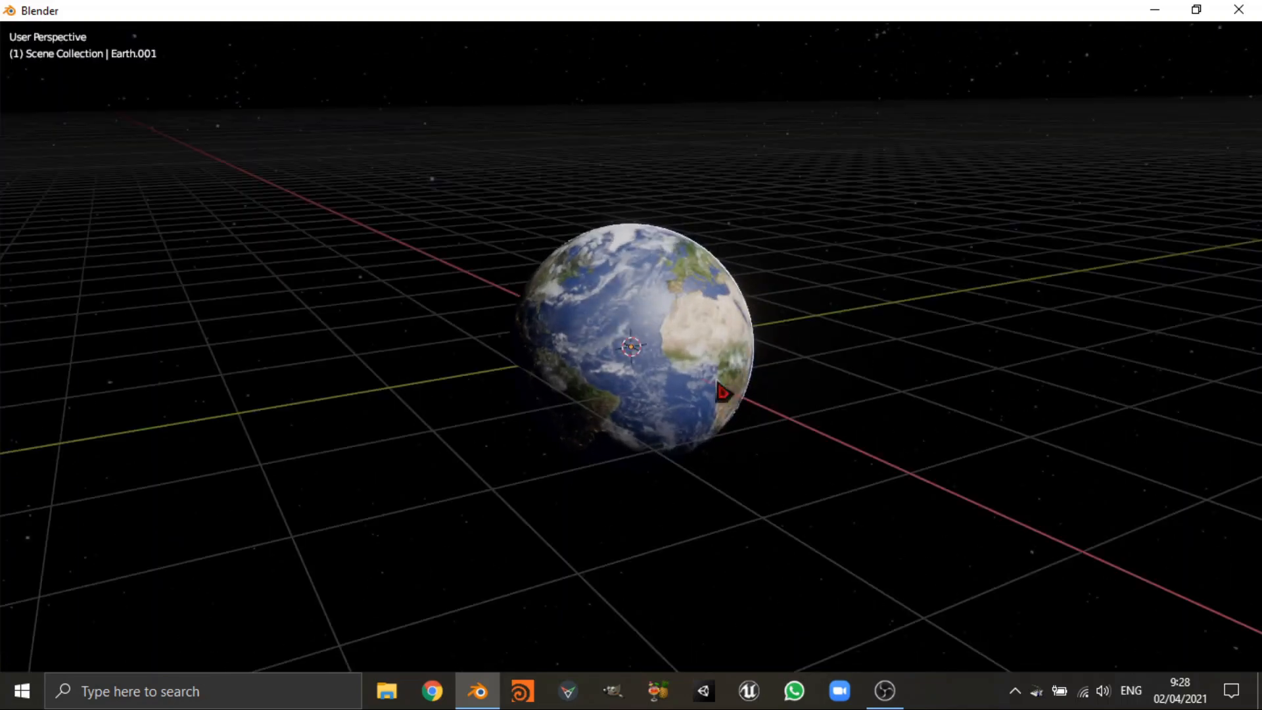
{"action": "left_click", "coordinate": [633, 351]}
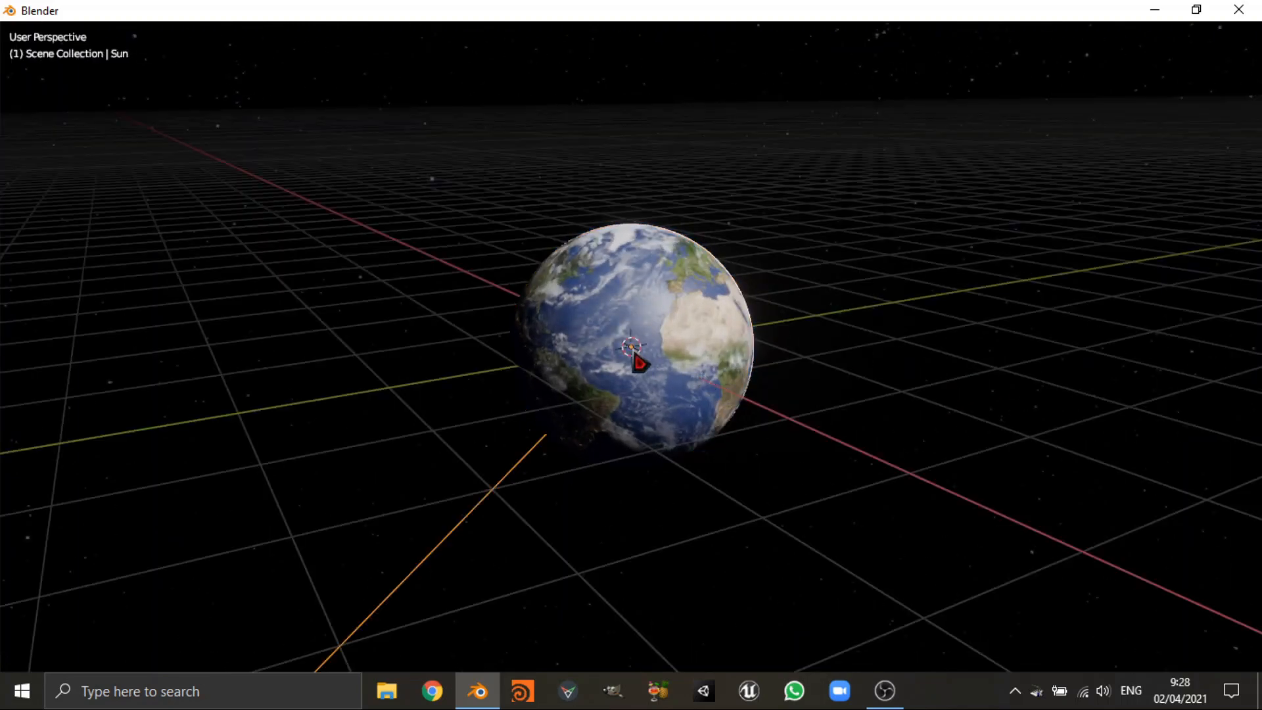
{"action": "key", "text": "shift+alt+z"}
{"action": "middle_click_drag", "start_coordinate": [678, 379], "coordinate": [741, 351]}
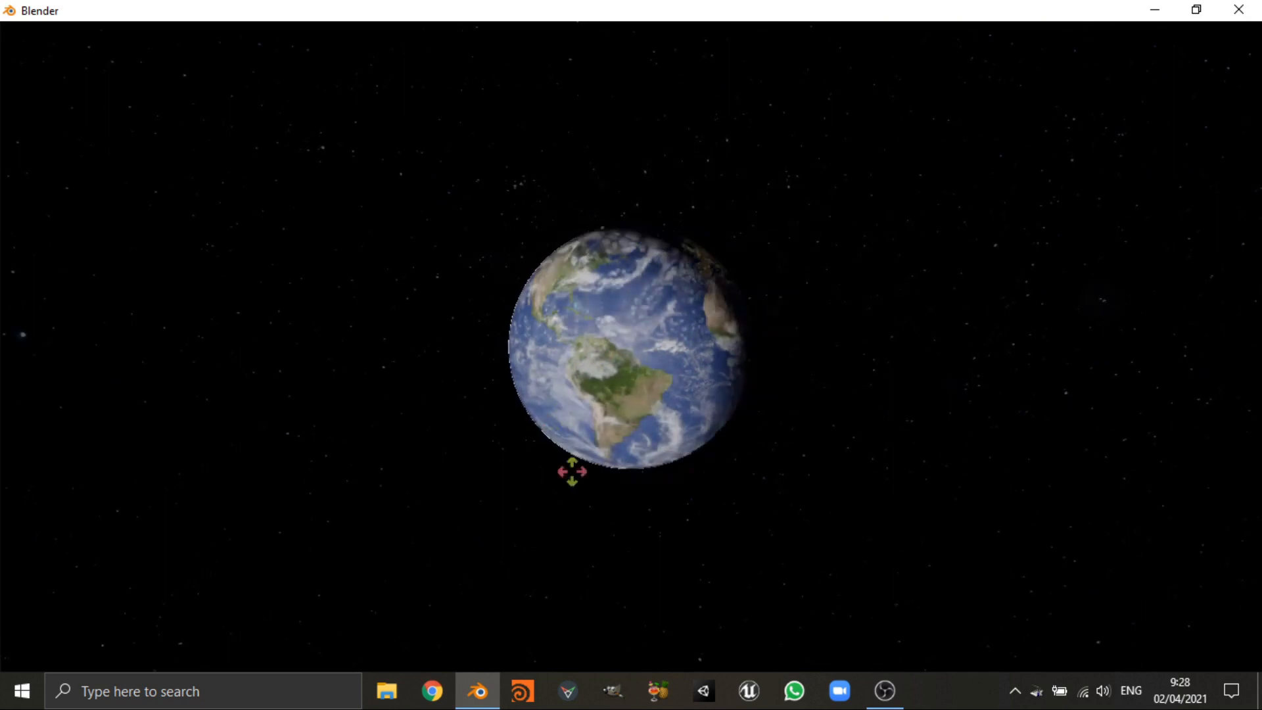
{"action": "right_click", "coordinate": [936, 318]}
{"action": "key", "text": "z"}
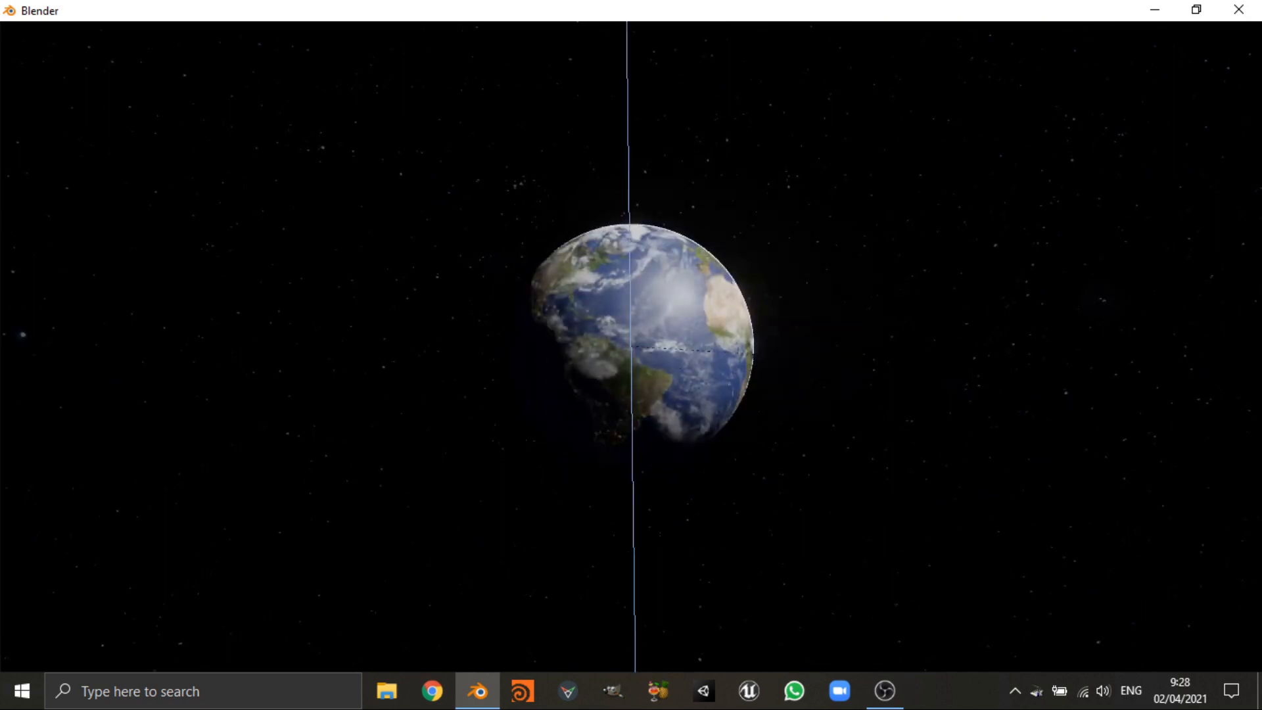
{"action": "right_click", "coordinate": [524, 577]}
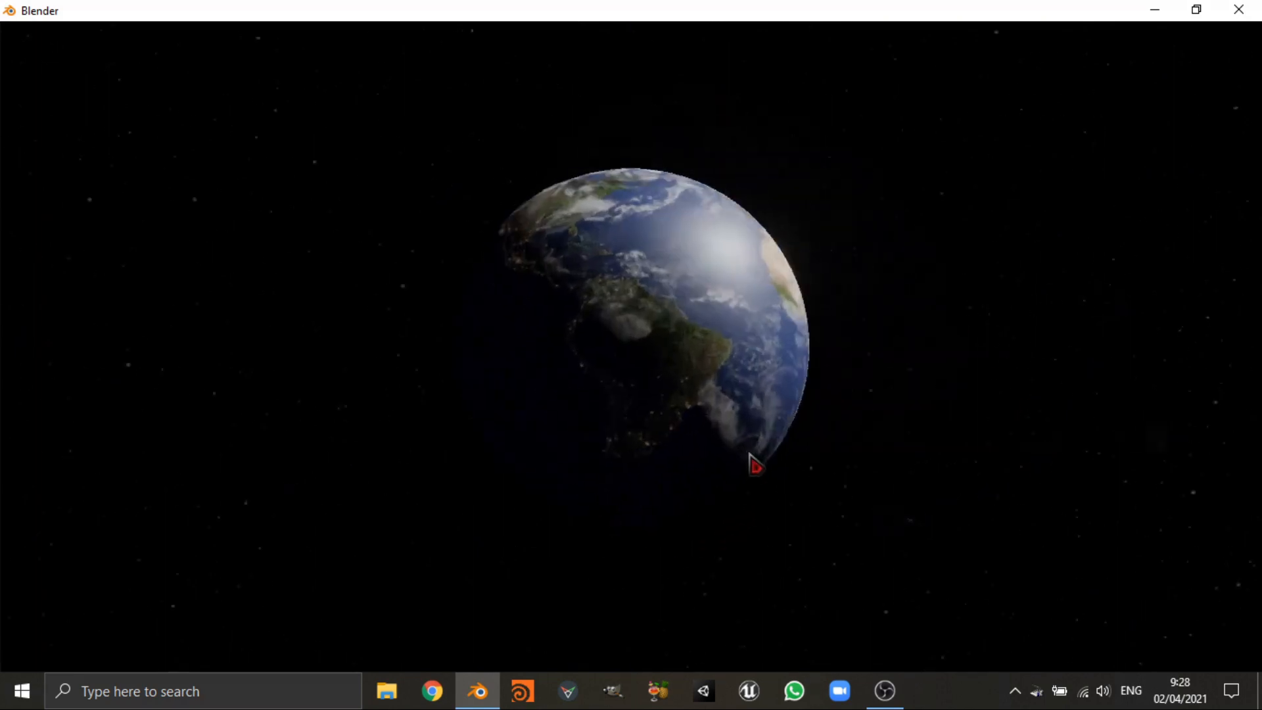